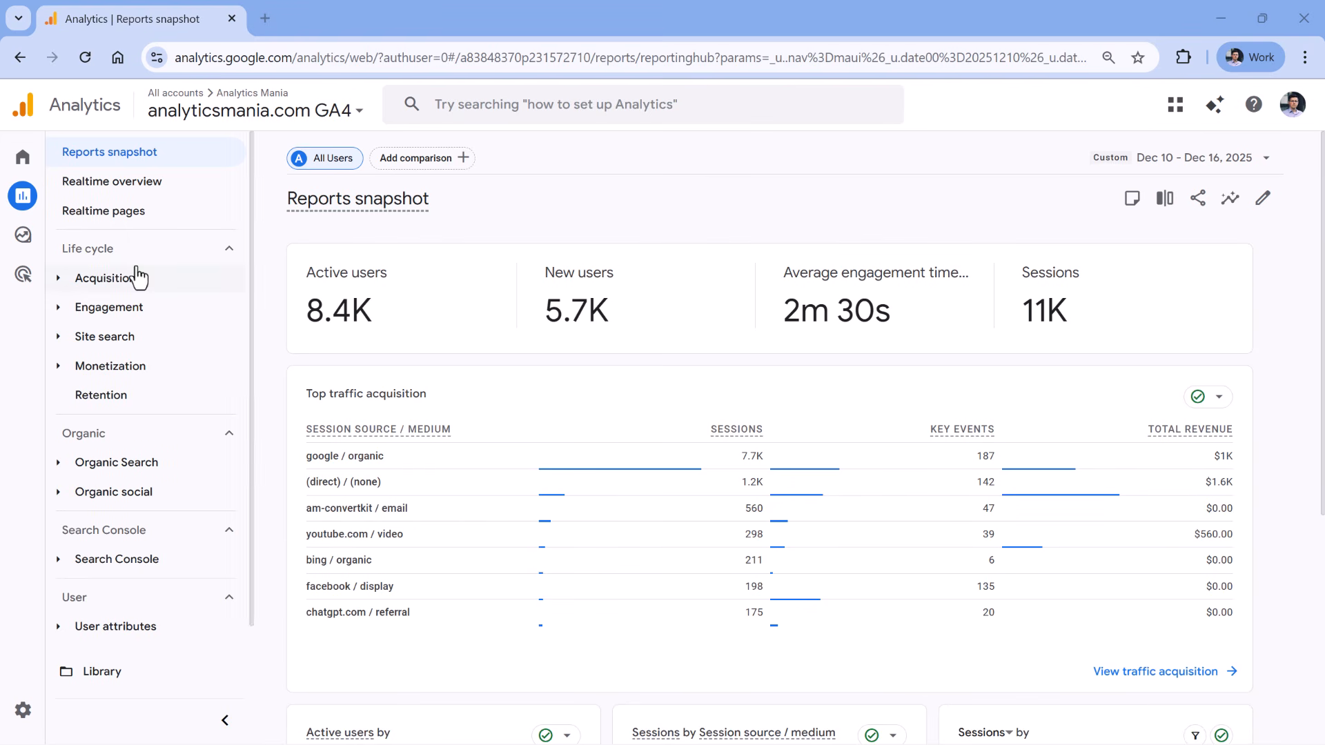
# Open the Traffic acquisition report under Acquisition and look through its session default channel group table
pyautogui.click(62, 277)
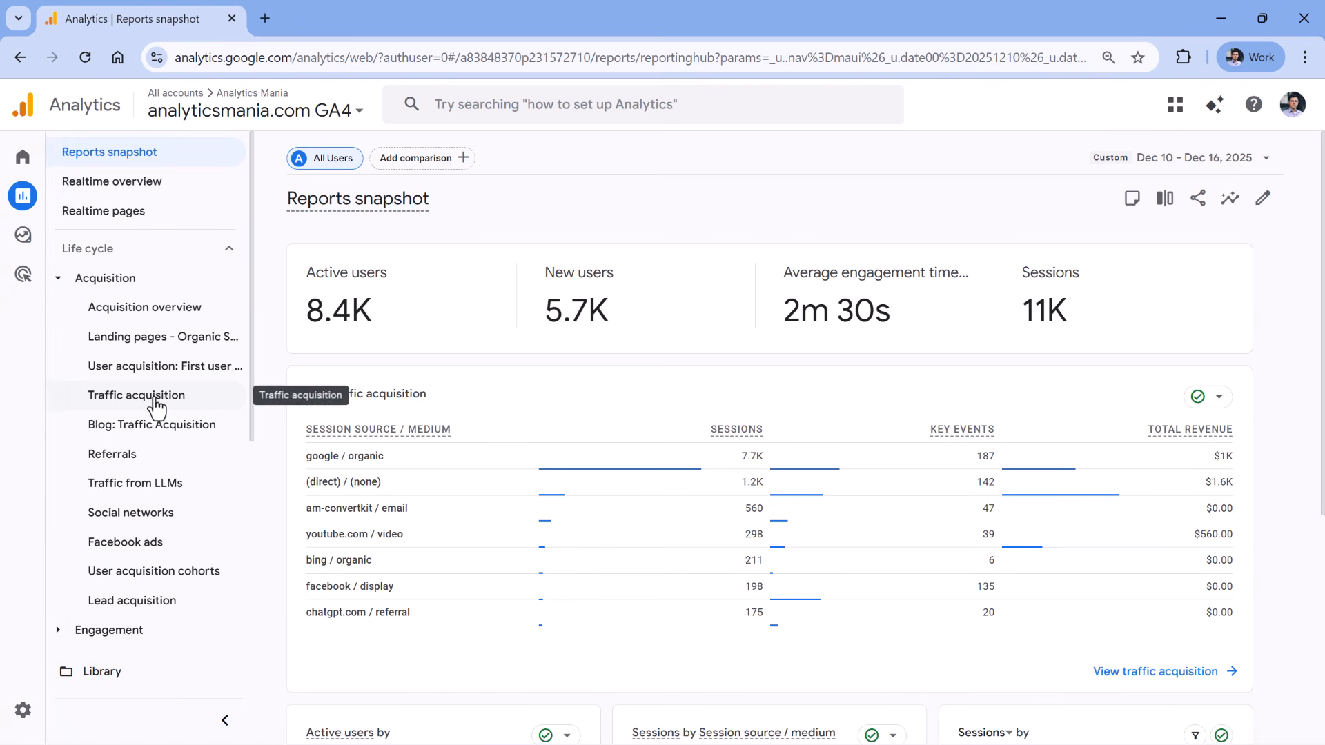
pyautogui.click(136, 412)
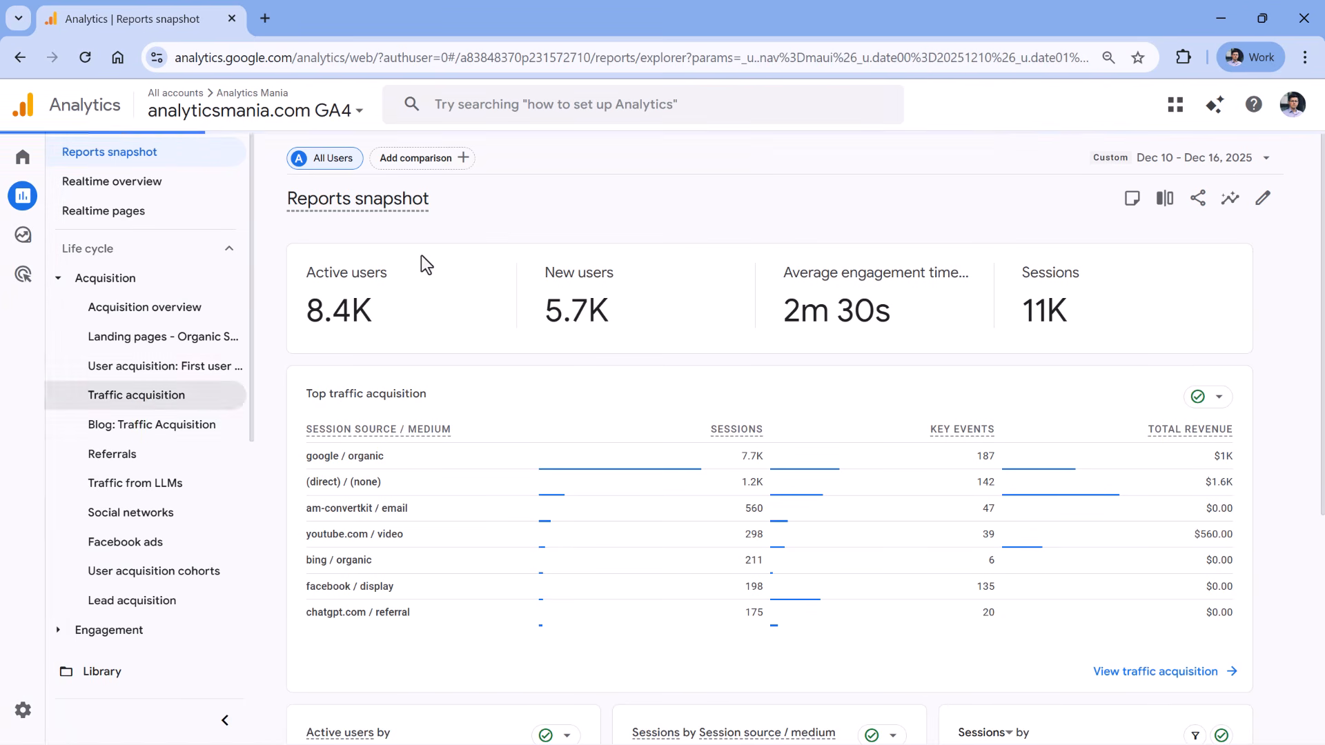
pyautogui.scroll(-1, 610, 257)
pyautogui.scroll(-5, 610, 257)
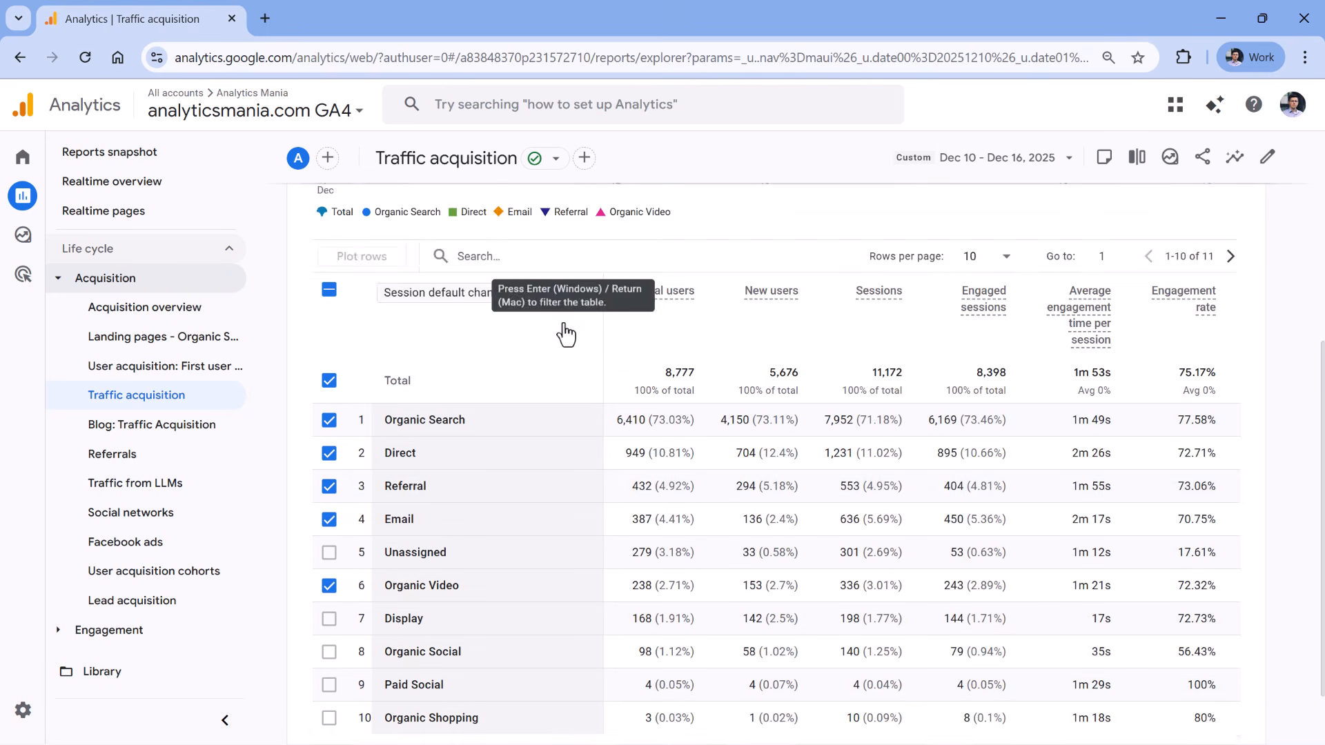
pyautogui.scroll(1, 438, 319)
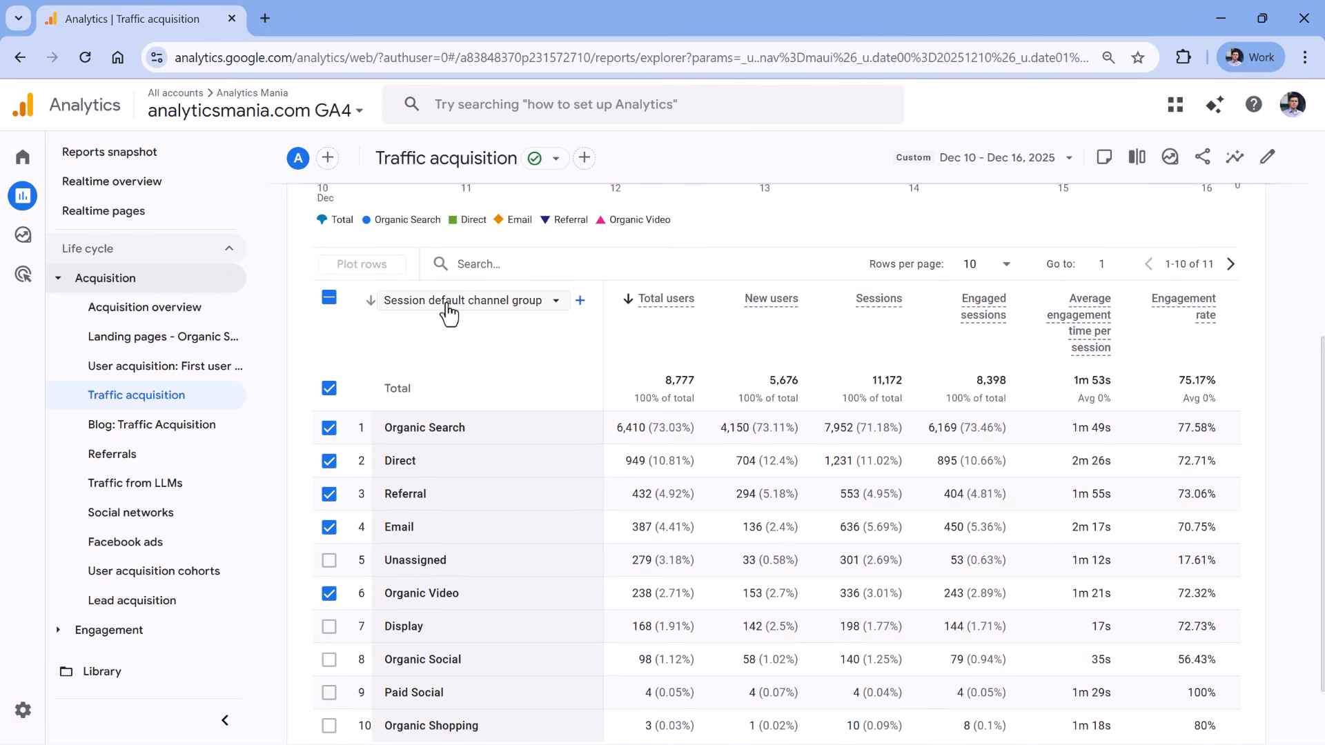
pyautogui.scroll(-2, 516, 383)
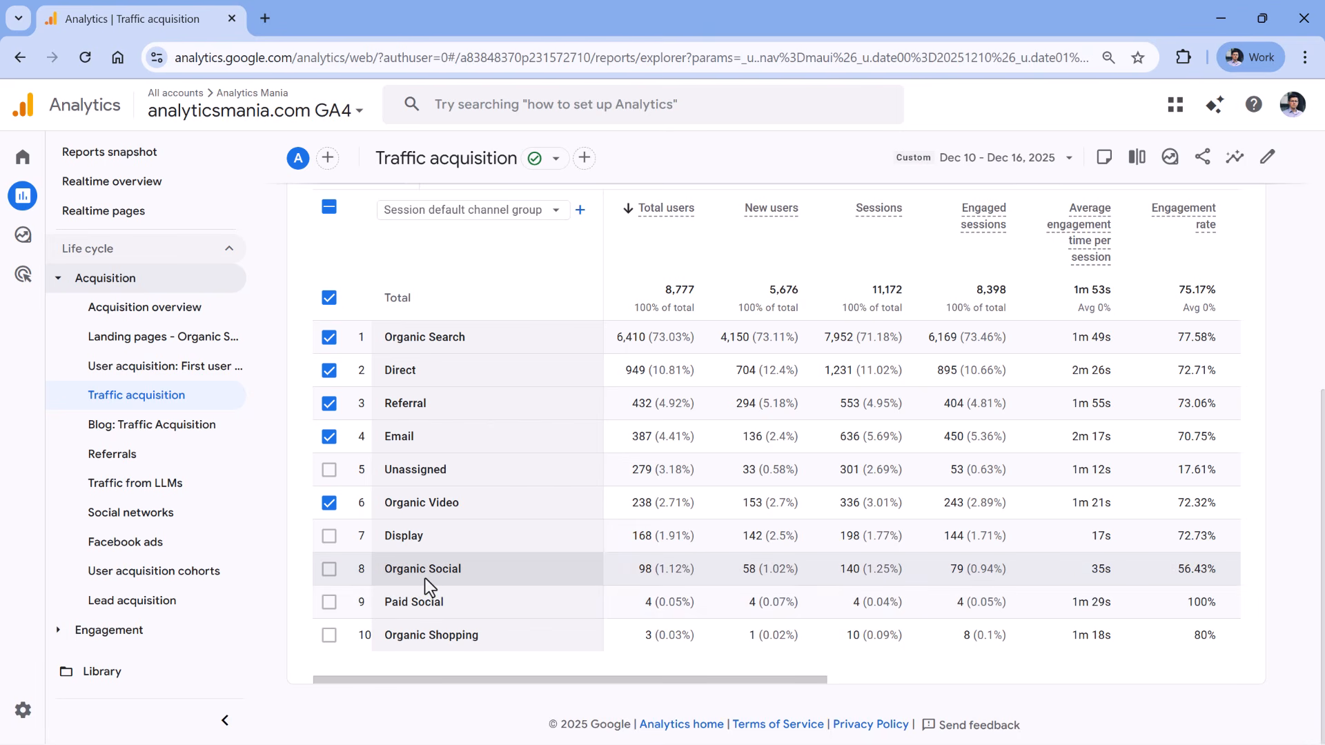
pyautogui.scroll(1, 425, 578)
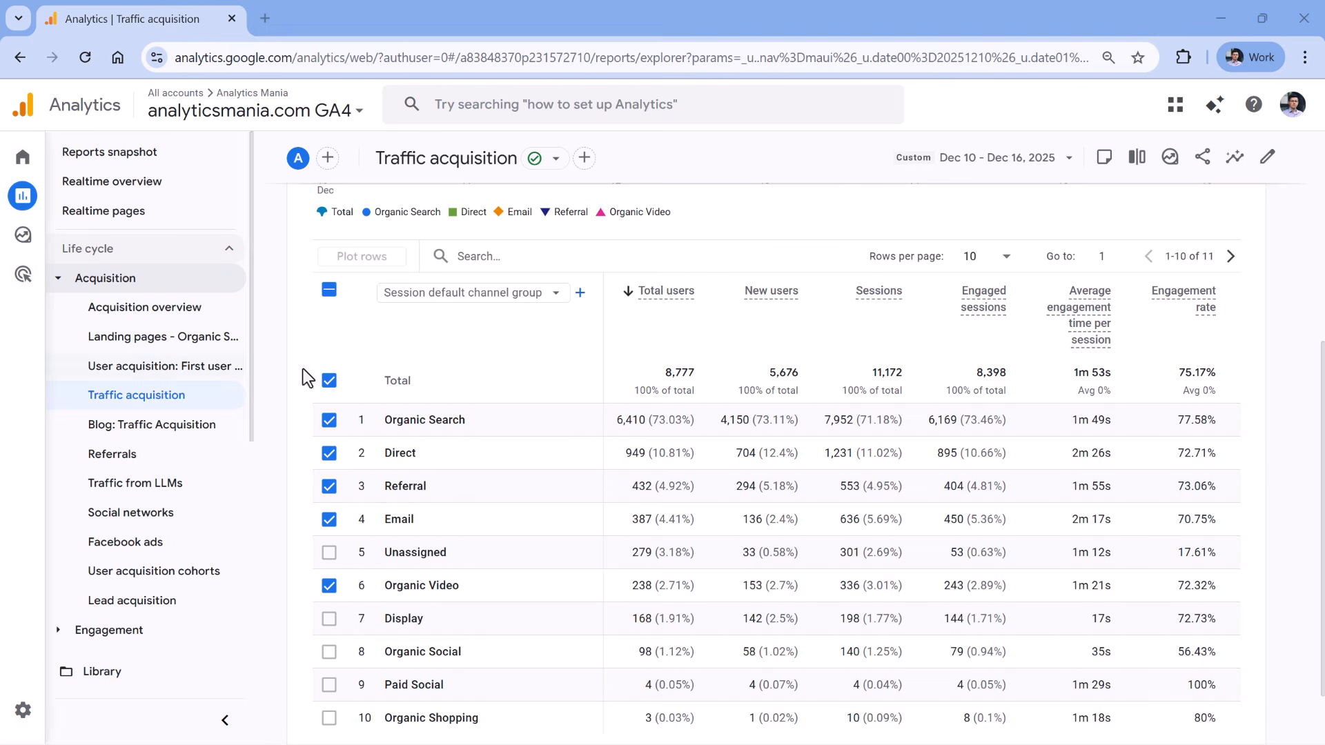
pyautogui.scroll(5, 437, 329)
pyautogui.scroll(-3, 679, 406)
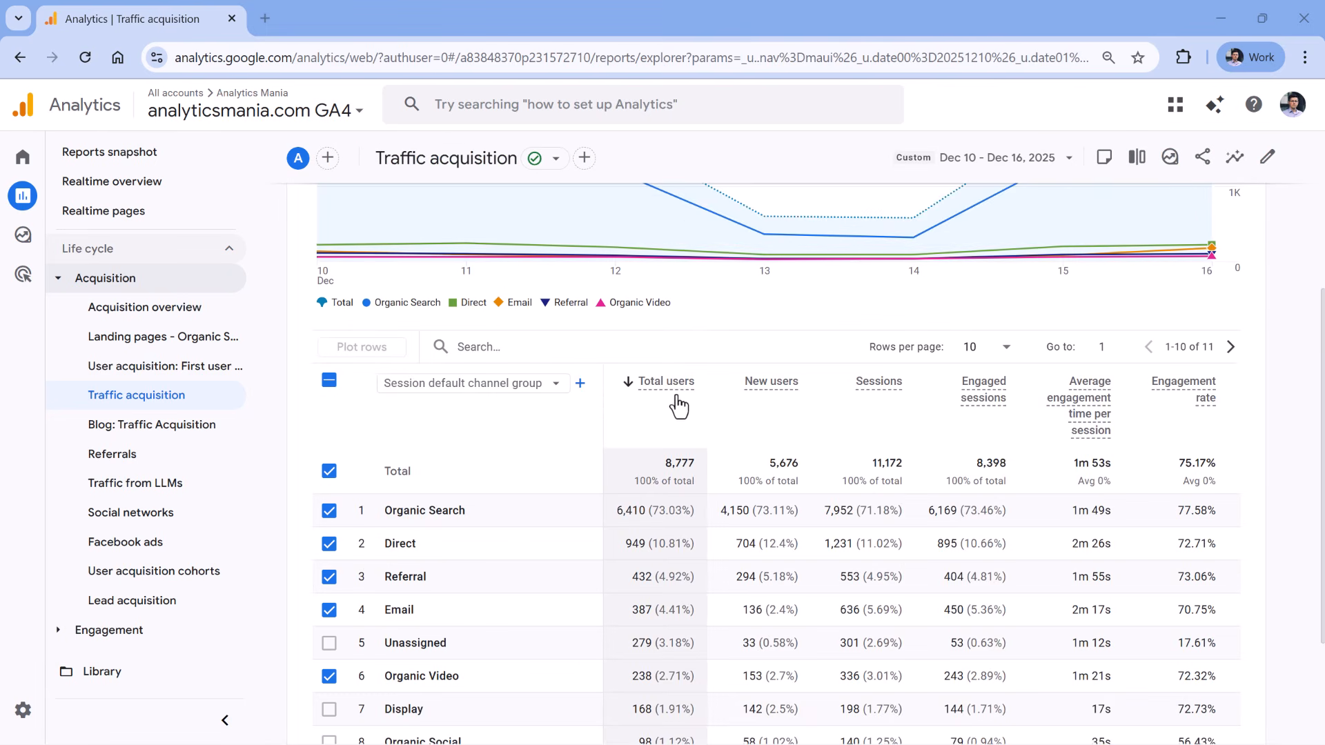
# Clear the selected table rows and plot only Organic Social and Paid Social in the chart
pyautogui.click(329, 381)
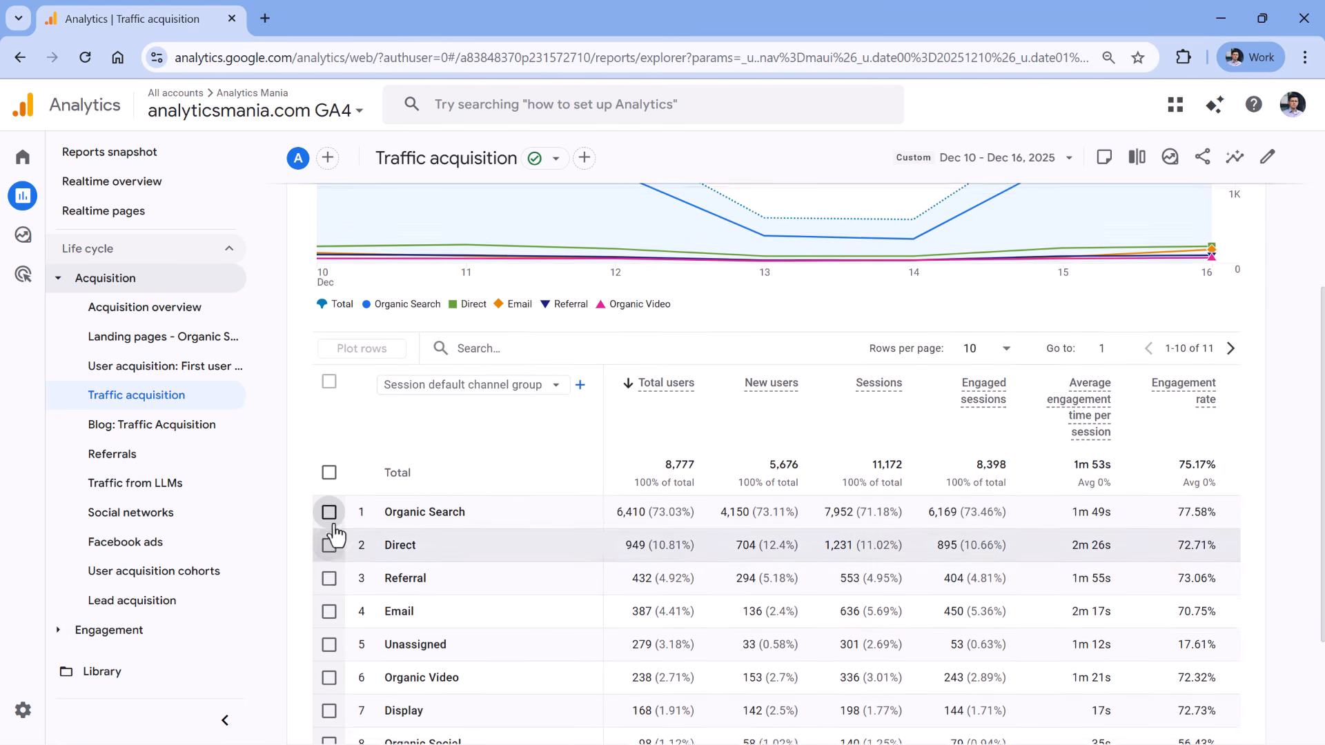
pyautogui.scroll(-2, 336, 533)
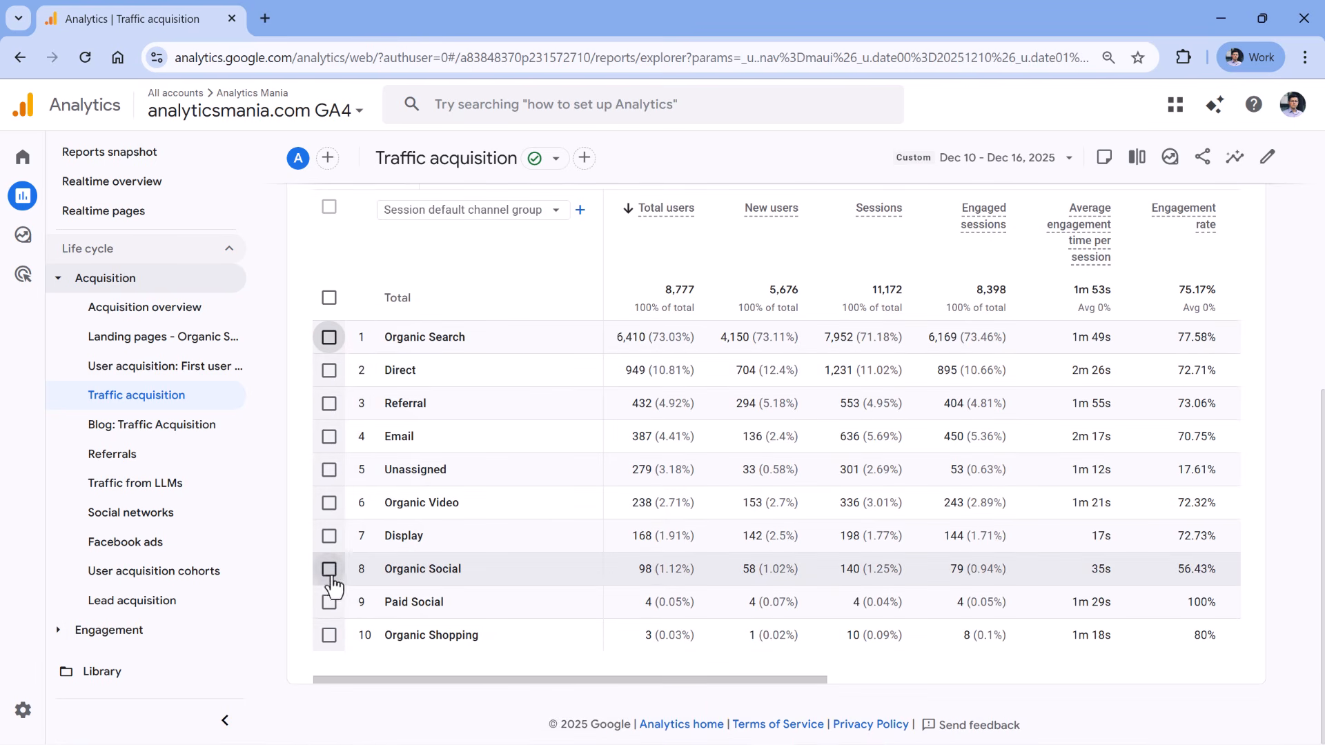
pyautogui.click(330, 572)
pyautogui.click(331, 603)
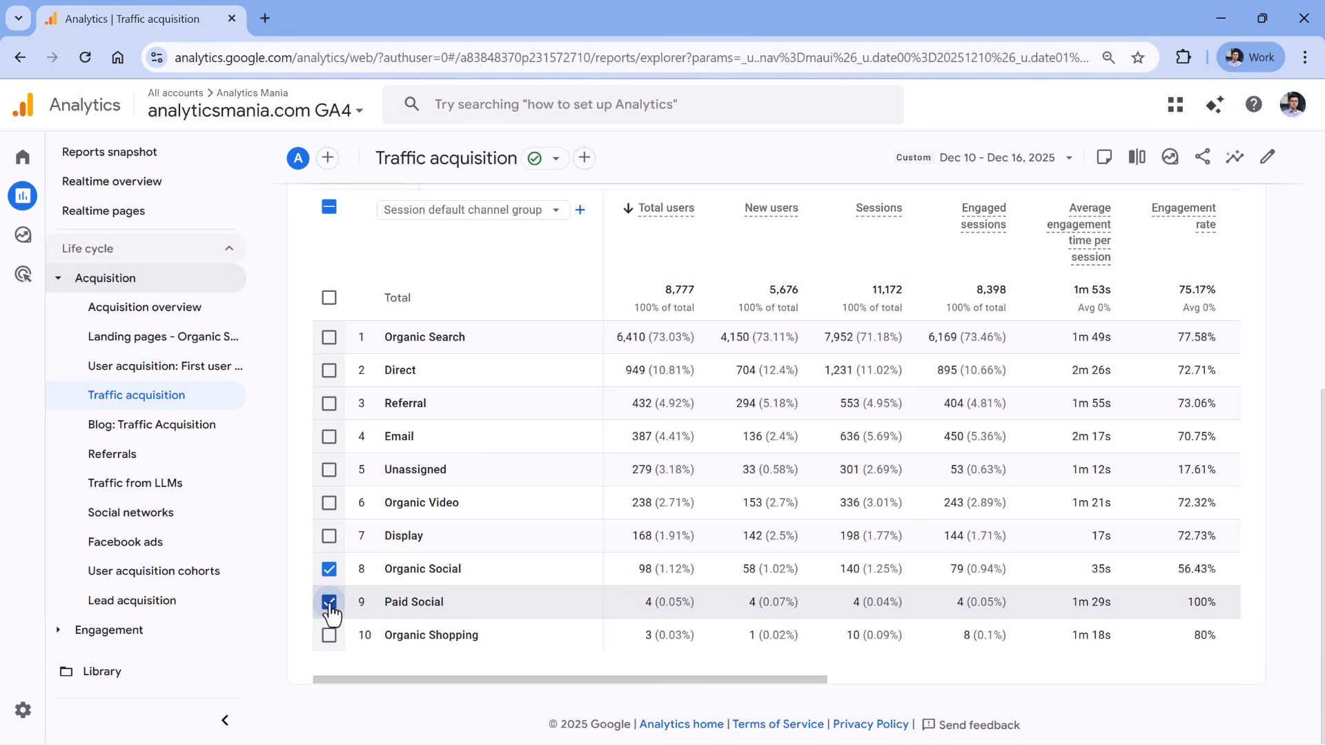
pyautogui.scroll(1, 385, 379)
pyautogui.click(366, 267)
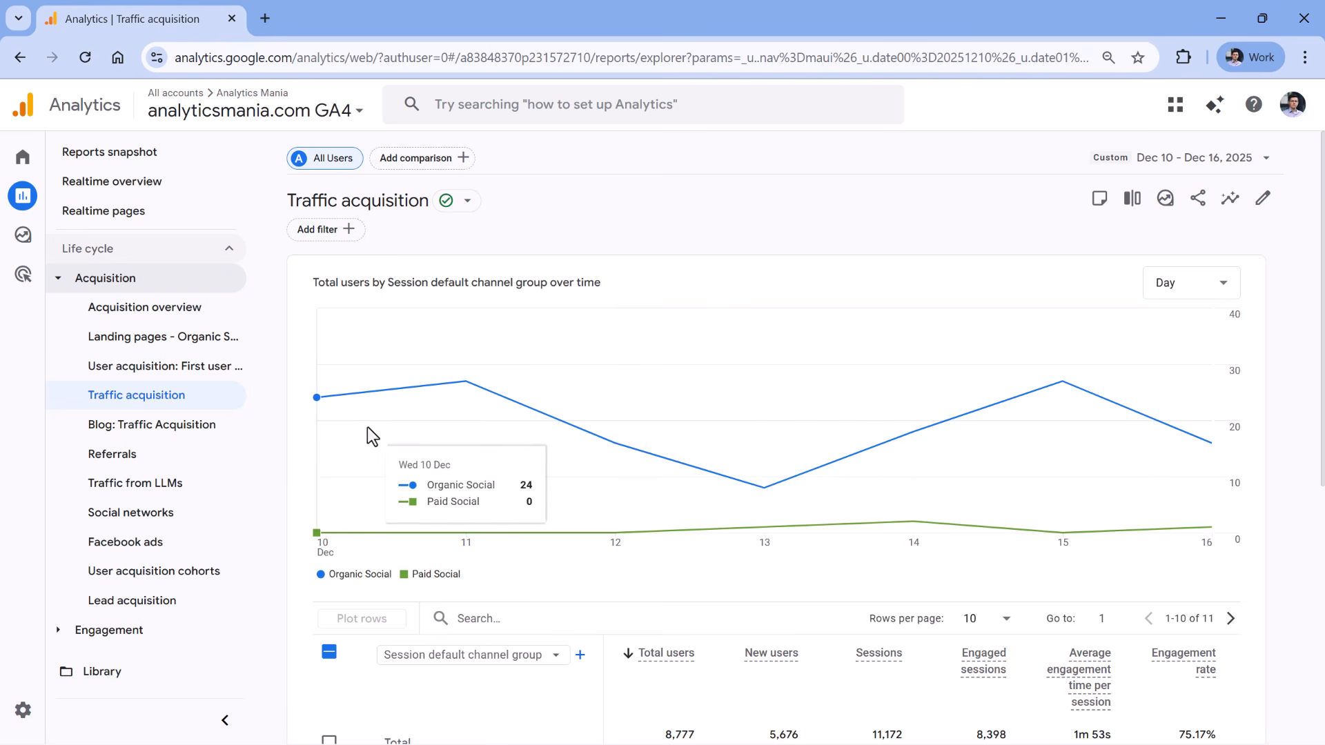
# Sort the channel table by Sessions and check the chart and the social channel rows
pyautogui.scroll(-3, 552, 428)
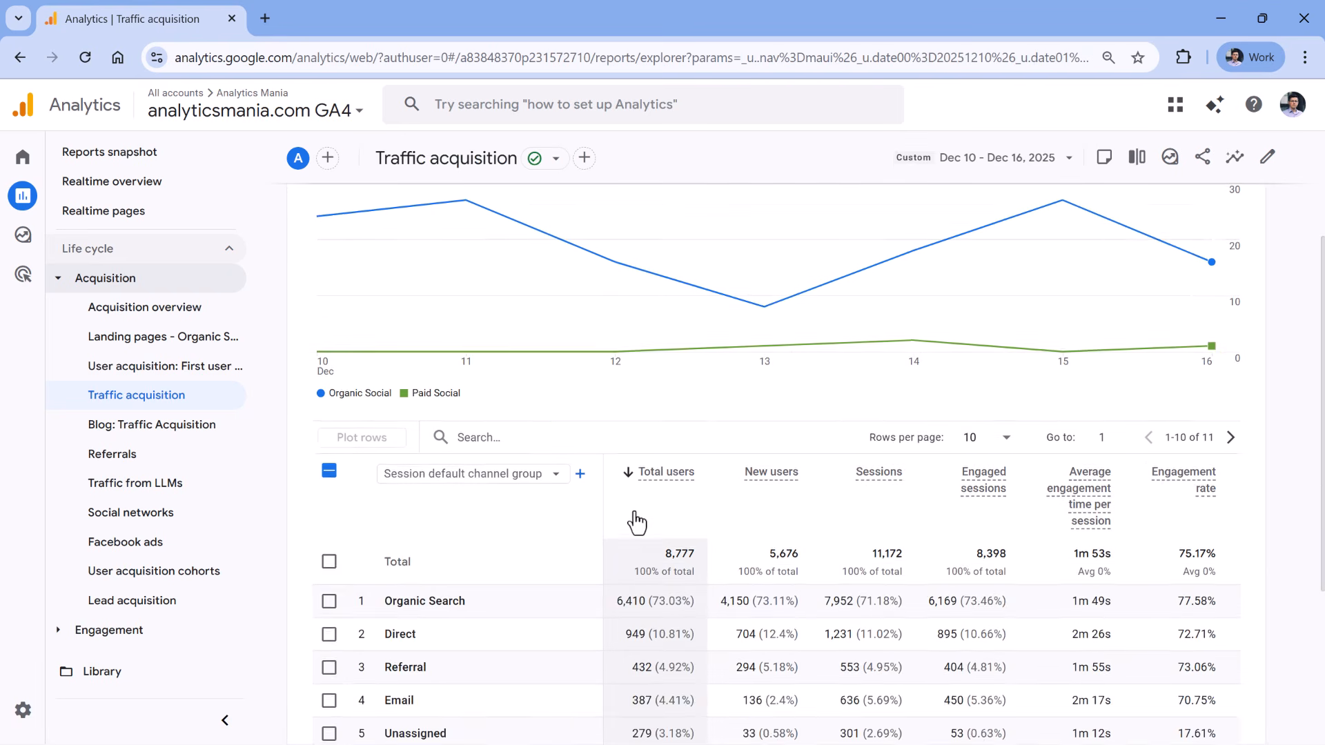
pyautogui.scroll(3, 630, 497)
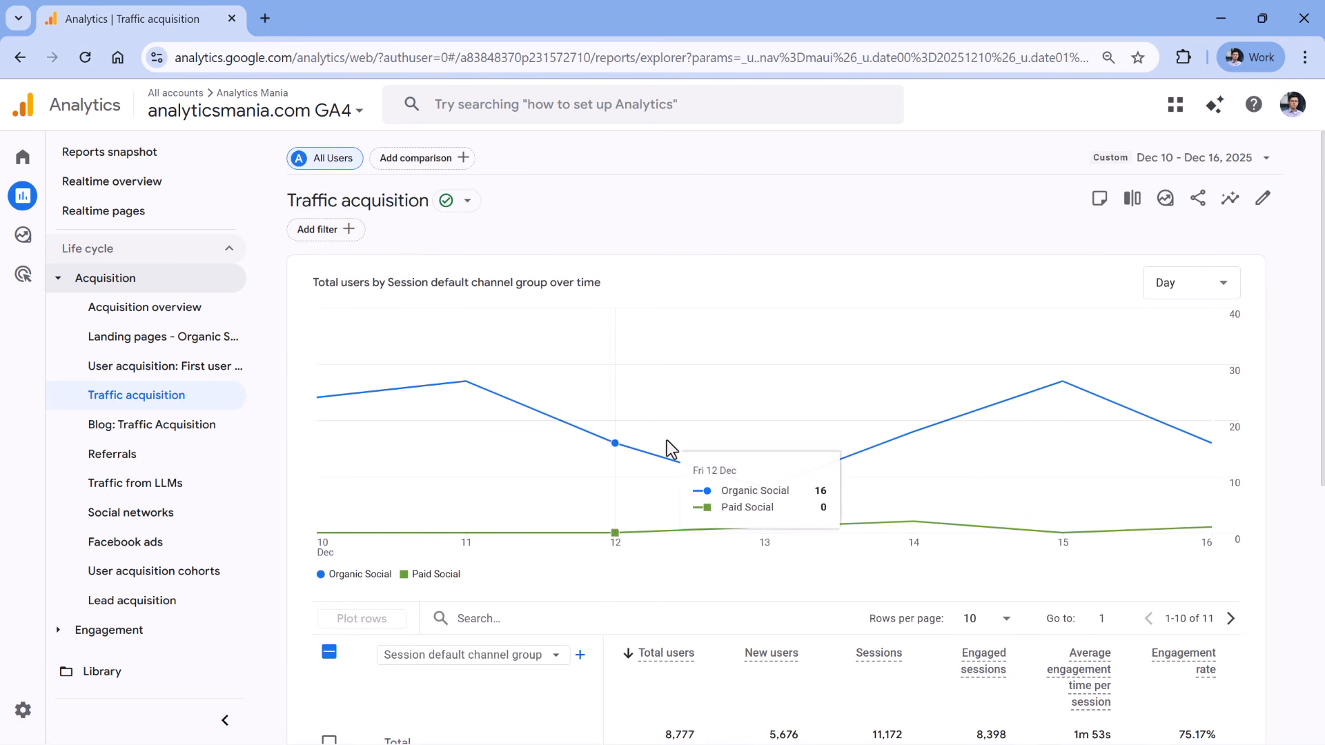
pyautogui.scroll(-3, 621, 477)
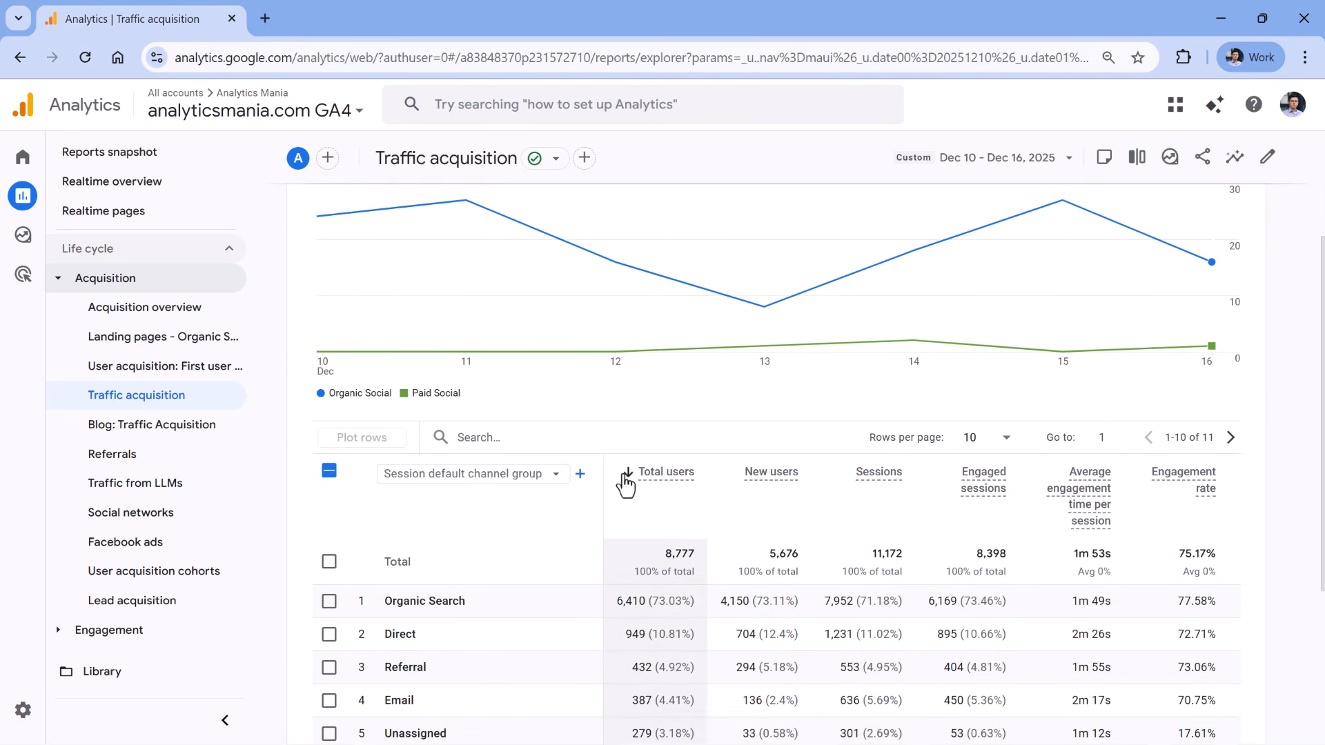
pyautogui.click(849, 483)
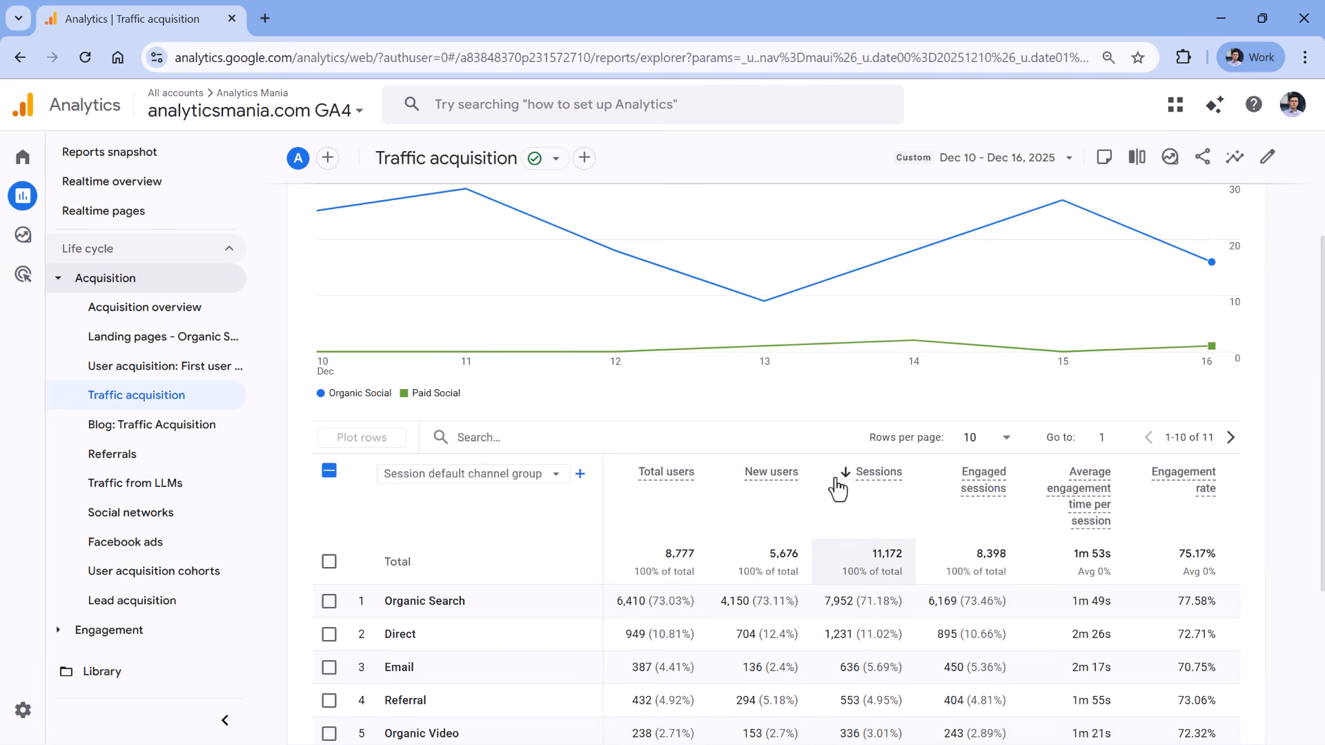
pyautogui.scroll(3, 679, 413)
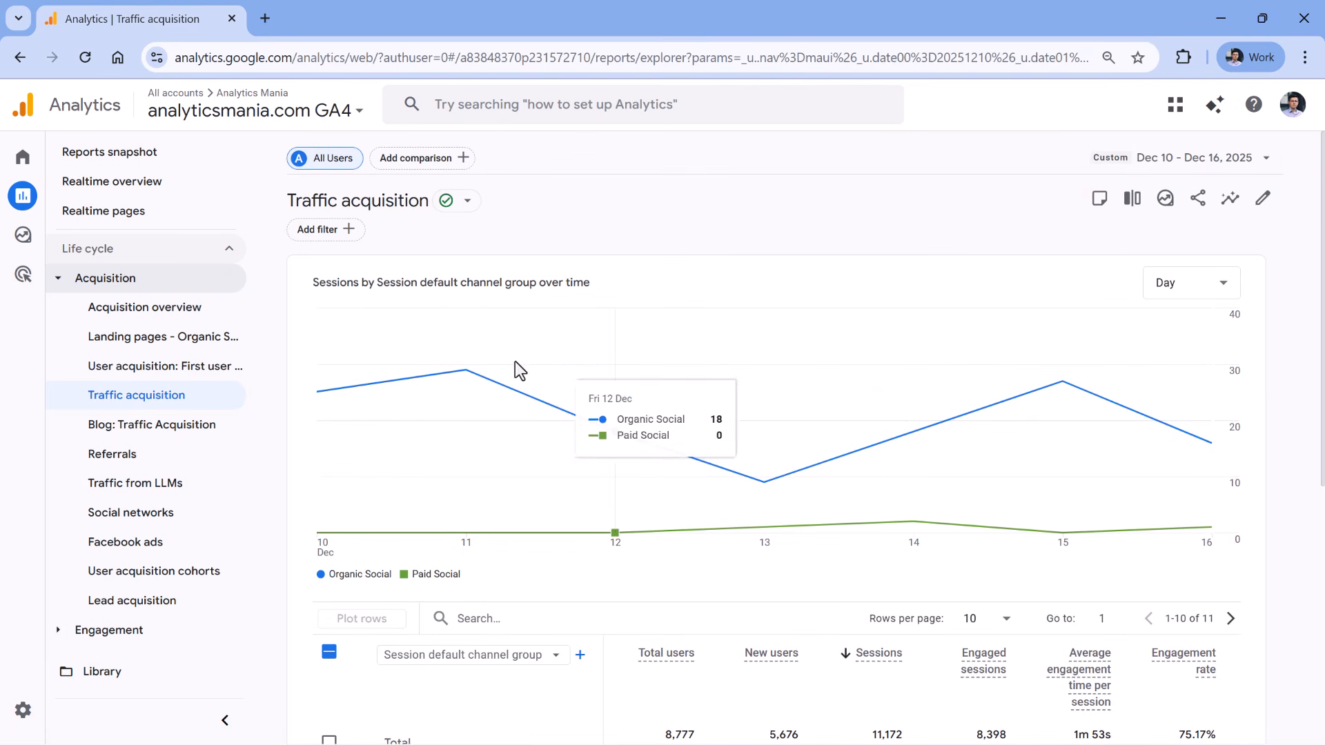
pyautogui.scroll(-6, 738, 390)
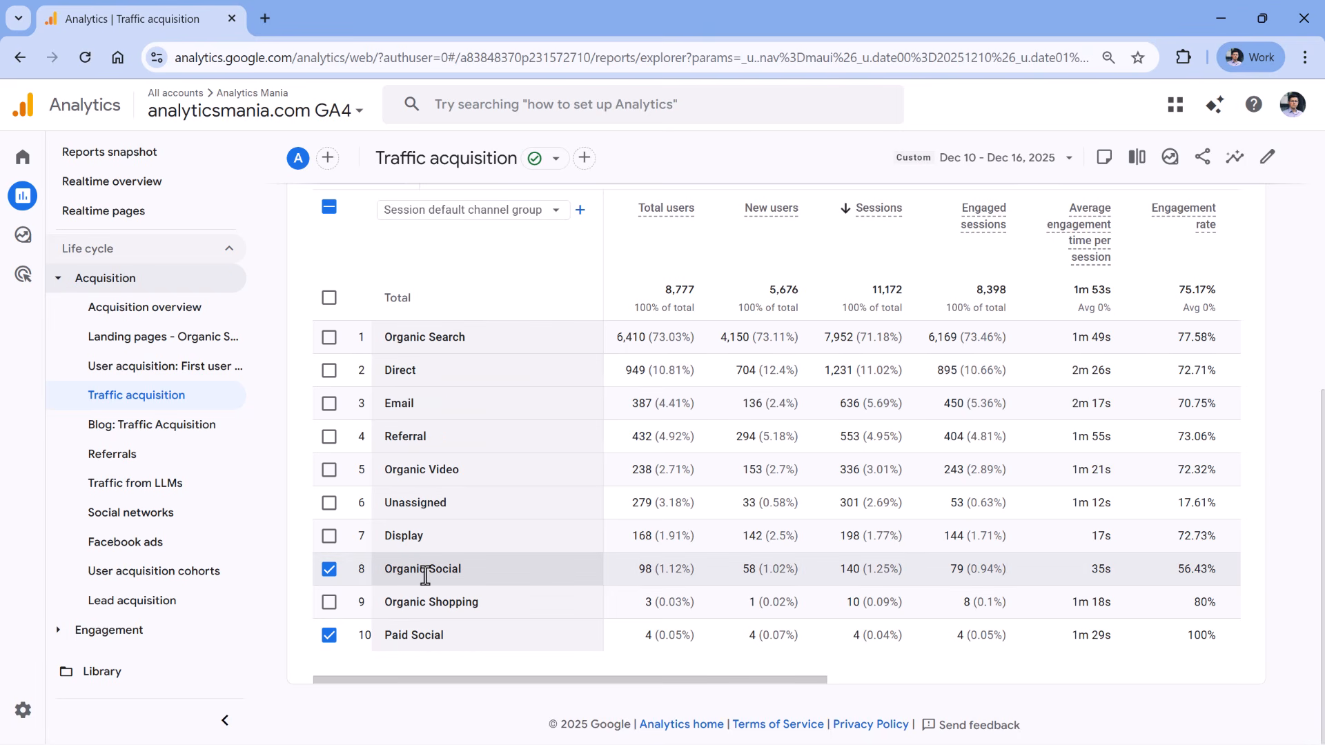
pyautogui.scroll(6, 421, 576)
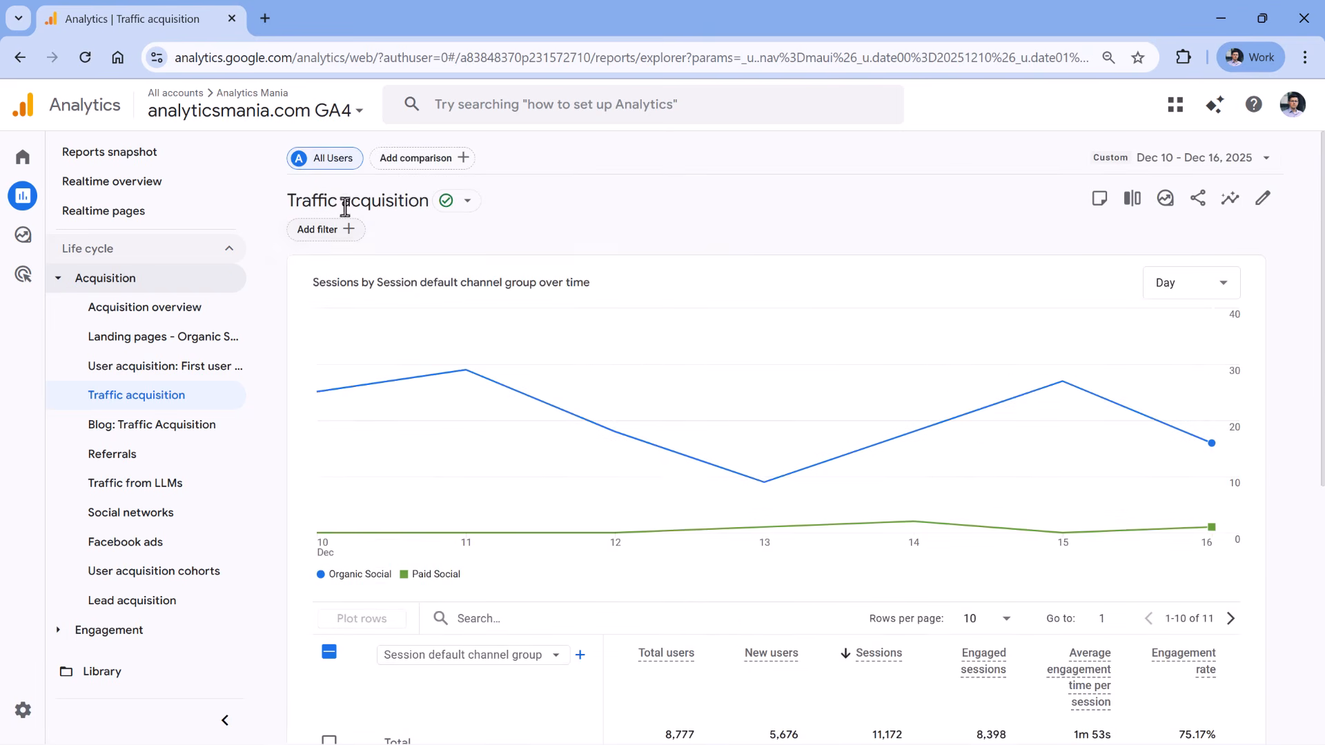
# Apply a report filter where Session default channel group matches partial regex "social"
pyautogui.click(345, 238)
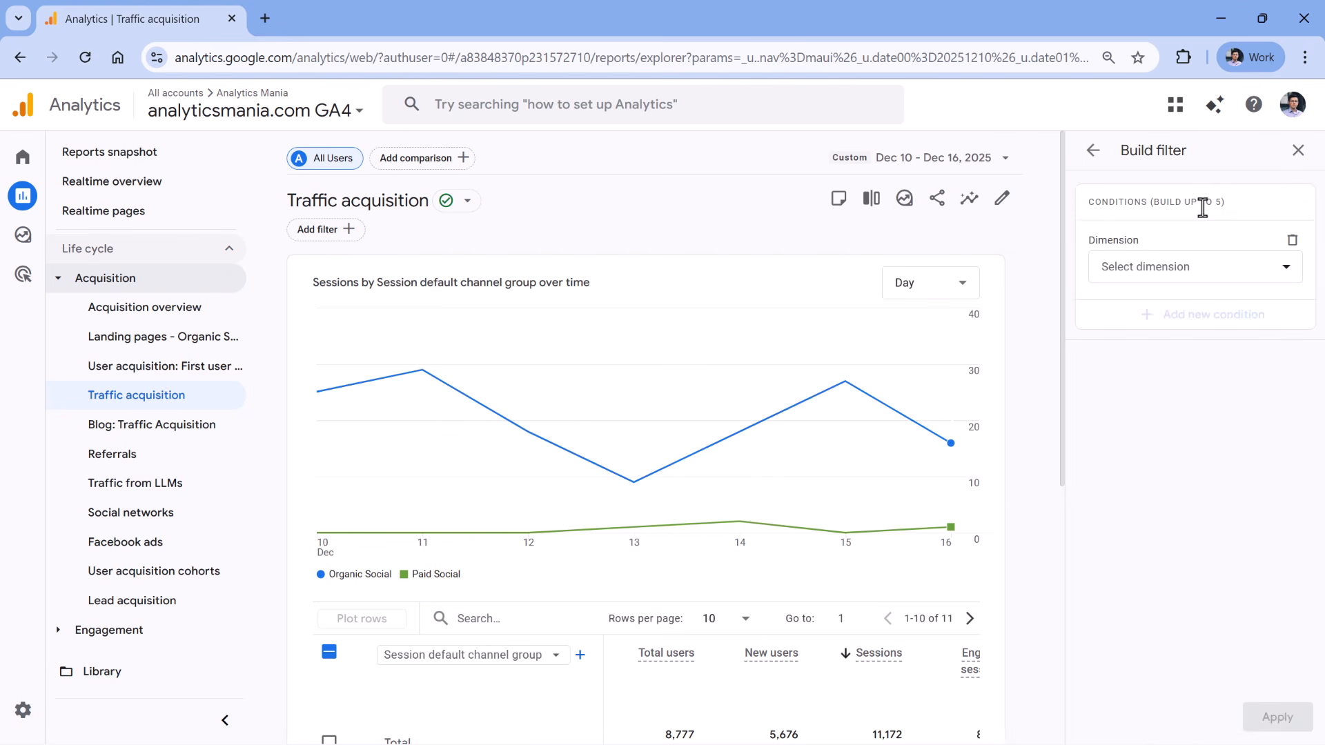
pyautogui.click(1211, 267)
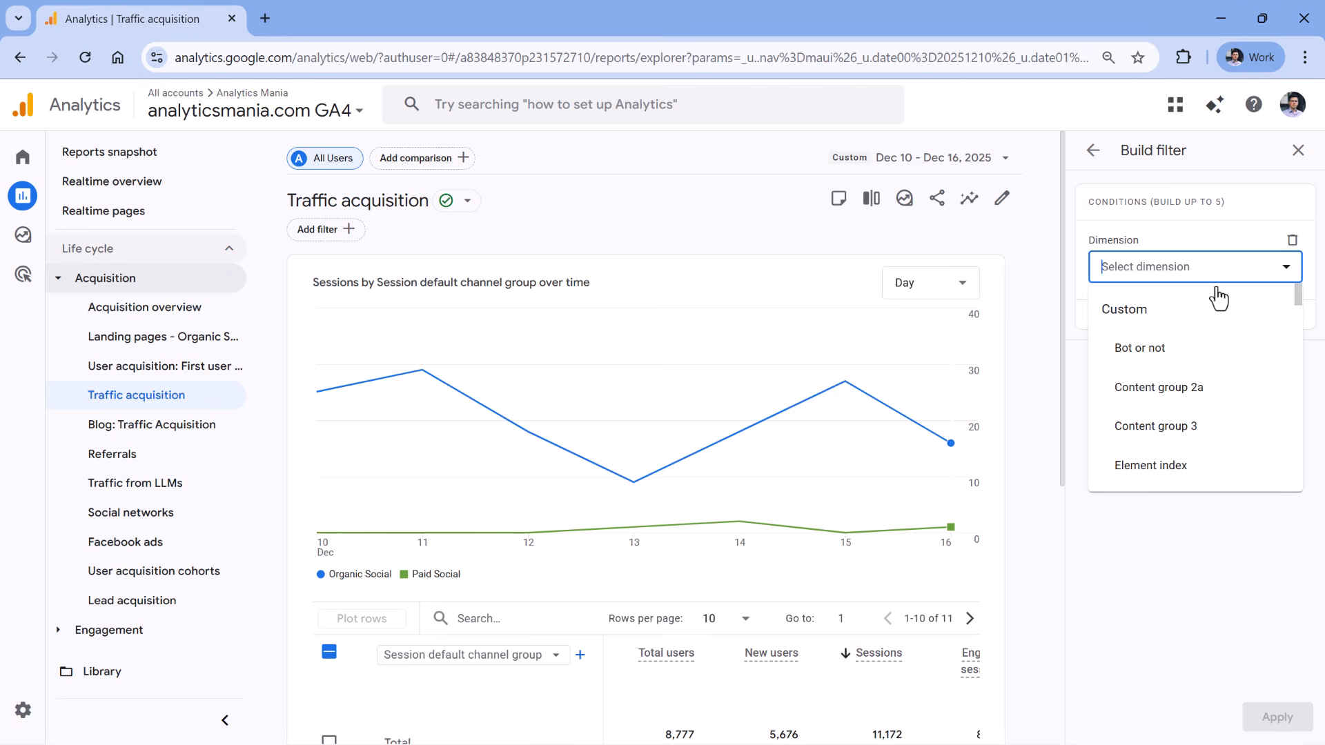
pyautogui.write('session d')
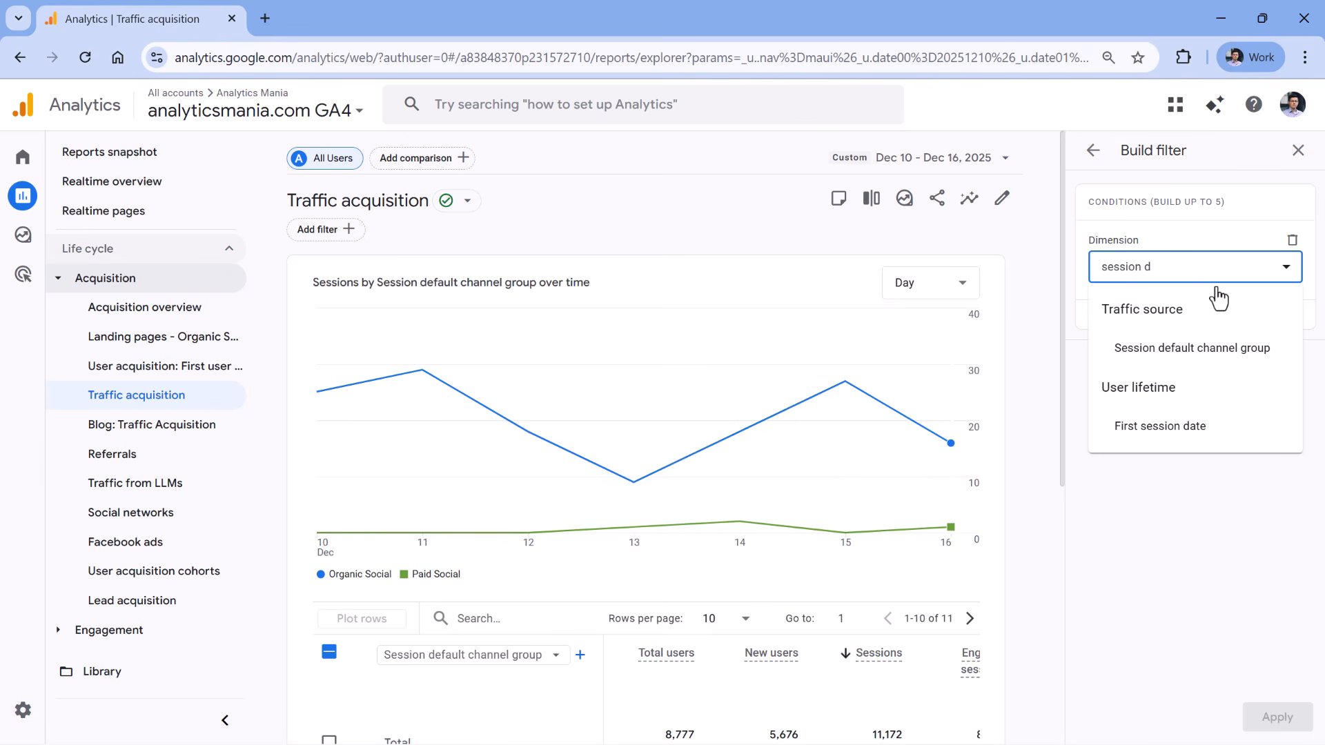
pyautogui.click(1201, 349)
pyautogui.click(1192, 337)
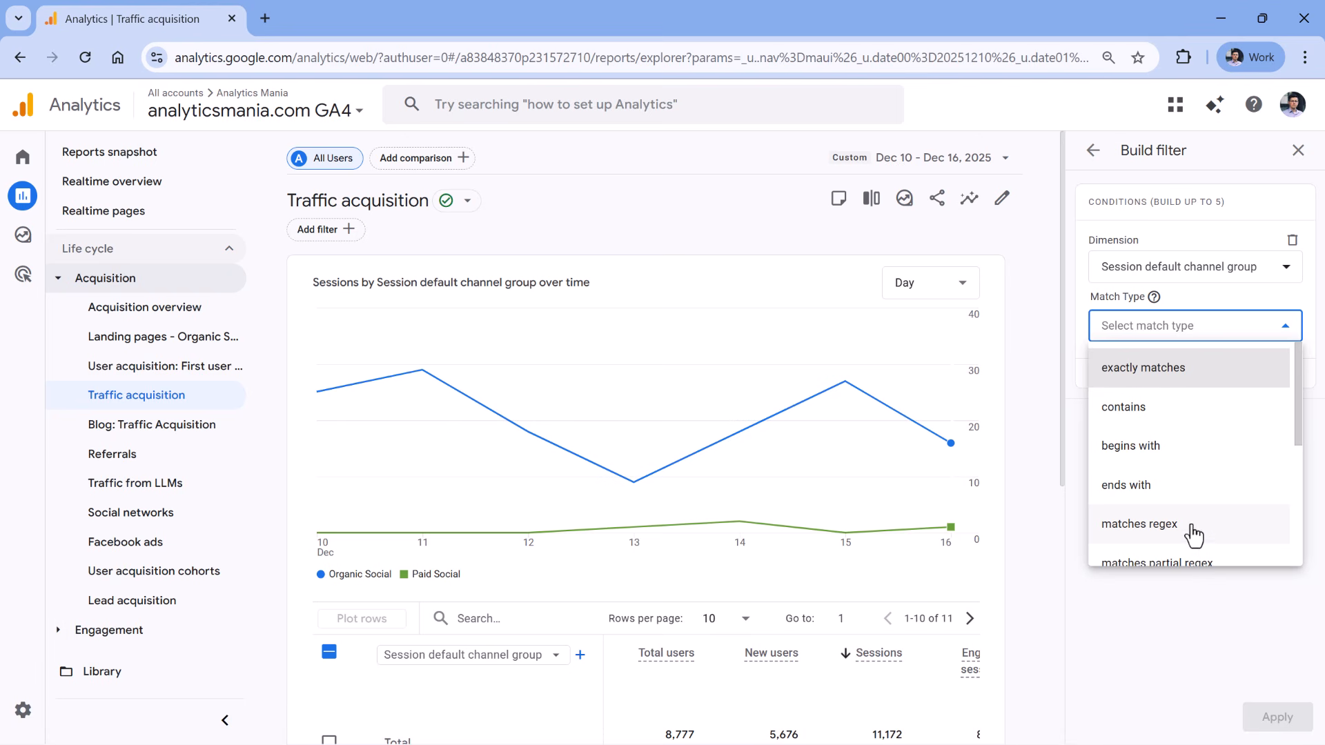
pyautogui.click(1194, 565)
pyautogui.click(1161, 379)
pyautogui.scroll(-4, 653, 429)
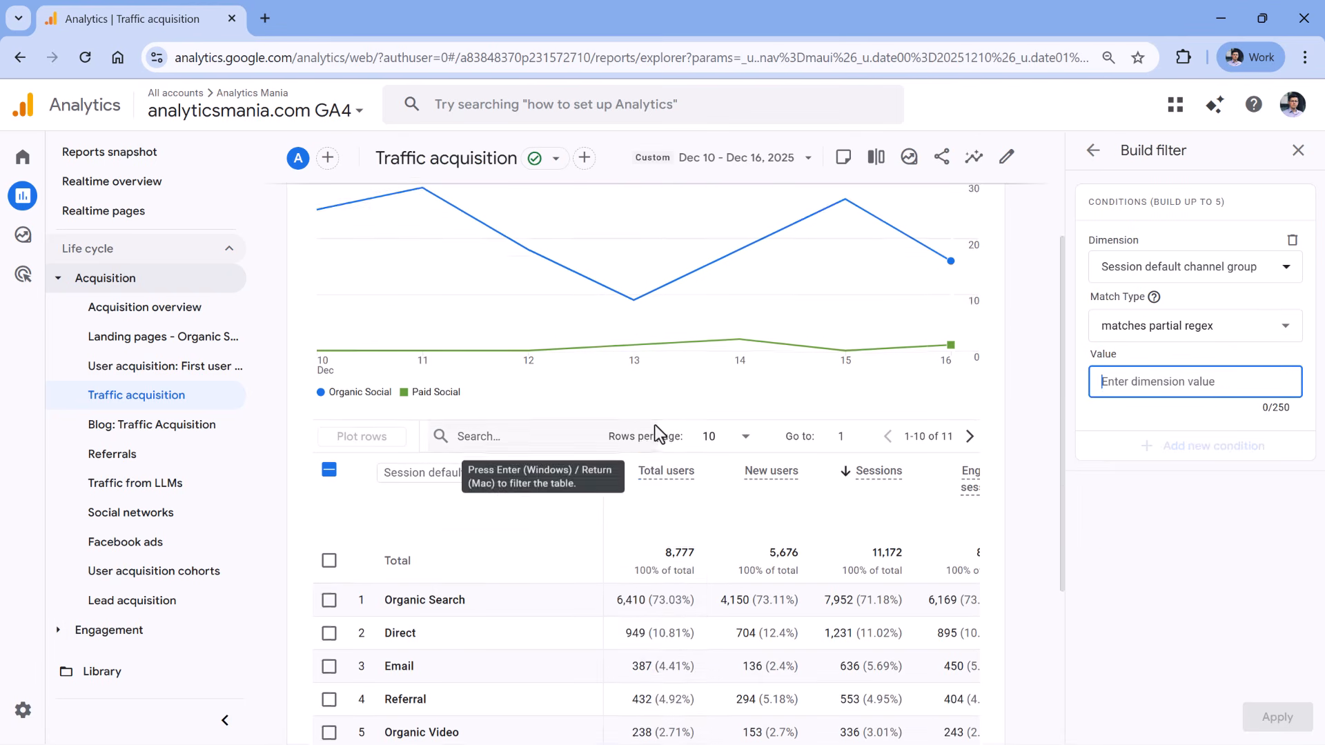
pyautogui.write('social')
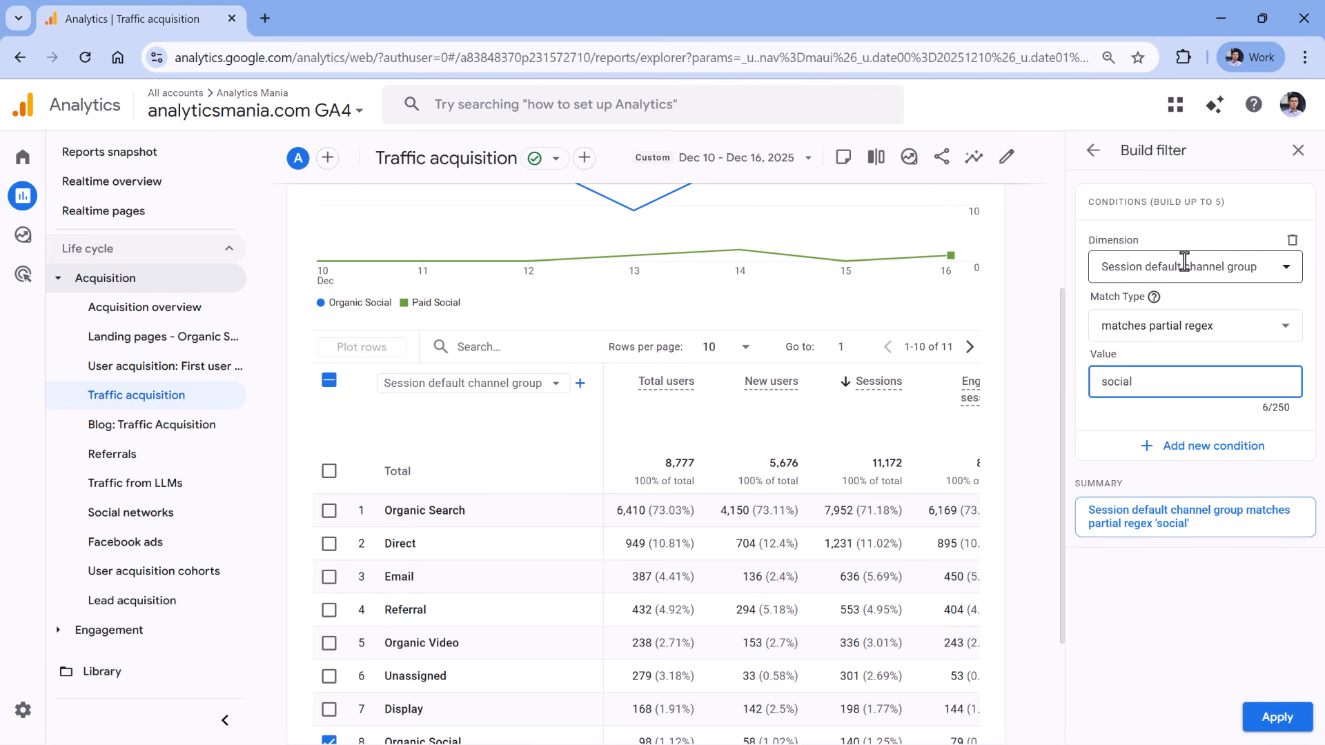
pyautogui.scroll(-3, 469, 512)
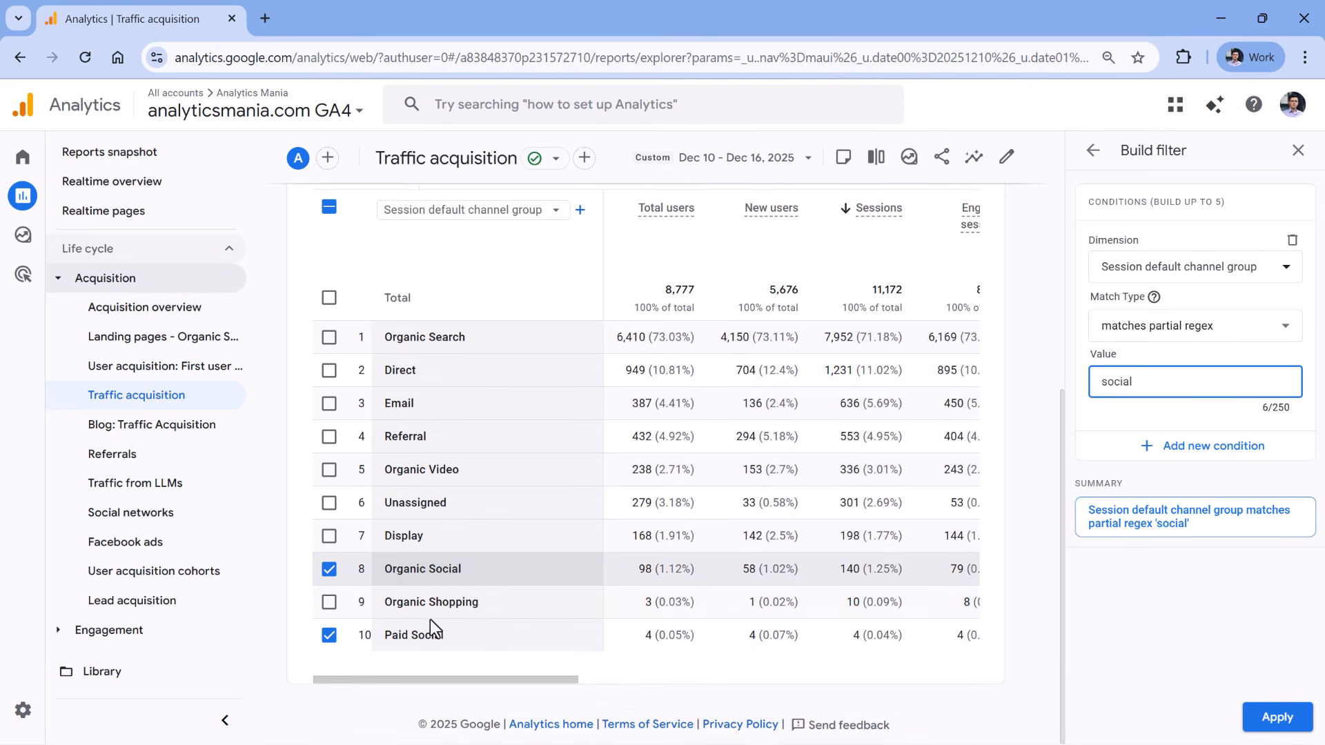
pyautogui.click(1288, 728)
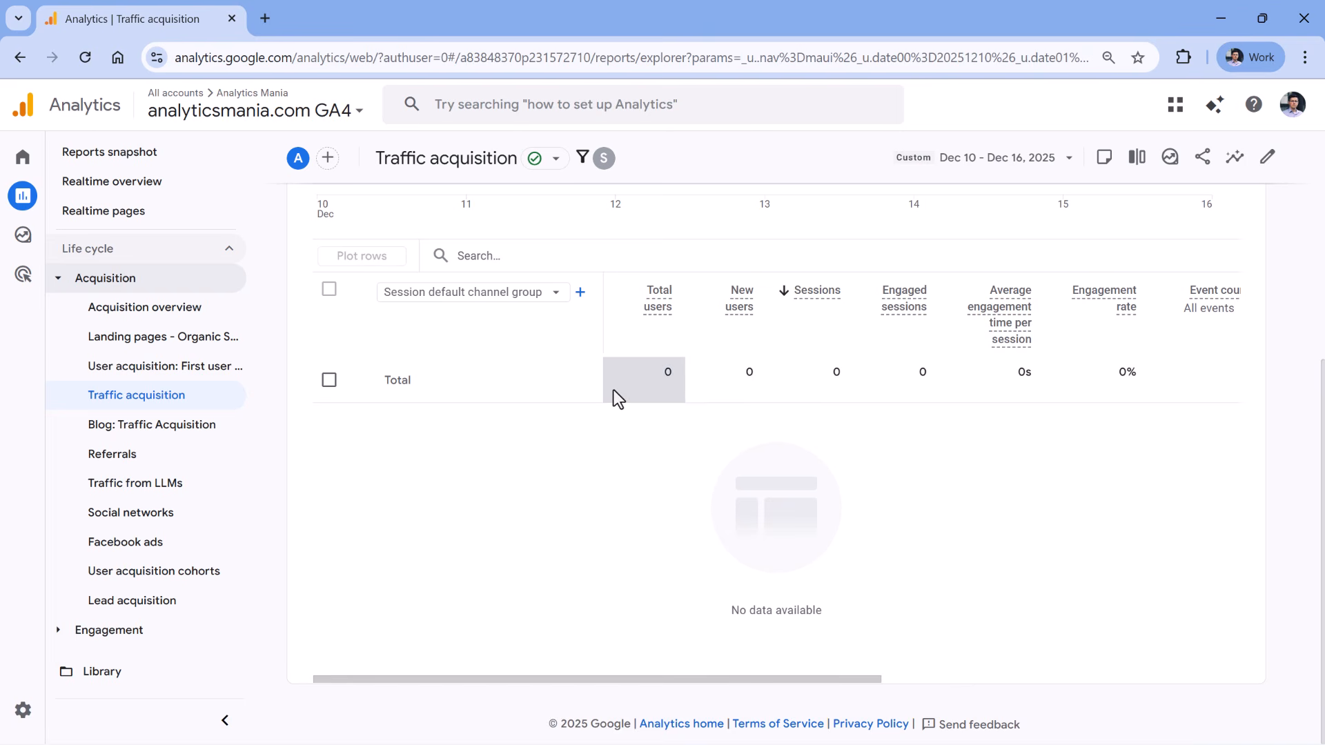
# Correct the existing report filter's value to "Social" with a capital S and reapply it
pyautogui.scroll(5, 545, 331)
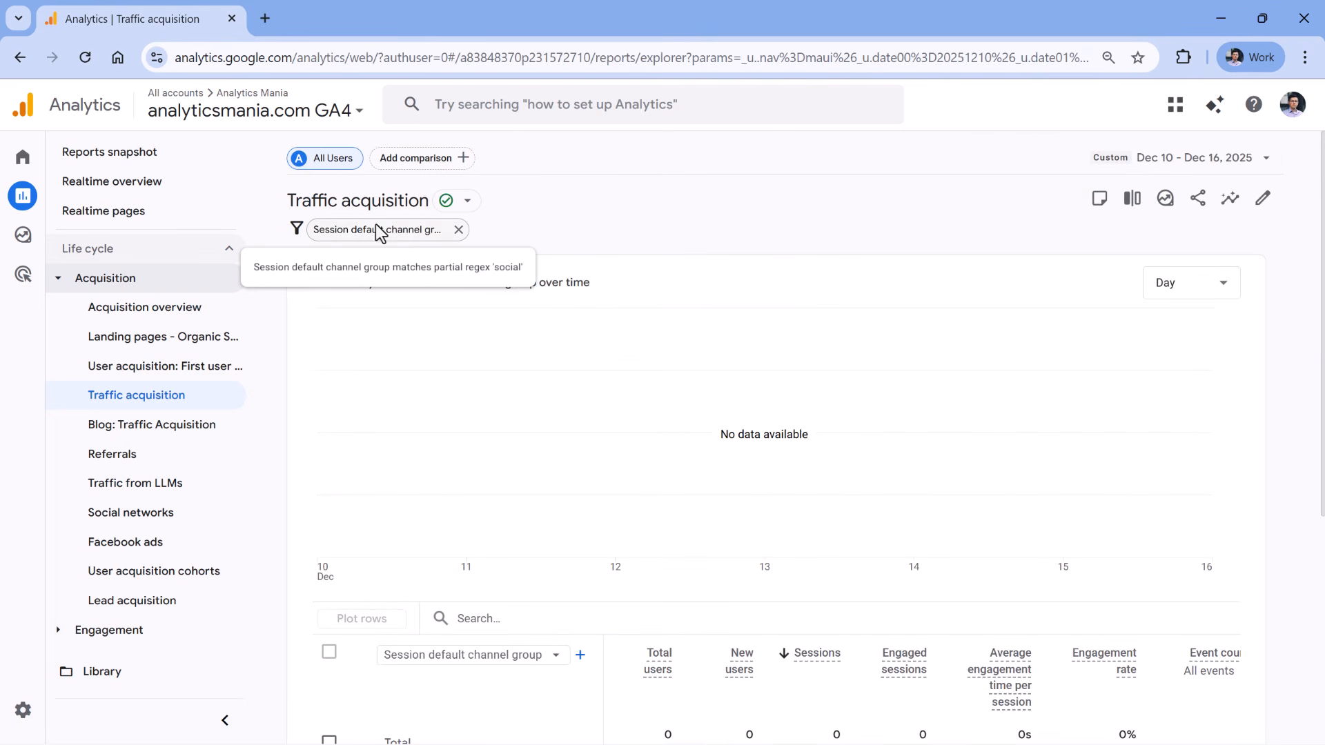
pyautogui.click(383, 230)
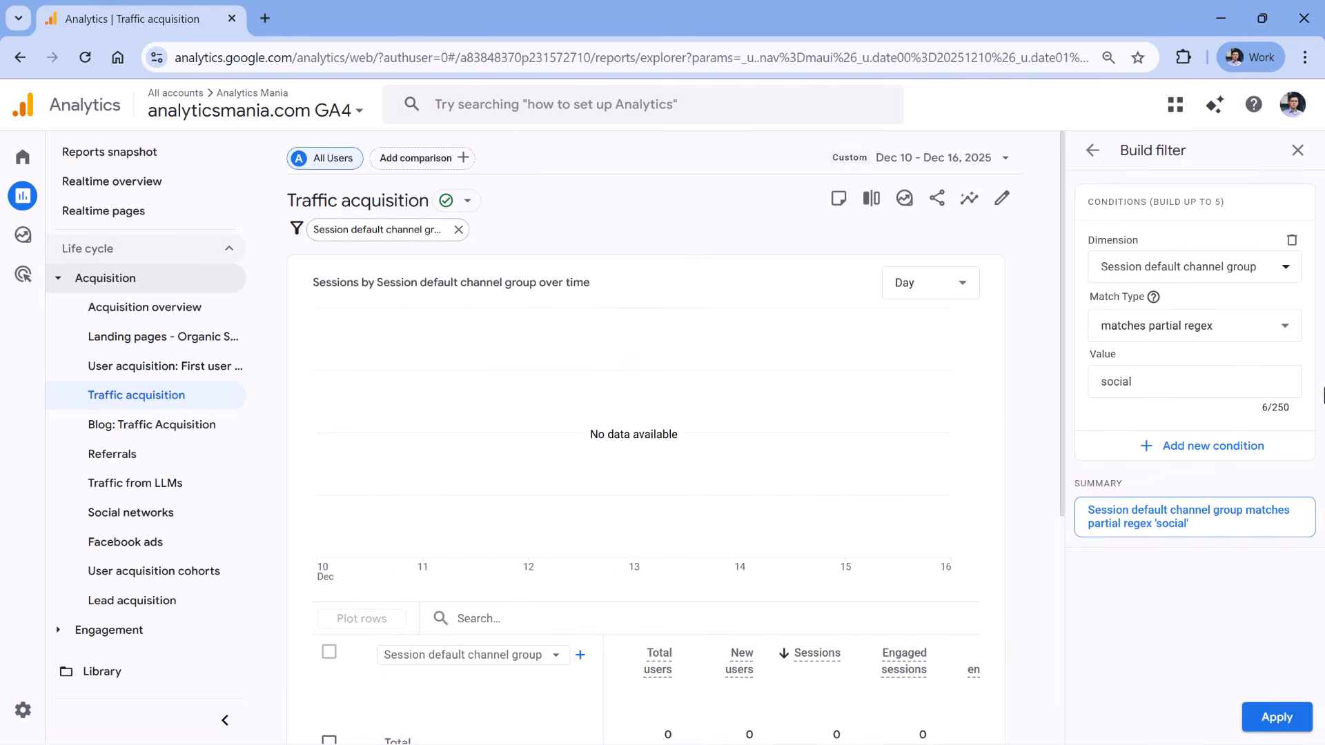
pyautogui.moveTo(1106, 385); pyautogui.dragTo(1103, 386)
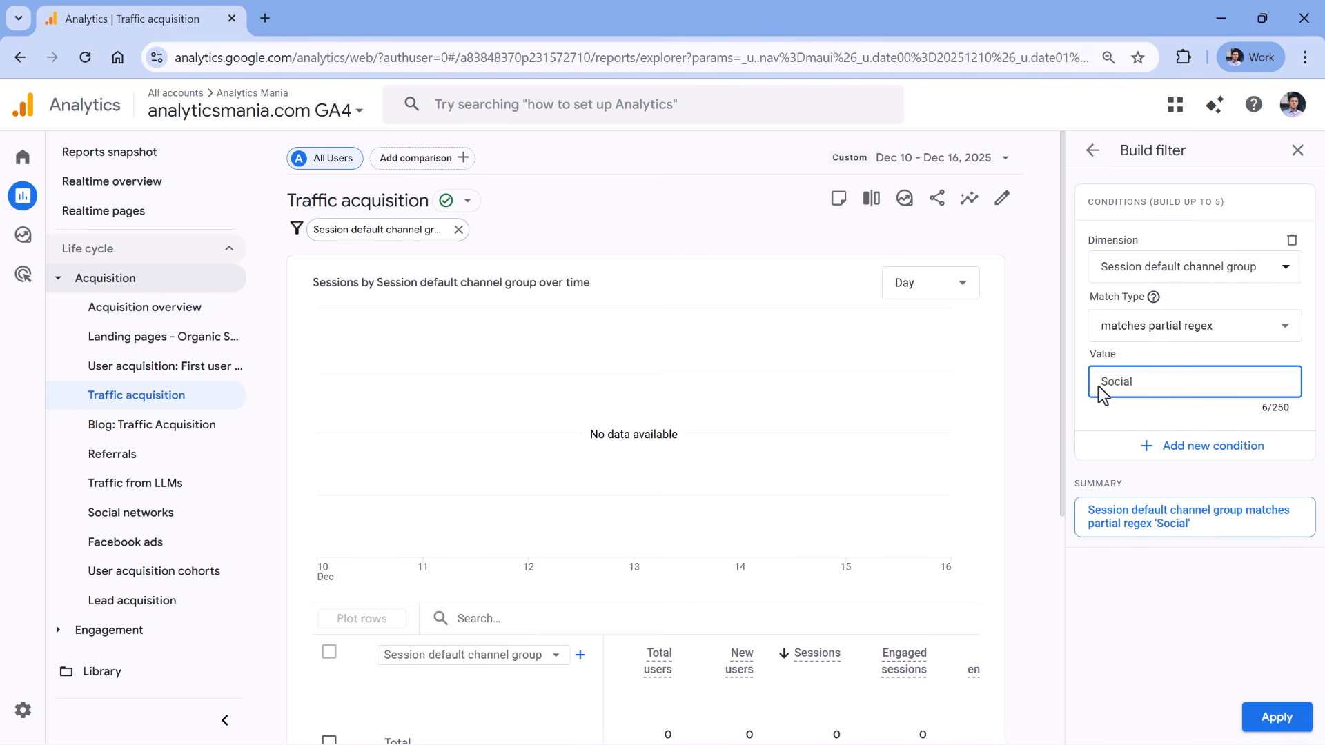
pyautogui.click(1276, 717)
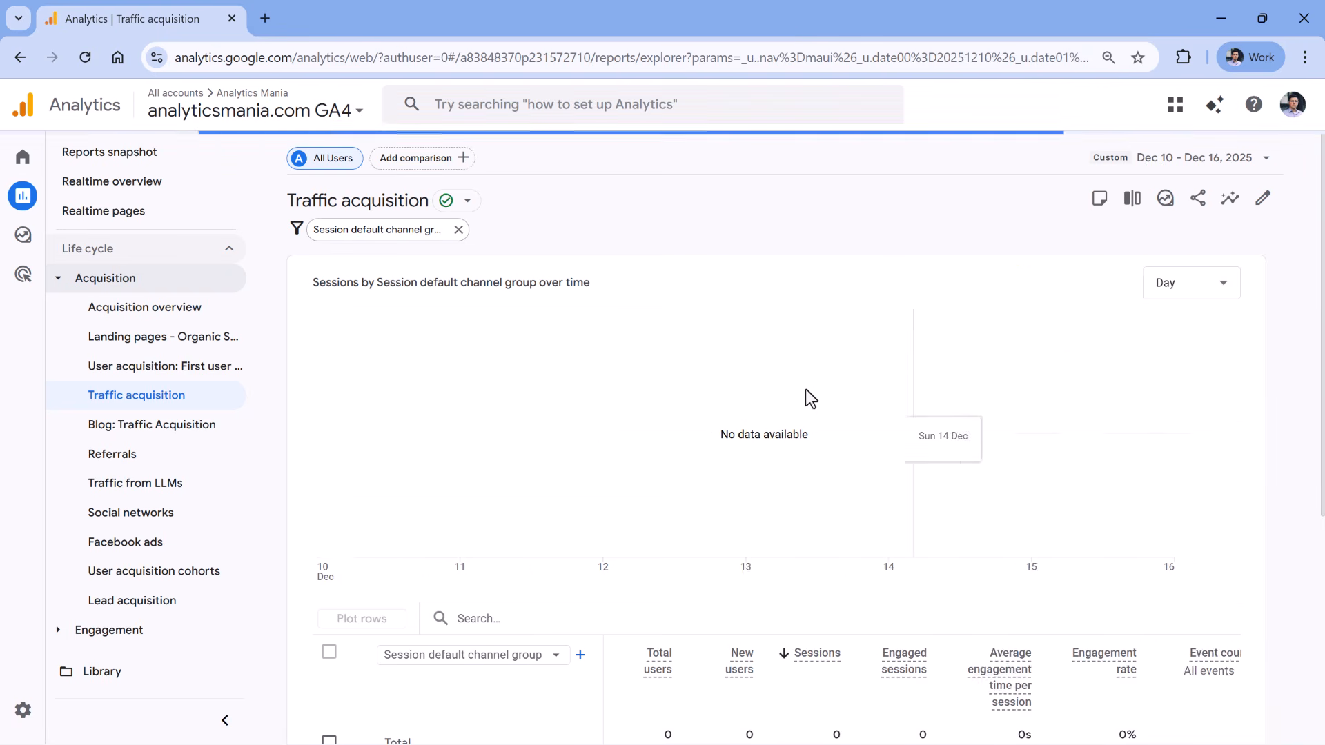
# Change the table's primary dimension to Session source / medium and review the listed social traffic sources
pyautogui.scroll(-3, 440, 607)
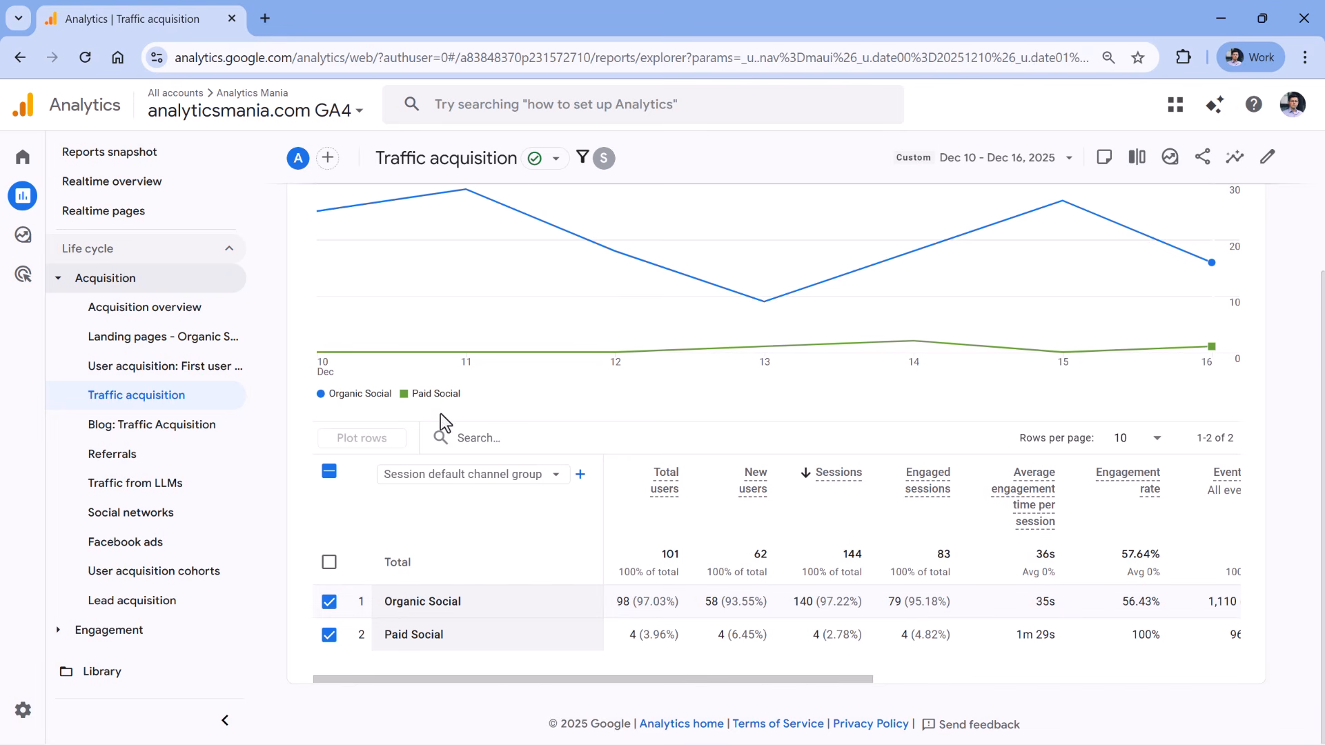
pyautogui.click(476, 488)
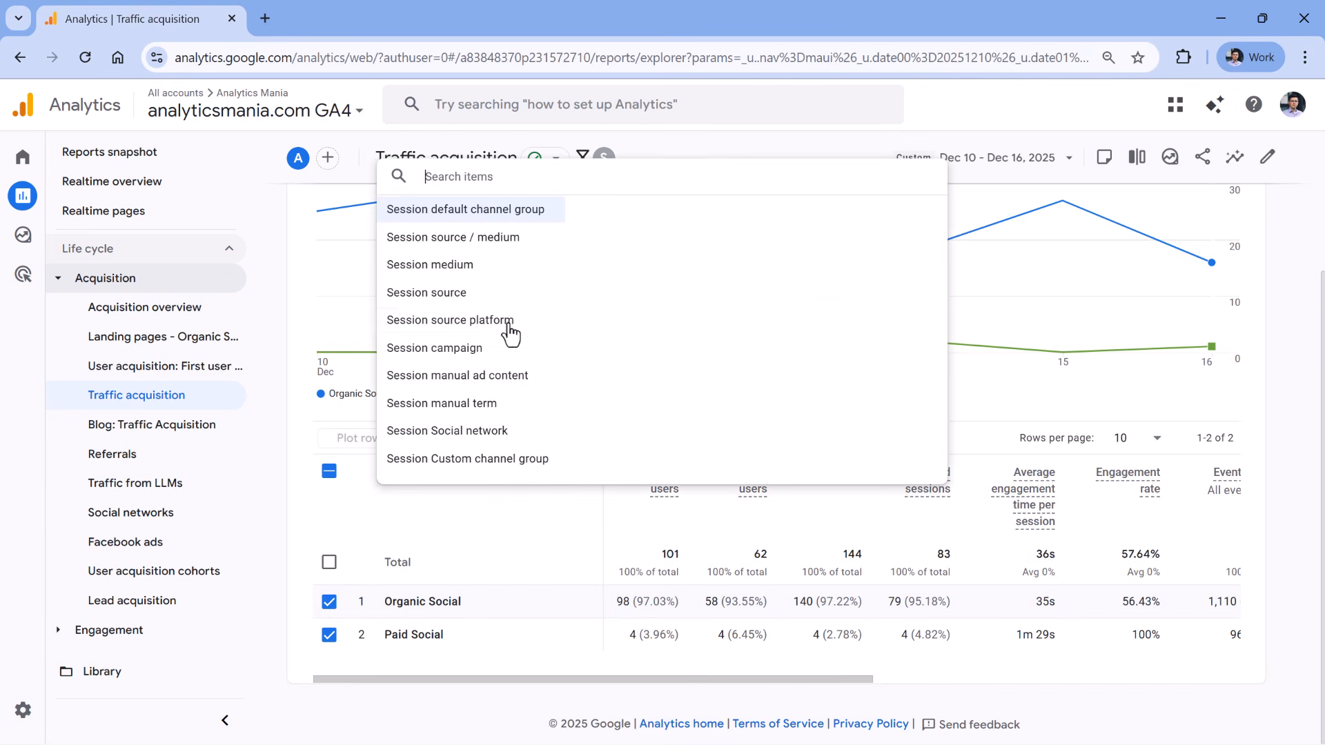
pyautogui.click(455, 241)
pyautogui.scroll(-3, 506, 502)
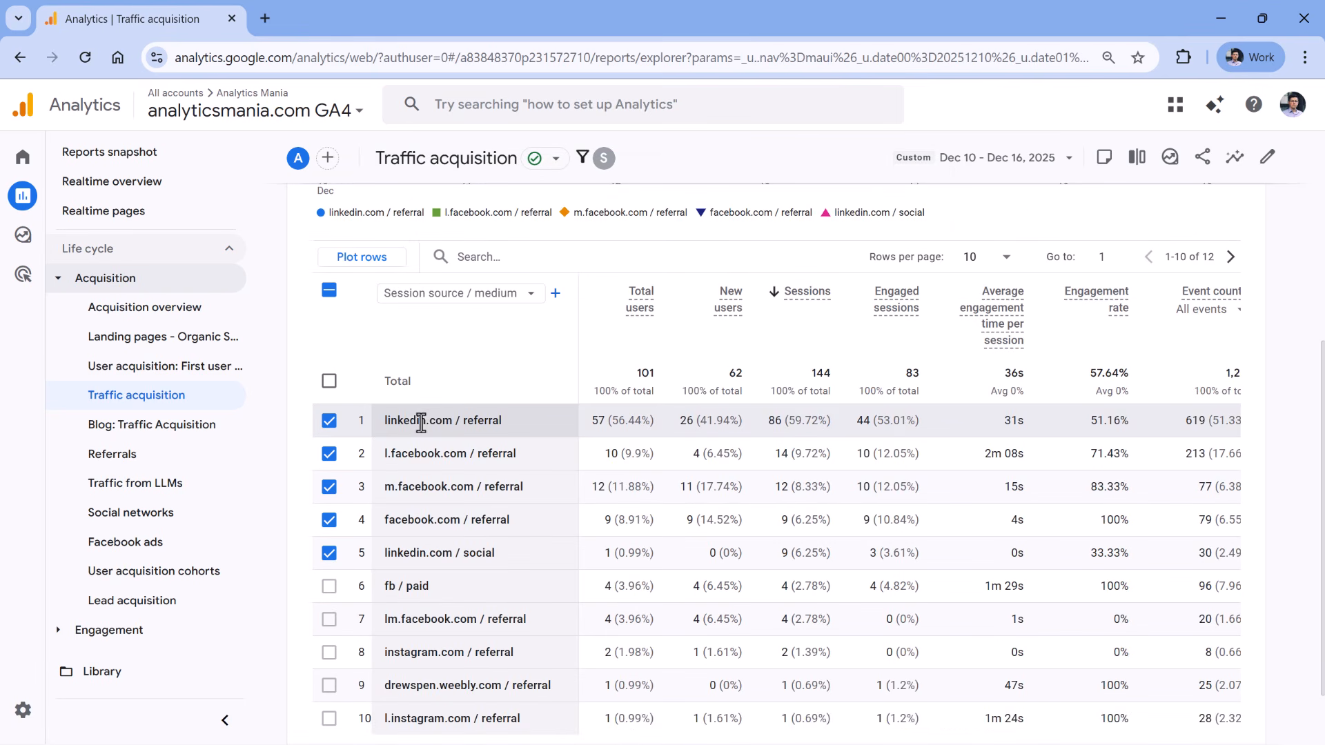
pyautogui.scroll(-2, 425, 433)
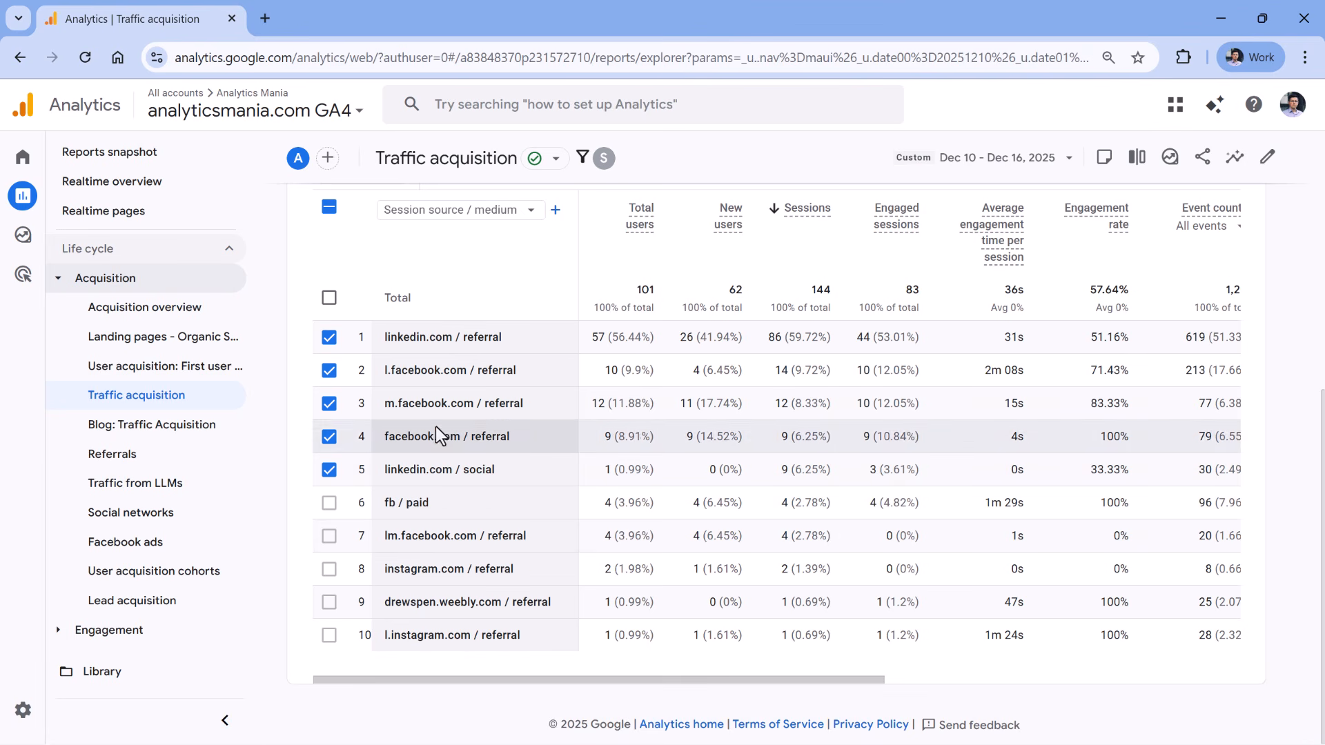
pyautogui.scroll(4, 436, 435)
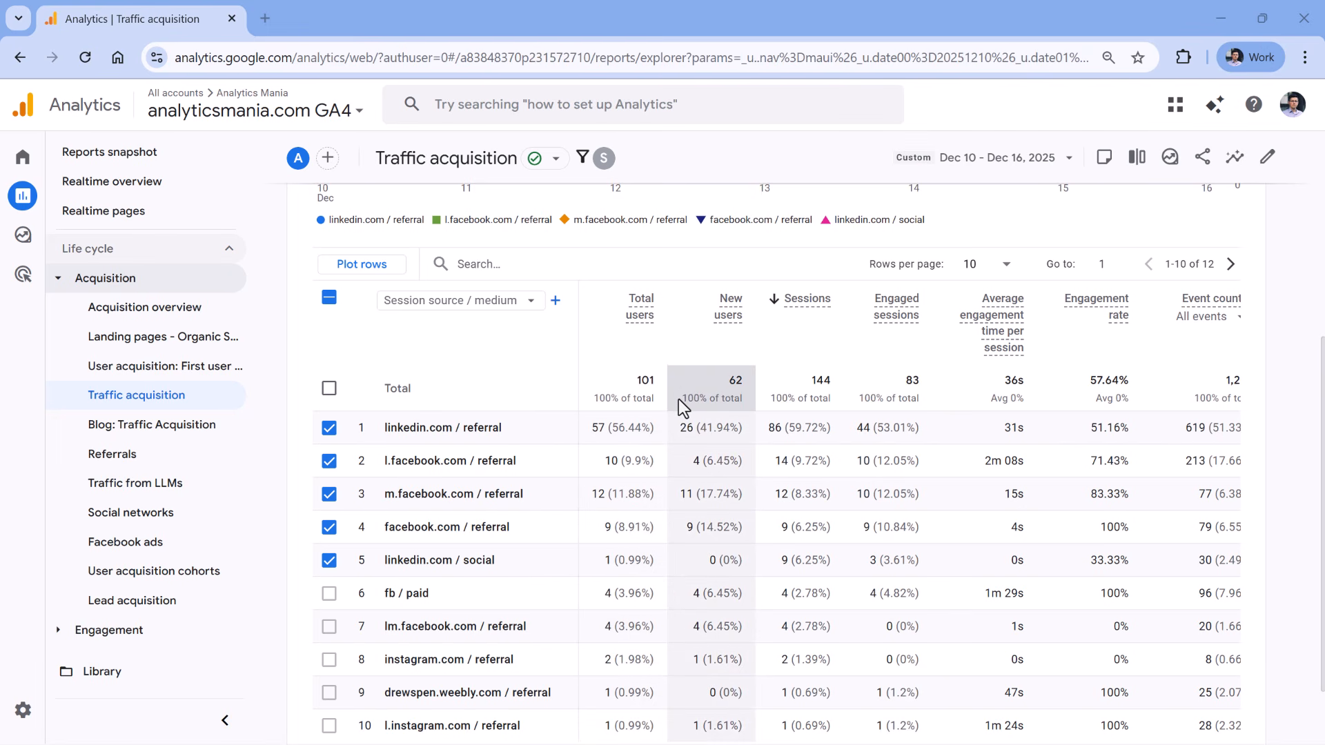
# Change the existing report filter to Session default channel group exactly matches "Organic Social", apply it and review the source / medium rows
pyautogui.scroll(4, 630, 482)
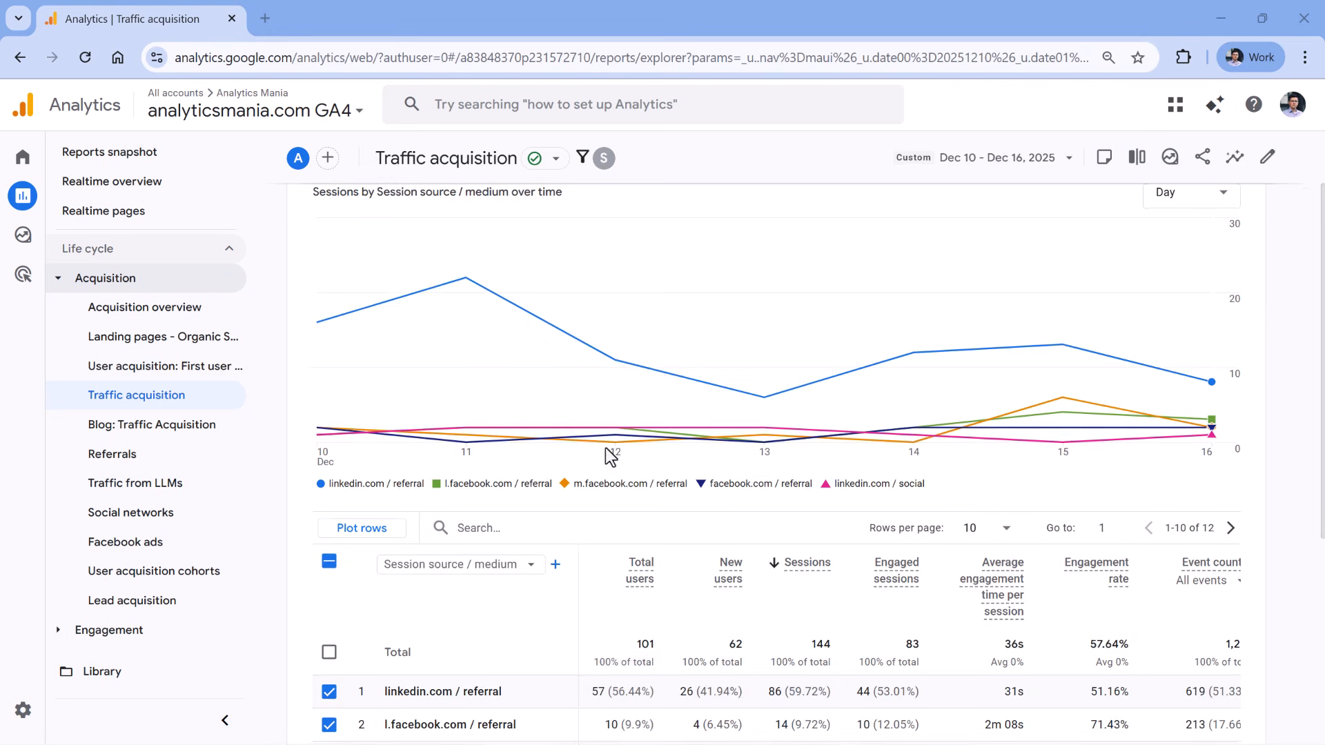
pyautogui.scroll(2, 611, 457)
pyautogui.click(394, 232)
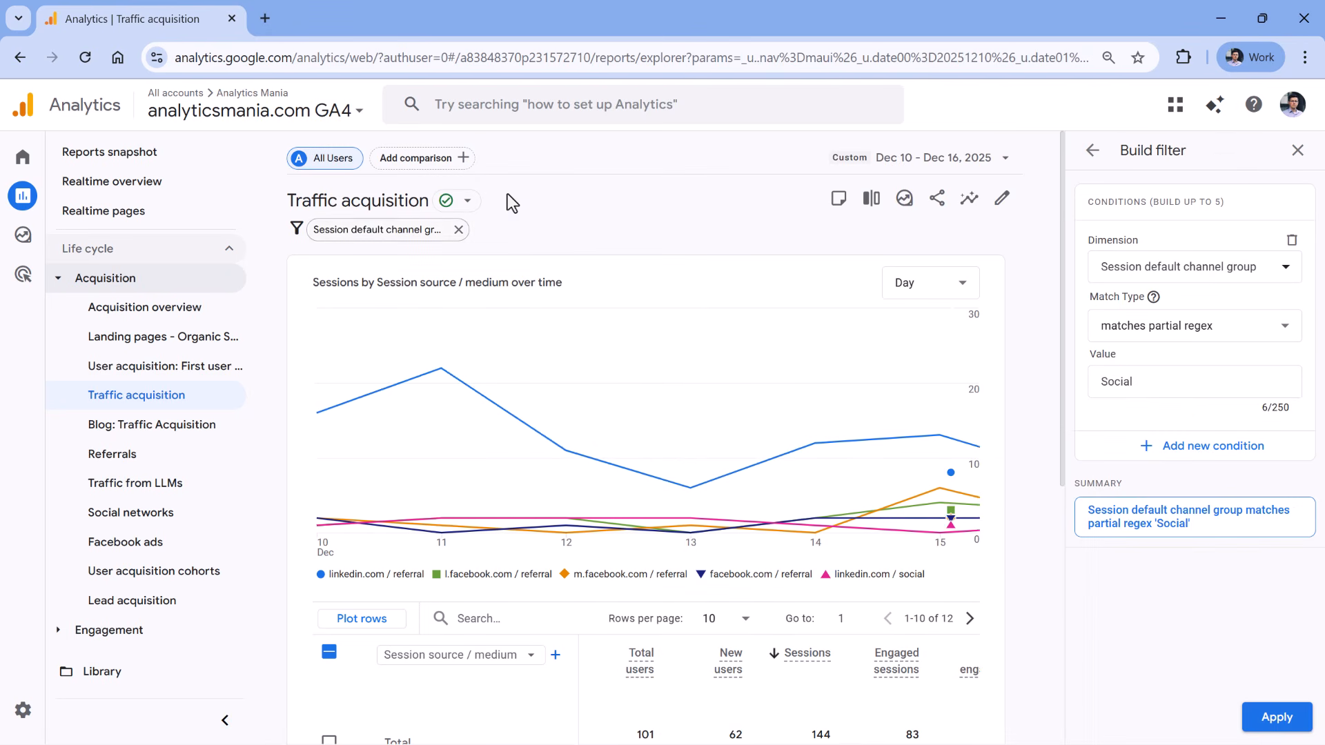
pyautogui.click(1218, 335)
pyautogui.click(1197, 360)
pyautogui.click(1198, 389)
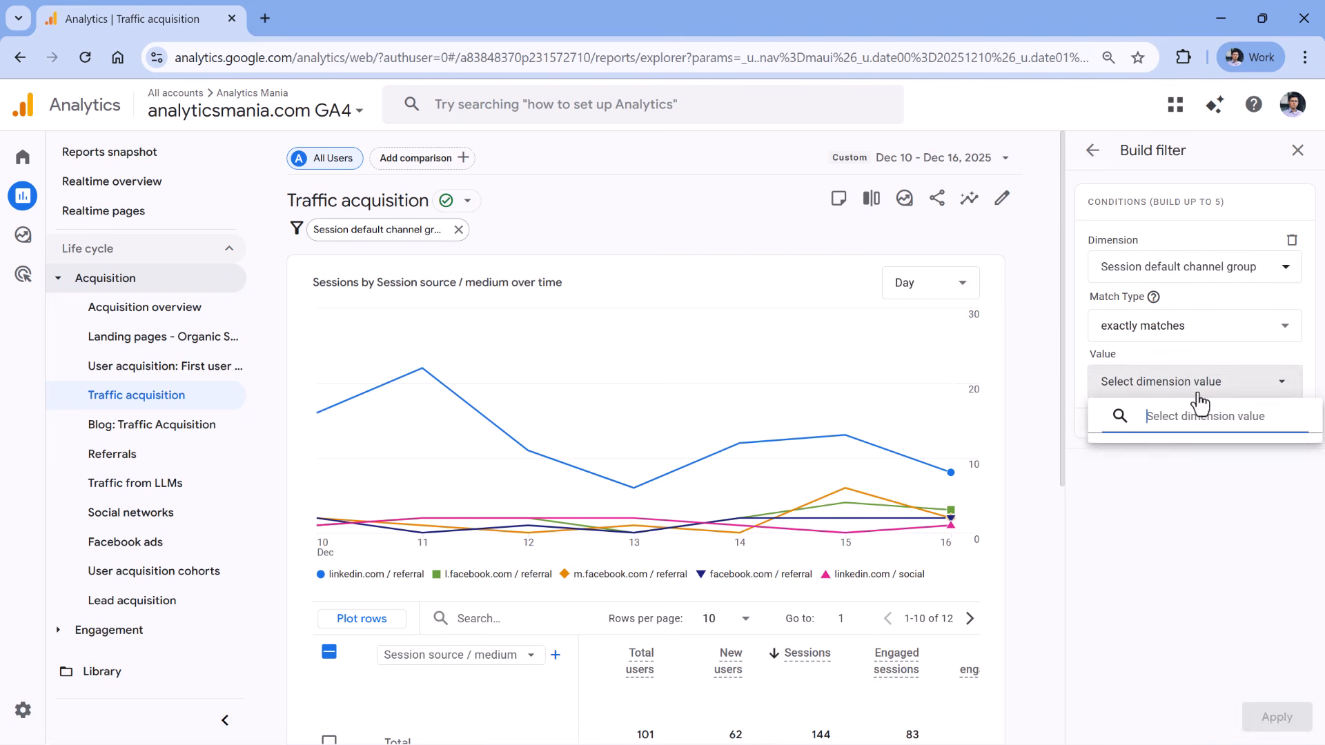
pyautogui.scroll(-1, 1159, 582)
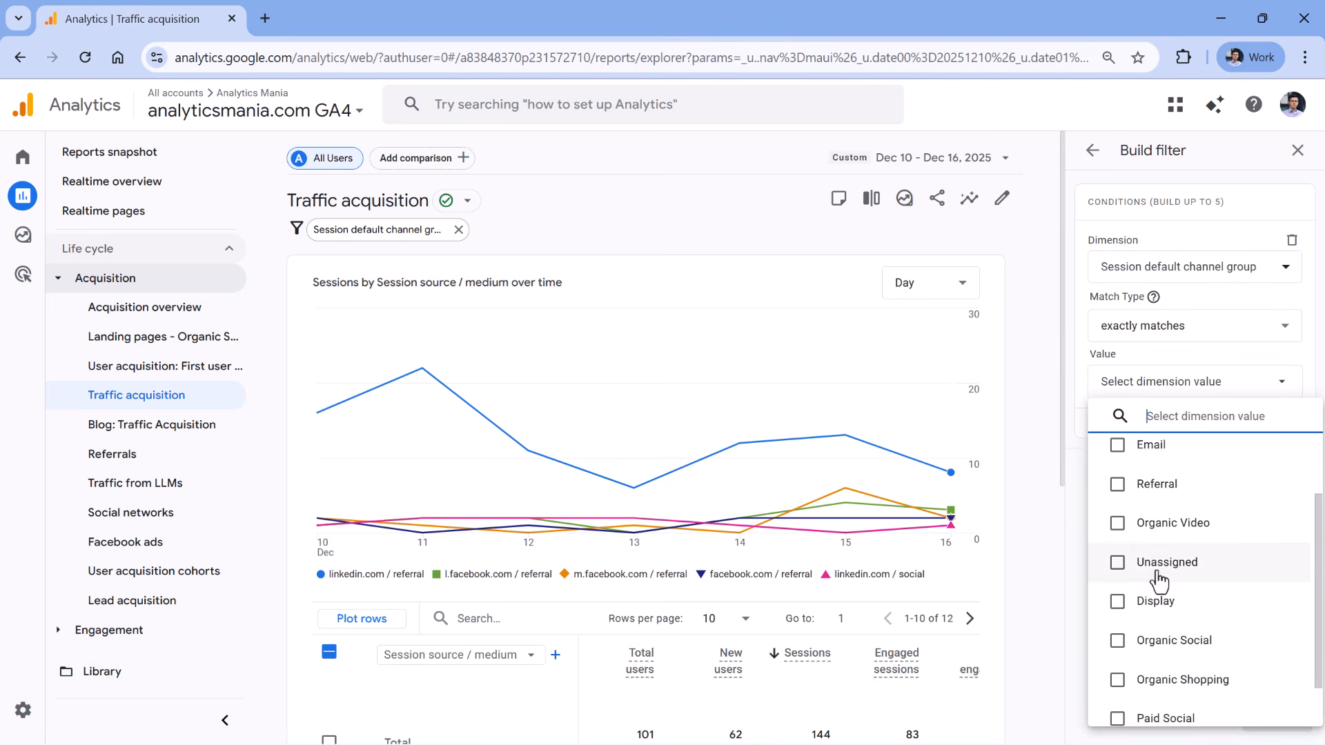
pyautogui.click(1118, 640)
pyautogui.click(1077, 375)
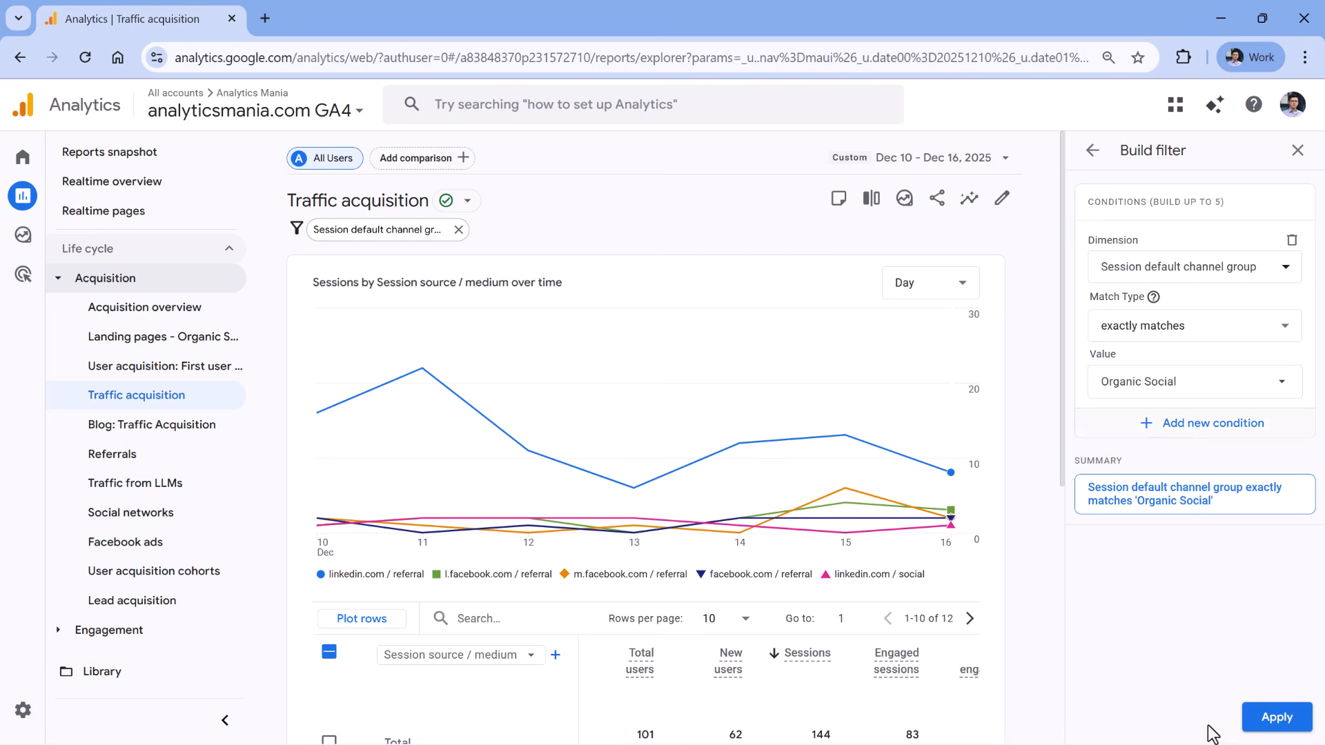
pyautogui.click(1277, 718)
pyautogui.scroll(-5, 755, 317)
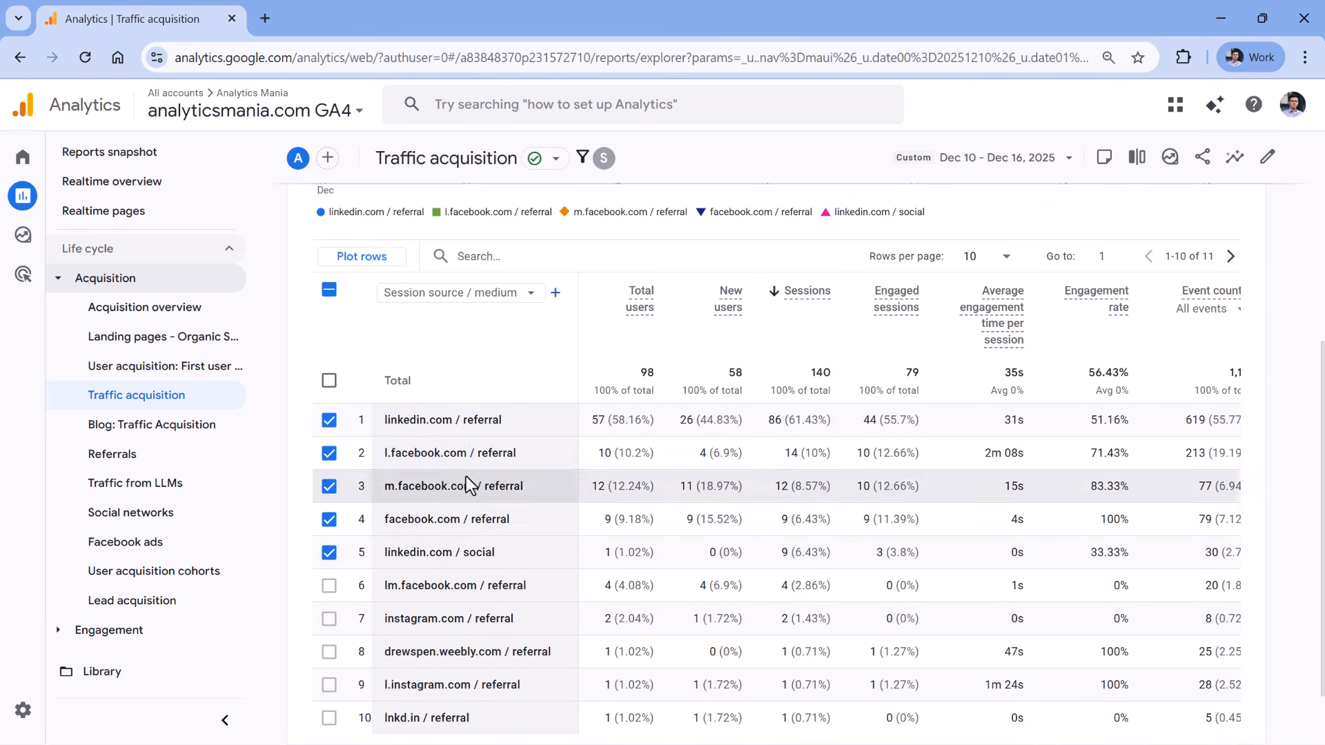
pyautogui.scroll(3, 459, 497)
pyautogui.scroll(-3, 452, 513)
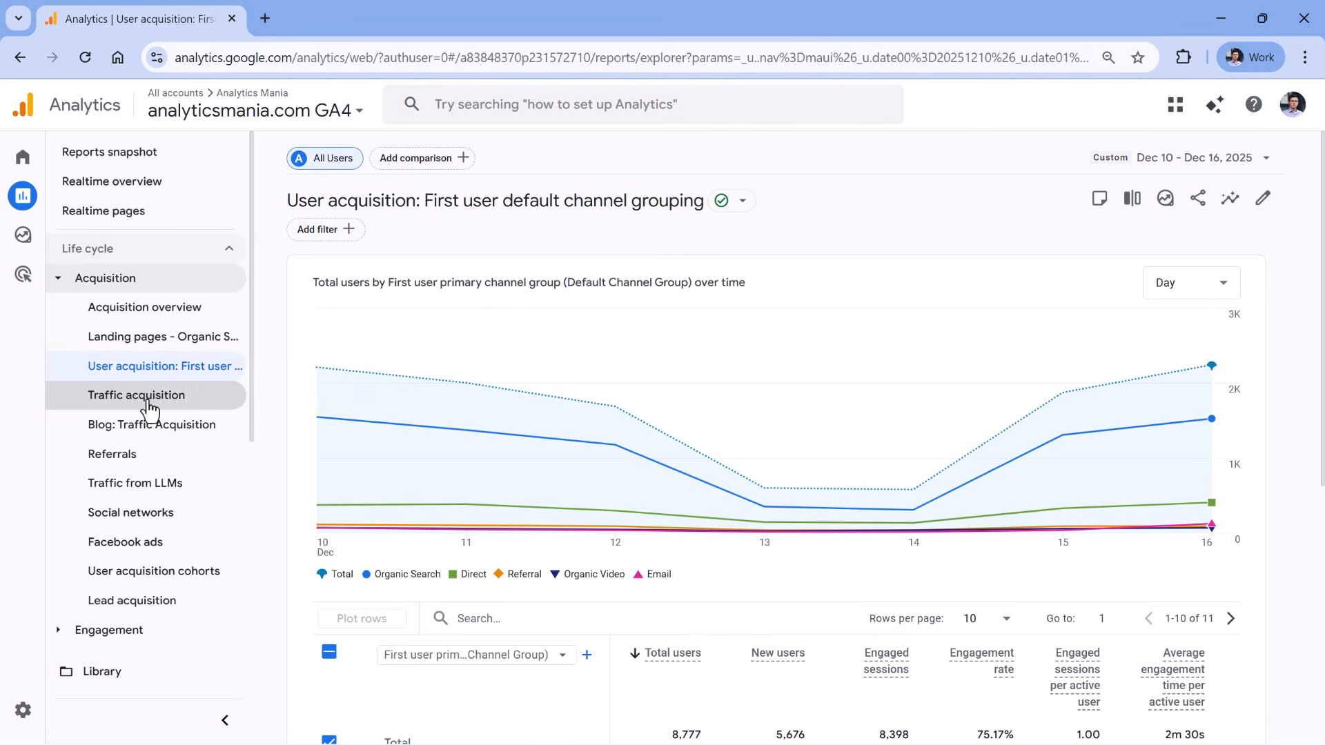
# Open the Traffic acquisition report afresh without filters and start customizing it
pyautogui.click(138, 401)
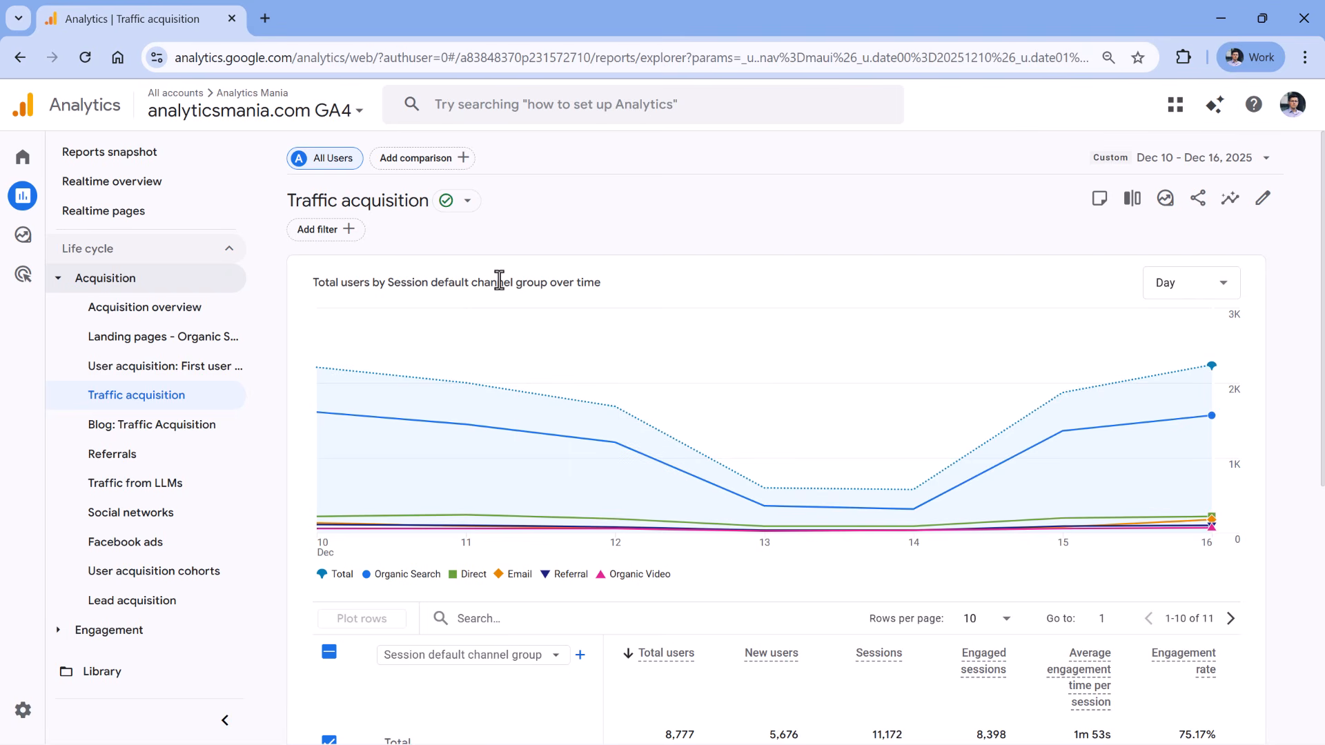
pyautogui.moveTo(312, 206); pyautogui.dragTo(395, 204)
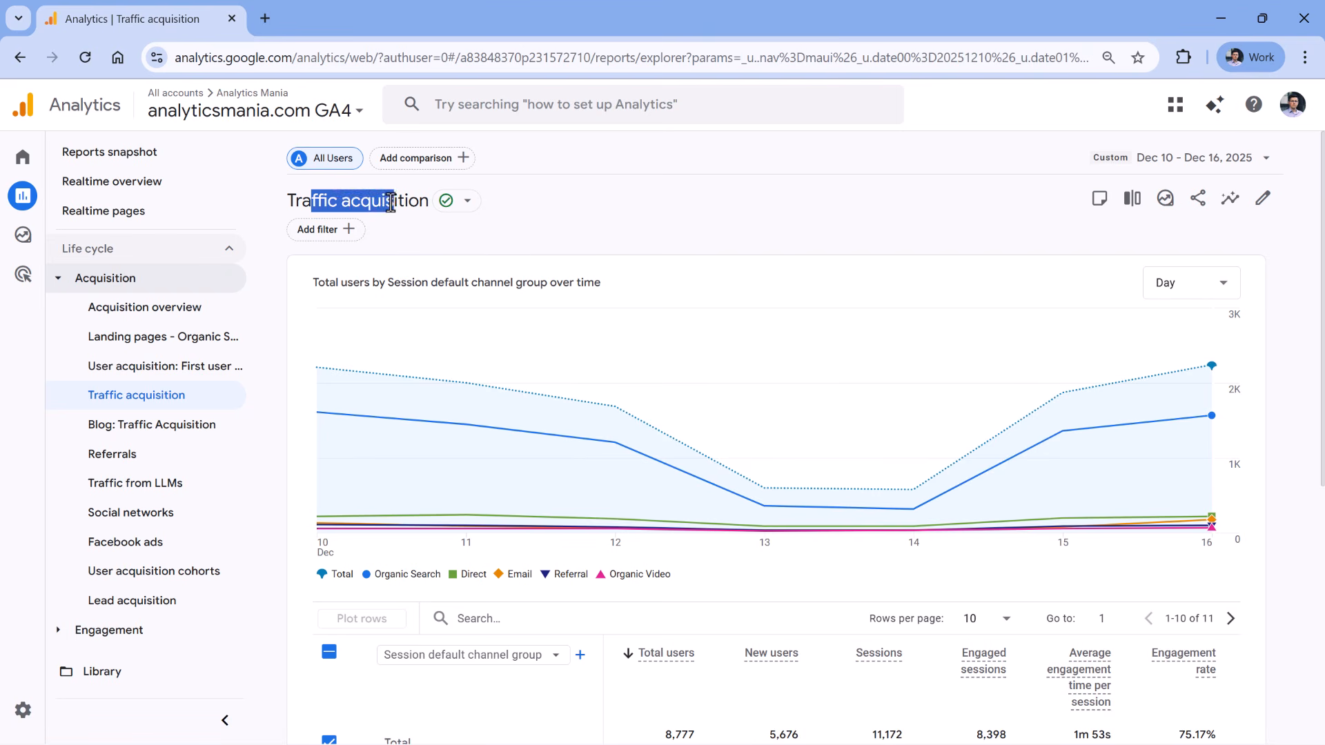
pyautogui.click(396, 205)
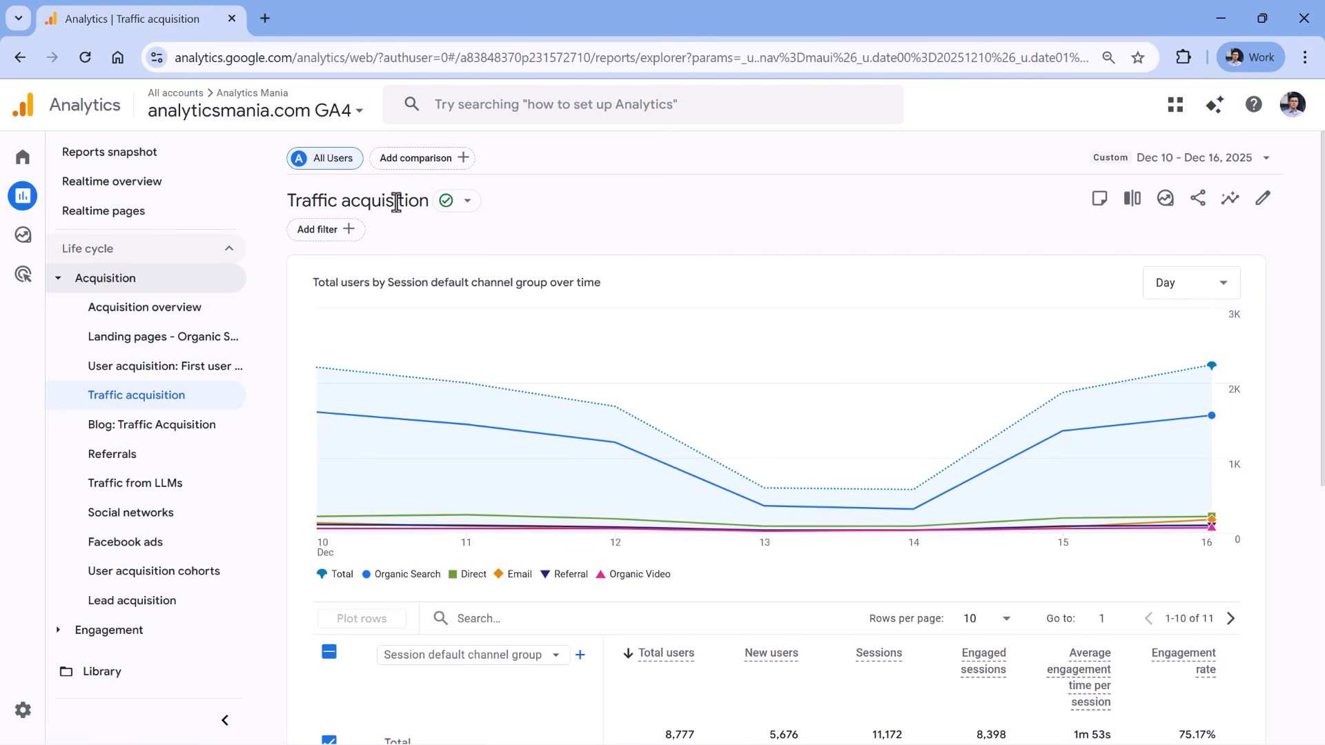
pyautogui.click(1263, 207)
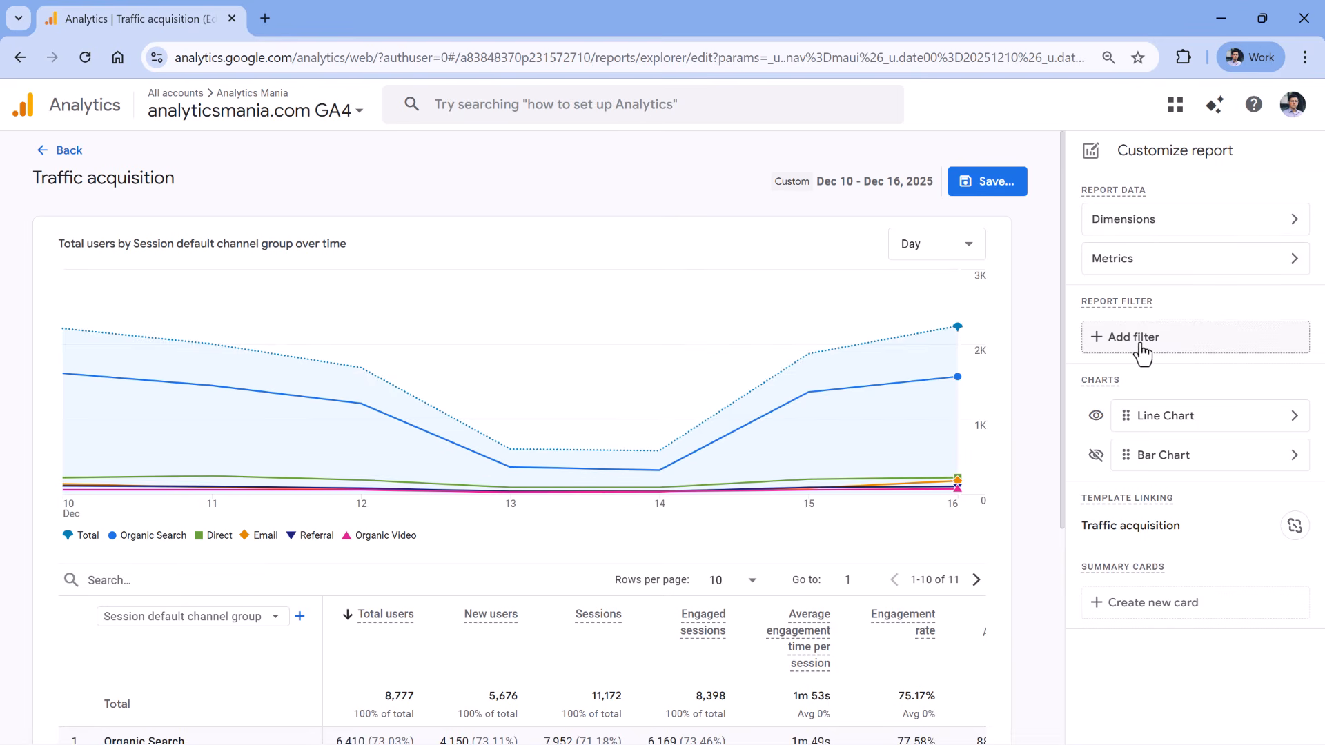
# Add and apply a report filter where Session default channel group exactly matches "Organic Social" in the customized report
pyautogui.click(1138, 356)
pyautogui.click(1138, 268)
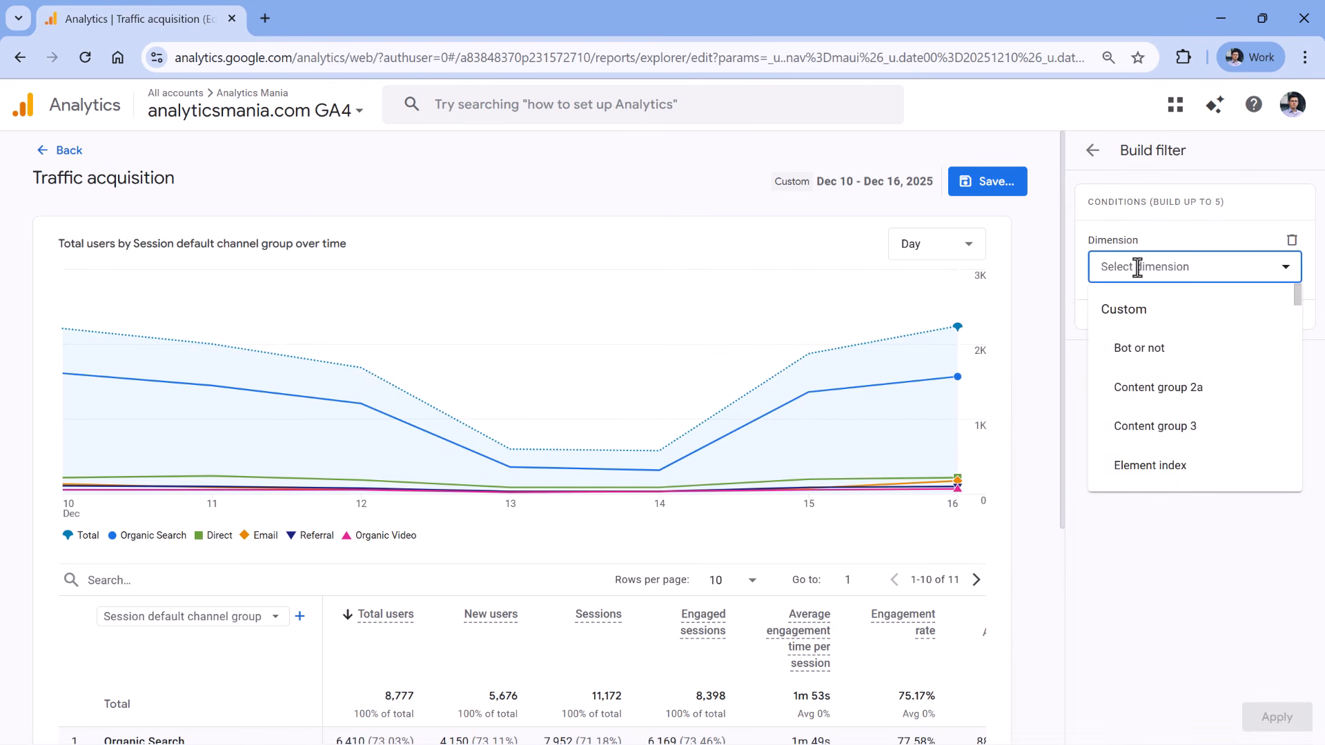
pyautogui.write('session d')
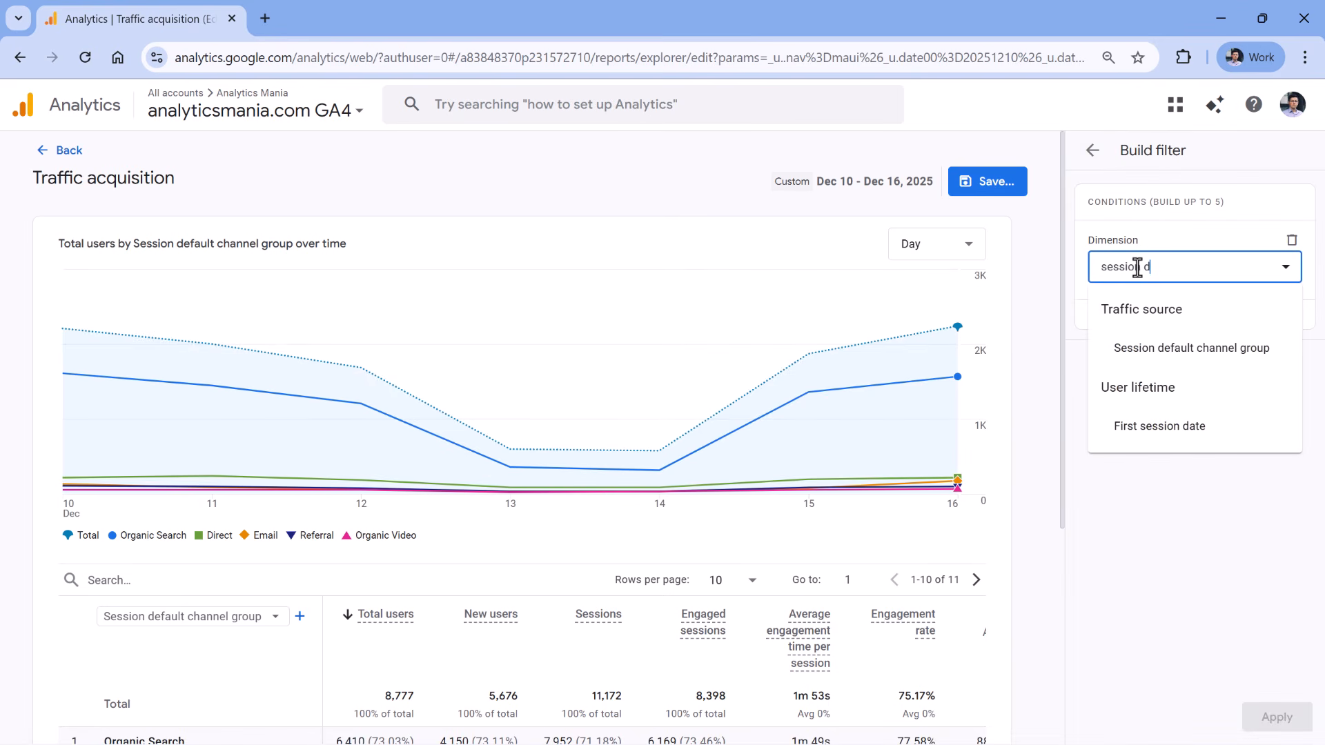
pyautogui.click(1168, 349)
pyautogui.click(1159, 326)
pyautogui.click(1145, 367)
pyautogui.click(1217, 391)
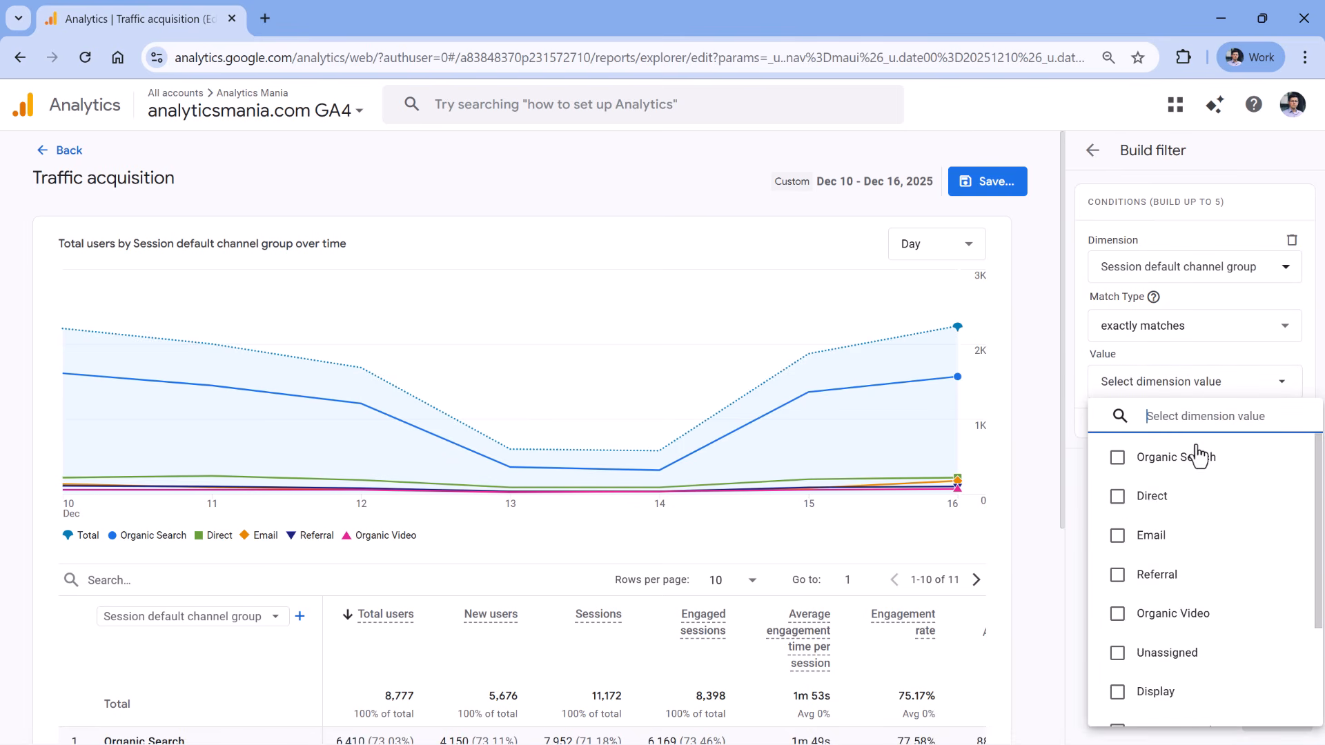
pyautogui.scroll(-2, 1198, 532)
pyautogui.click(1122, 640)
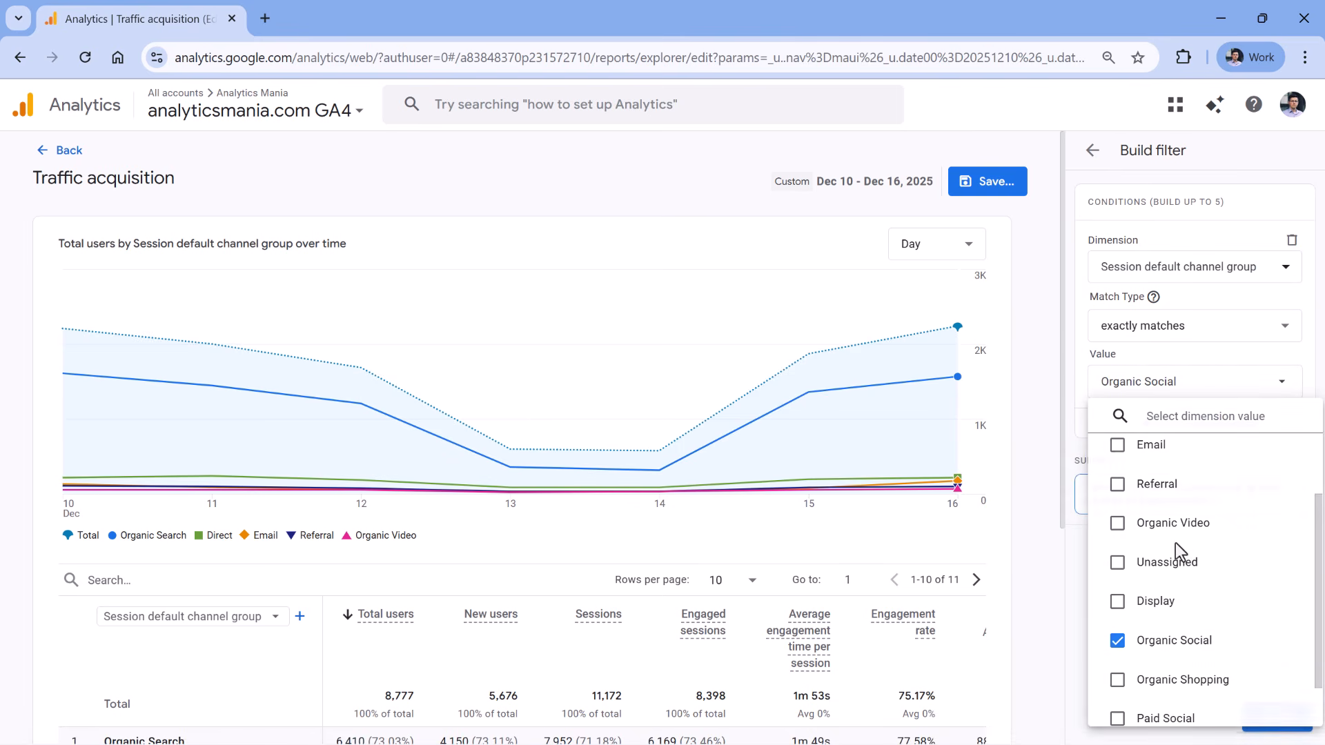
pyautogui.click(1277, 733)
pyautogui.click(1277, 731)
pyautogui.scroll(-2, 675, 428)
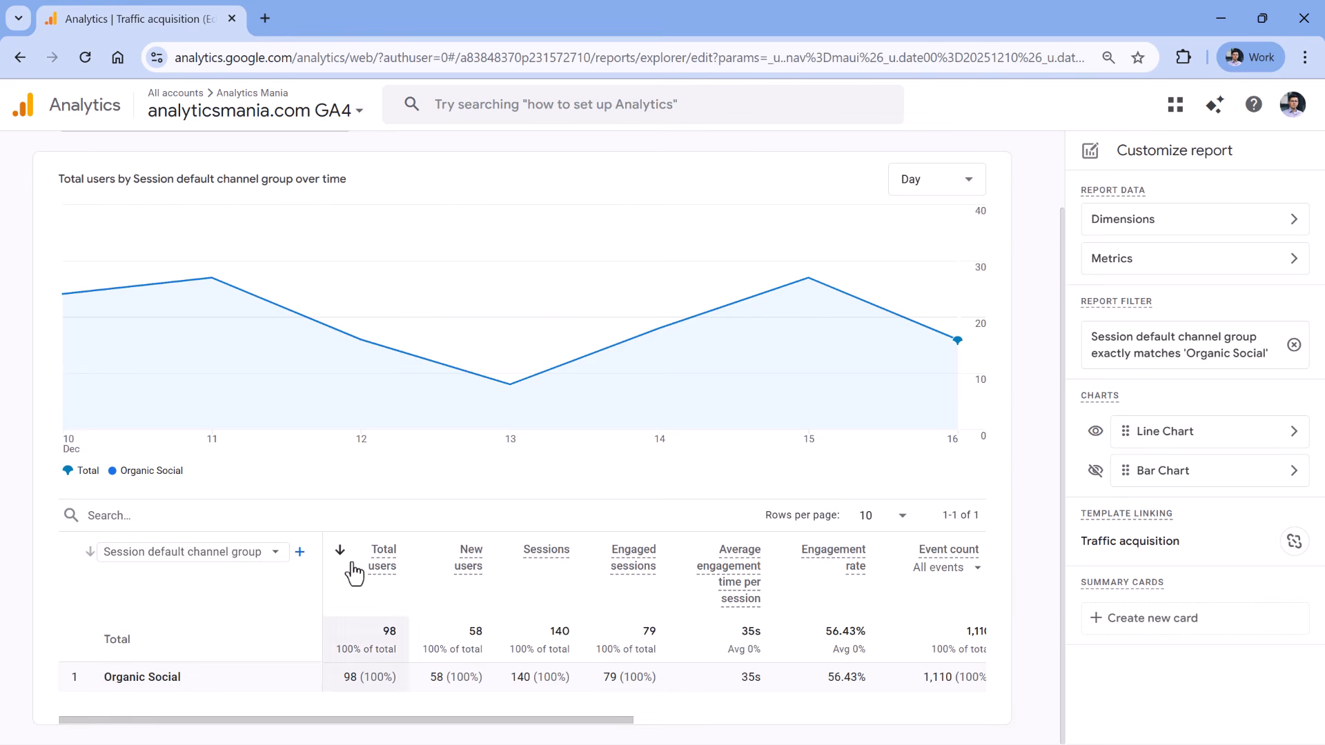
# Make Session source / medium the first and default primary dimension, apply it and review the chart and table
pyautogui.click(1217, 228)
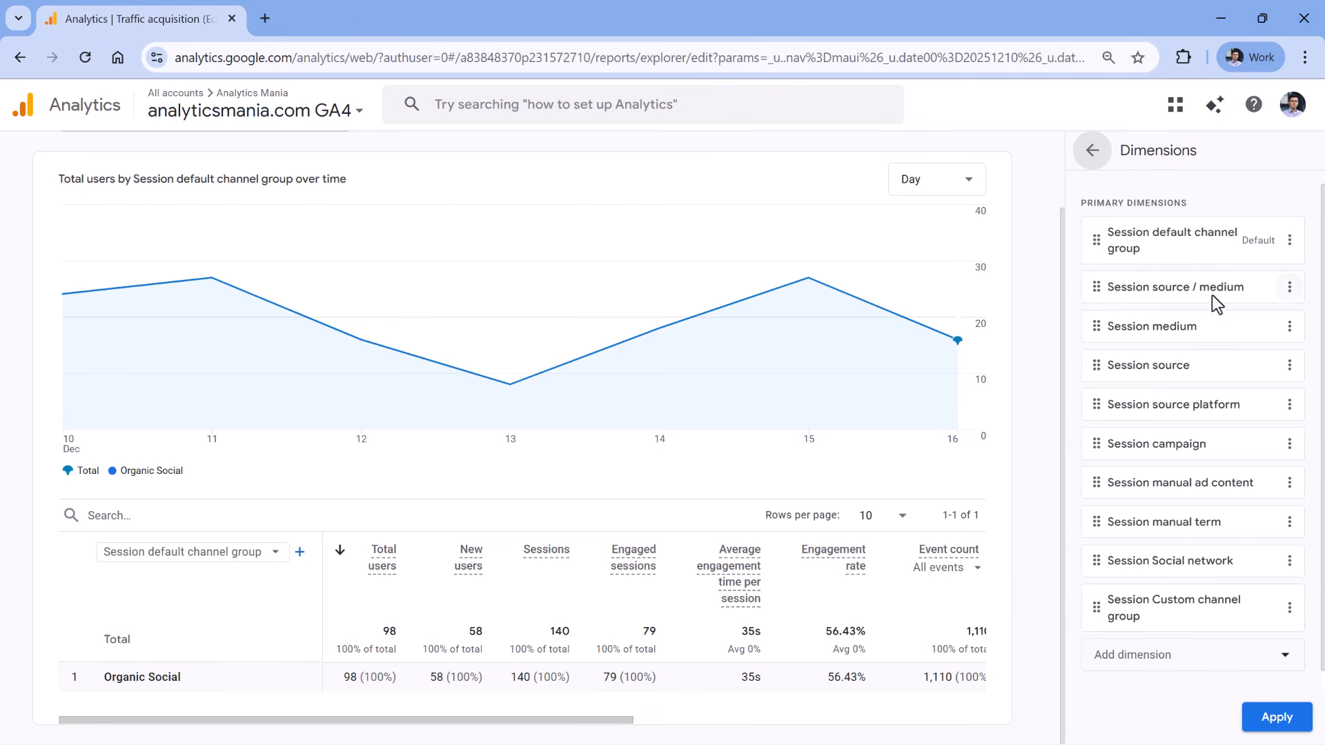
pyautogui.click(1287, 289)
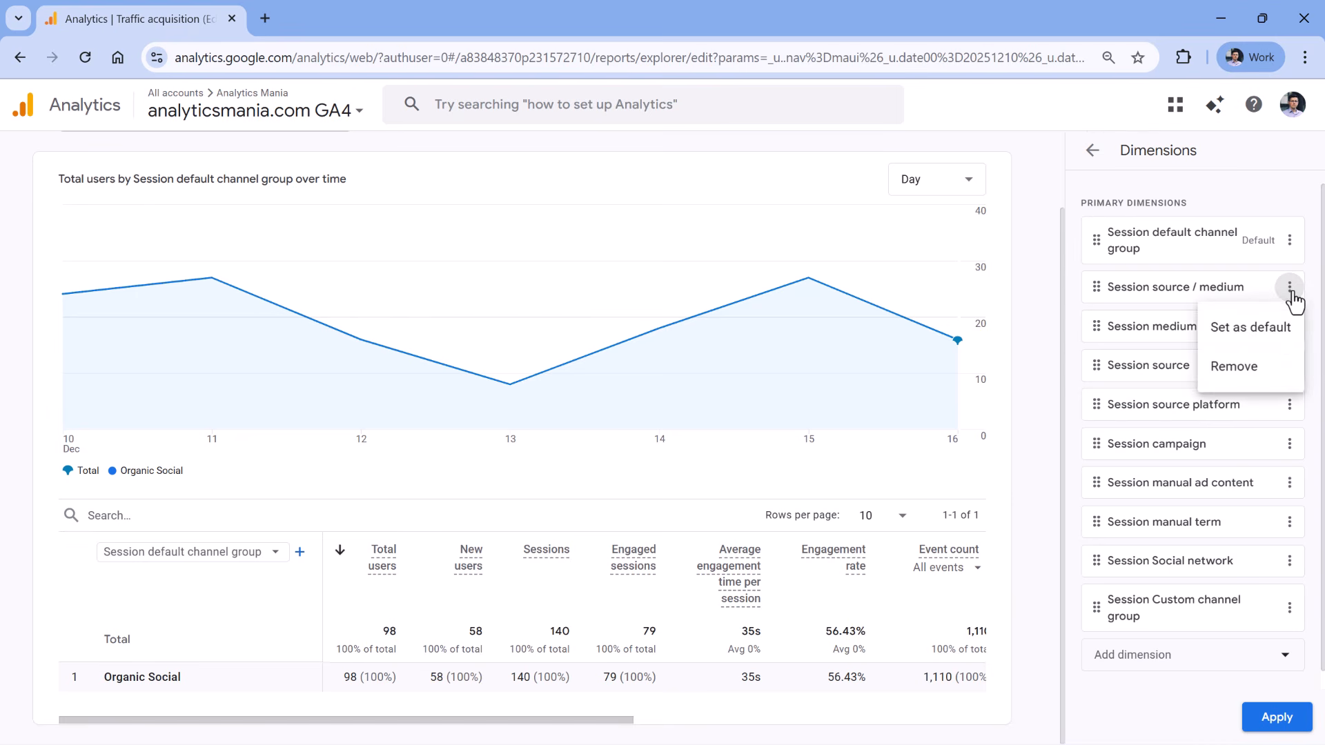
pyautogui.click(1253, 330)
pyautogui.moveTo(1092, 266); pyautogui.dragTo(1097, 233)
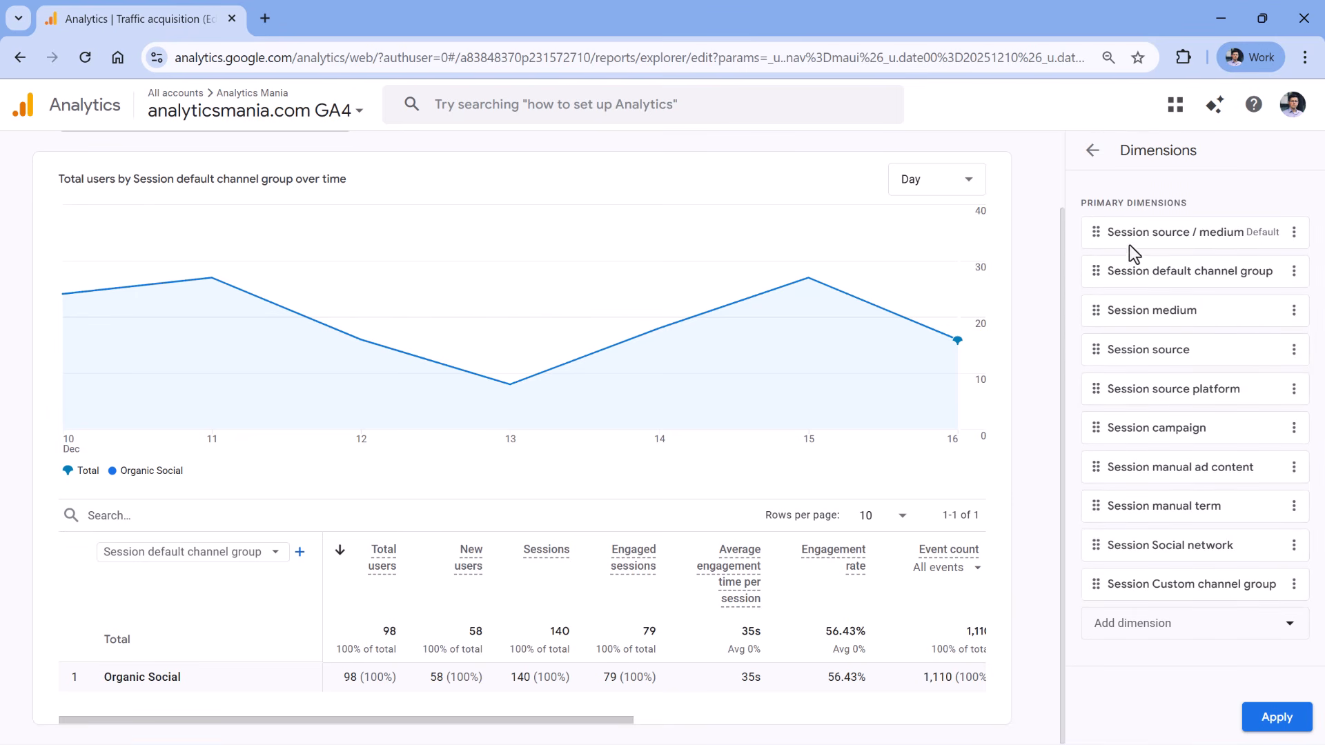
pyautogui.click(1278, 718)
pyautogui.scroll(-4, 195, 429)
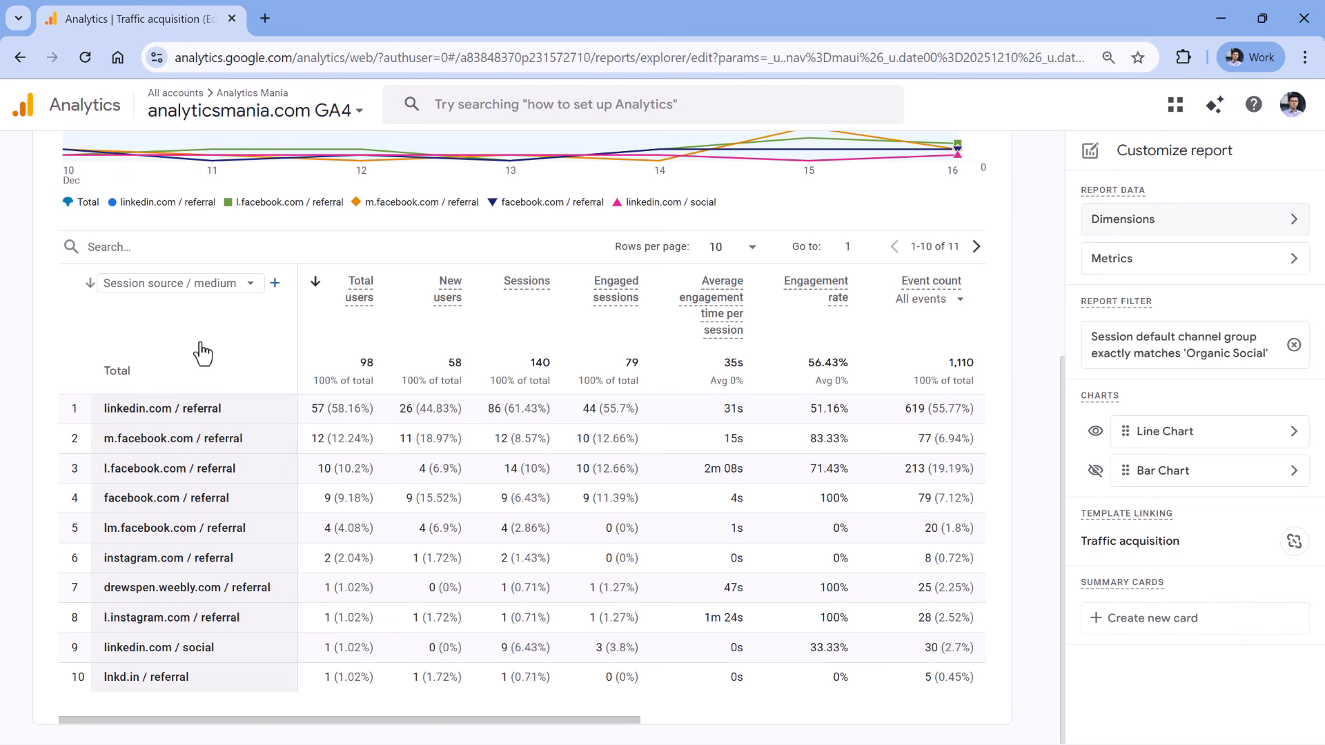
pyautogui.scroll(3, 198, 349)
pyautogui.scroll(-4, 292, 350)
pyautogui.scroll(4, 183, 350)
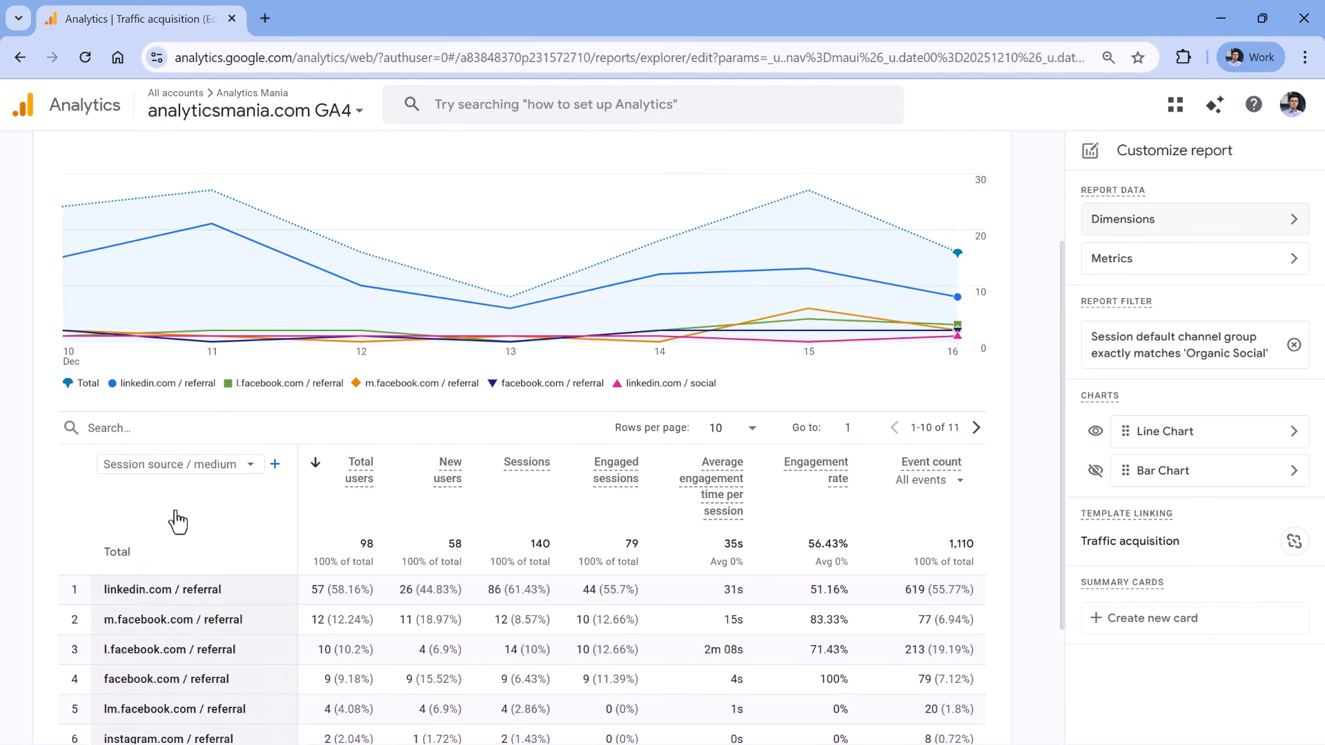
pyautogui.scroll(3, 530, 363)
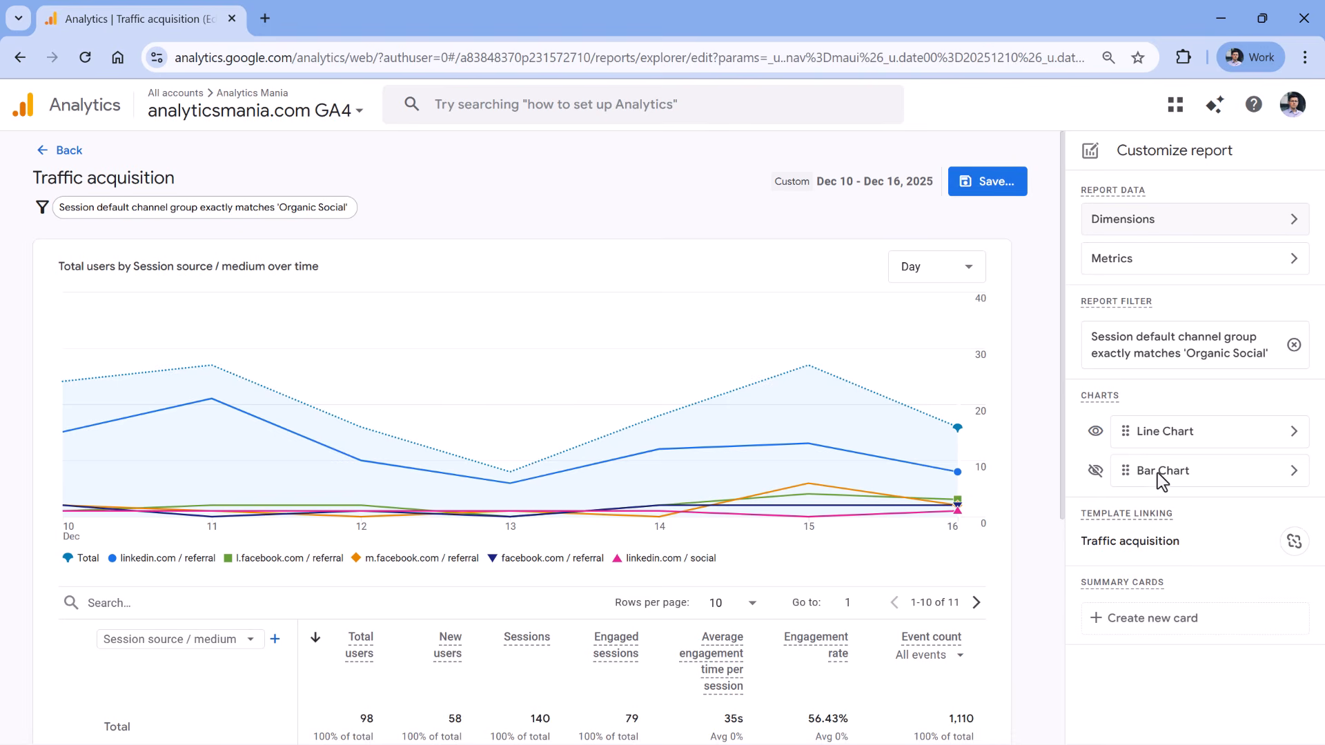
# Show the report's bar chart alongside the line chart and hide it again
pyautogui.click(1095, 471)
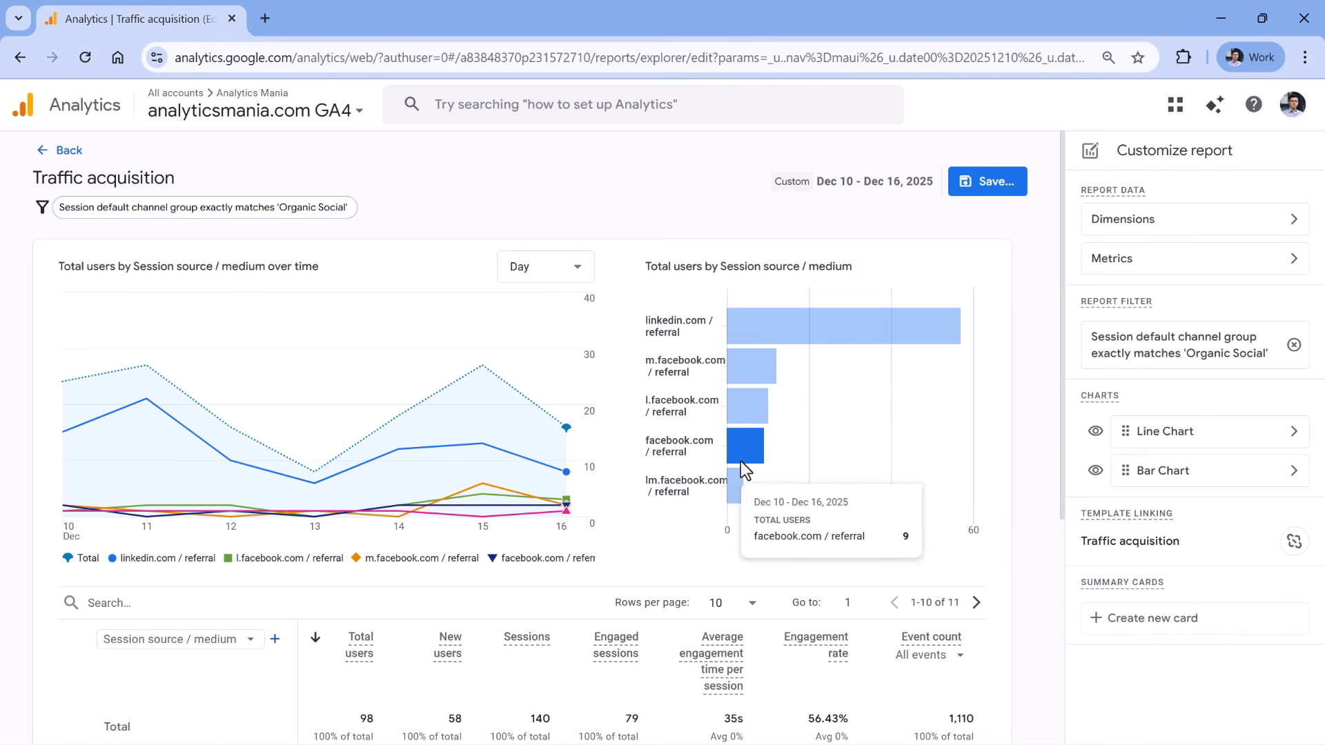
pyautogui.click(1096, 472)
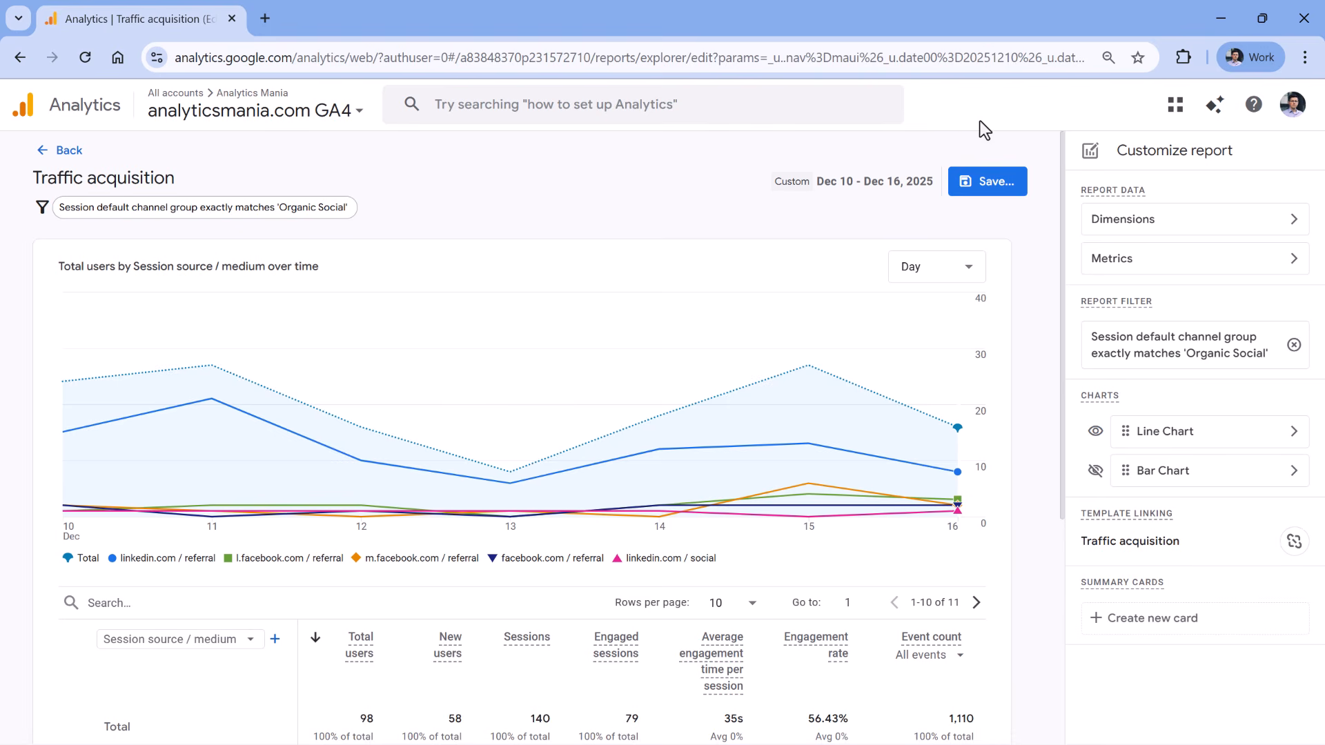
# Save the customized report as a new report named "Organic social media"
pyautogui.click(1006, 181)
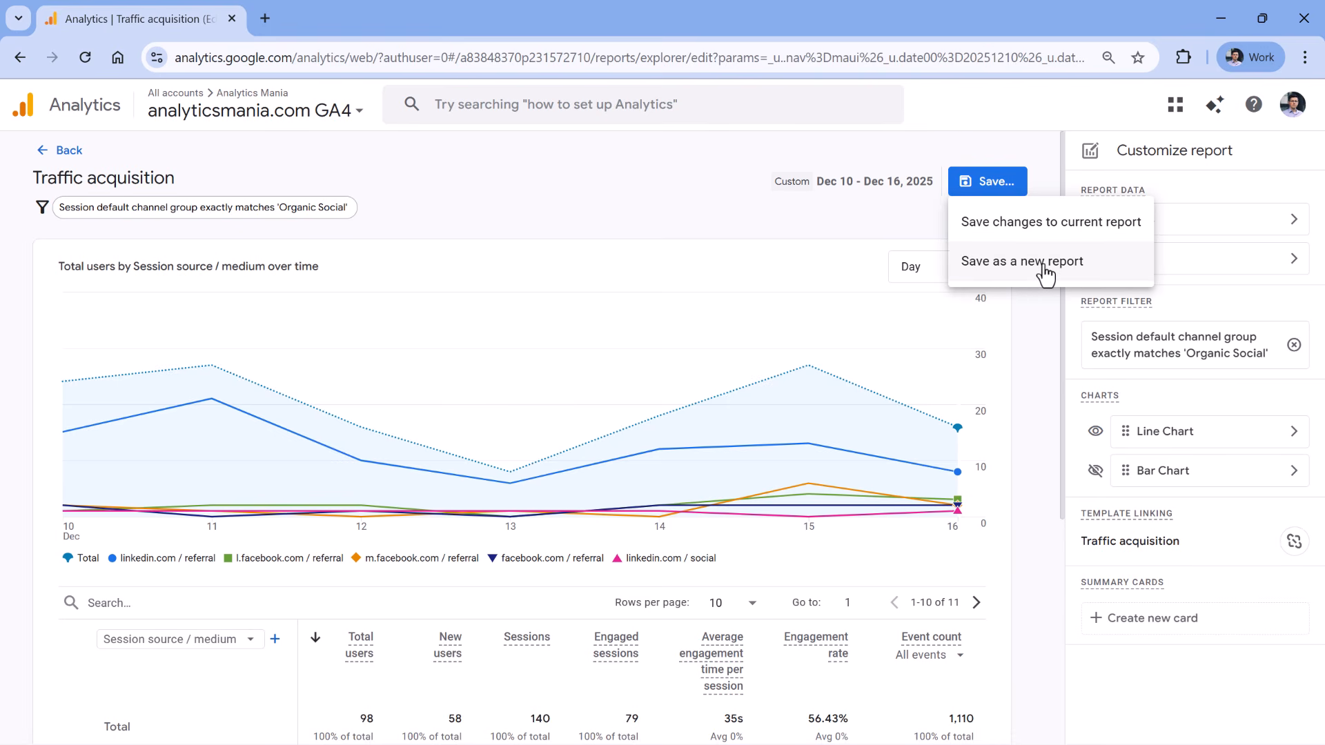
pyautogui.click(1022, 269)
pyautogui.write('Soc')
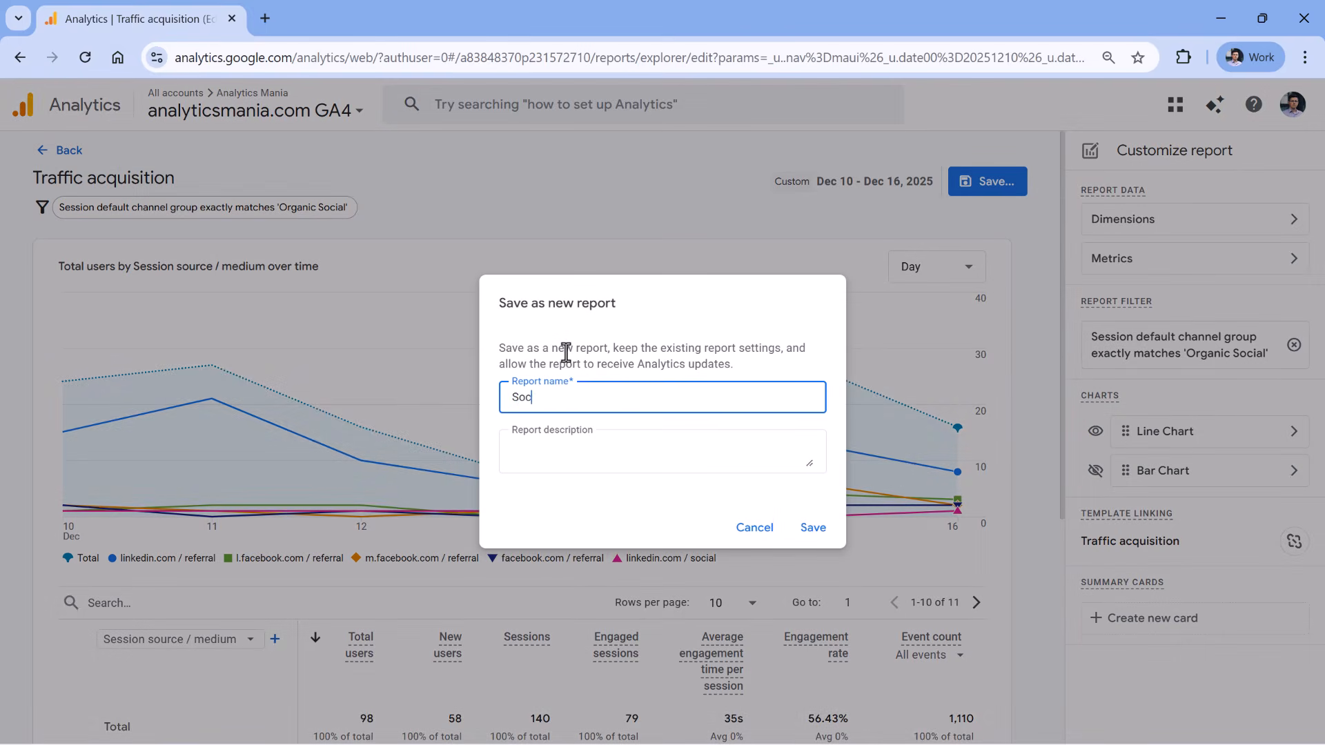
pyautogui.write('ial medai')
pyautogui.hotkey('ctrl', 'a')
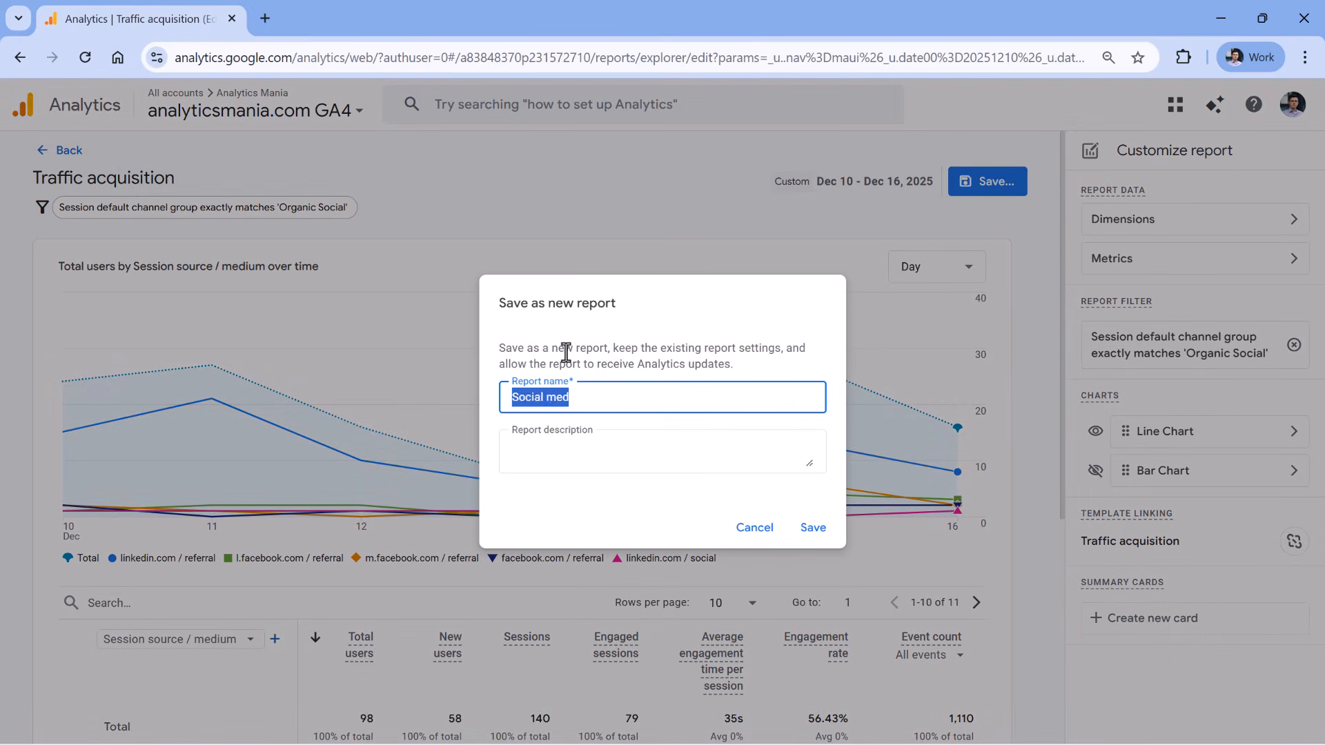
pyautogui.write('Organic s')
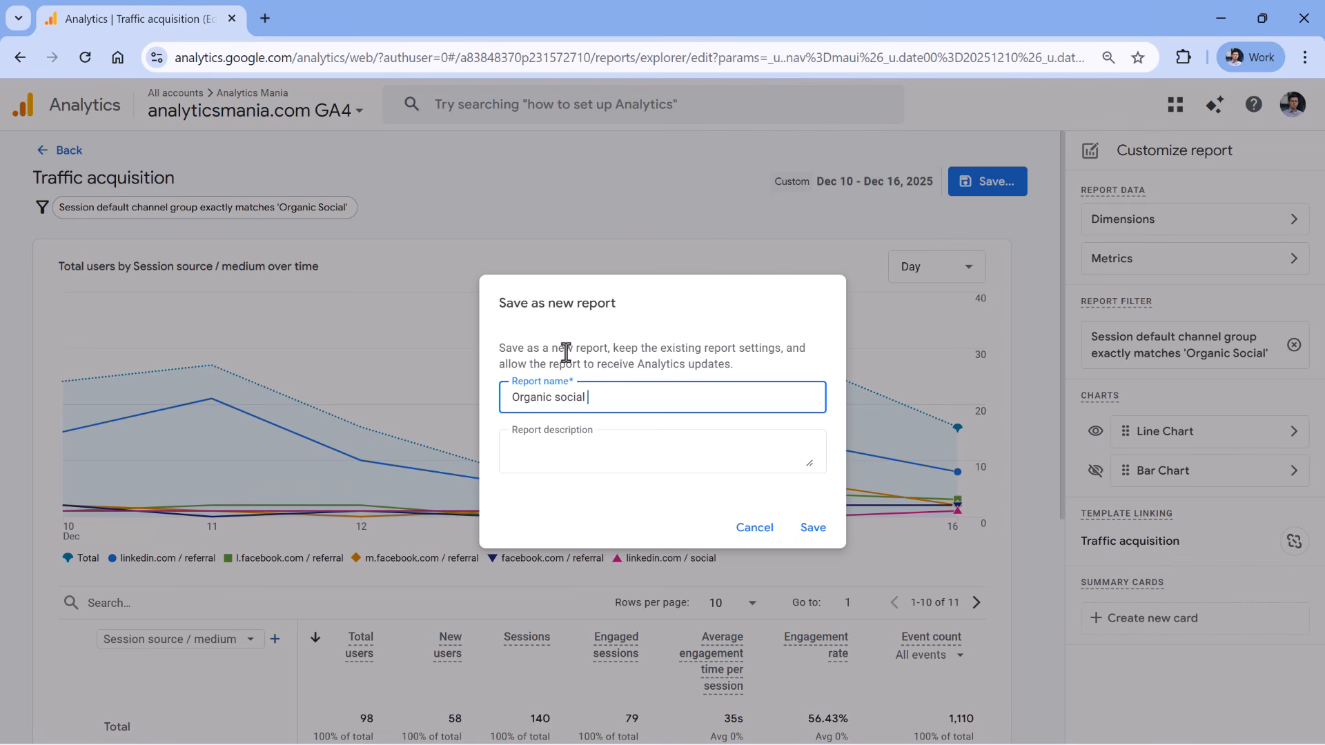
pyautogui.click(813, 528)
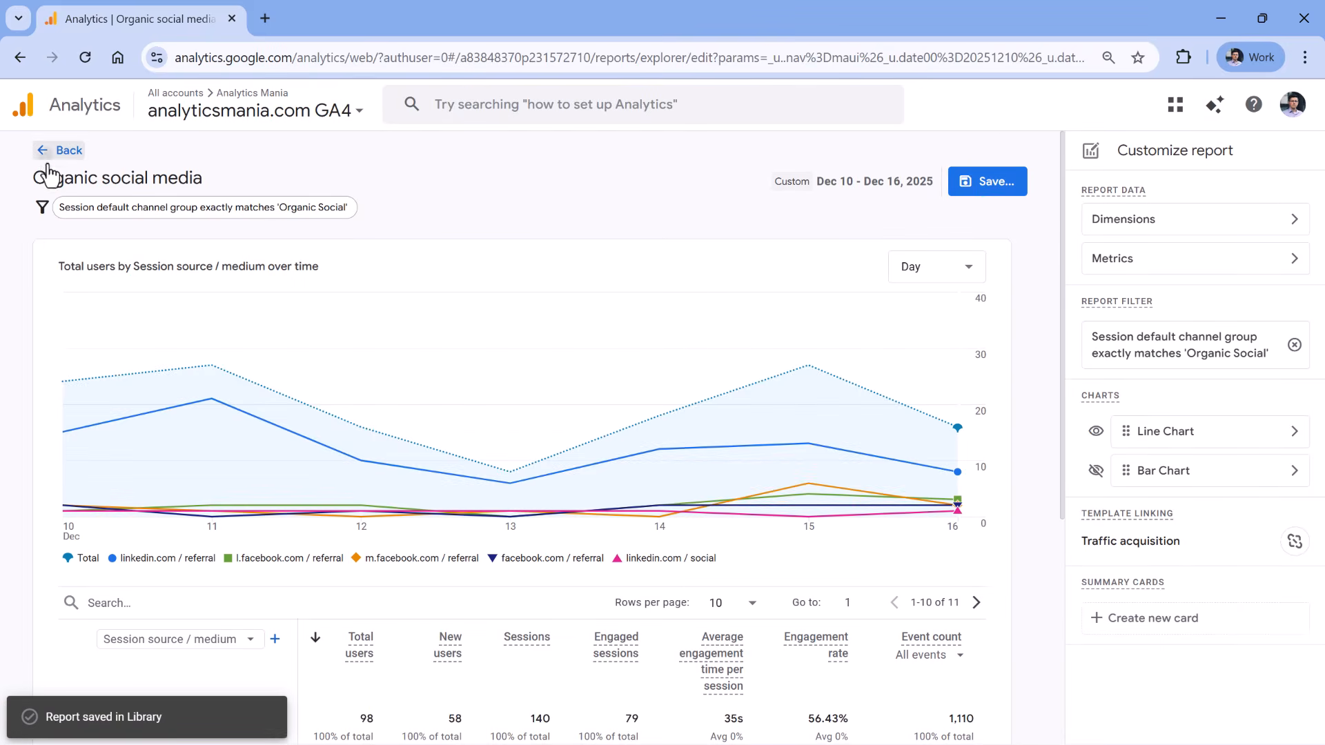
# Leave the report editor and open the Life cycle collection for editing from the Library
pyautogui.click(43, 159)
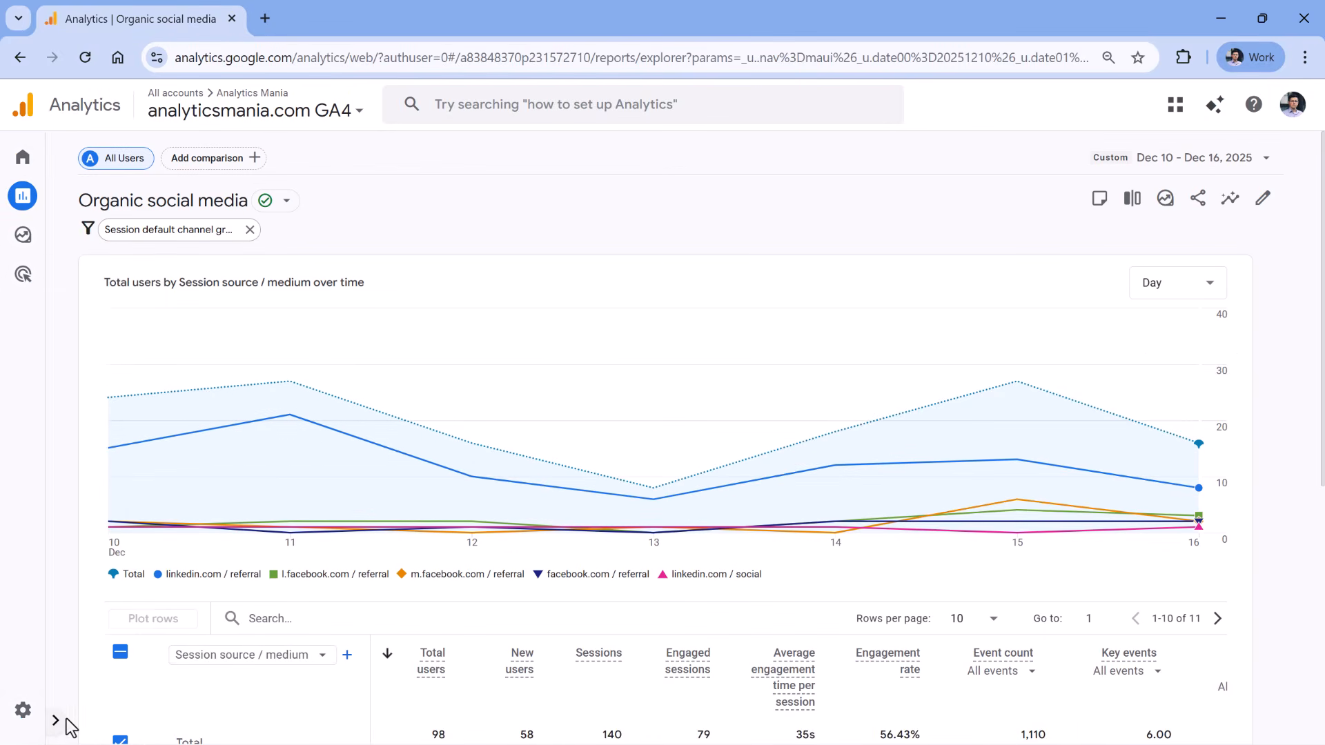
pyautogui.click(56, 720)
pyautogui.click(119, 680)
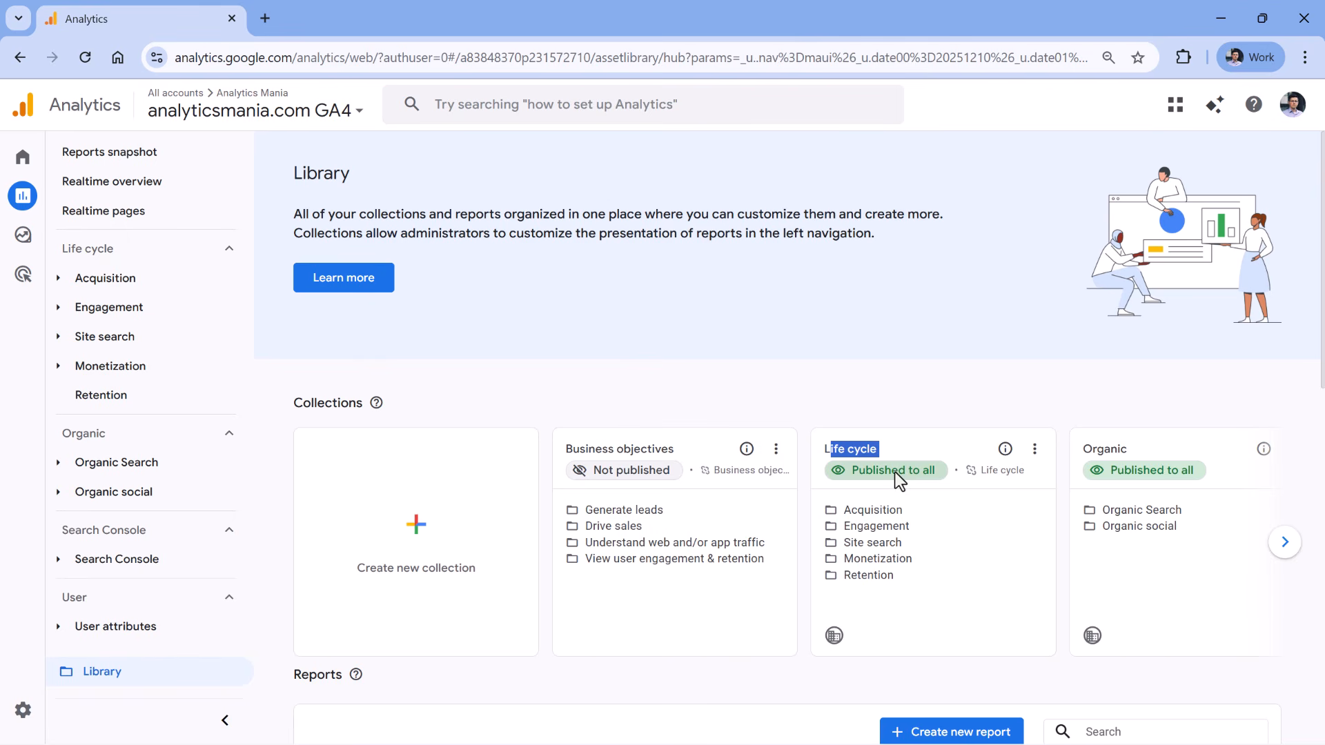
pyautogui.click(1037, 459)
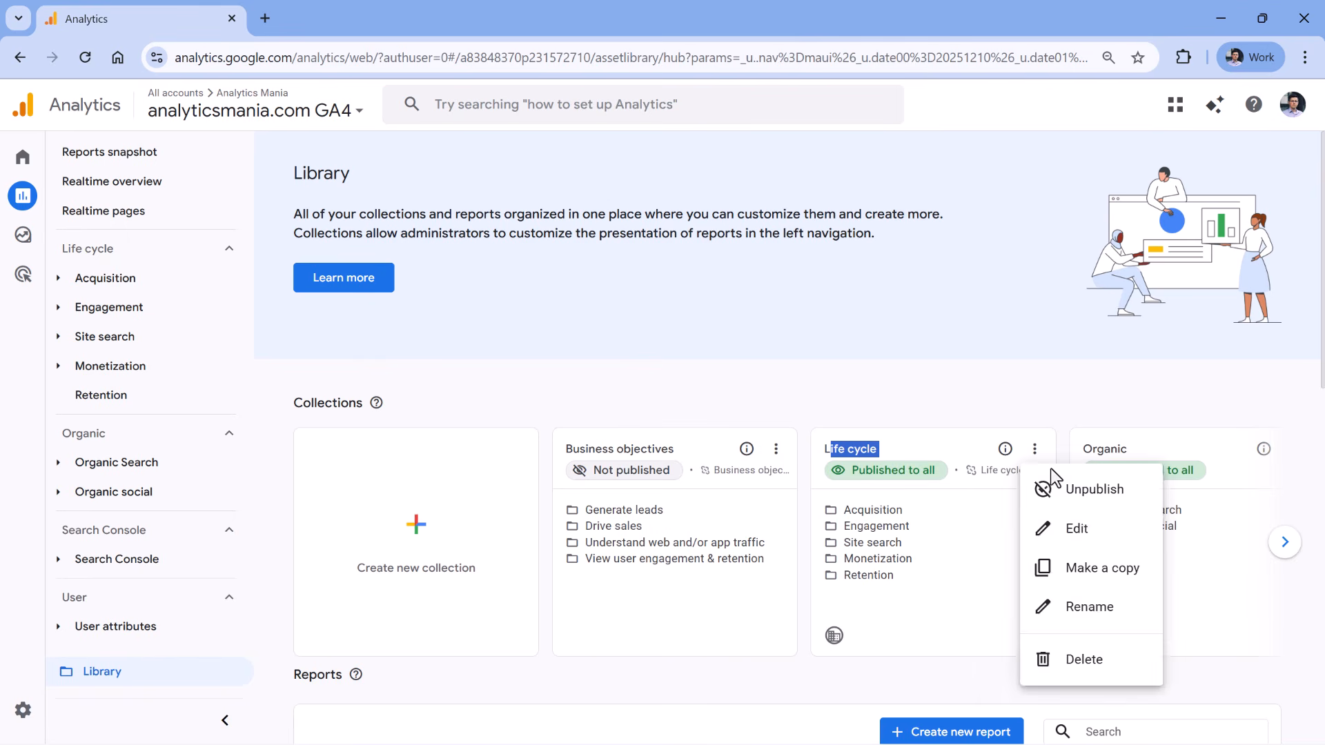
pyautogui.click(1041, 530)
# Search the available reports for "organic s" and try to place the Organic social media report in the Acquisition topic
pyautogui.click(659, 274)
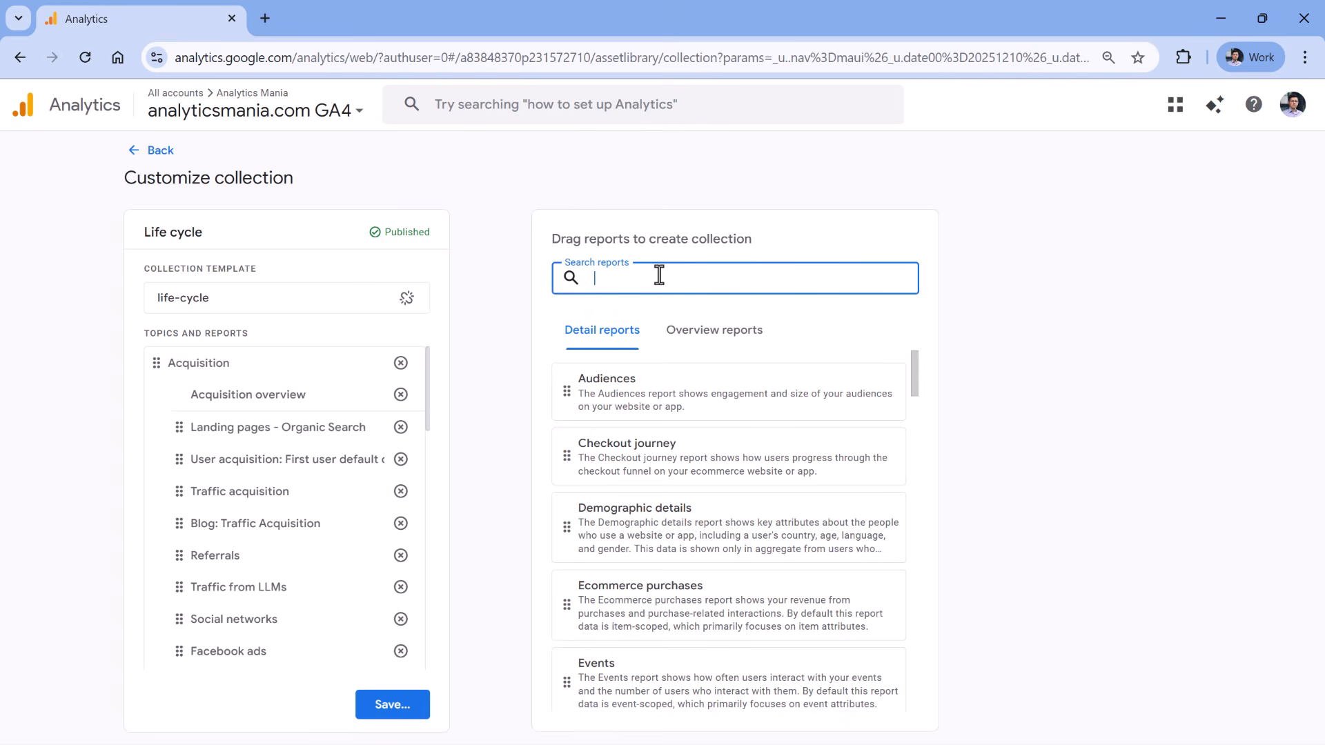
pyautogui.write('organic s')
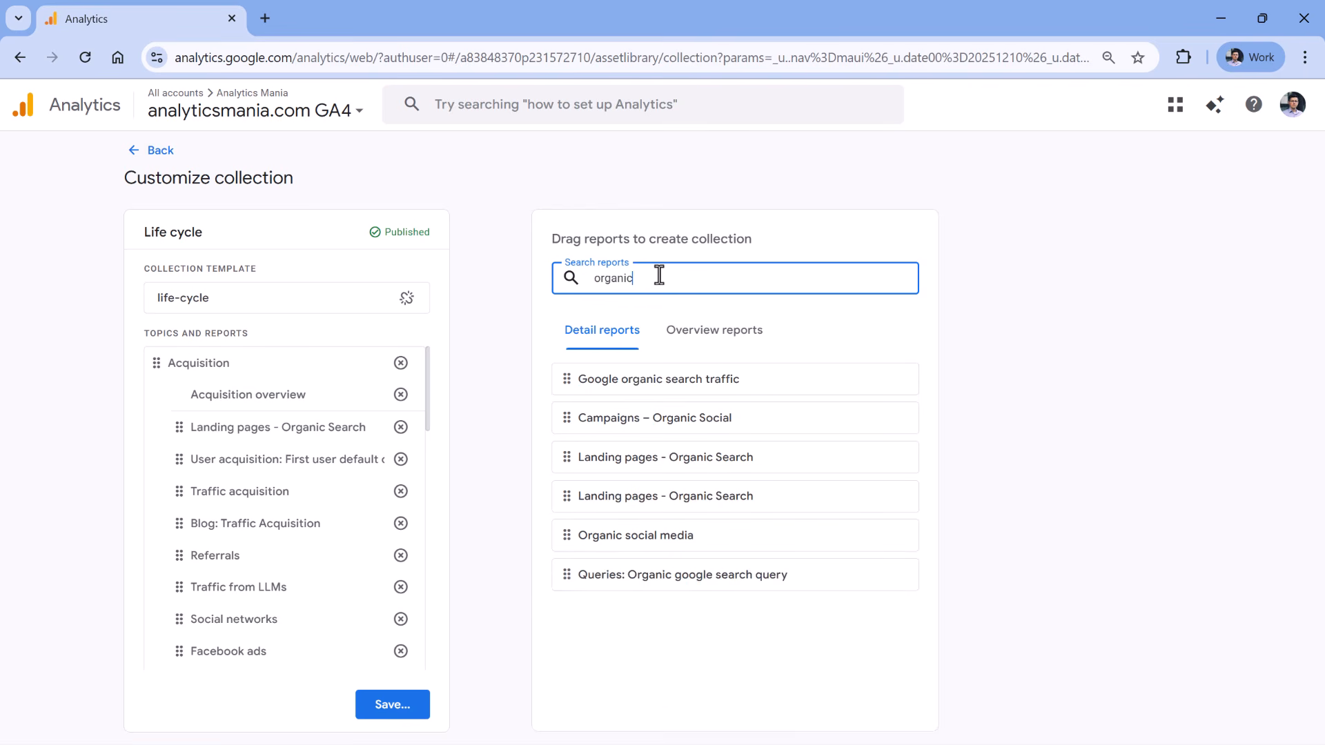
pyautogui.click(566, 537)
pyautogui.moveTo(567, 537); pyautogui.dragTo(188, 528)
pyautogui.scroll(-1, 187, 528)
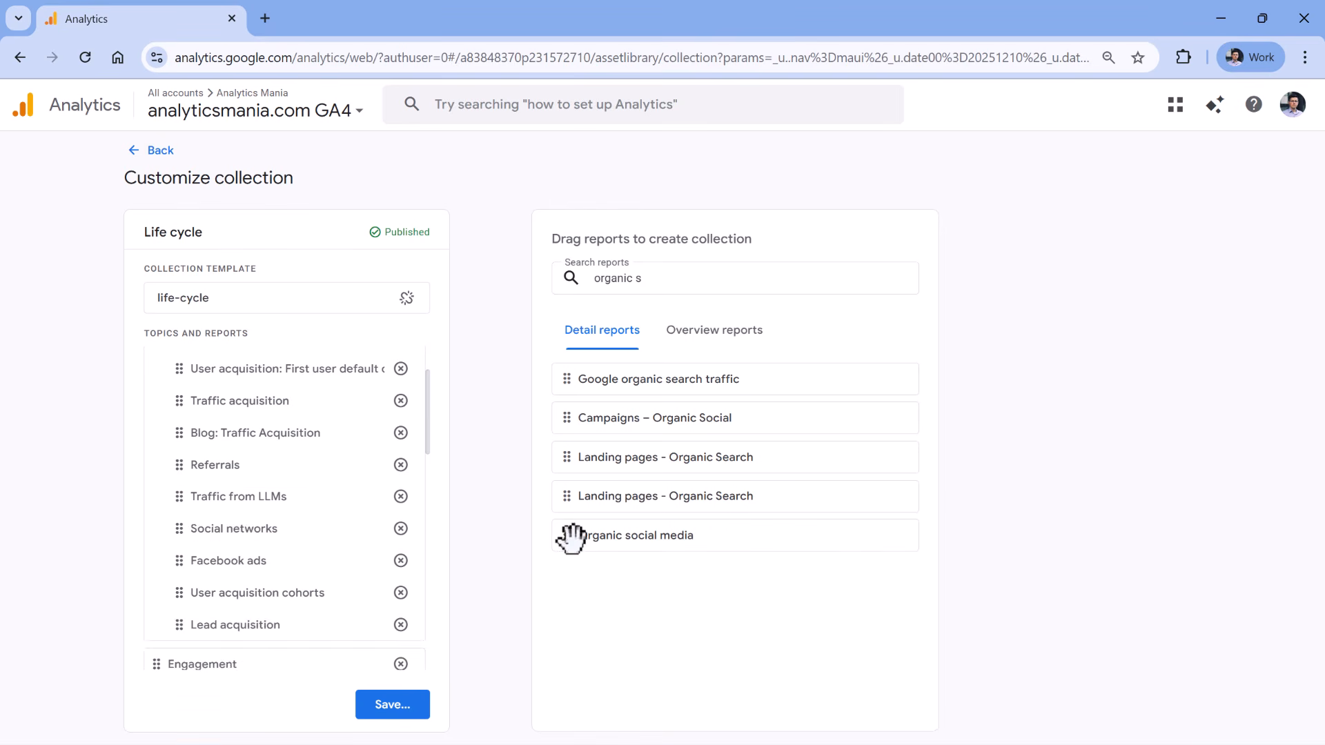
pyautogui.moveTo(570, 535); pyautogui.dragTo(190, 487)
# Replace the Social networks report in the Acquisition topic with the Organic social media report, placed between Traffic from LLMs and Facebook ads
pyautogui.scroll(1, 229, 471)
pyautogui.scroll(-1, 219, 428)
pyautogui.scroll(-1, 218, 420)
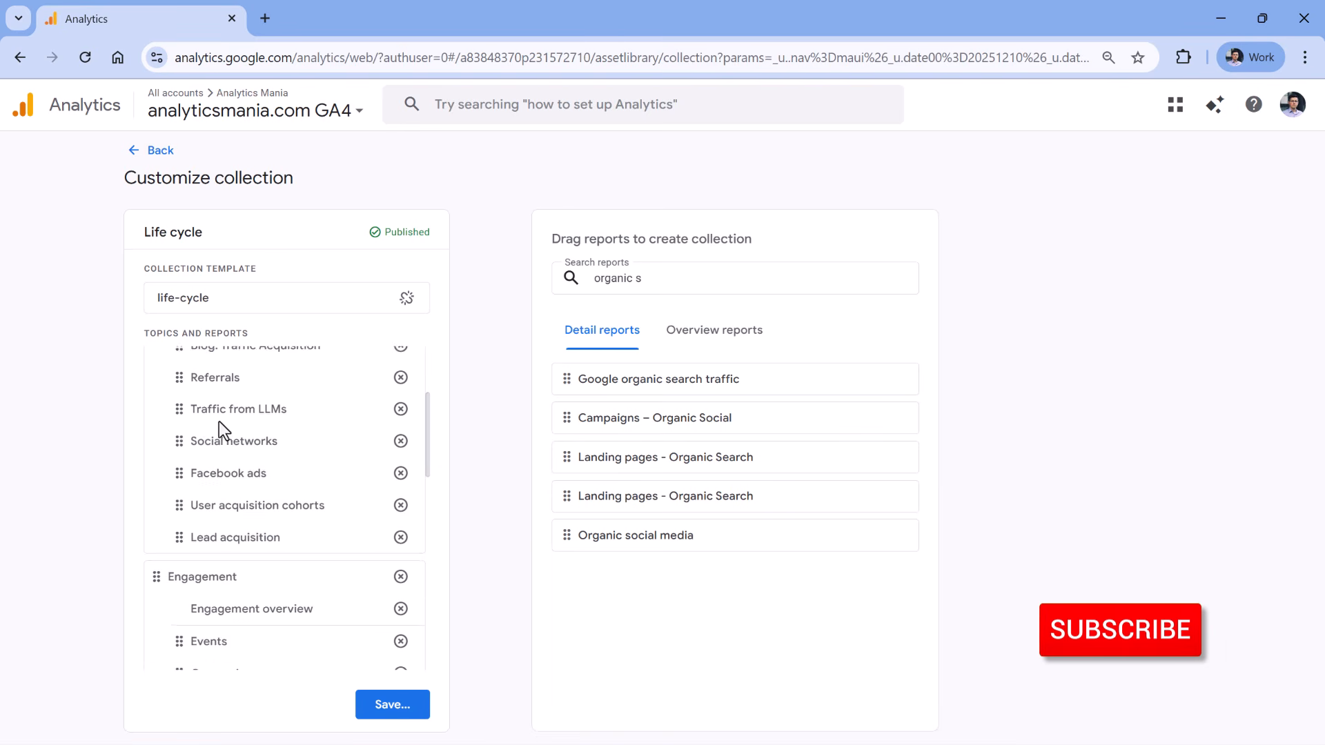
pyautogui.scroll(1, 295, 425)
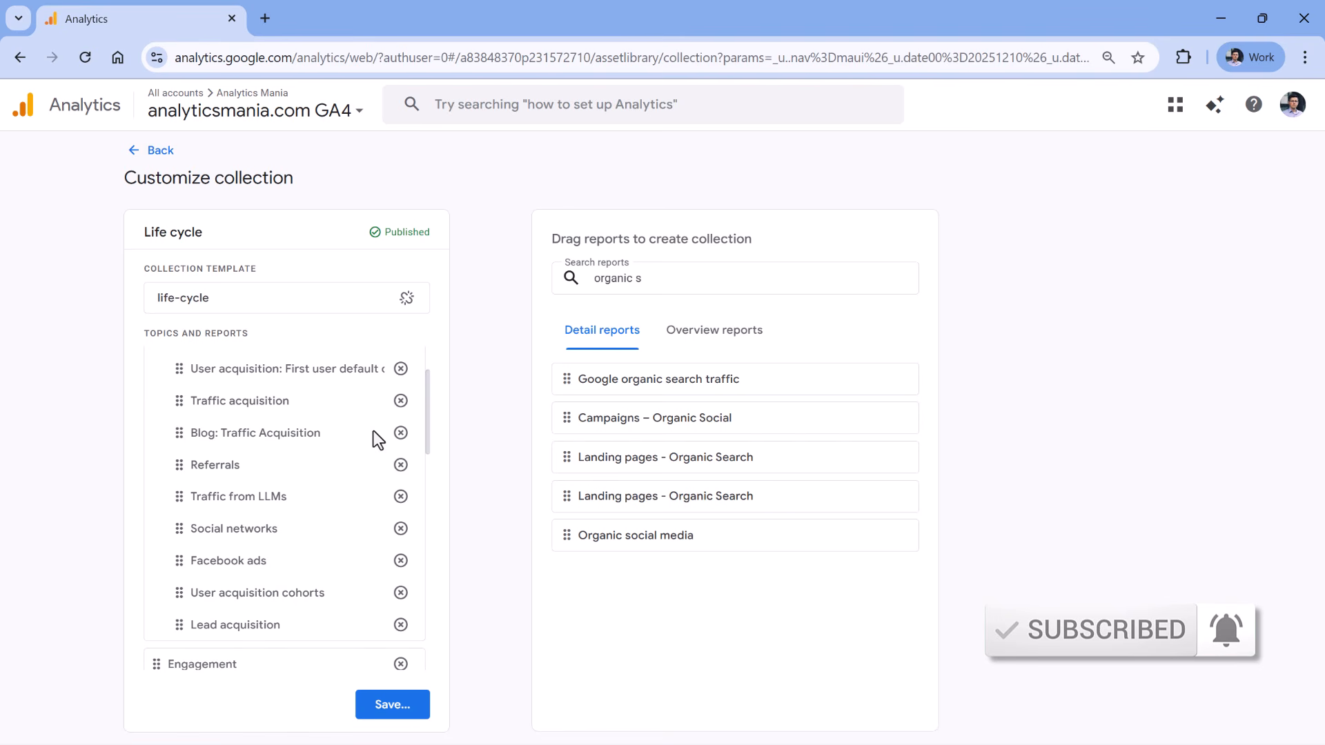
pyautogui.click(401, 530)
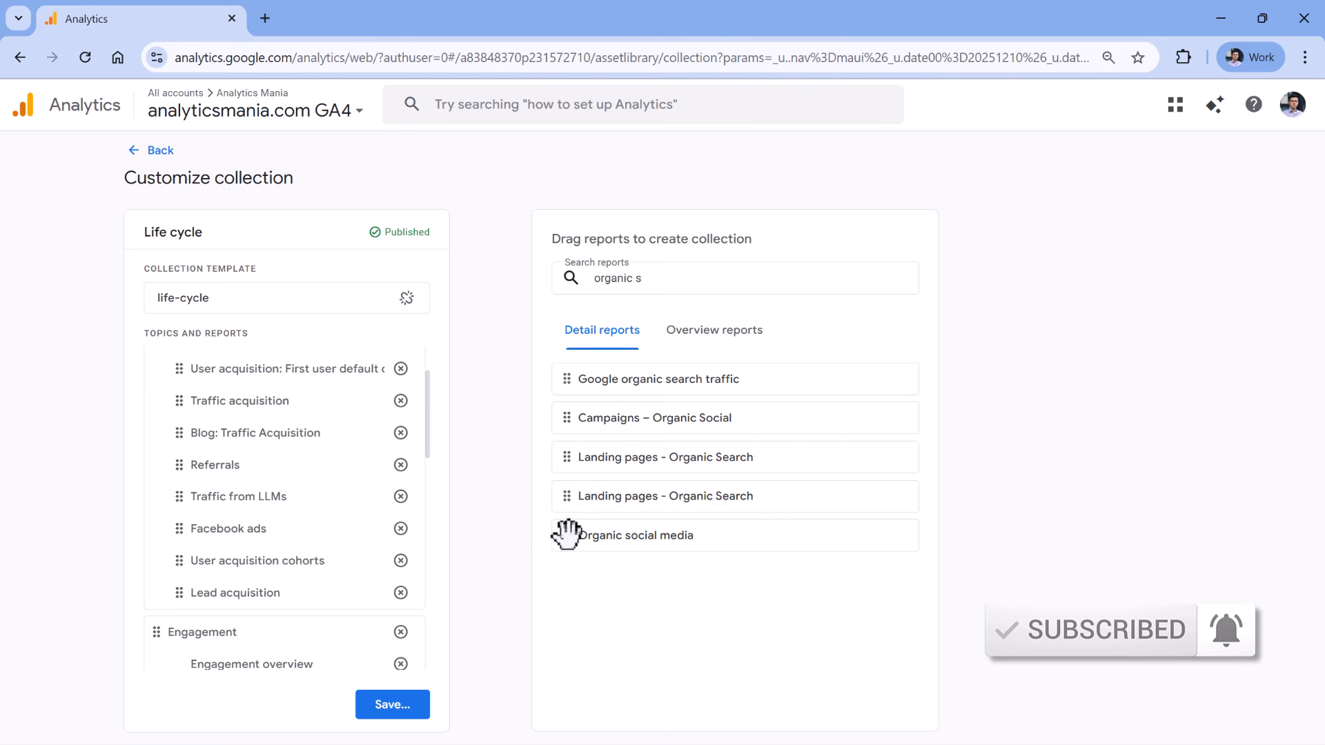
pyautogui.moveTo(565, 536); pyautogui.dragTo(330, 529)
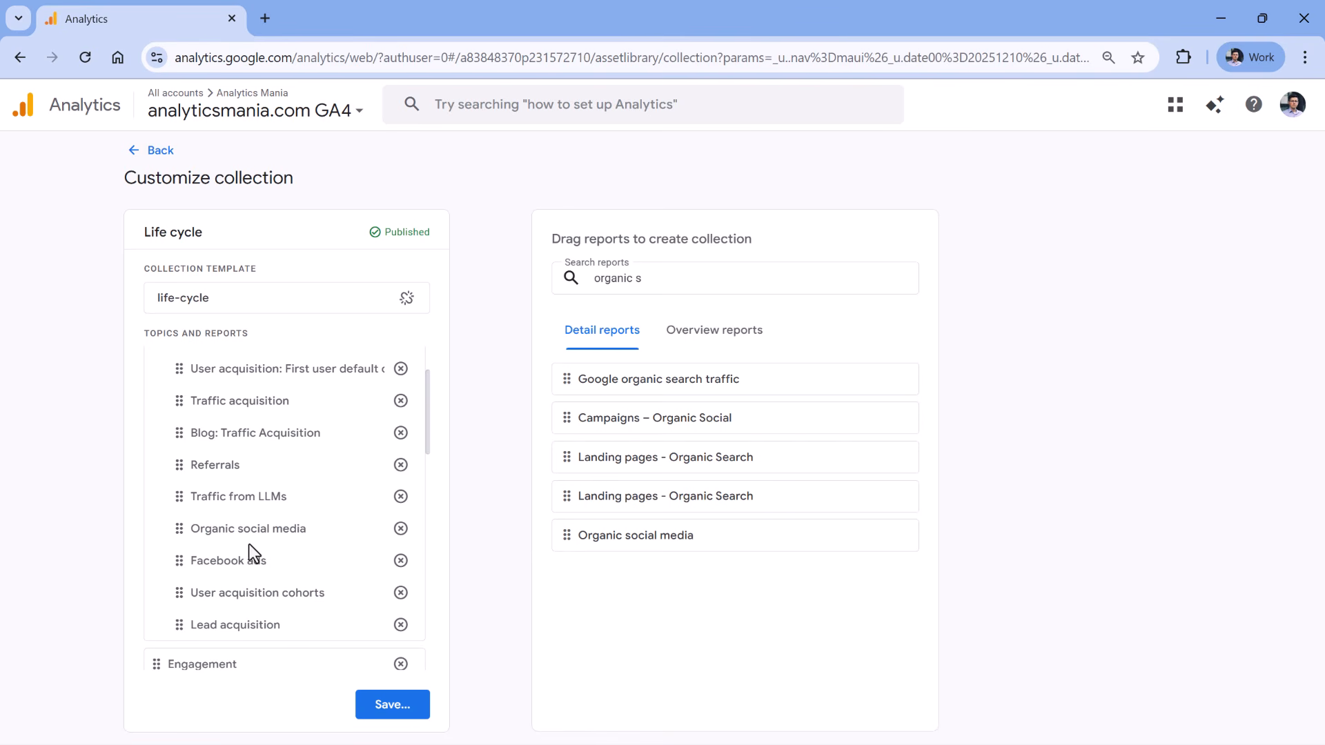
# Save the changes to the current Life cycle collection and return to the Library
pyautogui.click(405, 711)
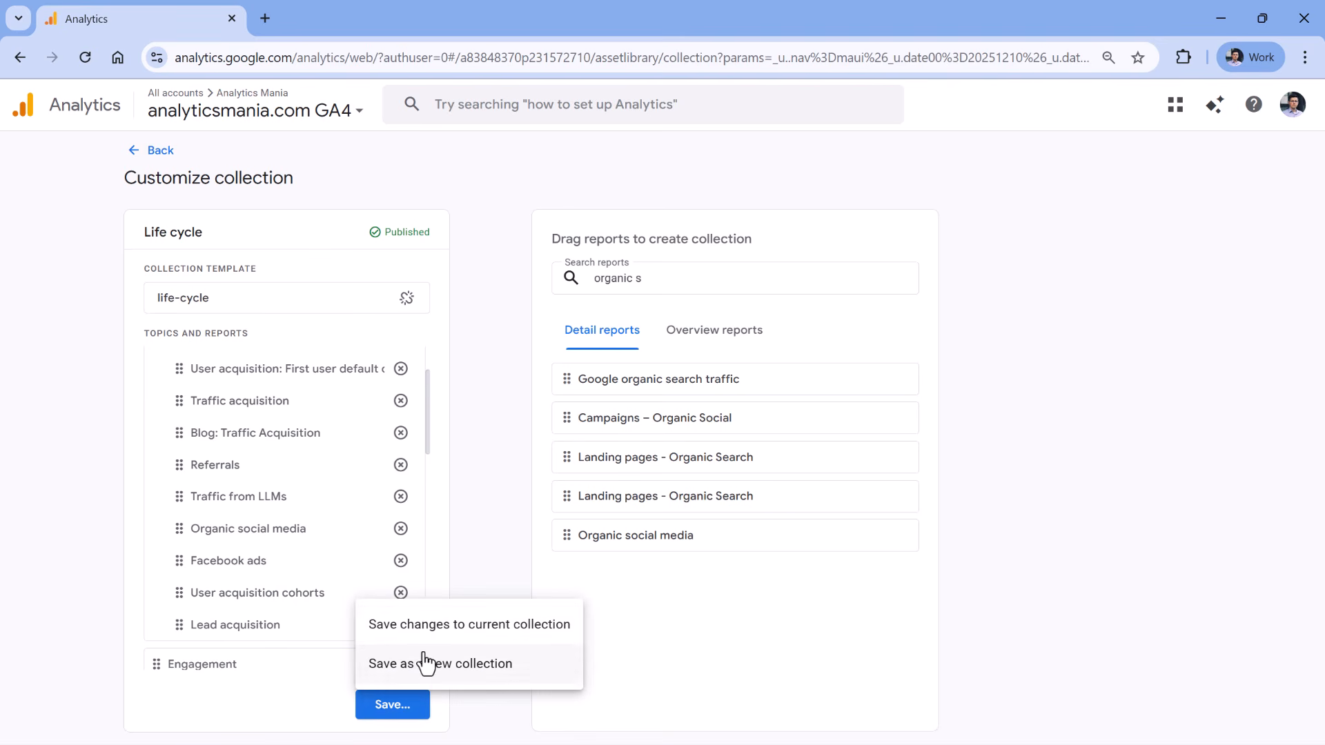
pyautogui.click(472, 633)
pyautogui.click(138, 151)
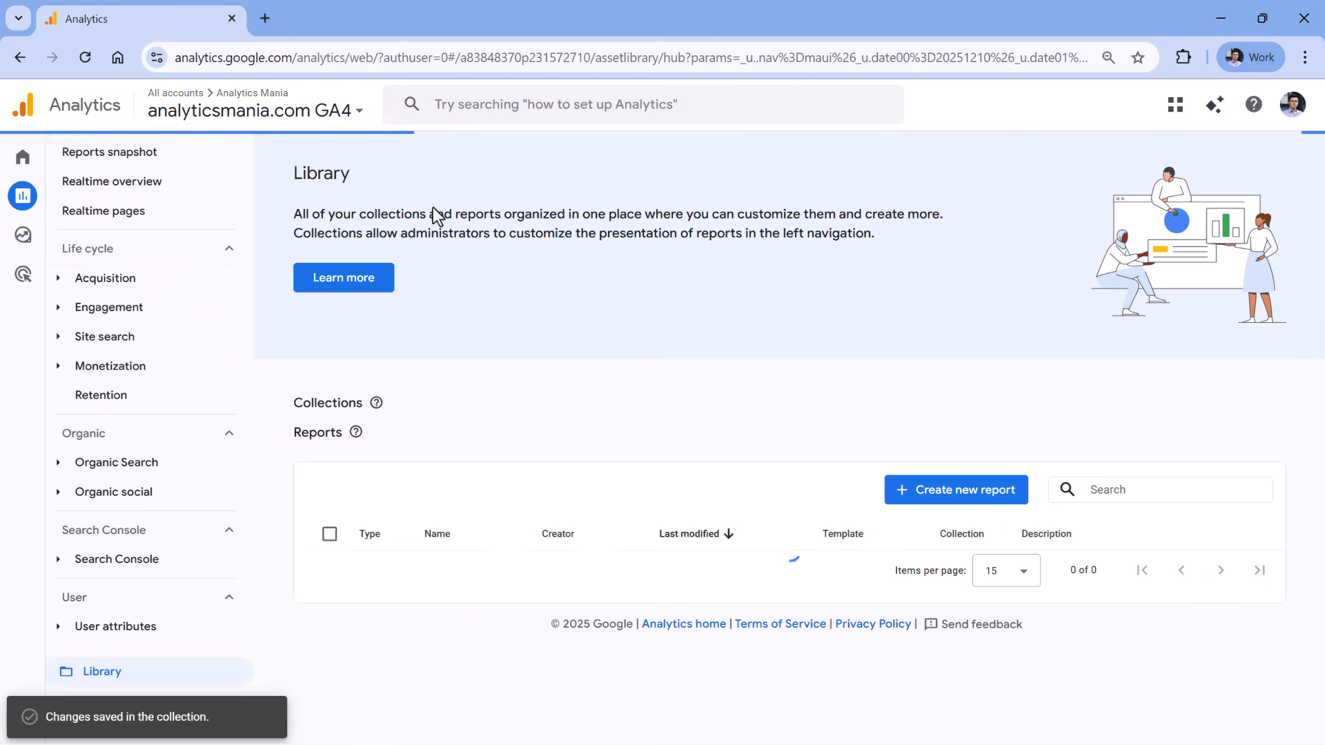
# Open the Organic social media report under Acquisition and examine its filter, chart, traffic sources and user and session metrics
pyautogui.click(65, 281)
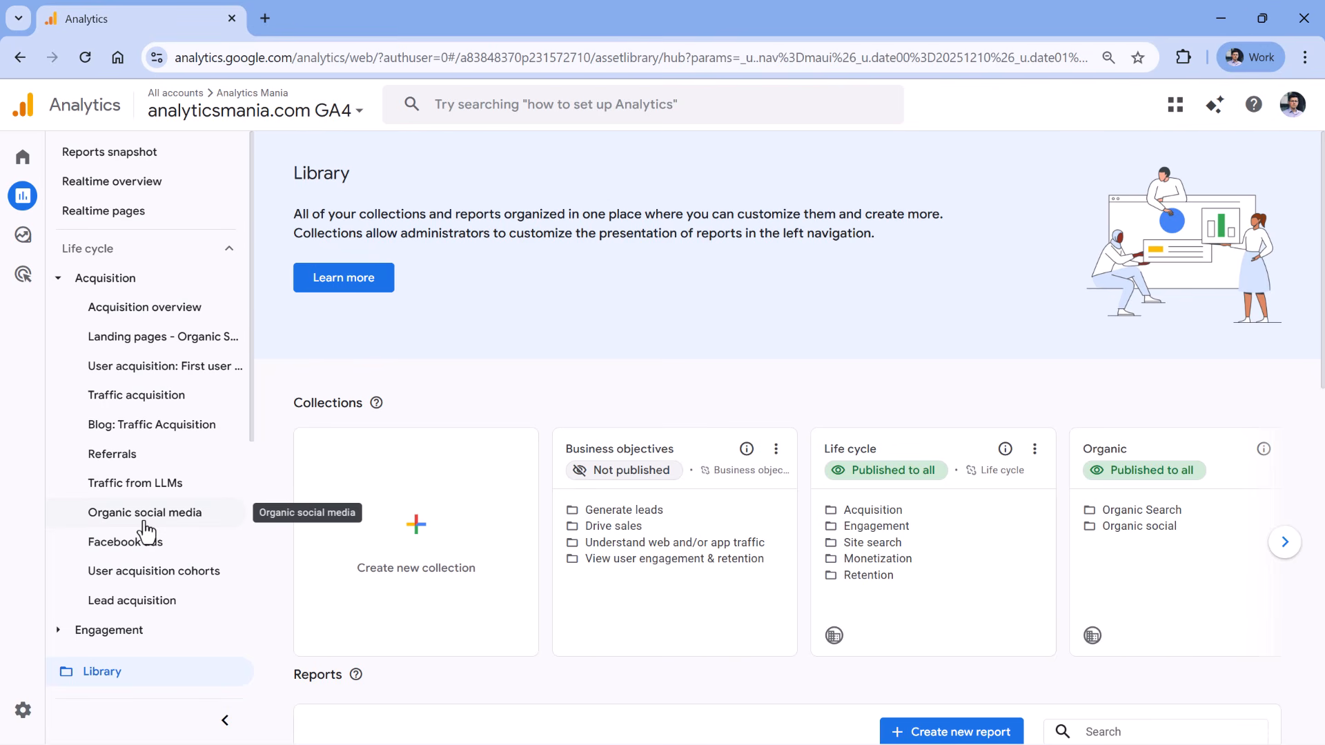
pyautogui.click(134, 519)
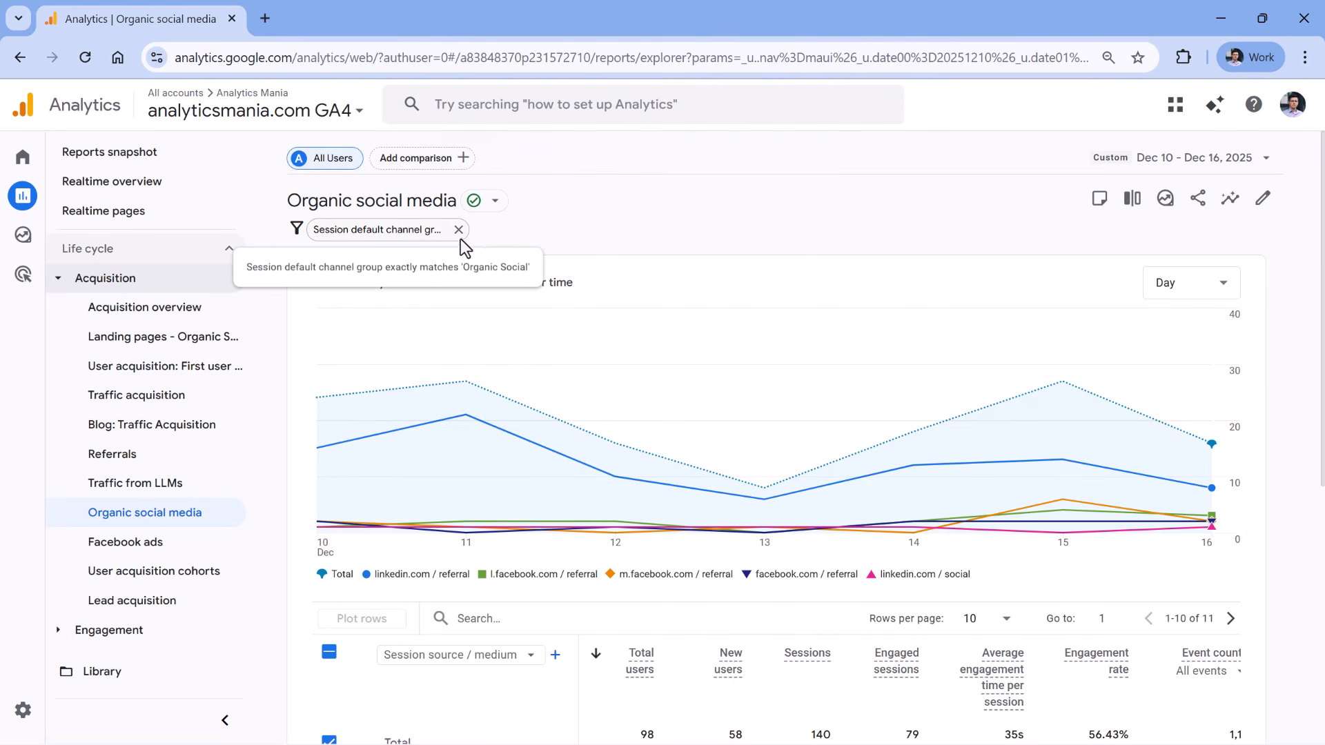
pyautogui.scroll(-5, 552, 378)
pyautogui.scroll(5, 506, 571)
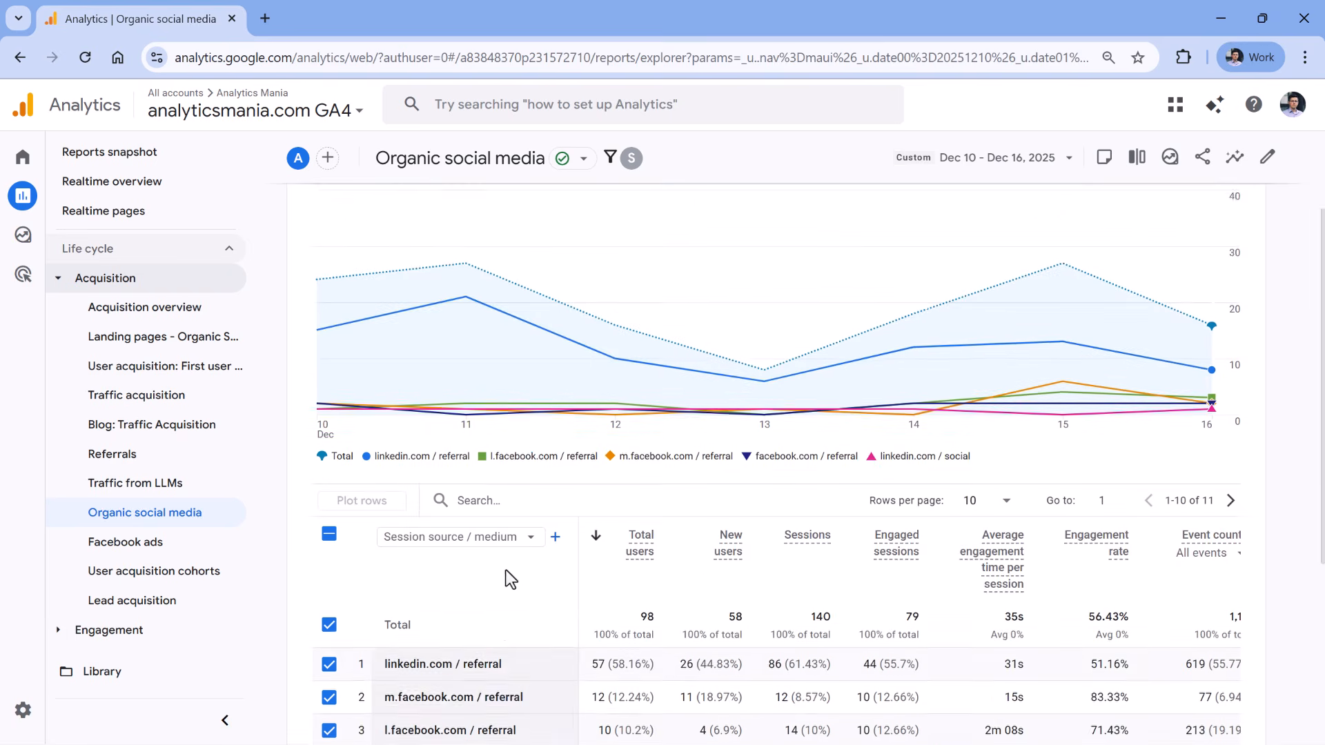
pyautogui.scroll(-4, 504, 575)
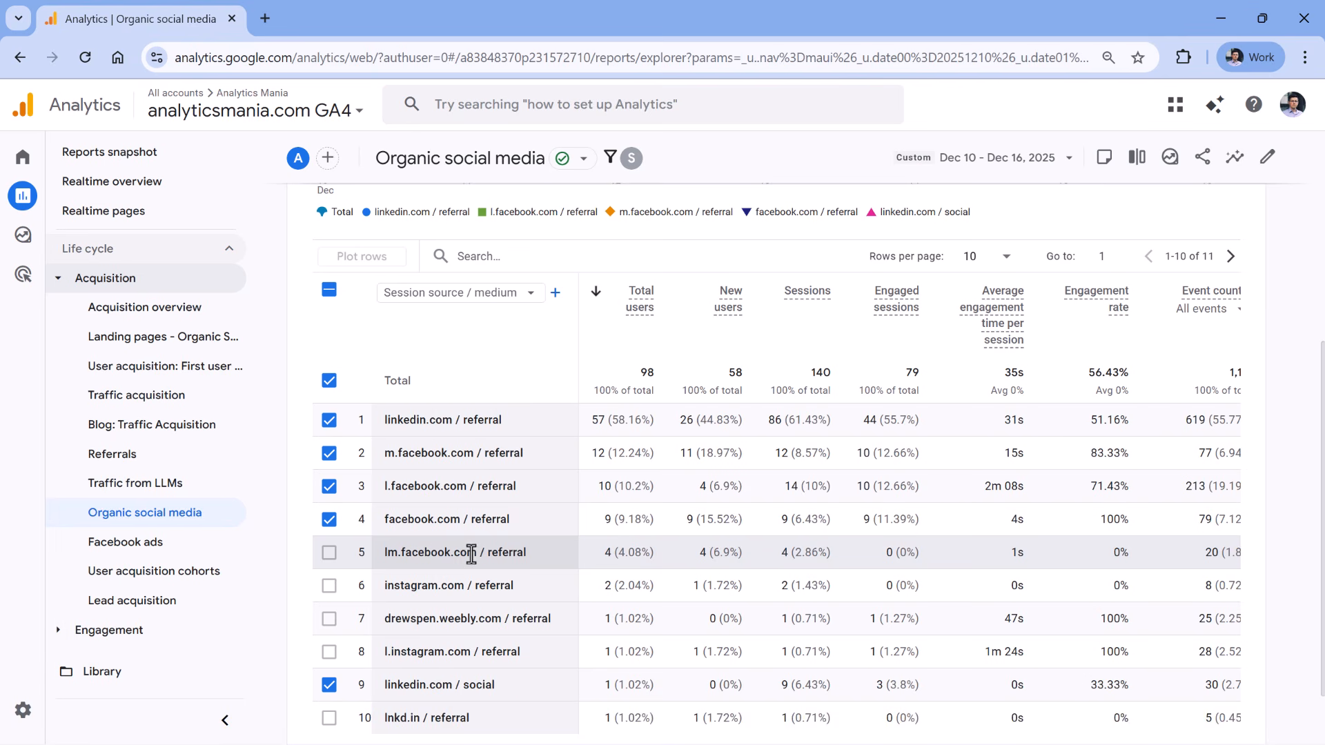
pyautogui.scroll(6, 472, 554)
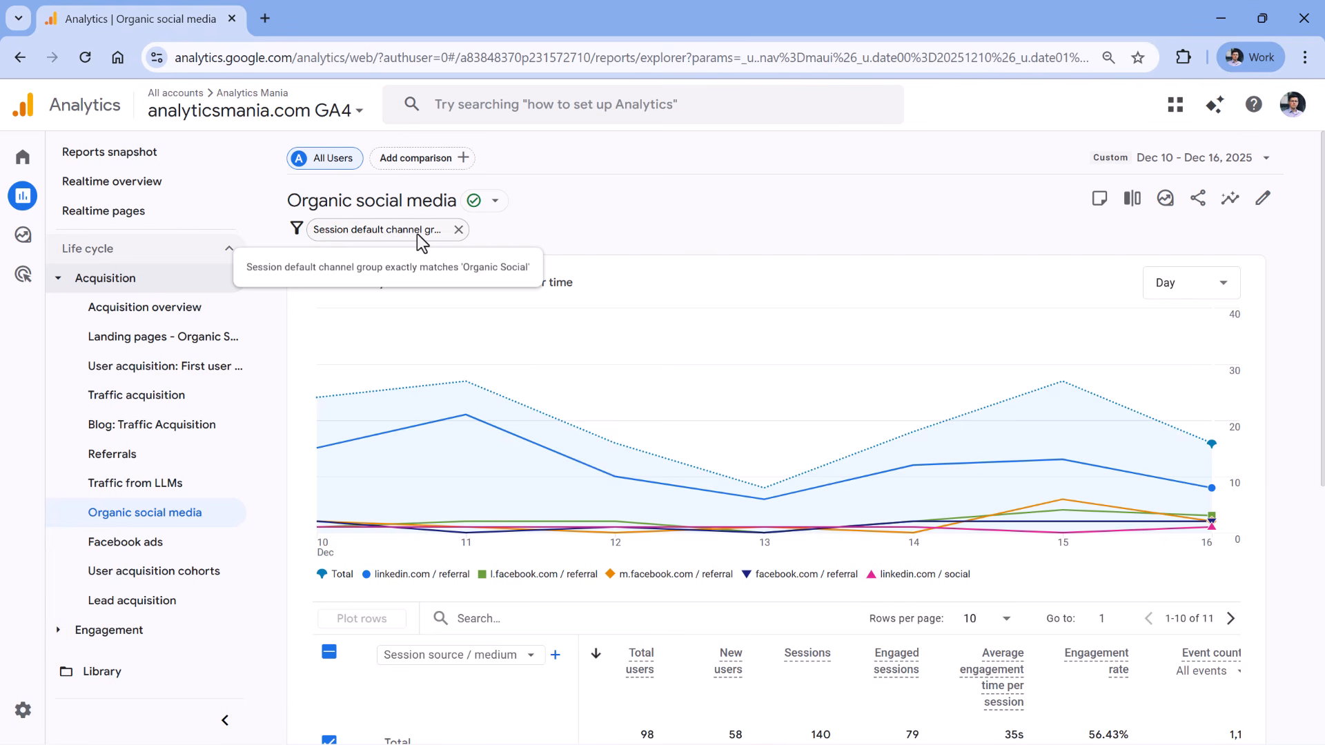
pyautogui.scroll(-6, 399, 532)
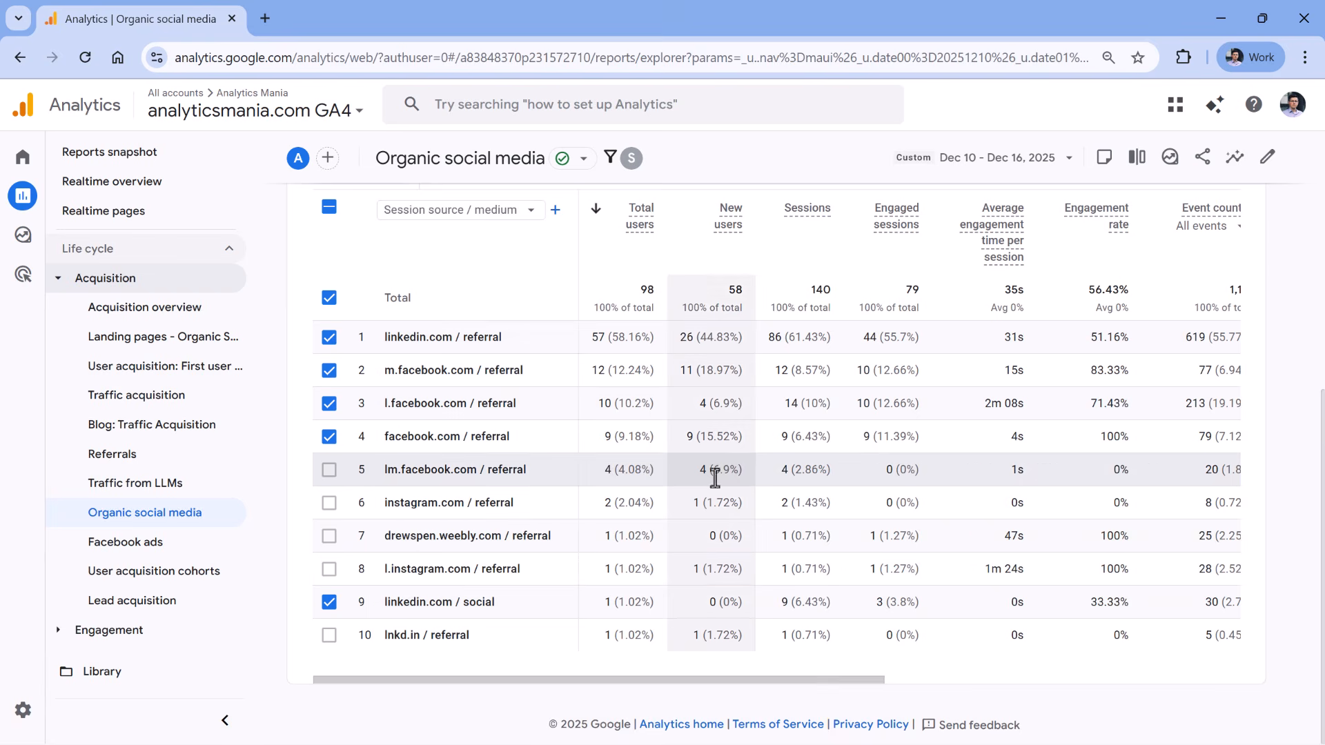
pyautogui.scroll(4, 552, 359)
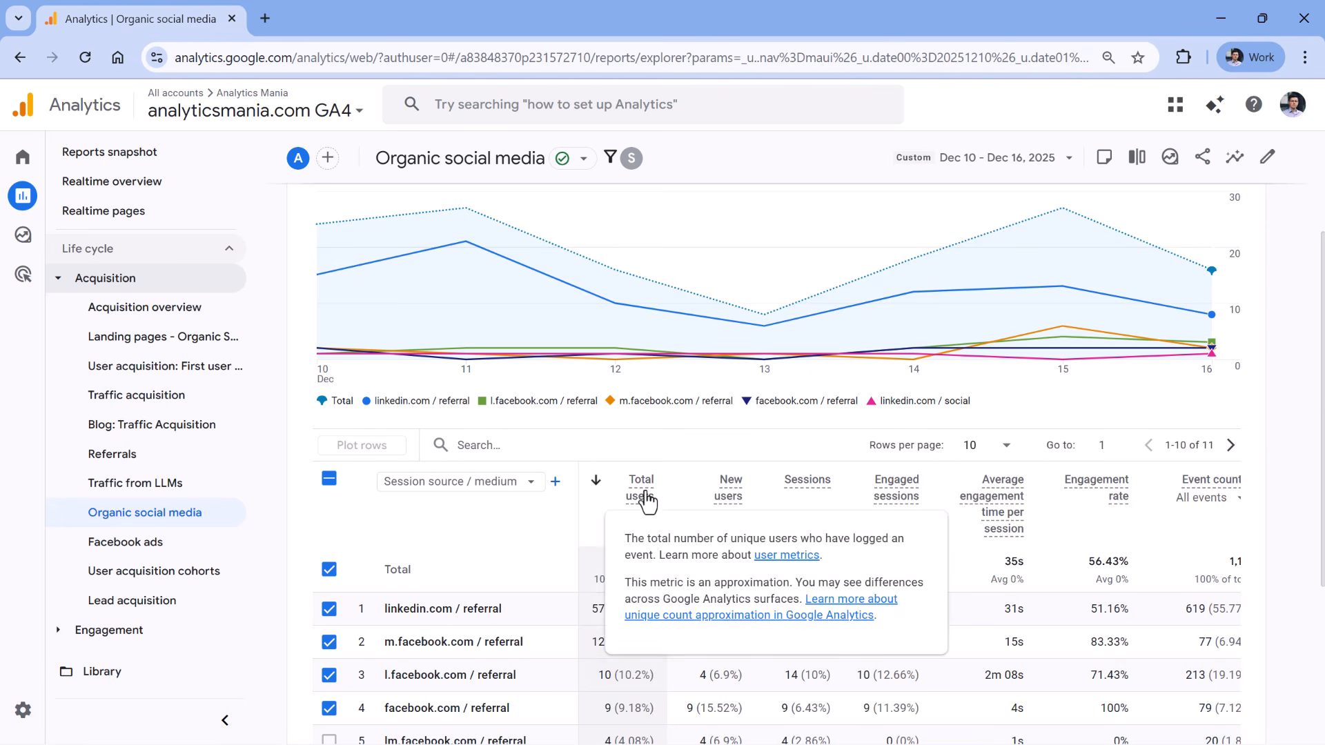
pyautogui.scroll(-4, 559, 434)
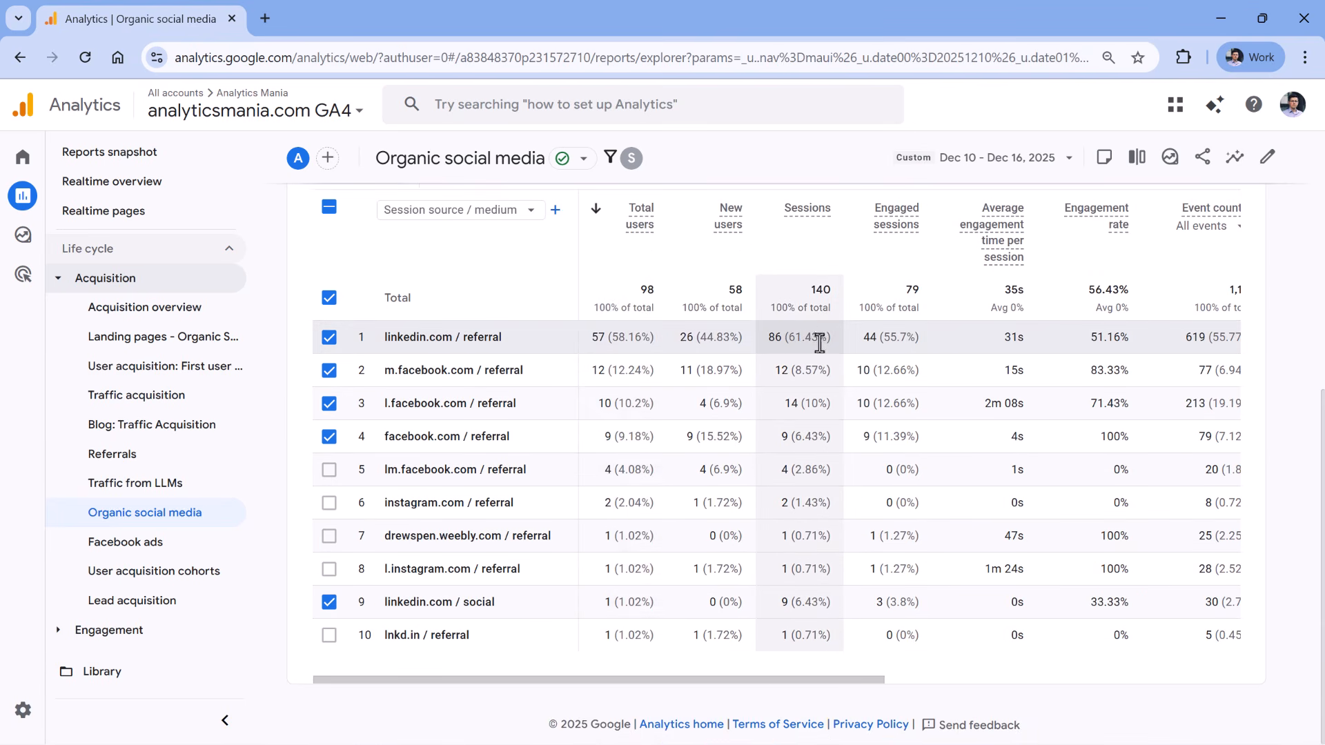
# Limit the report table's Key events metric to generate_lead and sort the sources by it
pyautogui.moveTo(720, 681); pyautogui.dragTo(1063, 684)
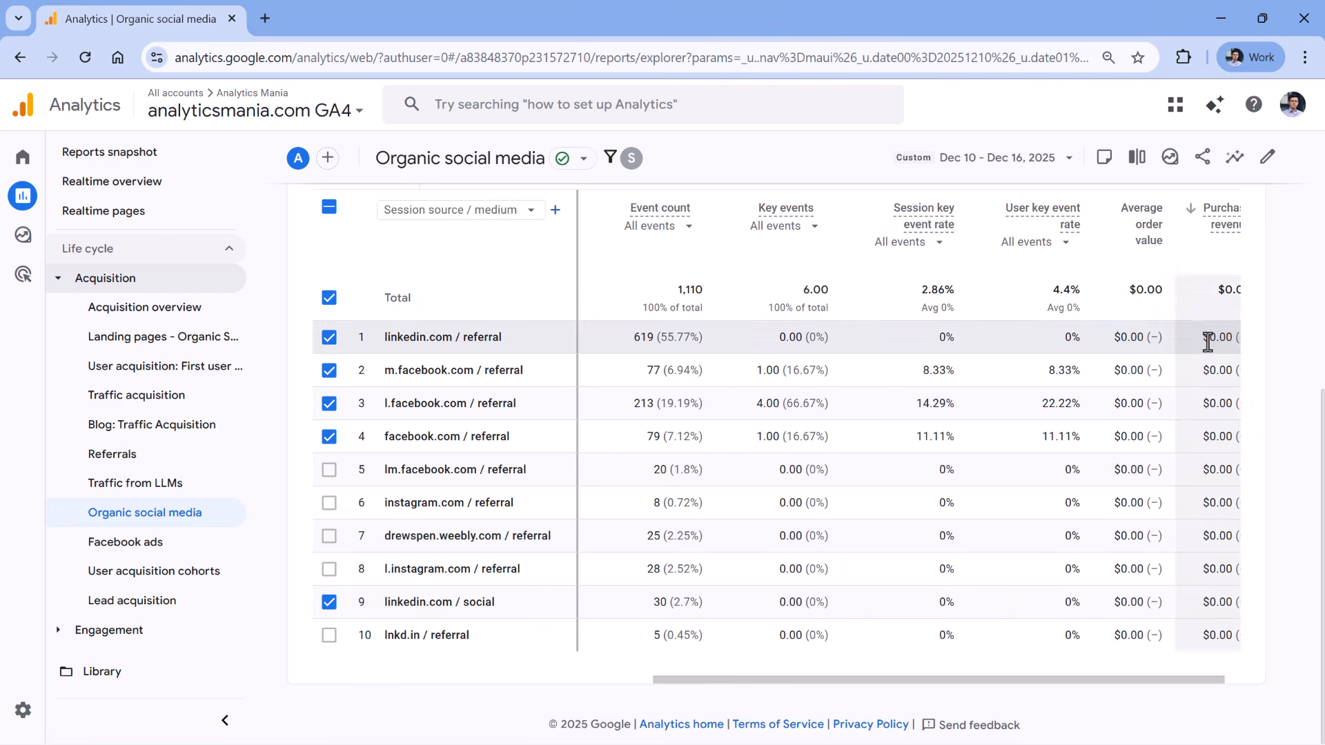
pyautogui.click(804, 230)
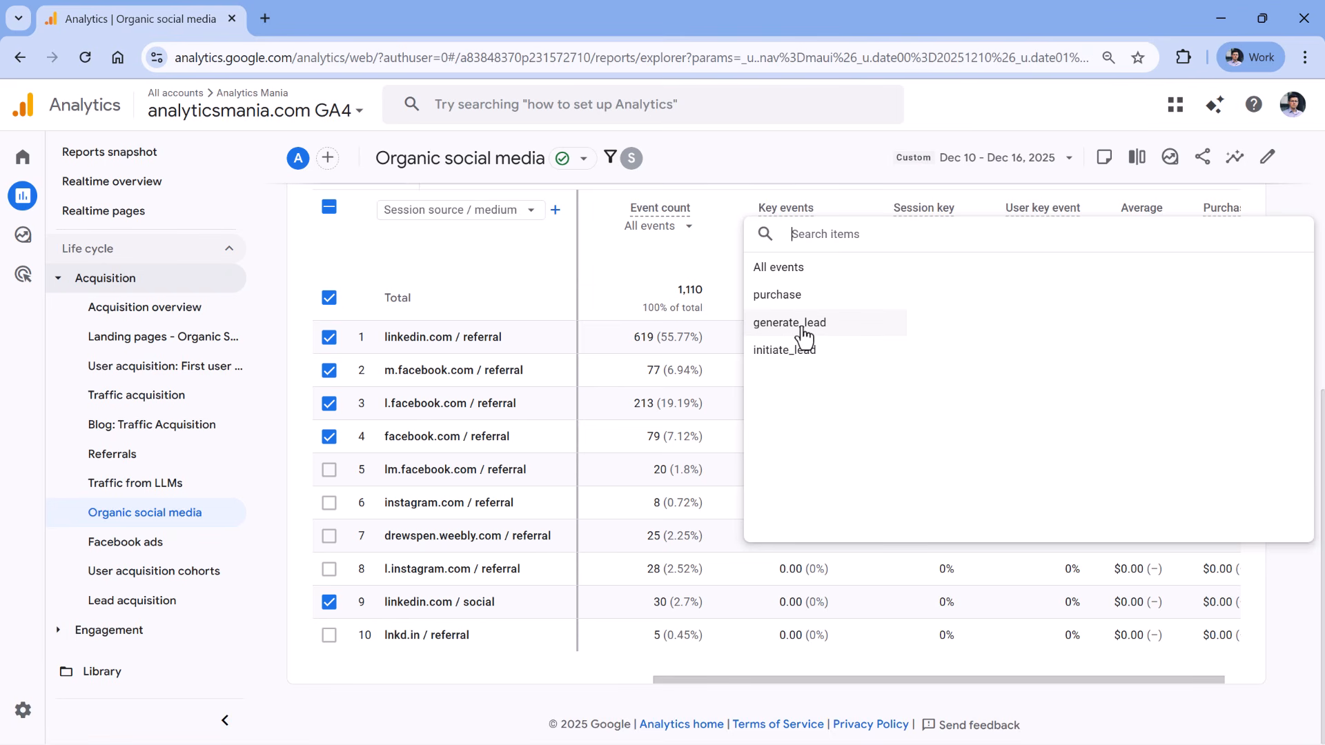
pyautogui.click(804, 330)
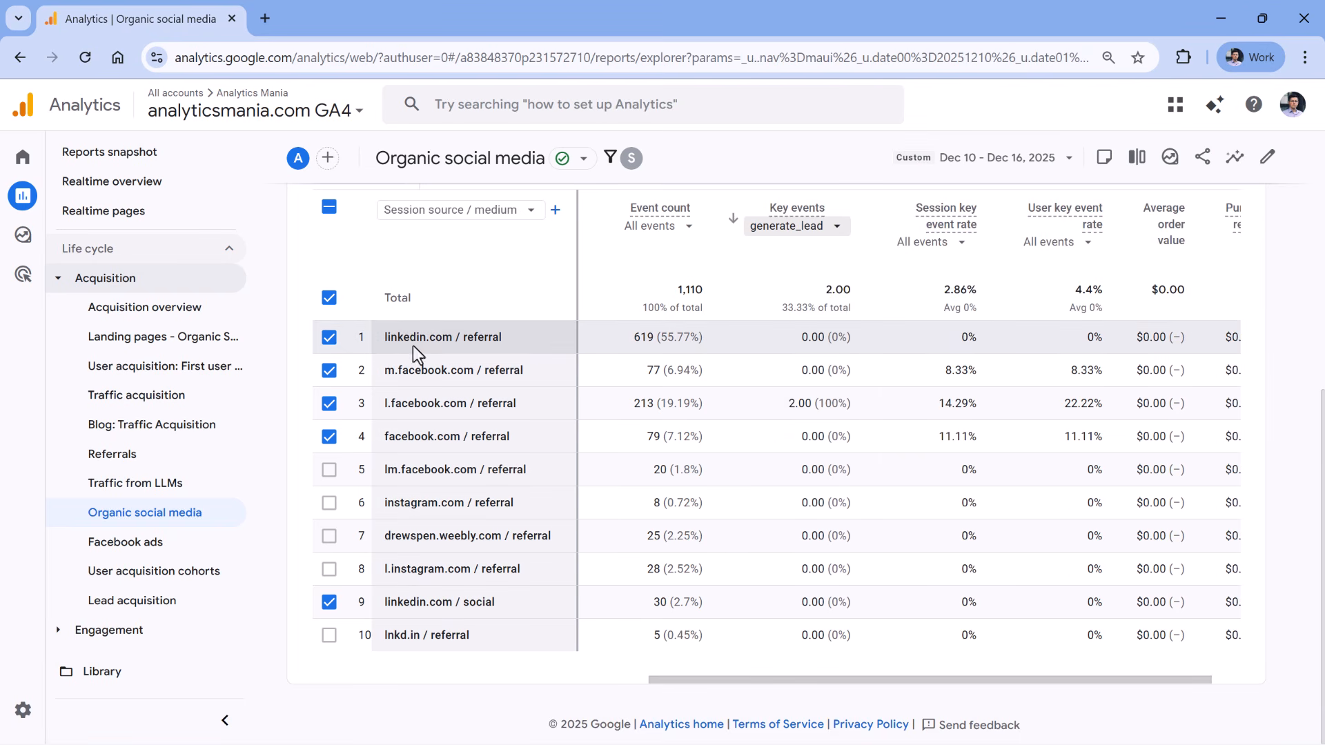
pyautogui.click(722, 227)
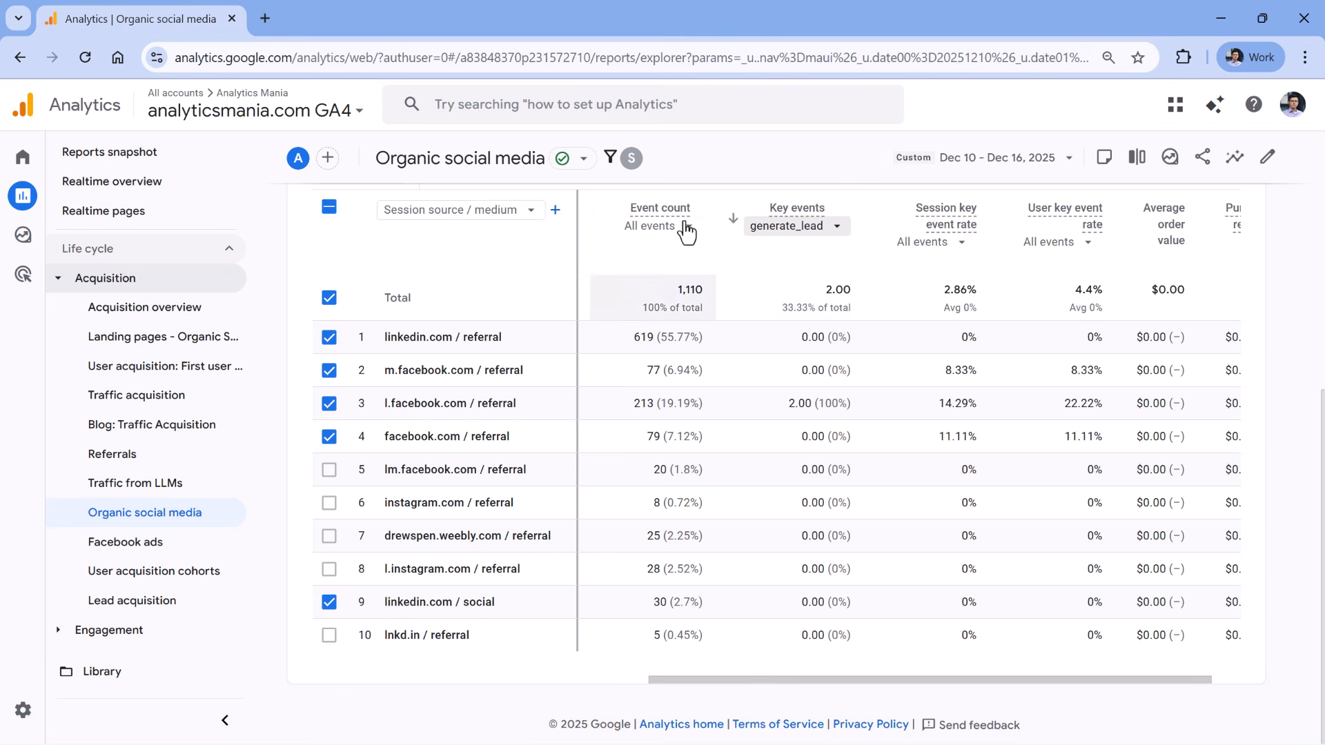
pyautogui.moveTo(889, 679); pyautogui.dragTo(582, 680)
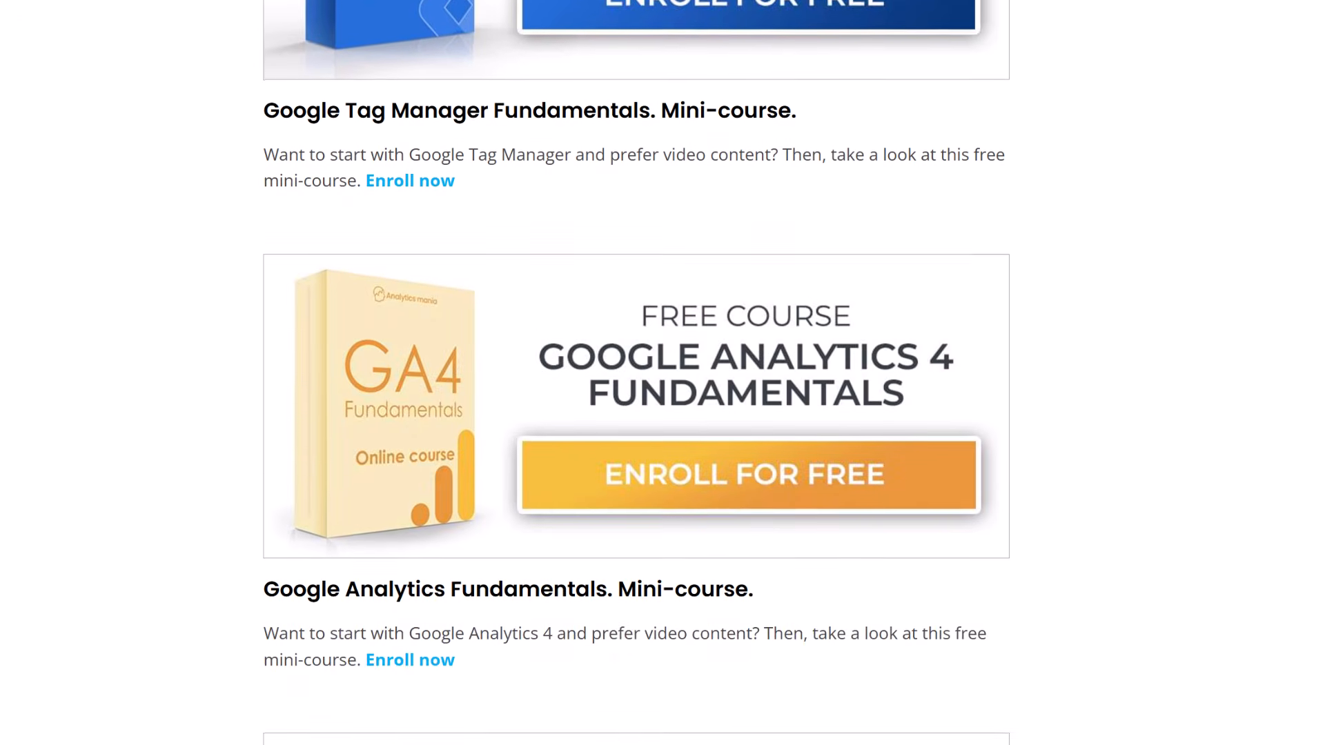
pyautogui.scroll(-5, 636, 373)
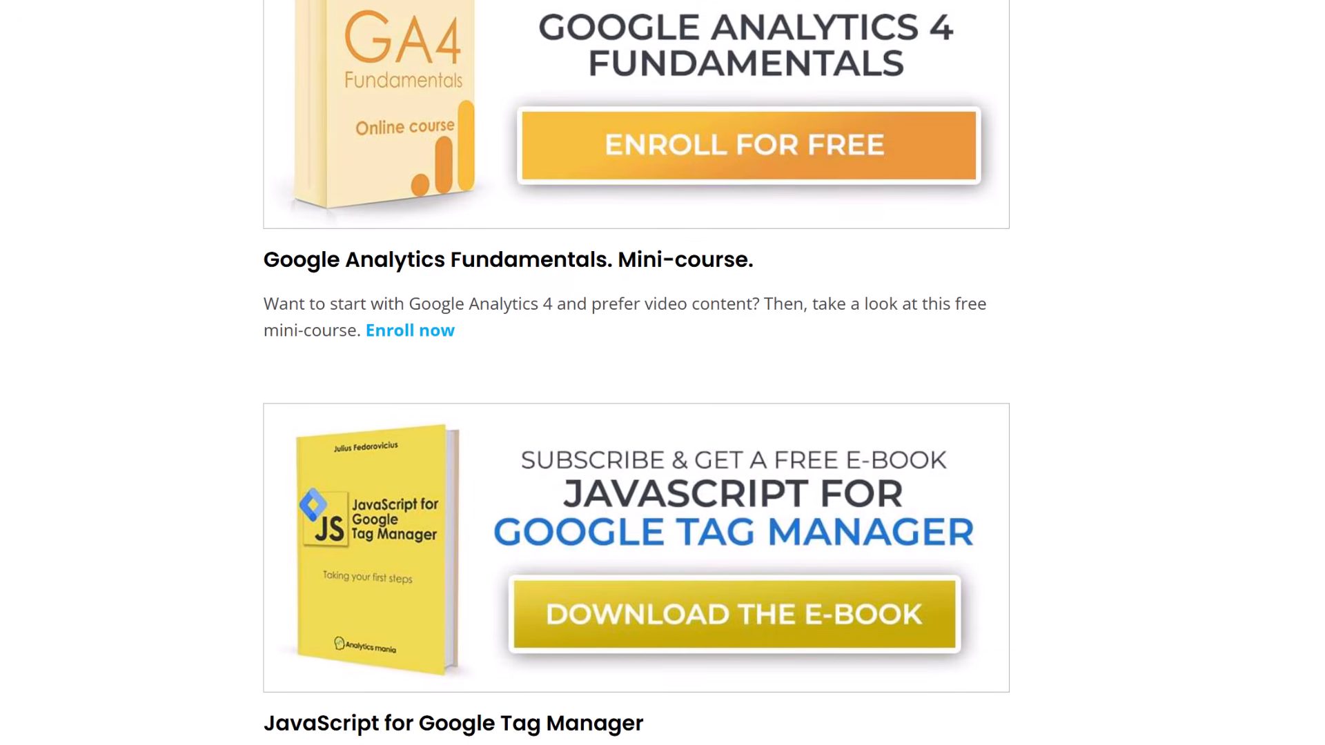
pyautogui.scroll(-3, 636, 373)
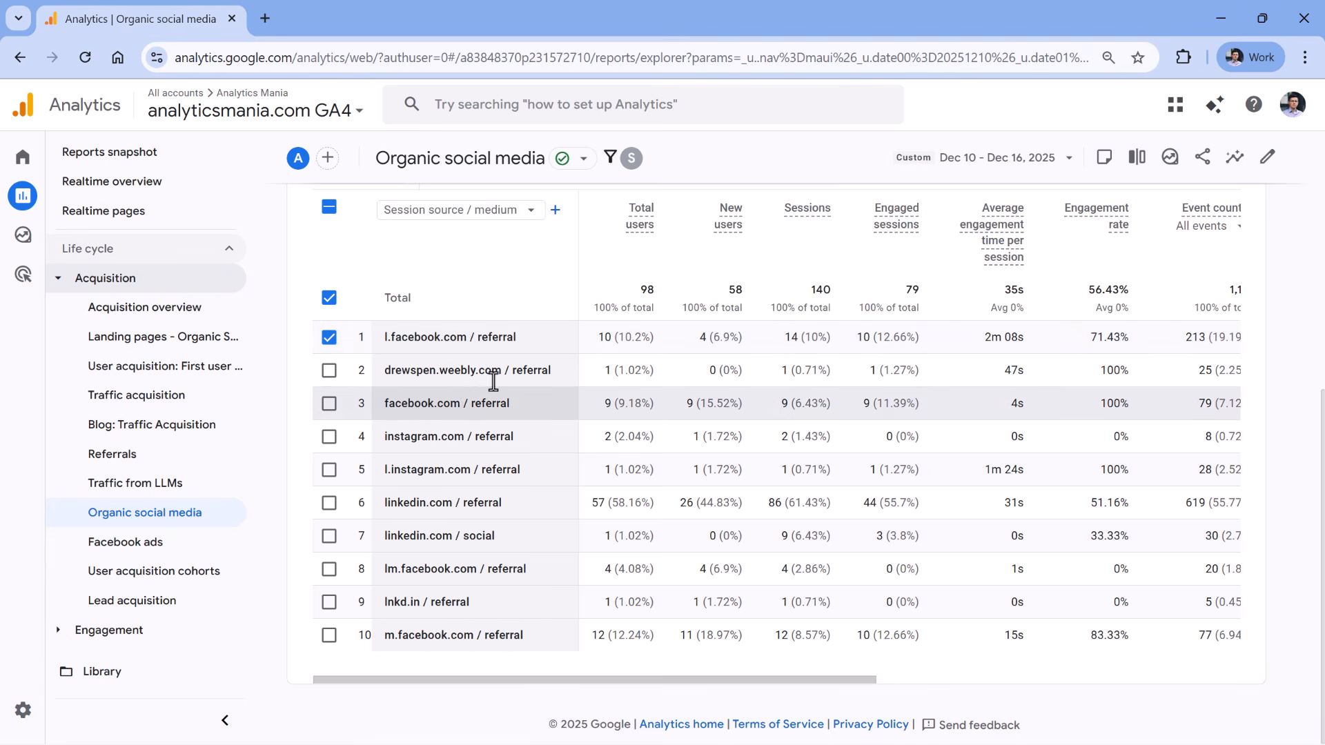
# Compare the Instagram and Facebook domain variants listed in the Session source / medium column
pyautogui.moveTo(395, 436); pyautogui.dragTo(449, 436)
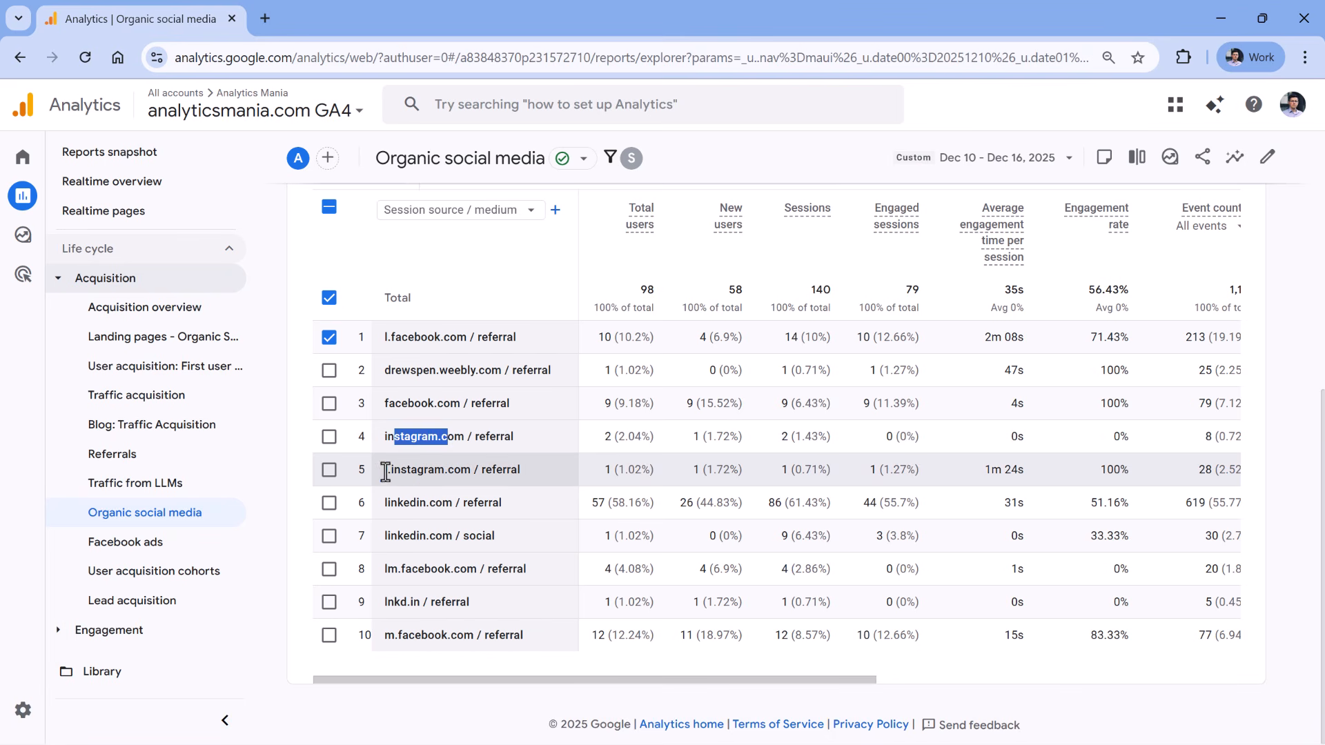
pyautogui.moveTo(386, 472); pyautogui.dragTo(468, 472)
pyautogui.click(468, 479)
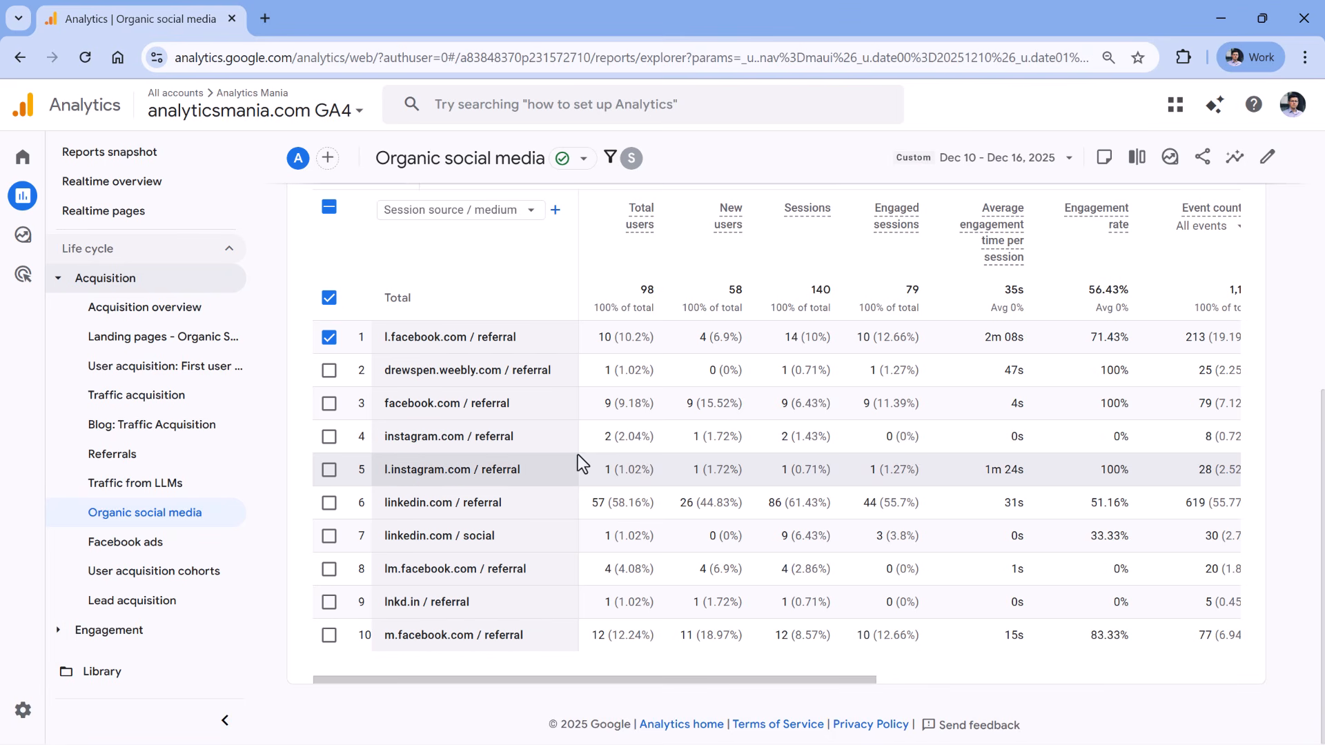
pyautogui.moveTo(396, 570); pyautogui.dragTo(384, 567)
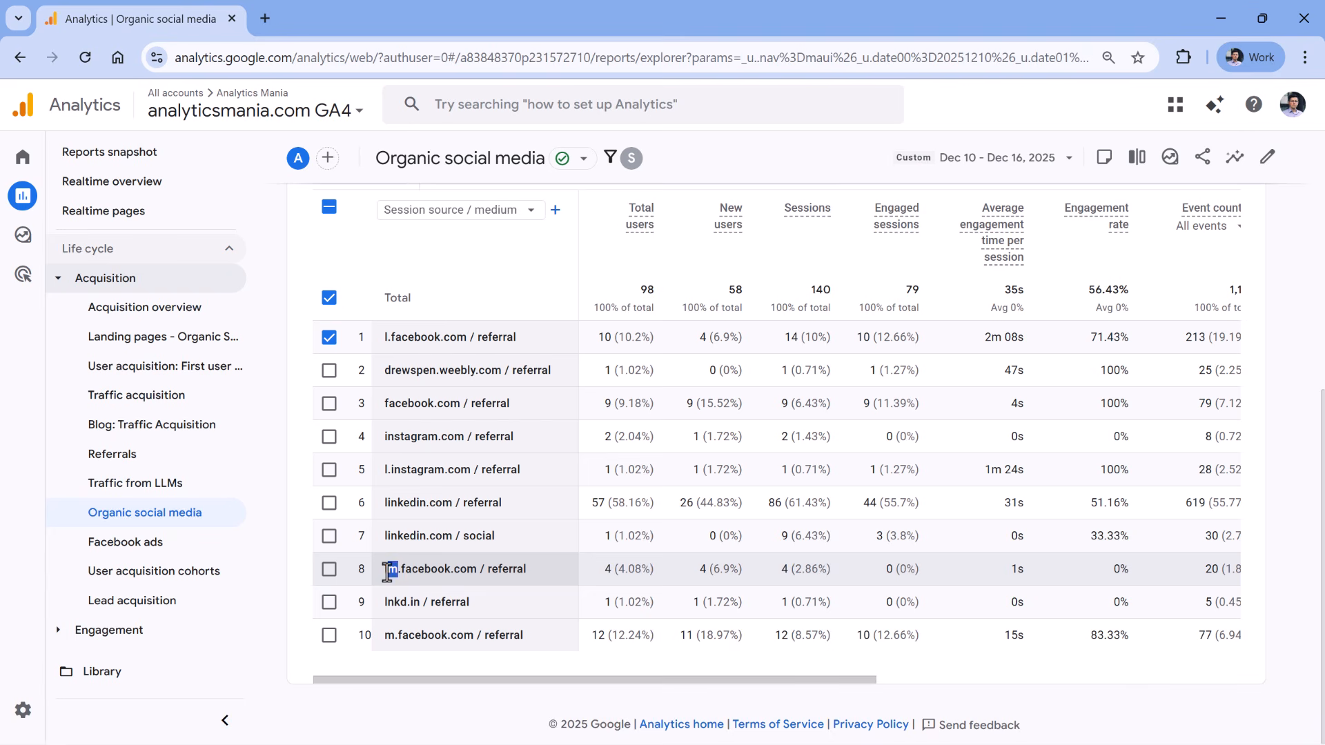
pyautogui.moveTo(398, 637); pyautogui.dragTo(525, 635)
pyautogui.moveTo(401, 570); pyautogui.dragTo(473, 573)
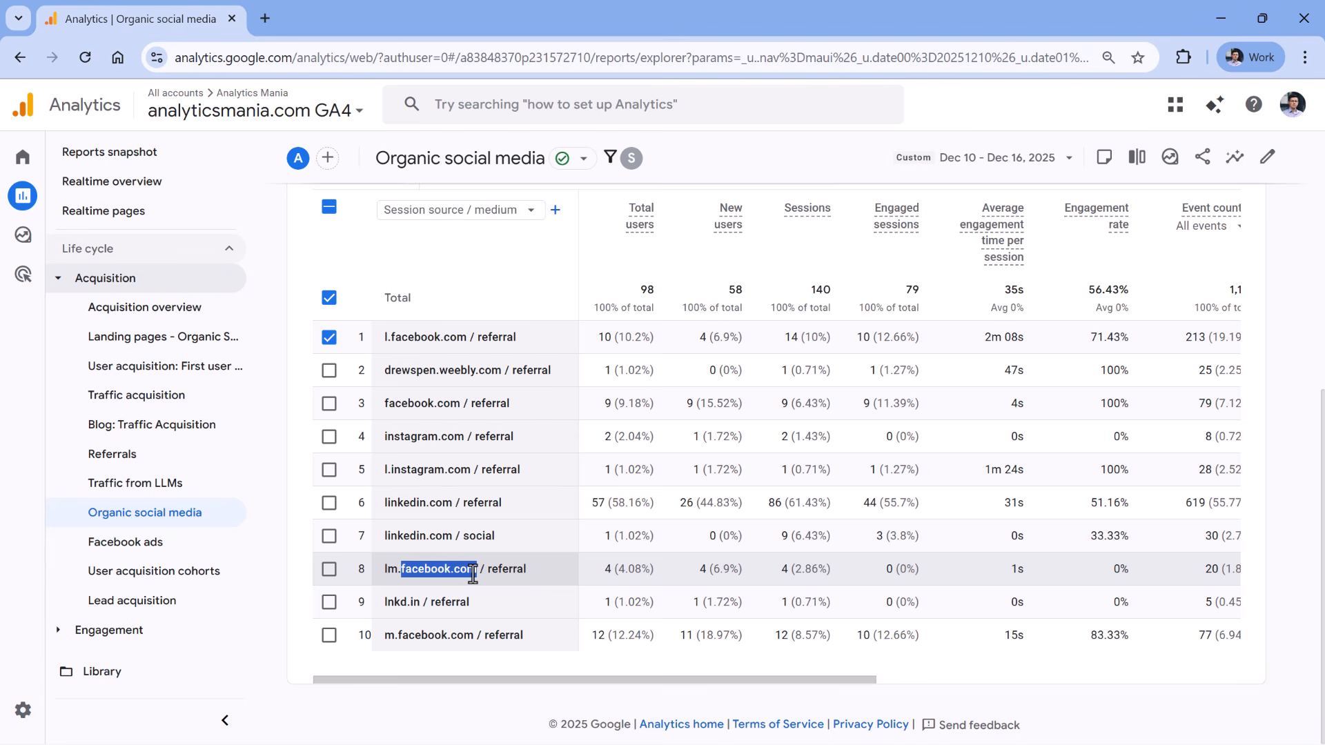
pyautogui.moveTo(472, 575); pyautogui.dragTo(478, 573)
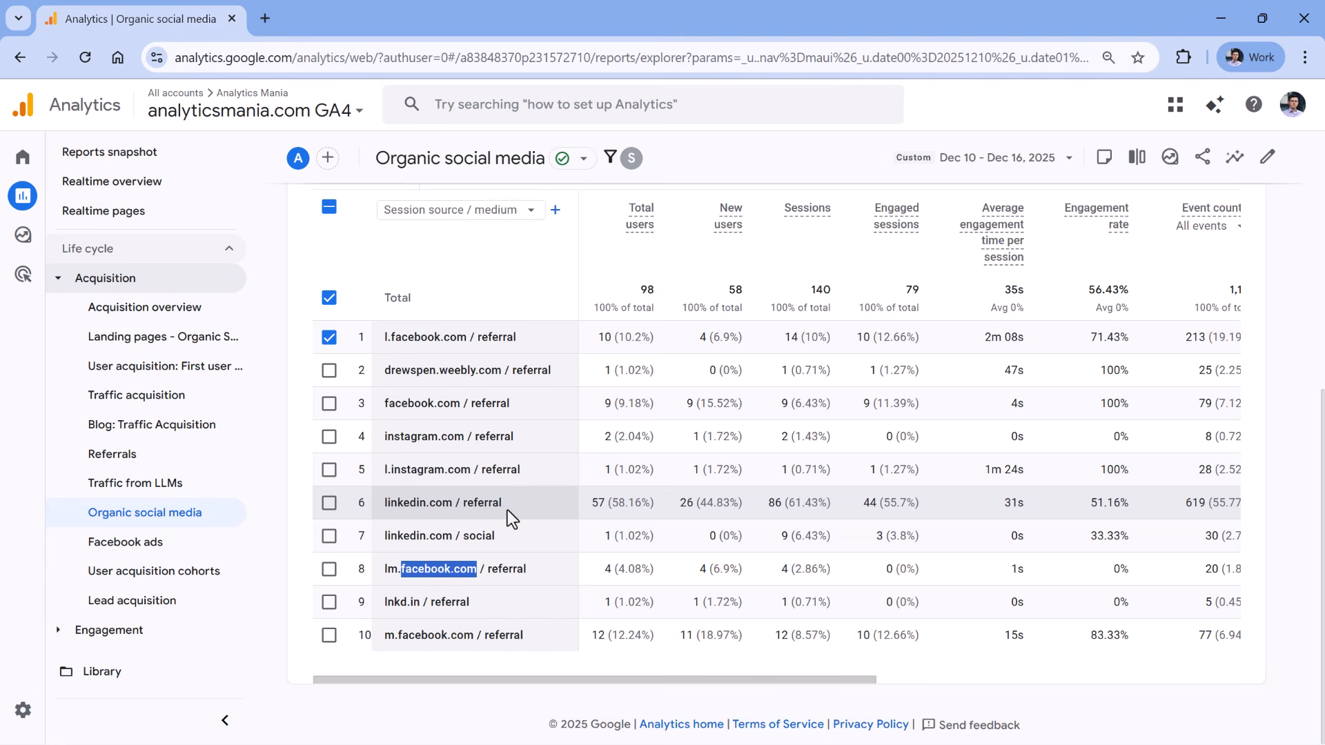
# Duplicate the Organic social media report's browser tab and switch to the copy
pyautogui.rightClick(160, 18)
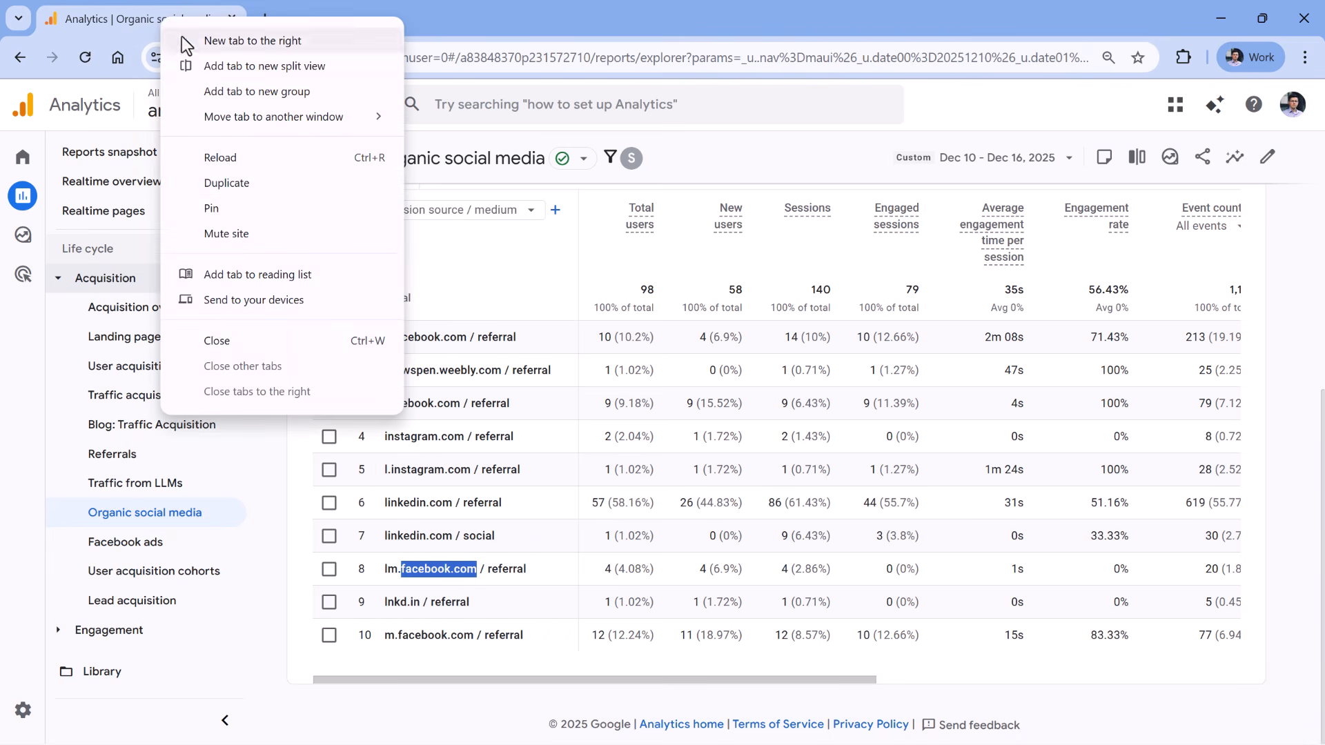
pyautogui.click(238, 184)
pyautogui.click(189, 21)
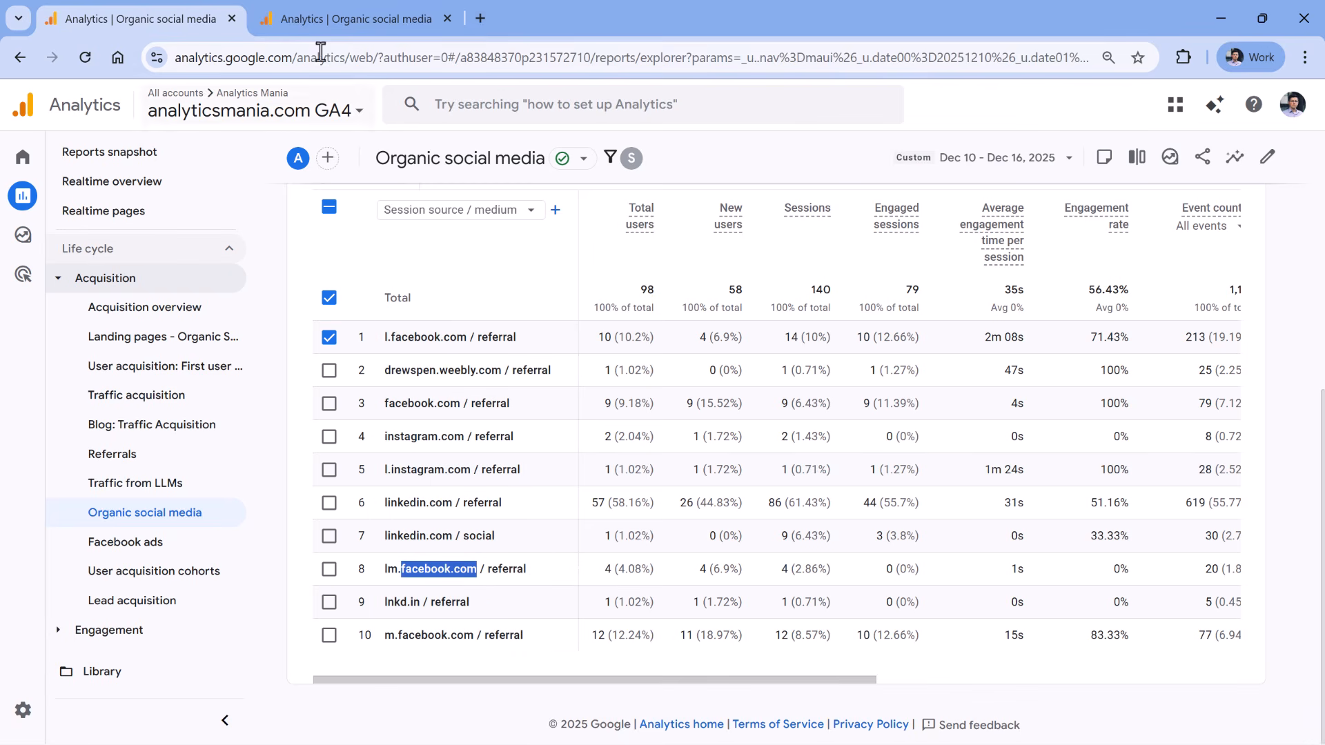
pyautogui.click(362, 22)
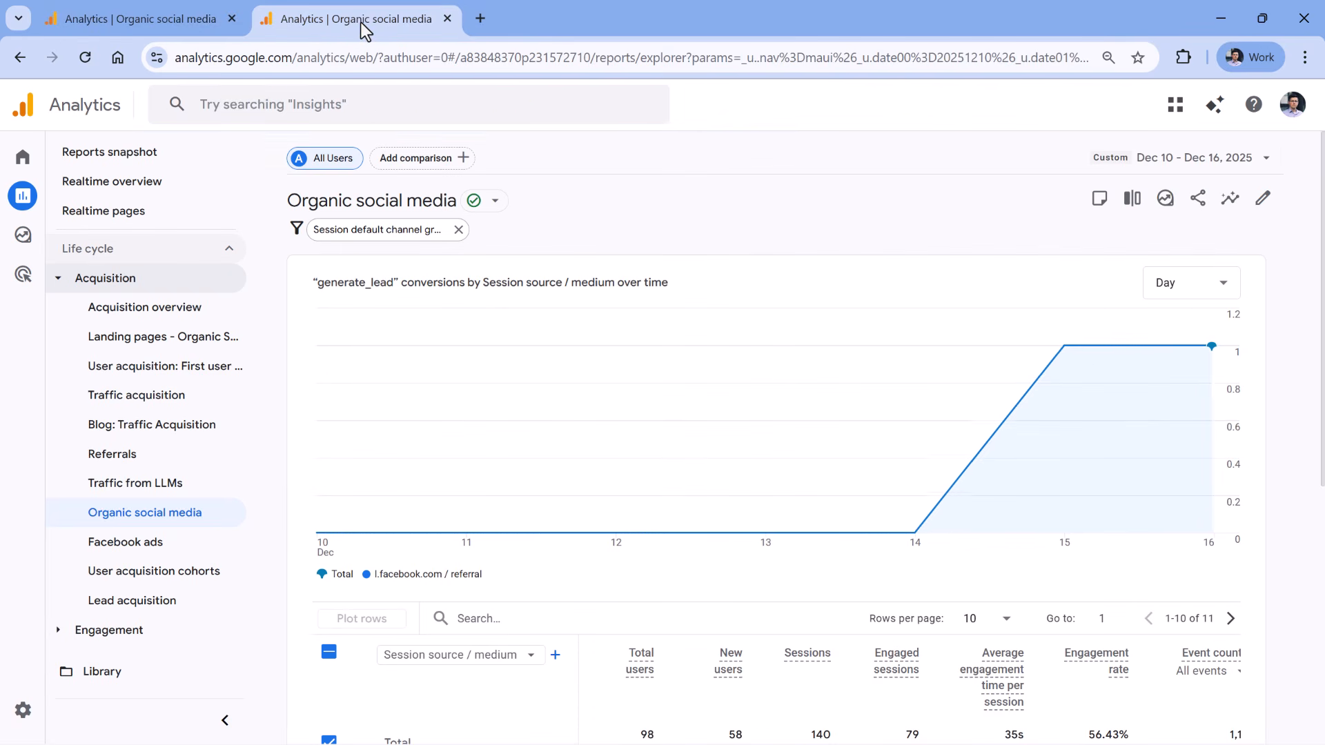
# Go to the property's channel groups in the Admin settings and open the Social network channel group
pyautogui.click(28, 713)
pyautogui.scroll(-5, 469, 487)
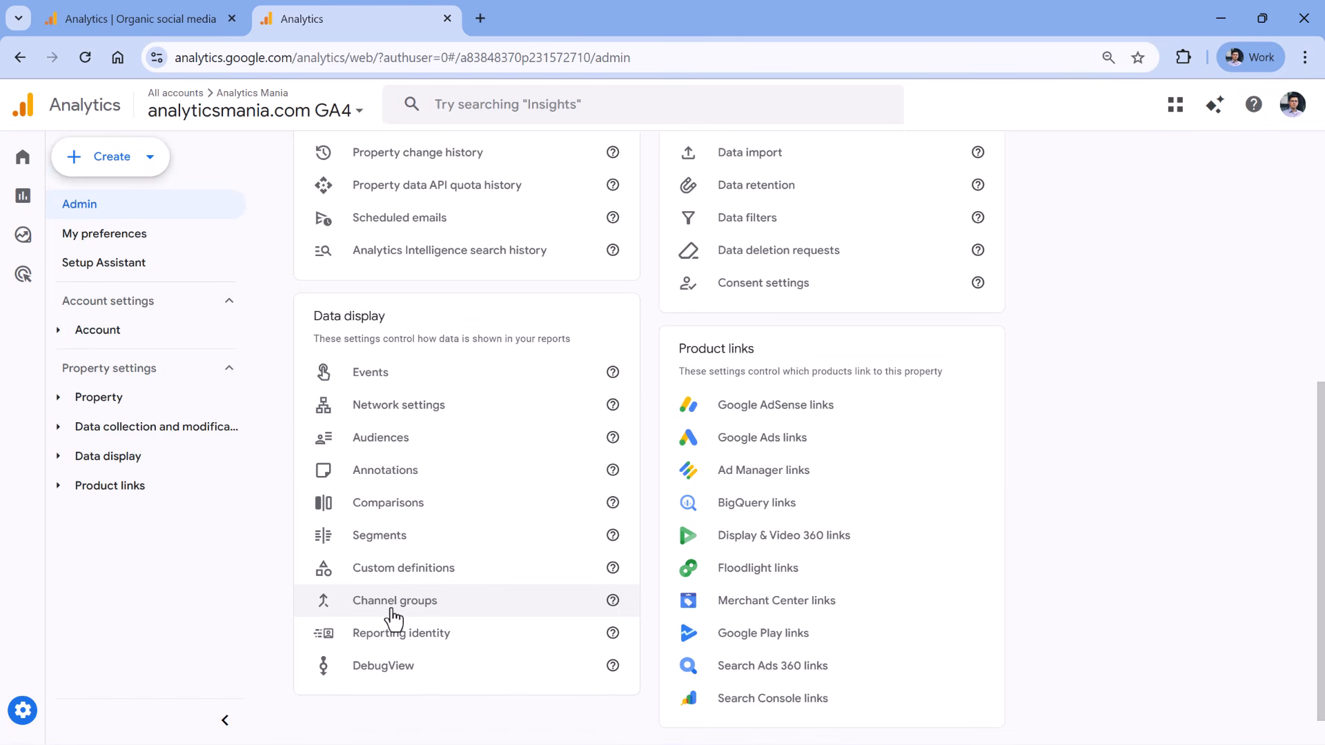
pyautogui.click(394, 617)
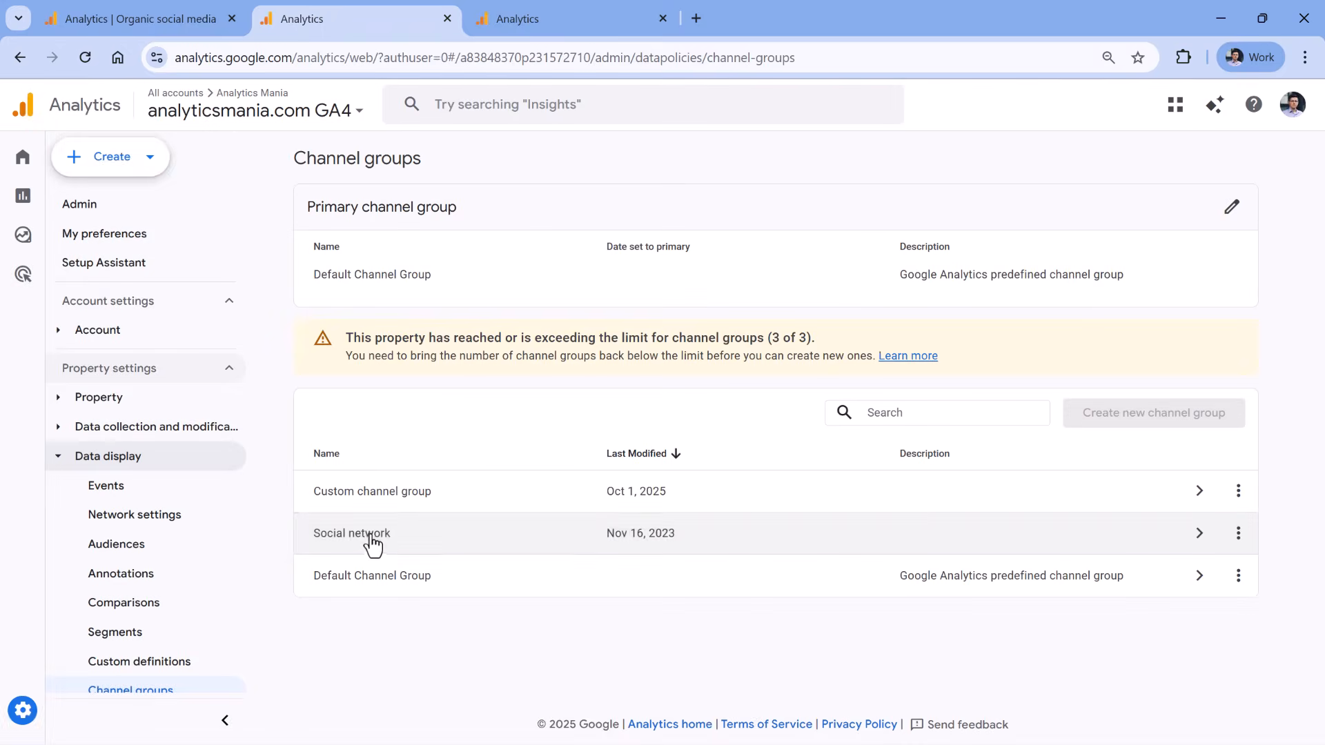
pyautogui.click(370, 537)
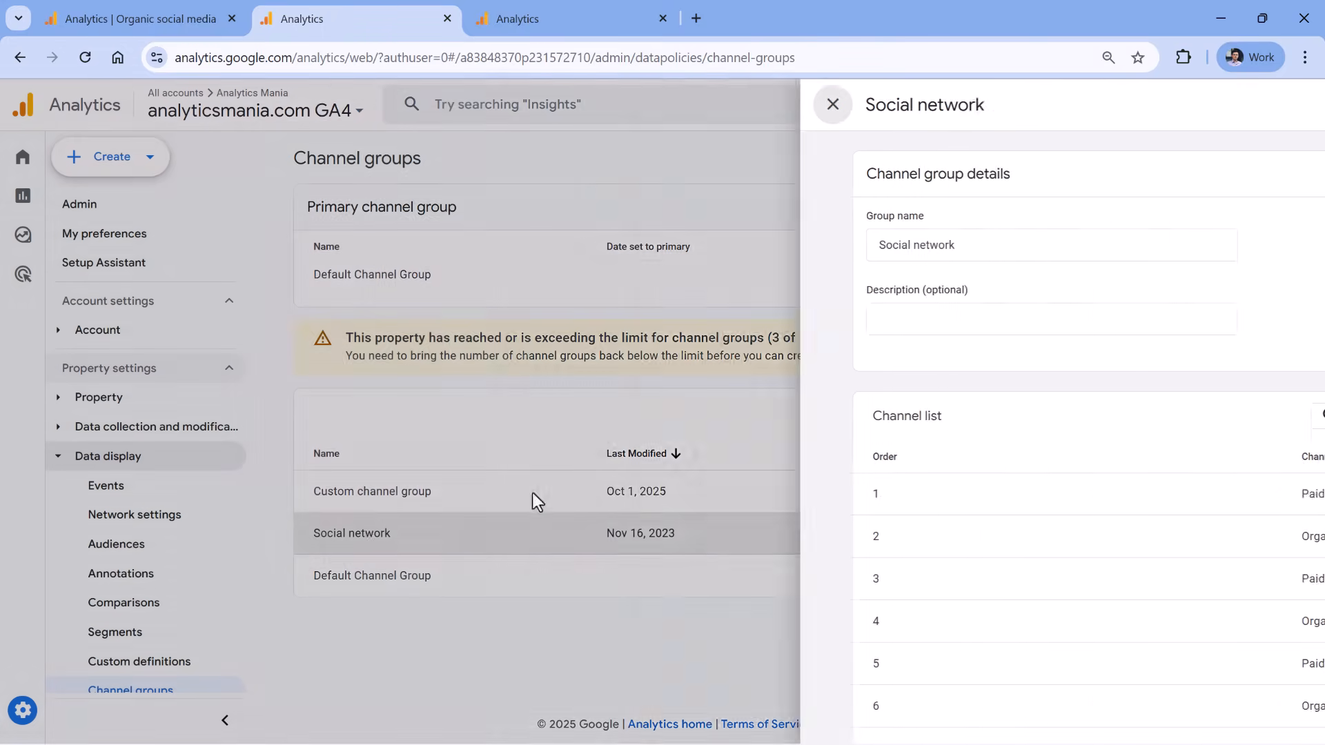
# Change the Paid Facebook channel's Medium condition to match the regex cpc|paid and save the channel
pyautogui.scroll(-3, 739, 494)
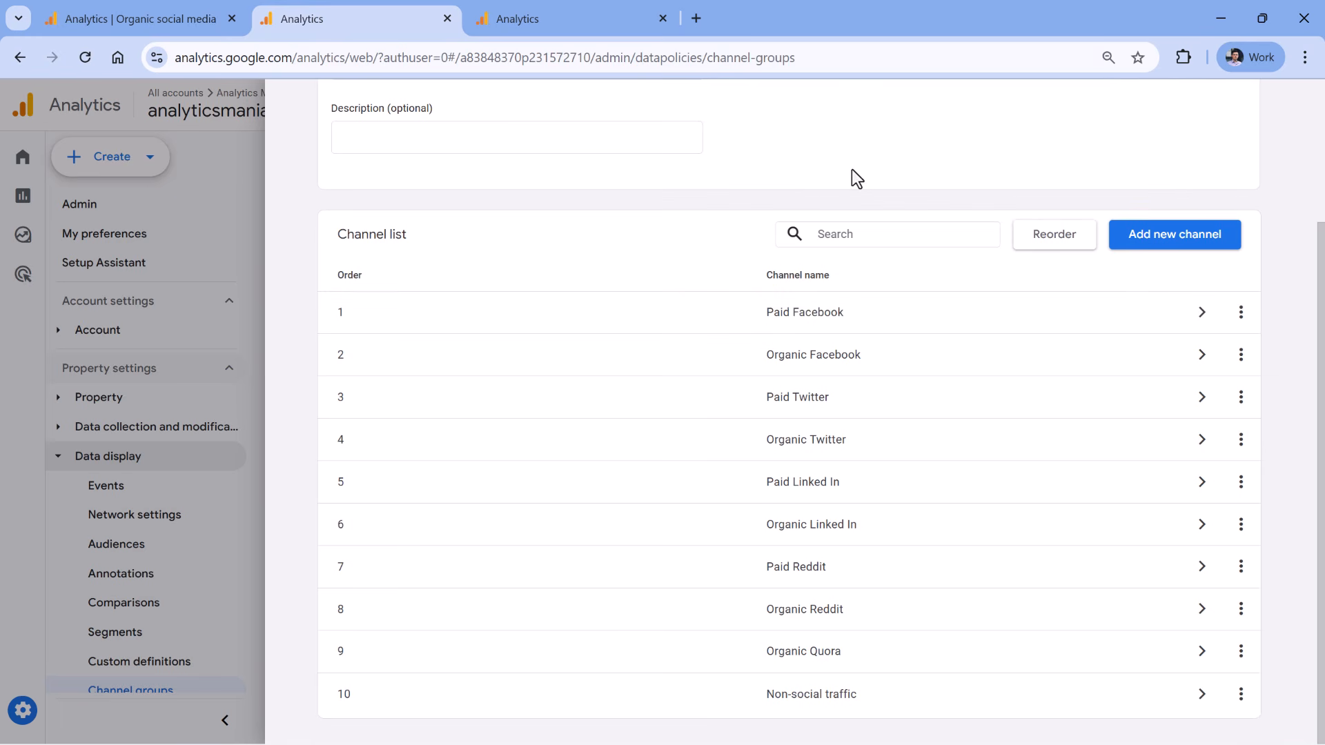
pyautogui.click(802, 323)
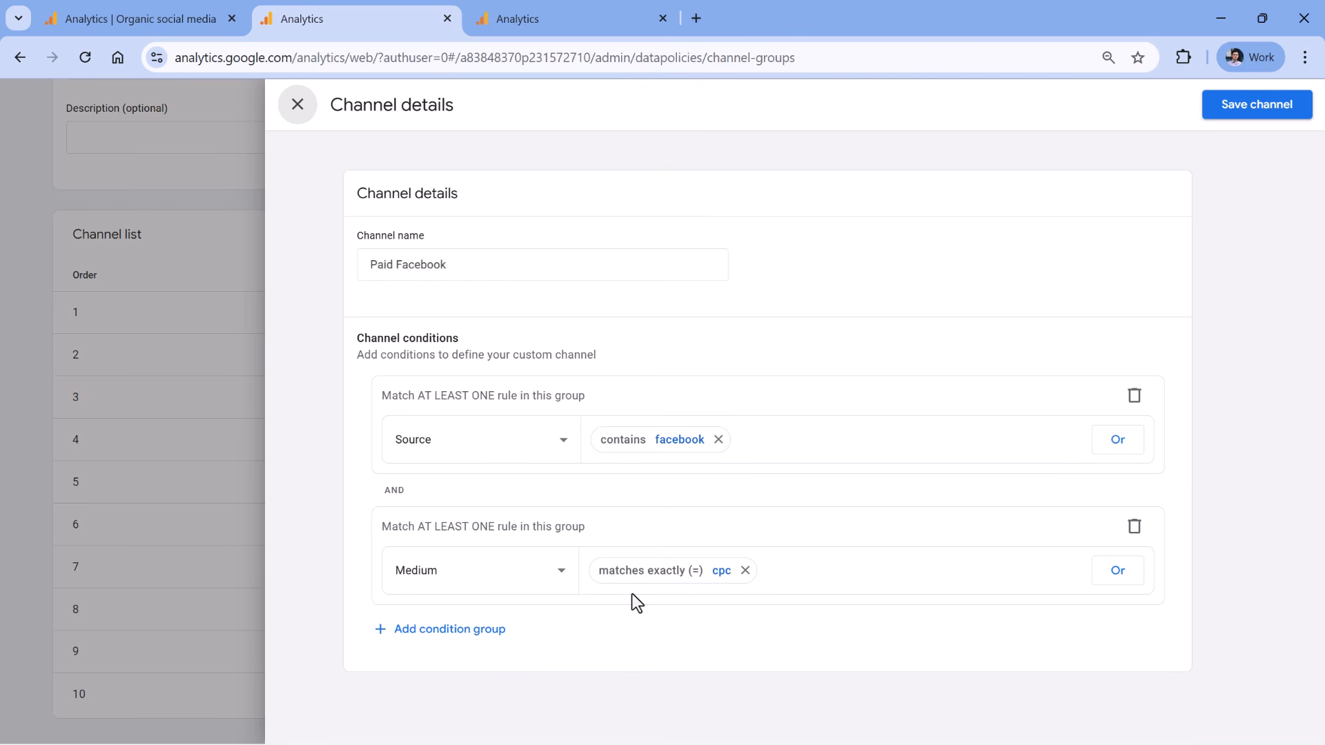
pyautogui.moveTo(455, 269); pyautogui.dragTo(369, 272)
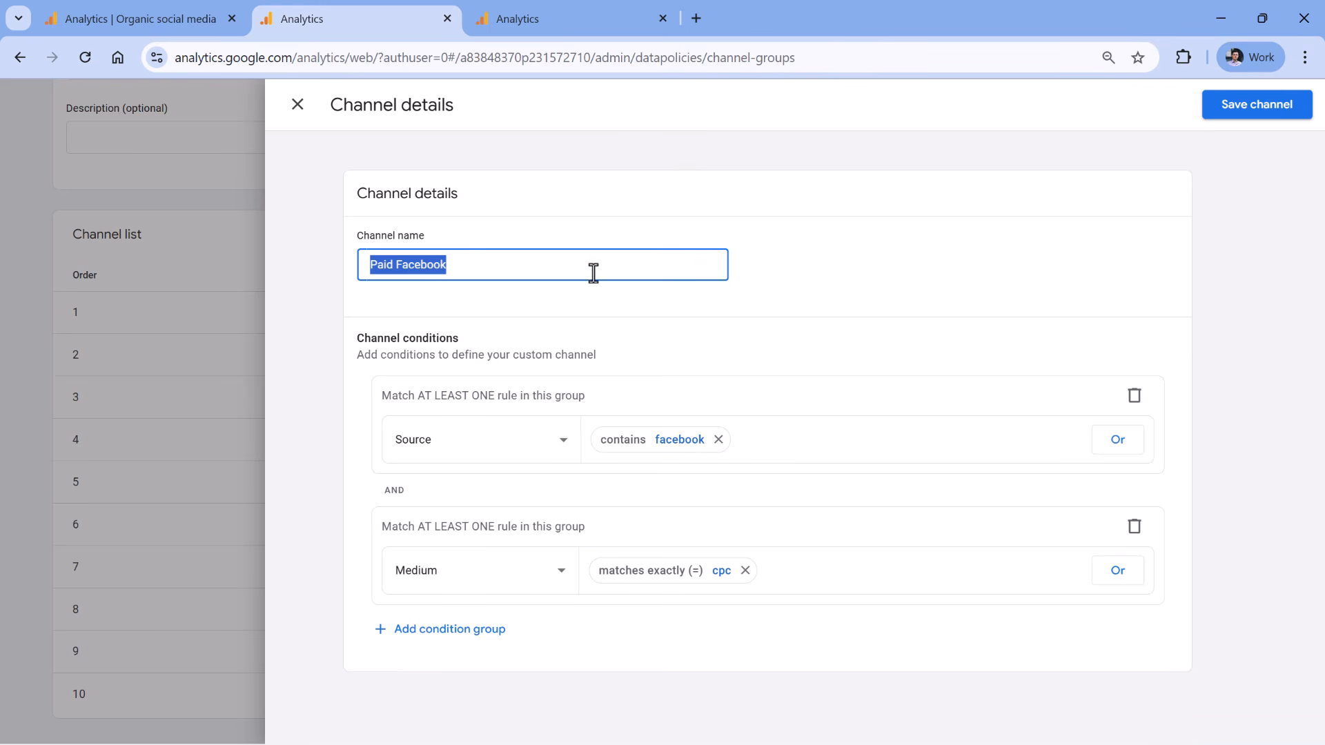
pyautogui.click(697, 568)
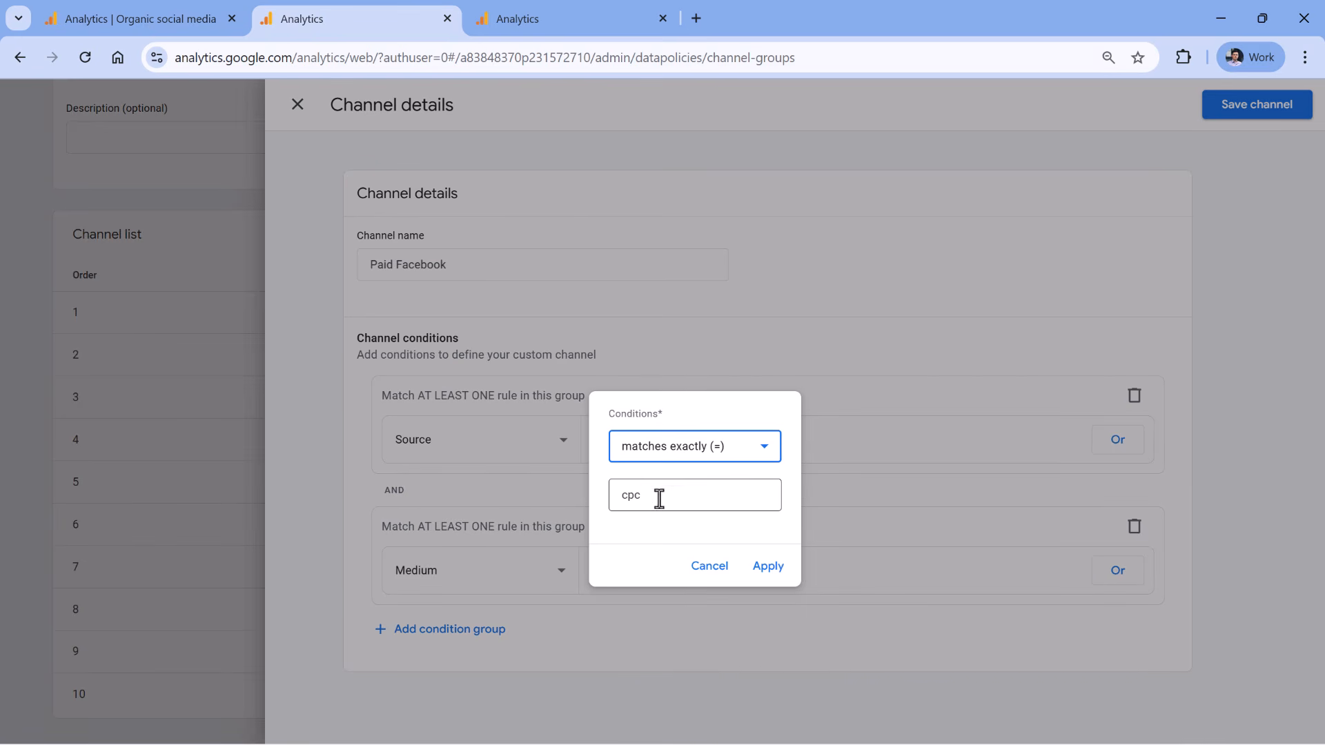
pyautogui.click(738, 448)
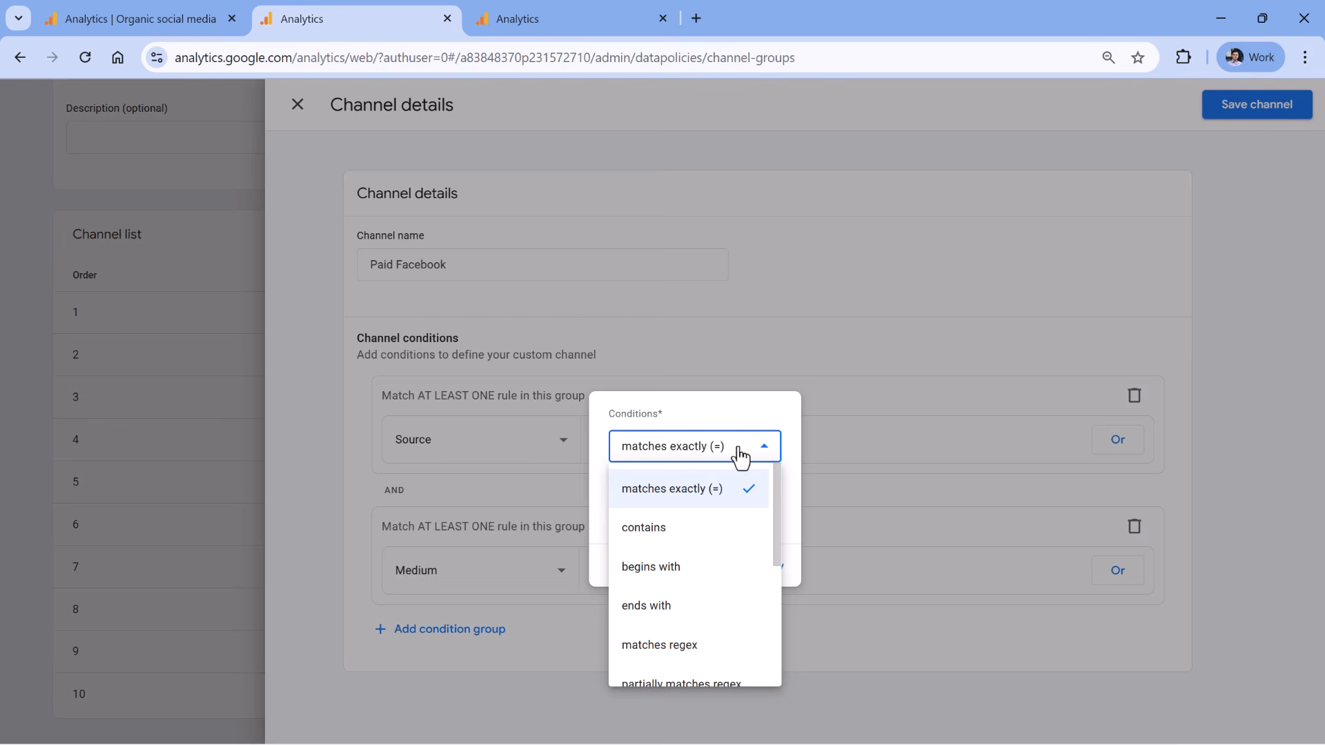
pyautogui.click(688, 656)
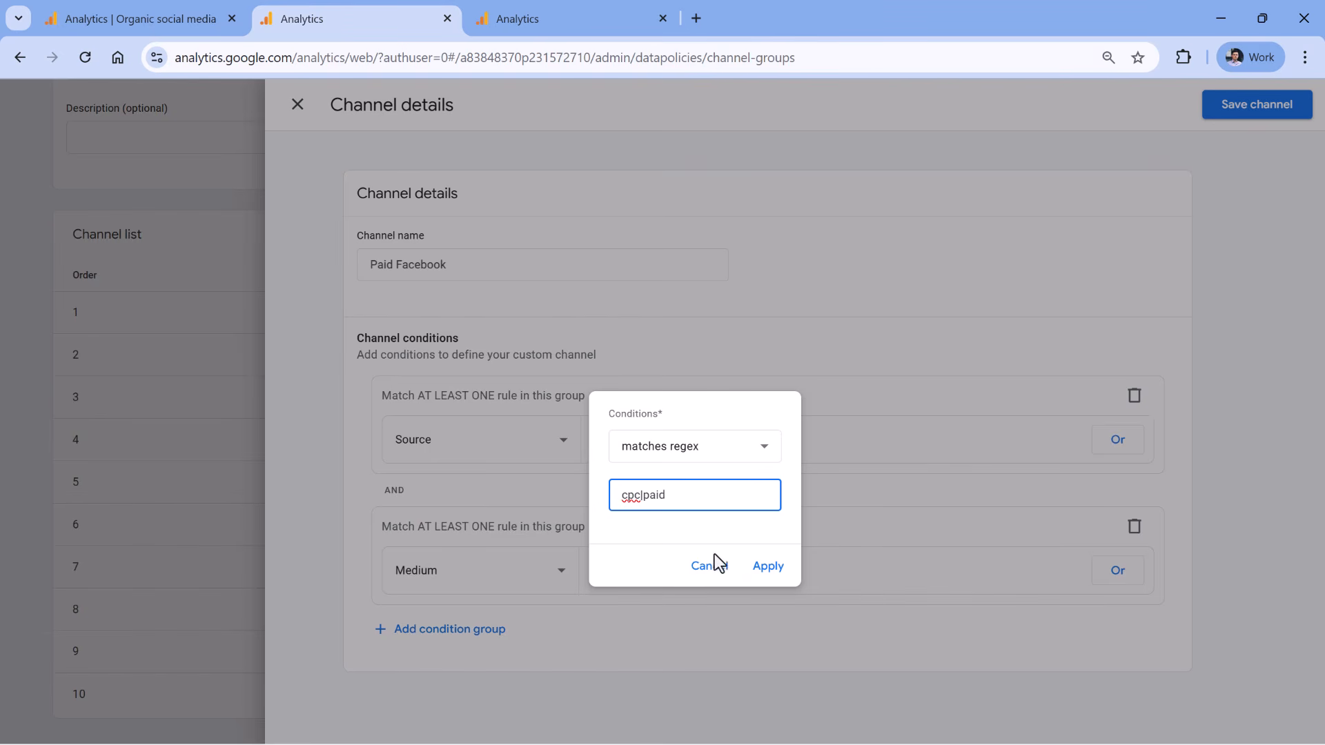
pyautogui.click(768, 566)
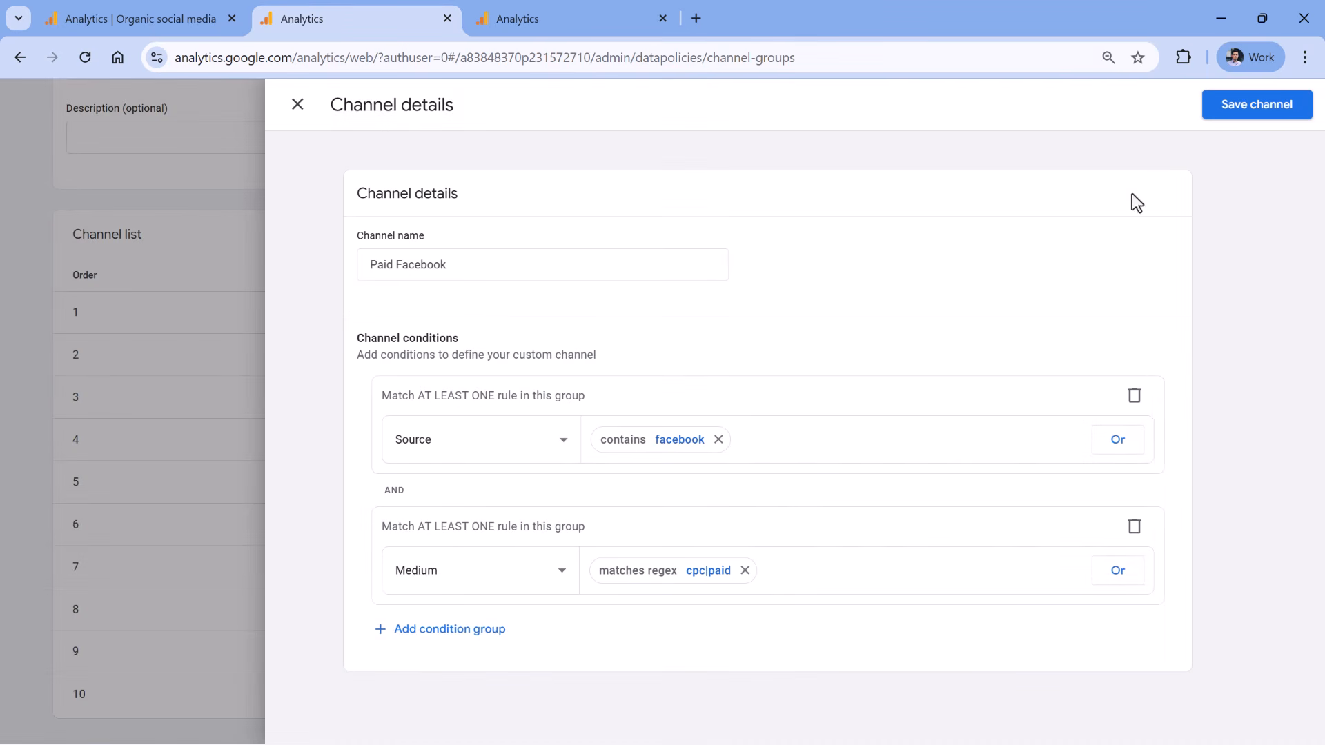
pyautogui.click(1254, 112)
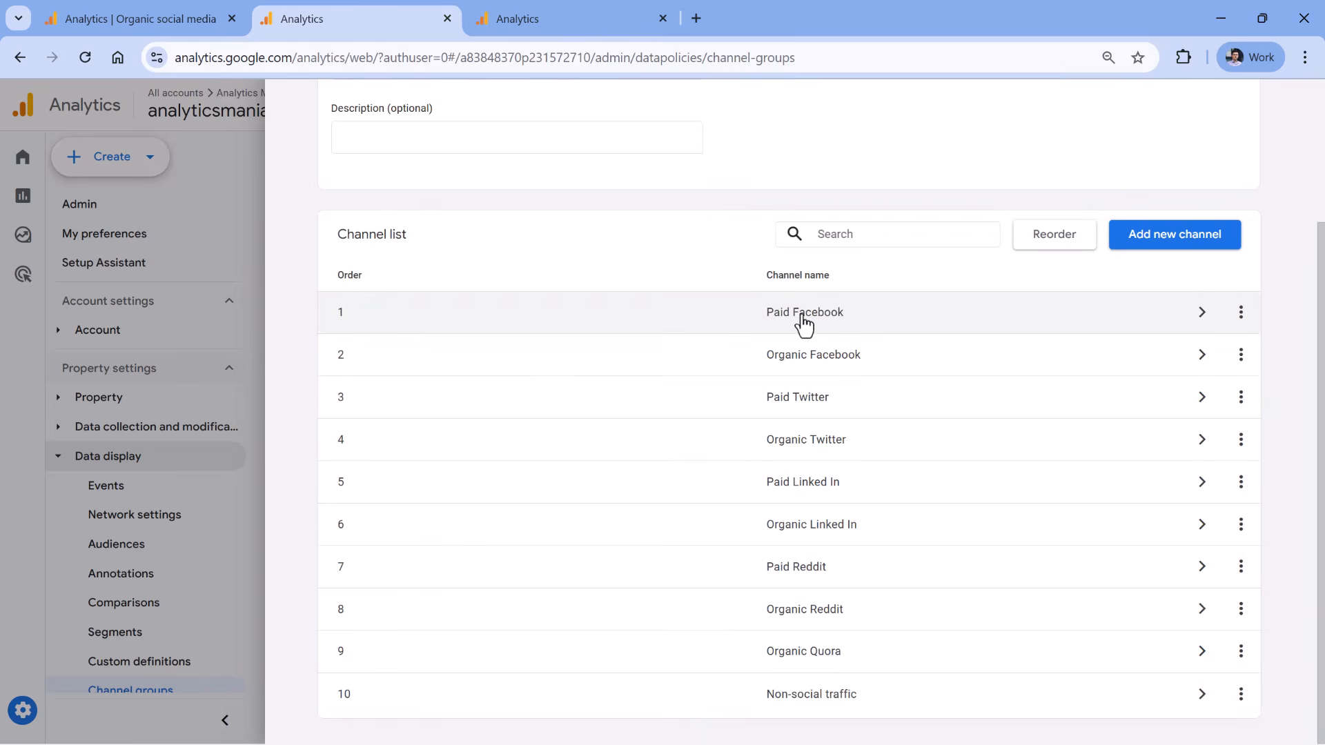
# In the Analytics Mania demo (live) property, start a new channel group named Social network
pyautogui.click(572, 21)
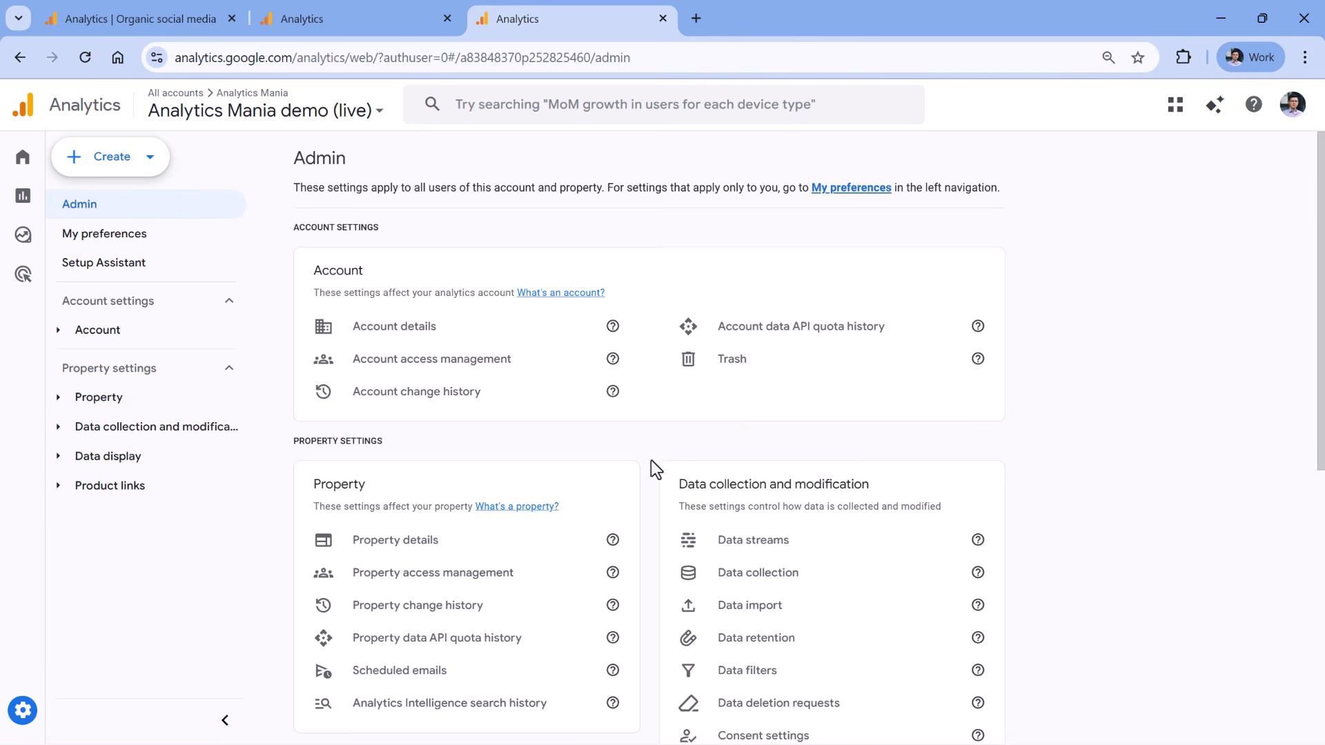
pyautogui.scroll(-3, 490, 343)
pyautogui.scroll(-3, 475, 311)
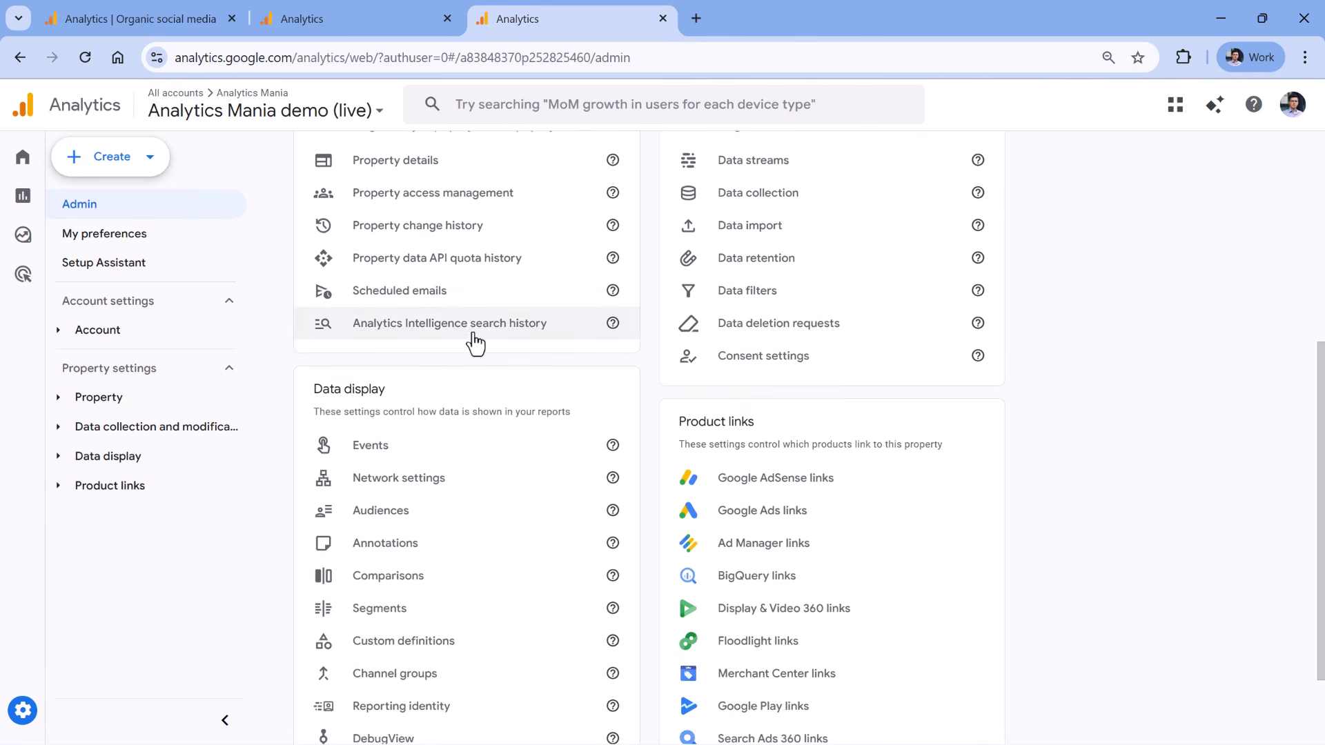
pyautogui.click(442, 680)
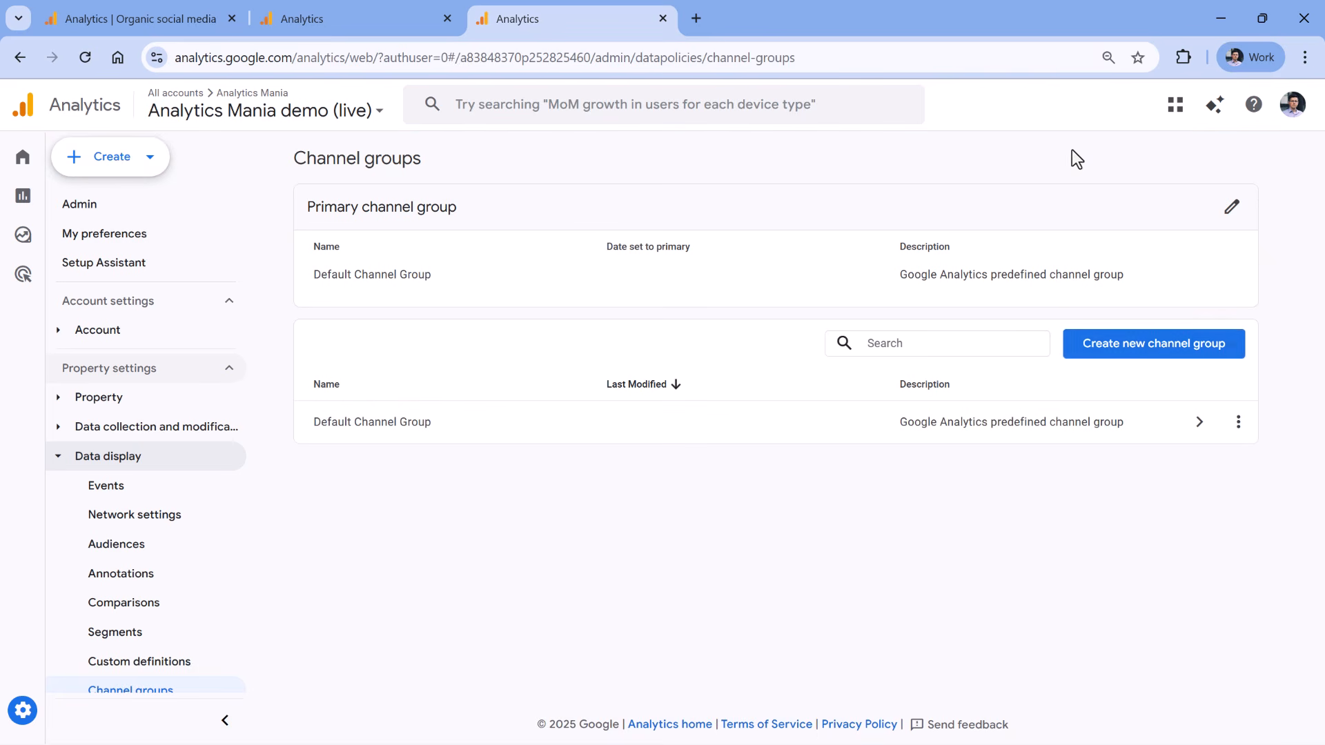
pyautogui.click(1164, 364)
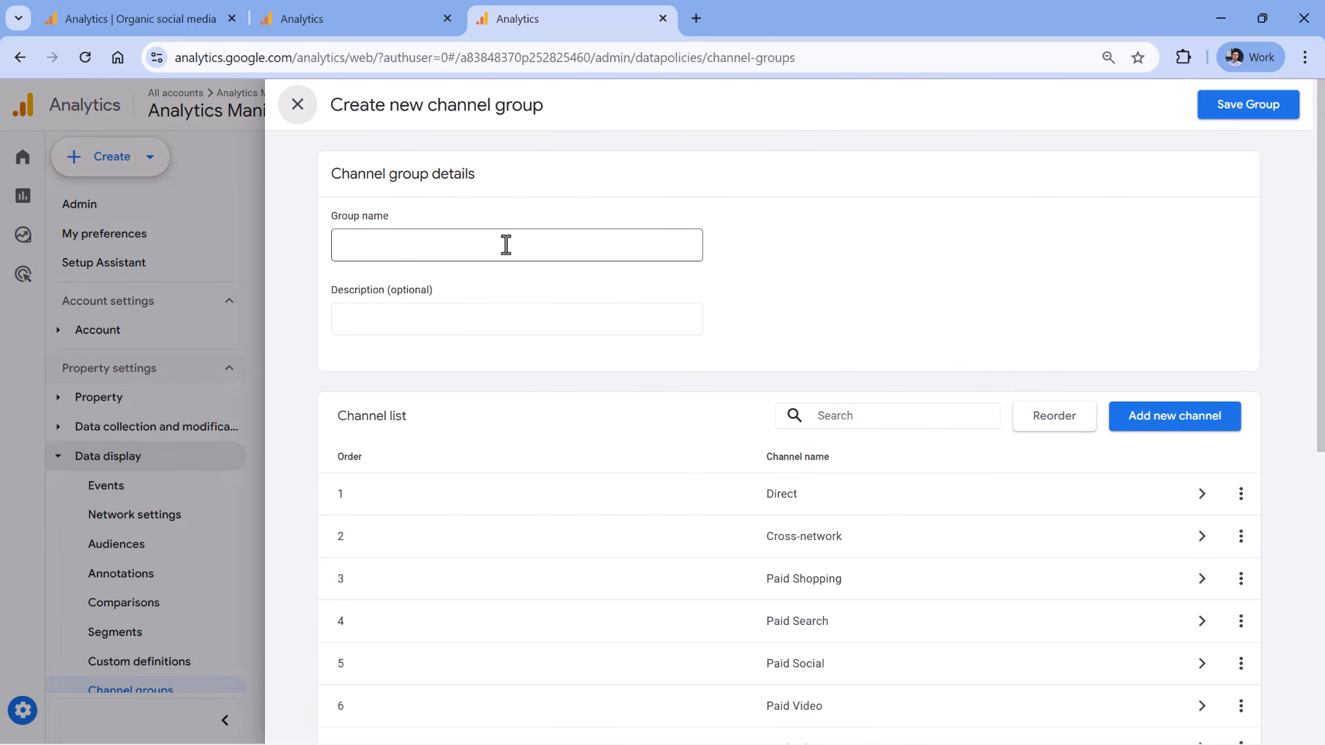
pyautogui.click(506, 252)
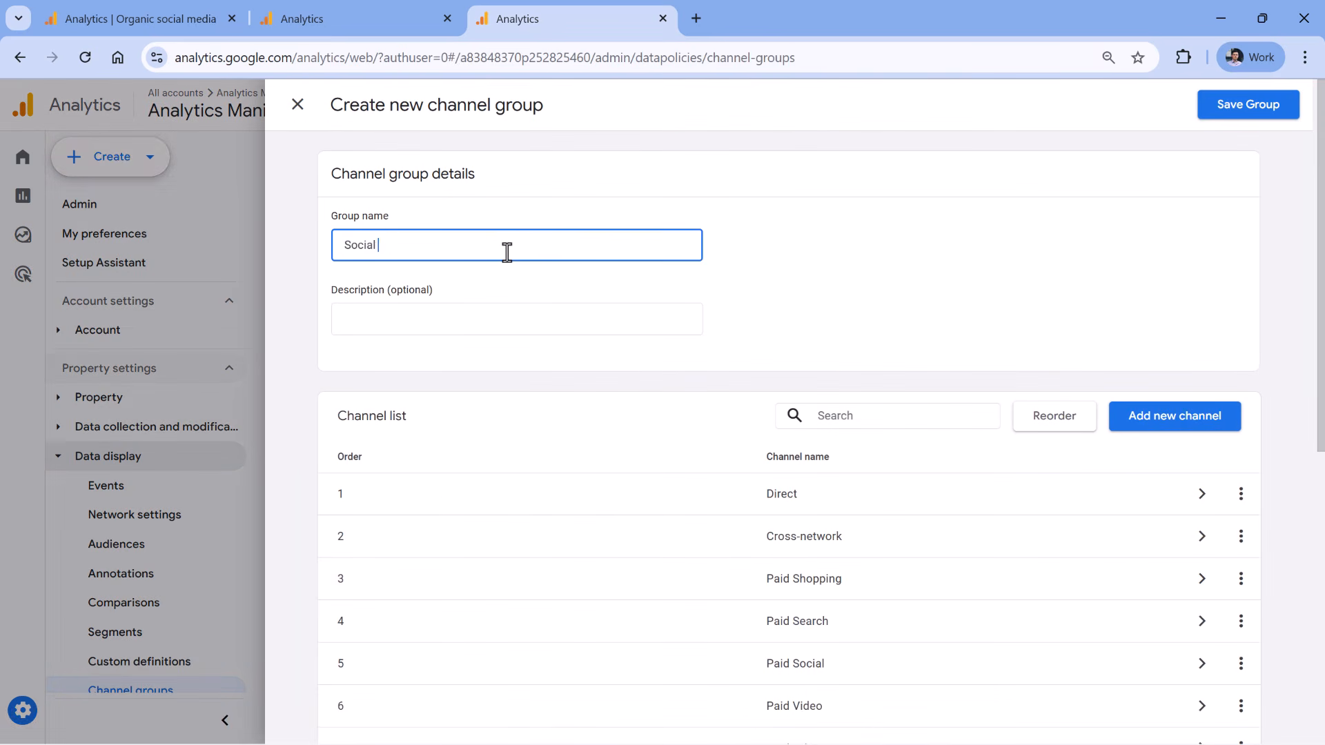
# Remove all predefined channels from the new group's channel list, from Direct through Mobile Push Notifications
pyautogui.click(1241, 493)
pyautogui.click(1176, 586)
pyautogui.click(1240, 494)
pyautogui.click(1178, 586)
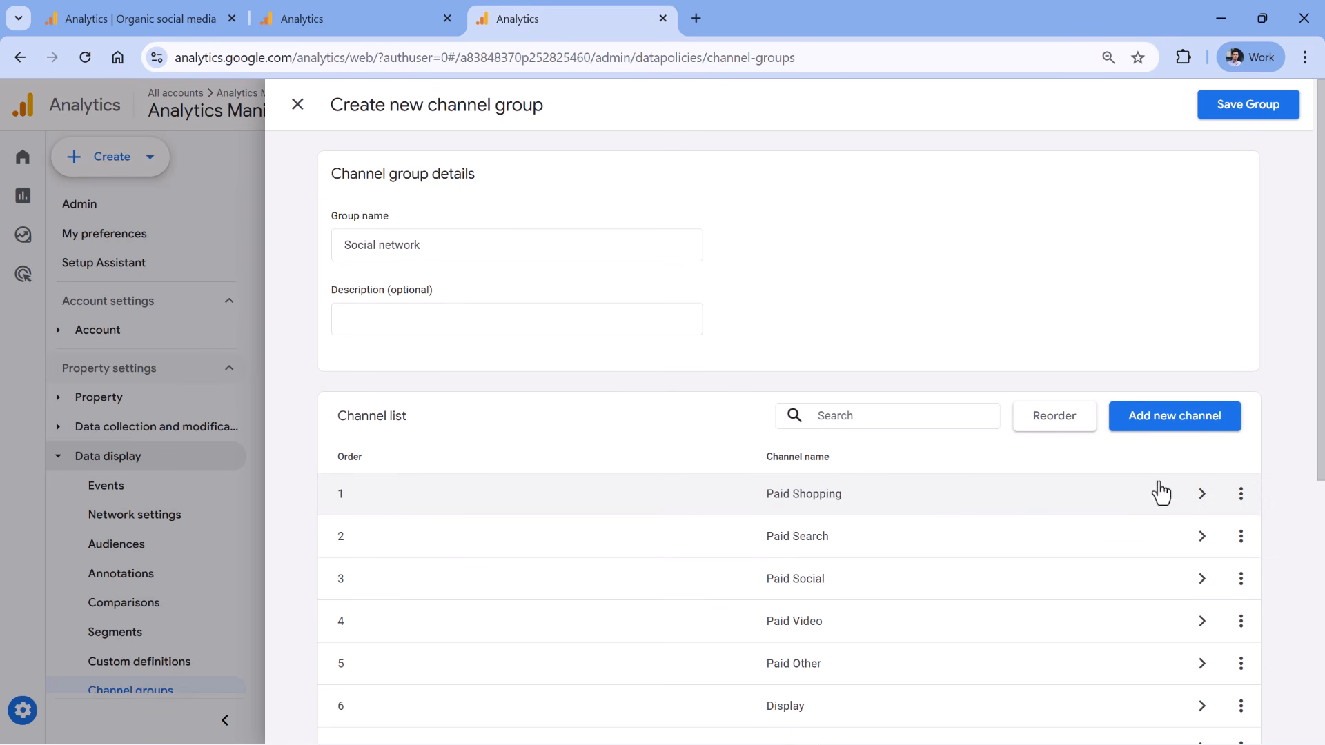
pyautogui.click(1241, 494)
pyautogui.click(1194, 582)
pyautogui.click(1242, 494)
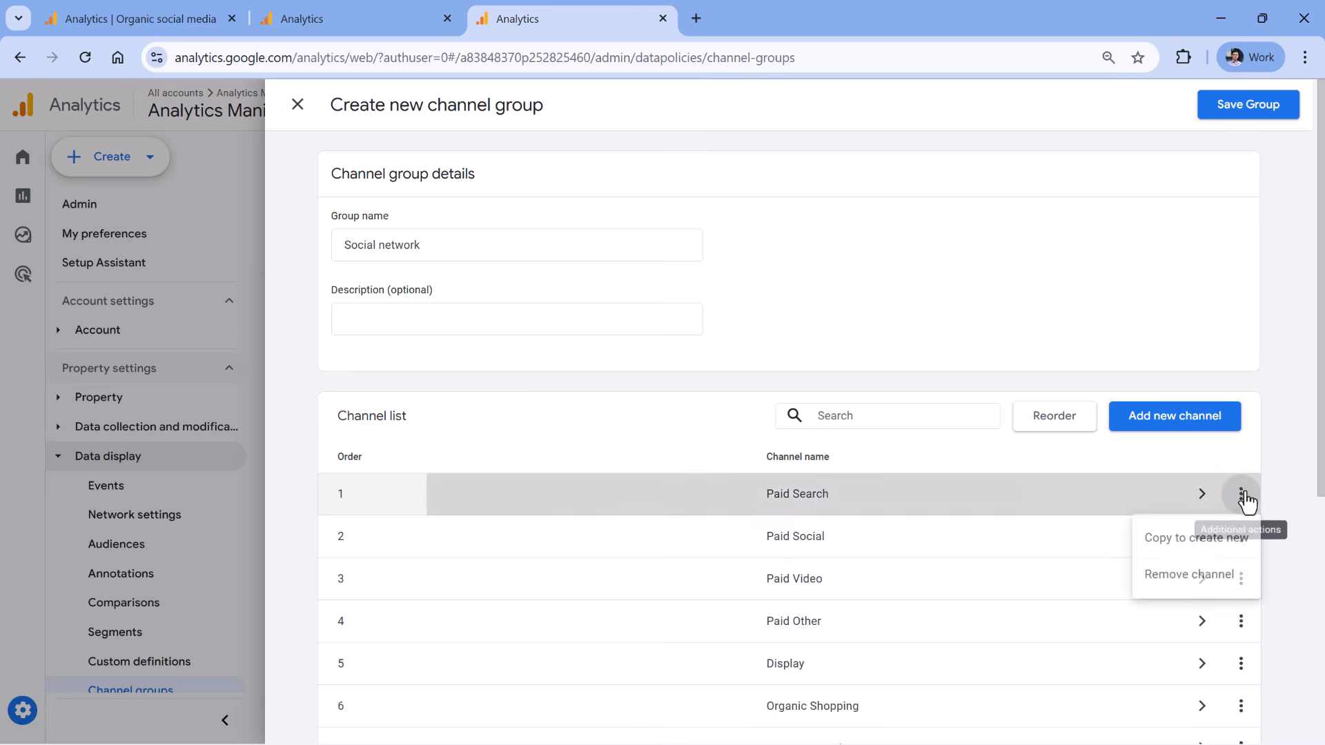
pyautogui.click(1209, 578)
pyautogui.click(1241, 496)
pyautogui.click(1220, 576)
pyautogui.click(1240, 494)
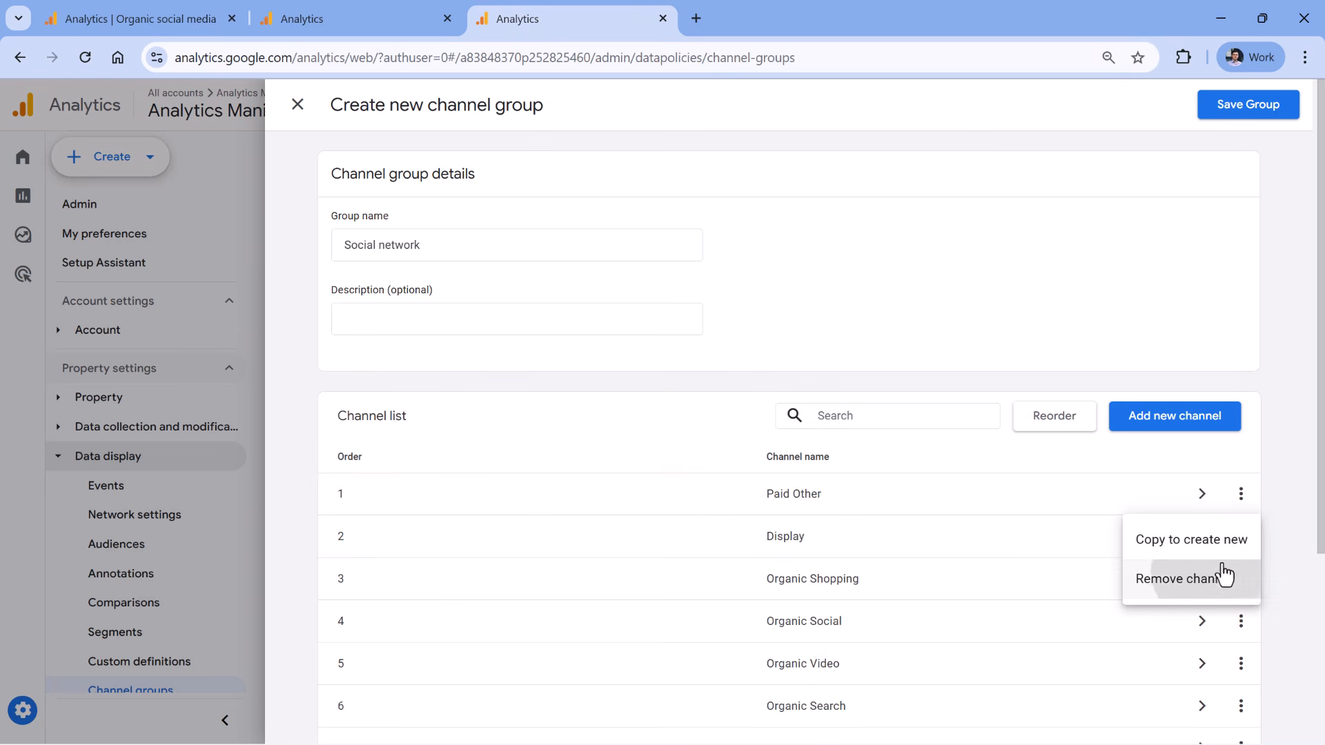
pyautogui.click(1231, 579)
pyautogui.click(1240, 493)
pyautogui.click(1231, 579)
pyautogui.click(1241, 494)
pyautogui.click(1231, 579)
pyautogui.click(1241, 494)
pyautogui.click(1231, 579)
pyautogui.click(1231, 580)
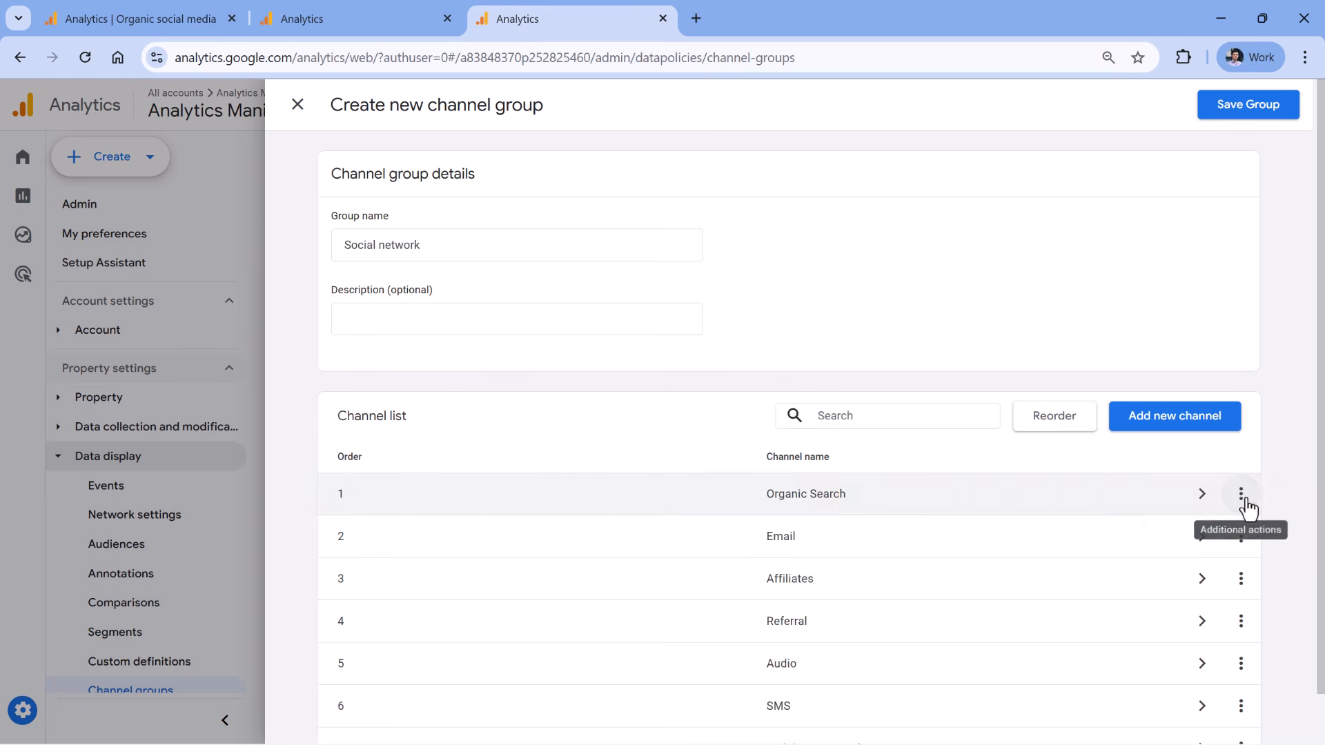
pyautogui.click(1231, 579)
pyautogui.click(1231, 580)
pyautogui.click(1231, 580)
pyautogui.click(1254, 493)
pyautogui.click(1231, 578)
pyautogui.click(1253, 493)
pyautogui.click(1231, 578)
pyautogui.click(1253, 494)
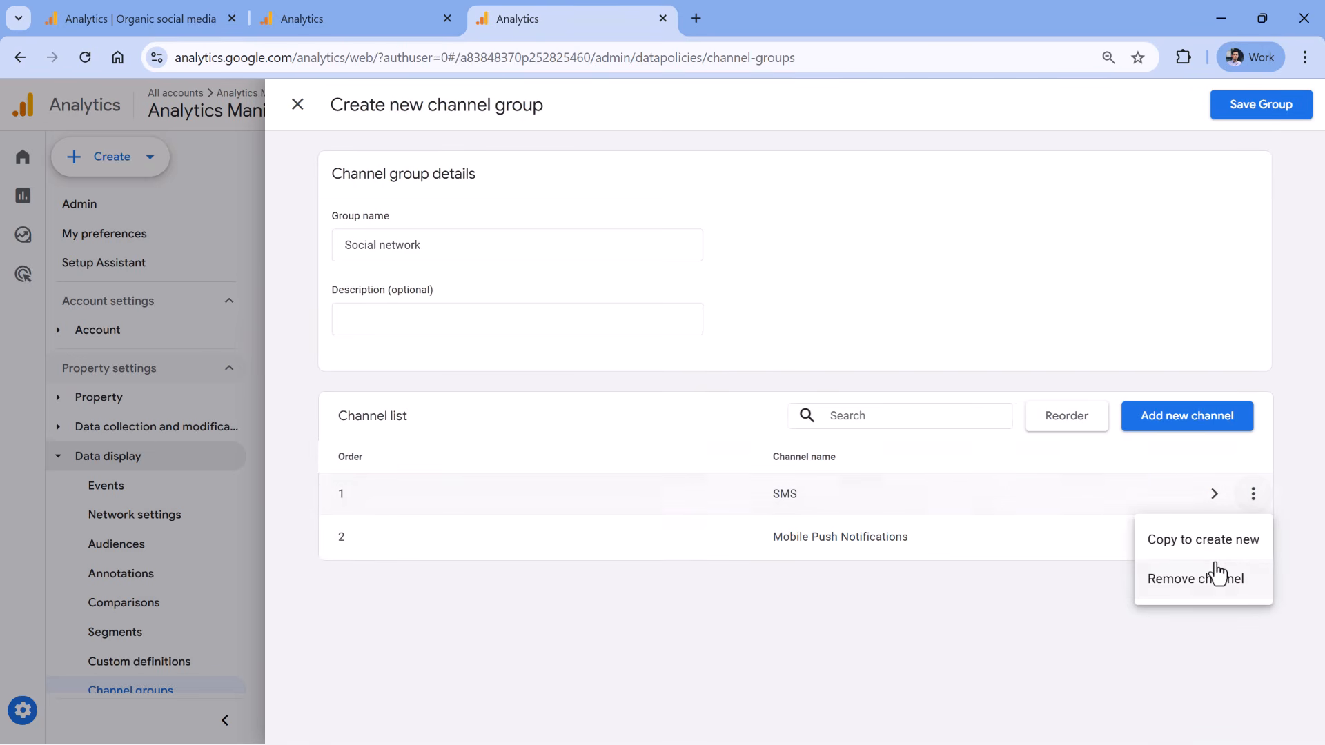
pyautogui.click(1212, 577)
pyautogui.click(1253, 494)
pyautogui.click(1180, 580)
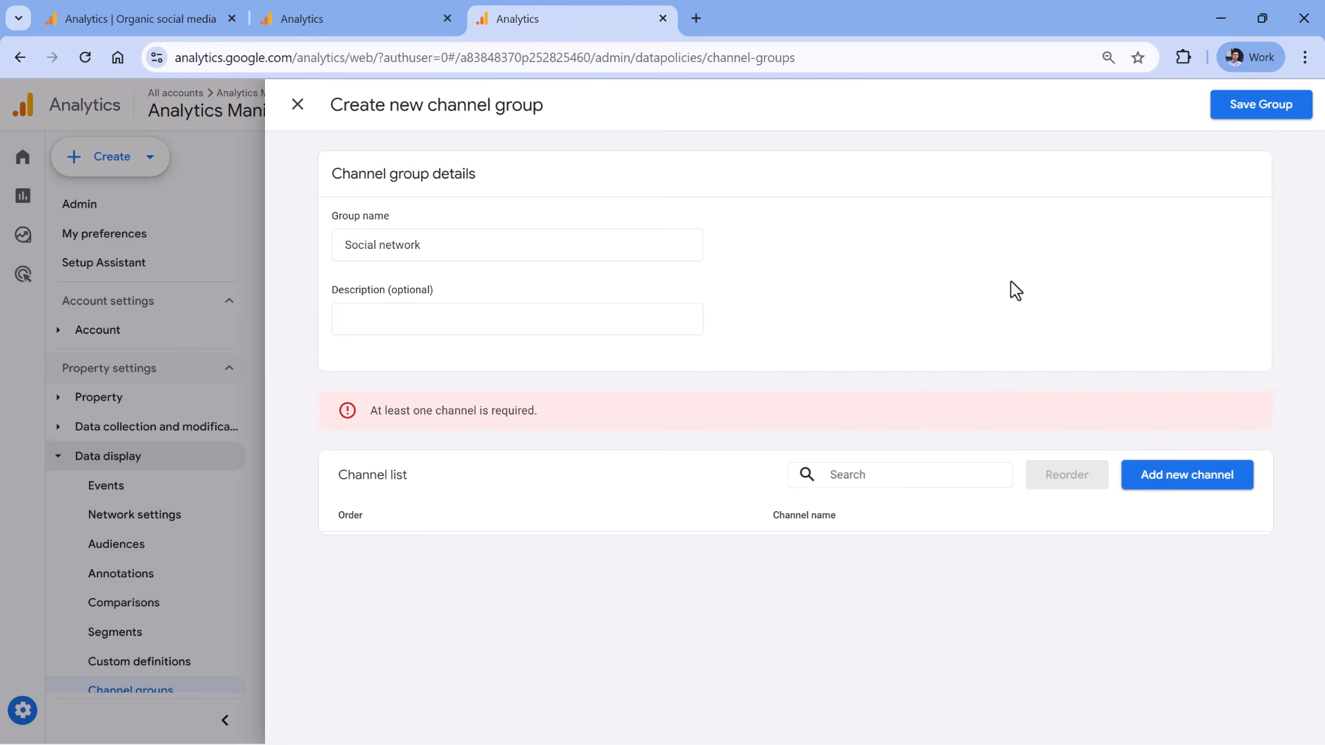
# Add a new channel named Paid Facebook to the Social network group
pyautogui.click(1193, 483)
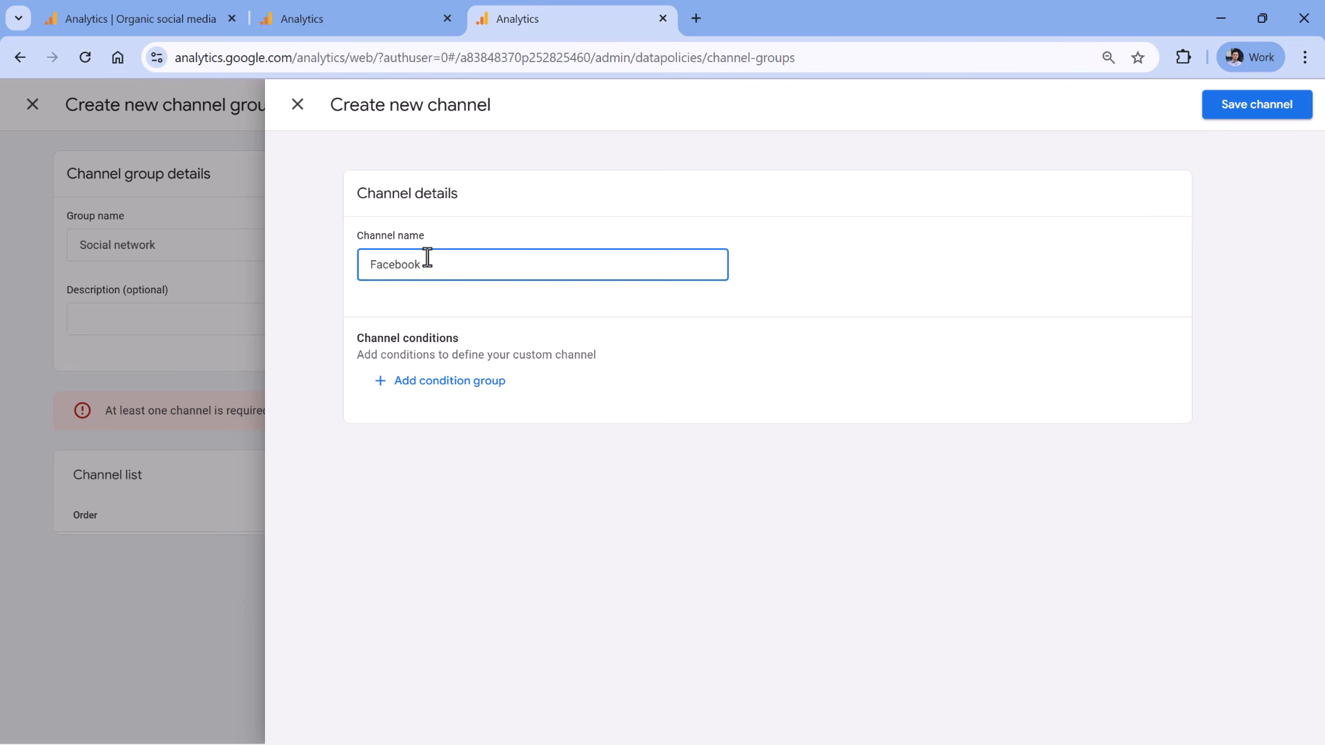
pyautogui.write('Facebook')
pyautogui.hotkey('ctrl', 'a')
pyautogui.write('Paid')
# Add a condition group to the Paid Facebook channel where Medium matches the regex cpc|paid
pyautogui.click(441, 383)
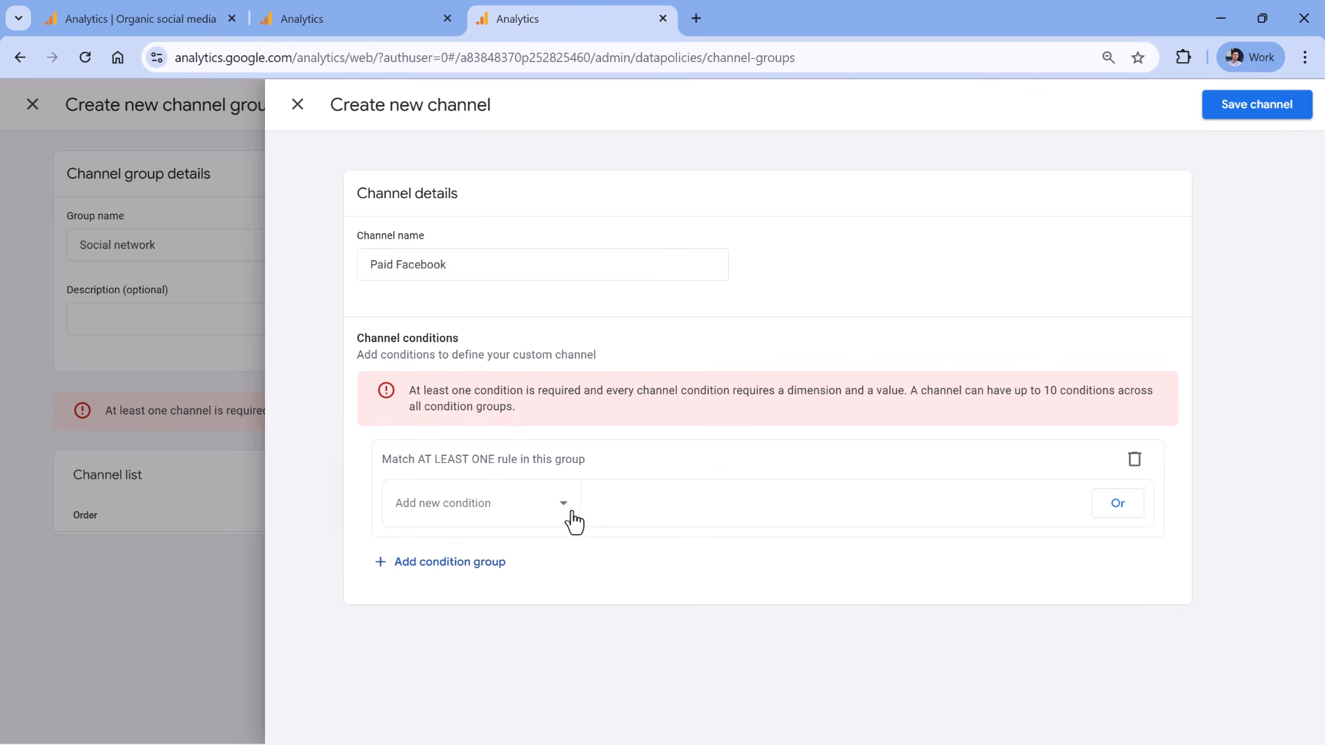
pyautogui.click(552, 519)
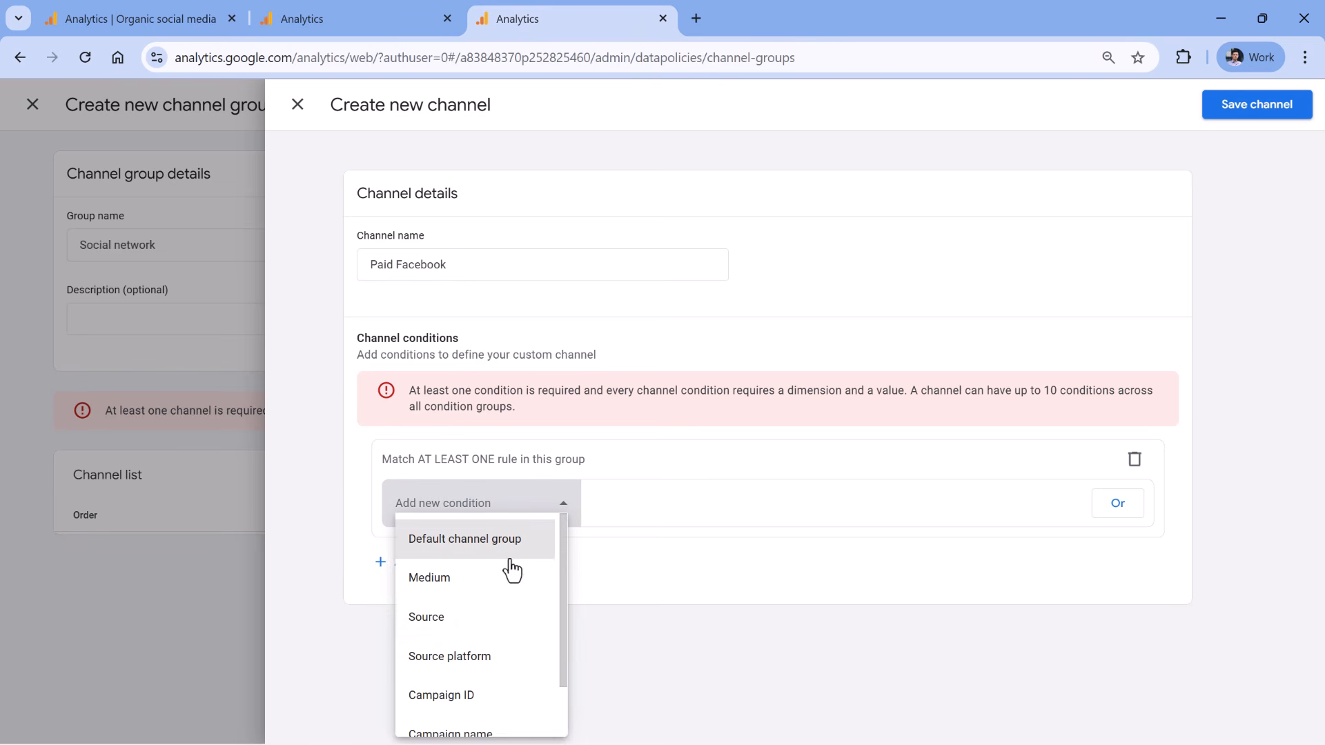
pyautogui.click(473, 590)
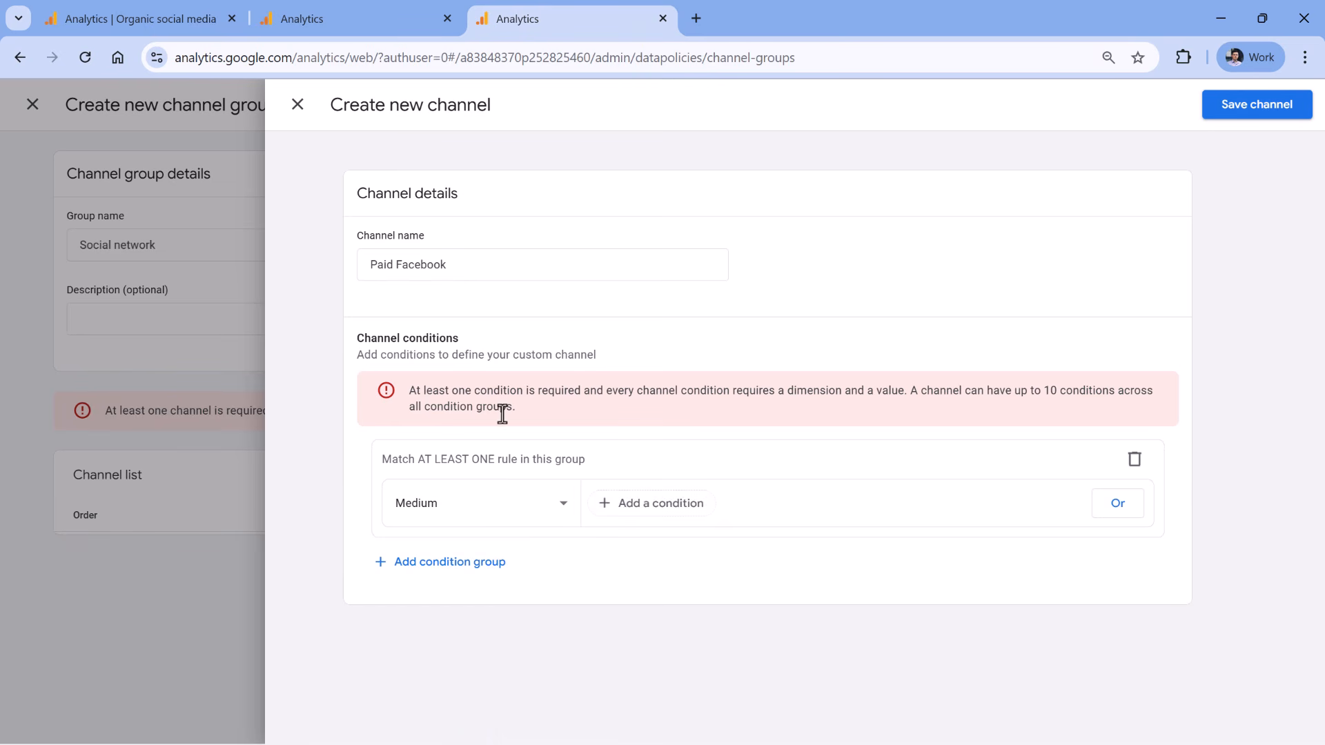
pyautogui.click(661, 514)
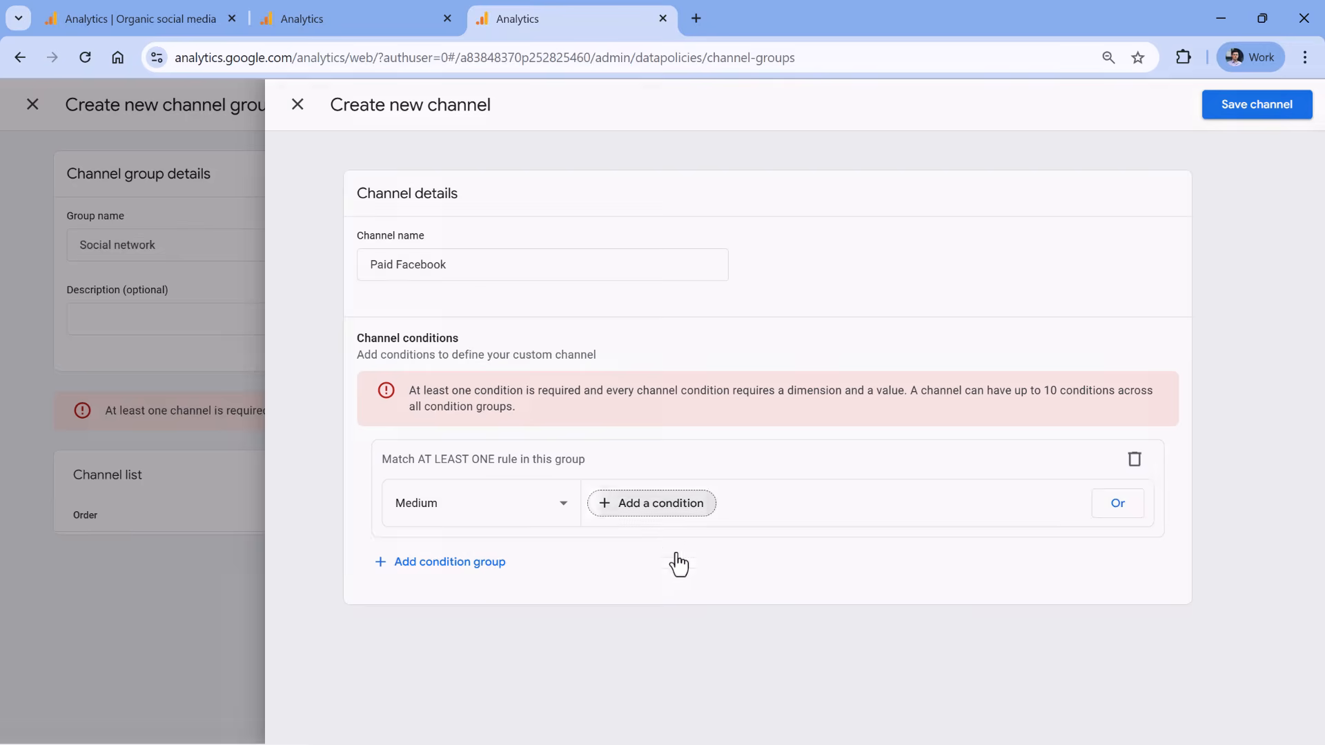
pyautogui.click(698, 546)
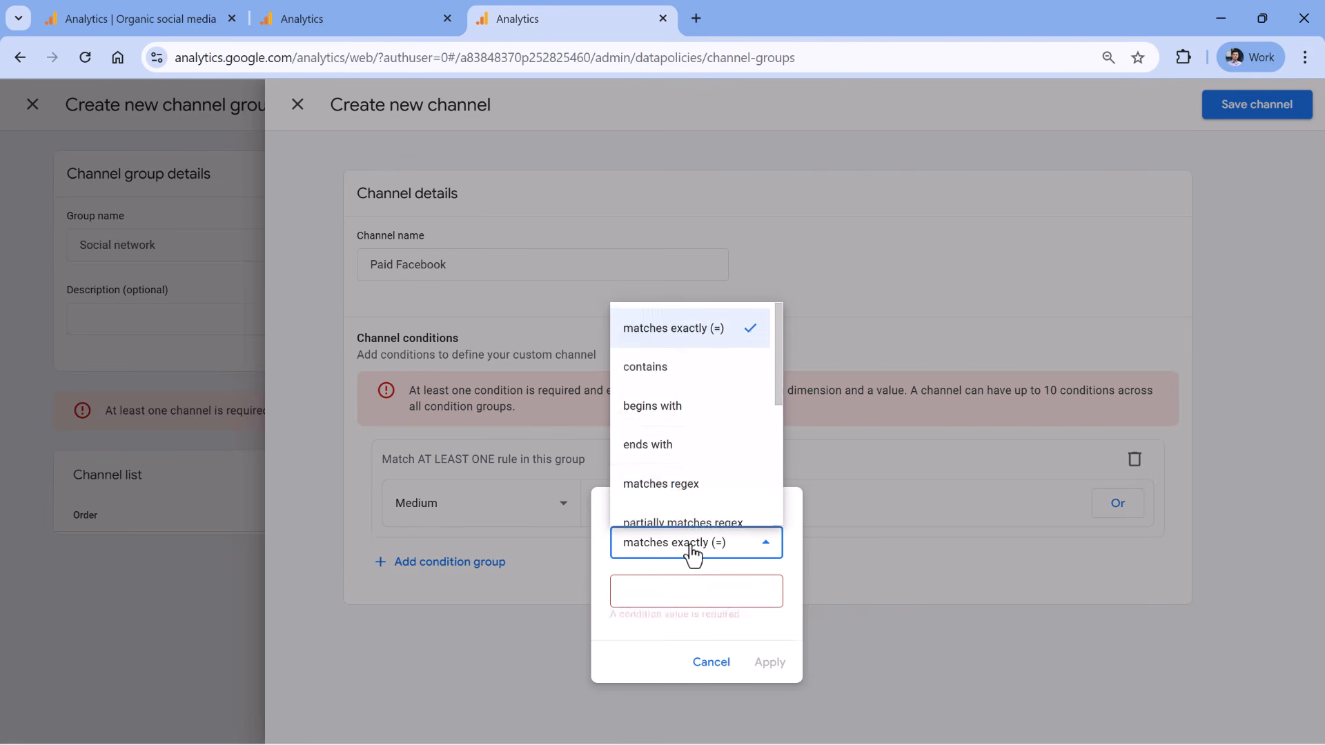
pyautogui.scroll(-3, 687, 433)
pyautogui.scroll(2, 682, 393)
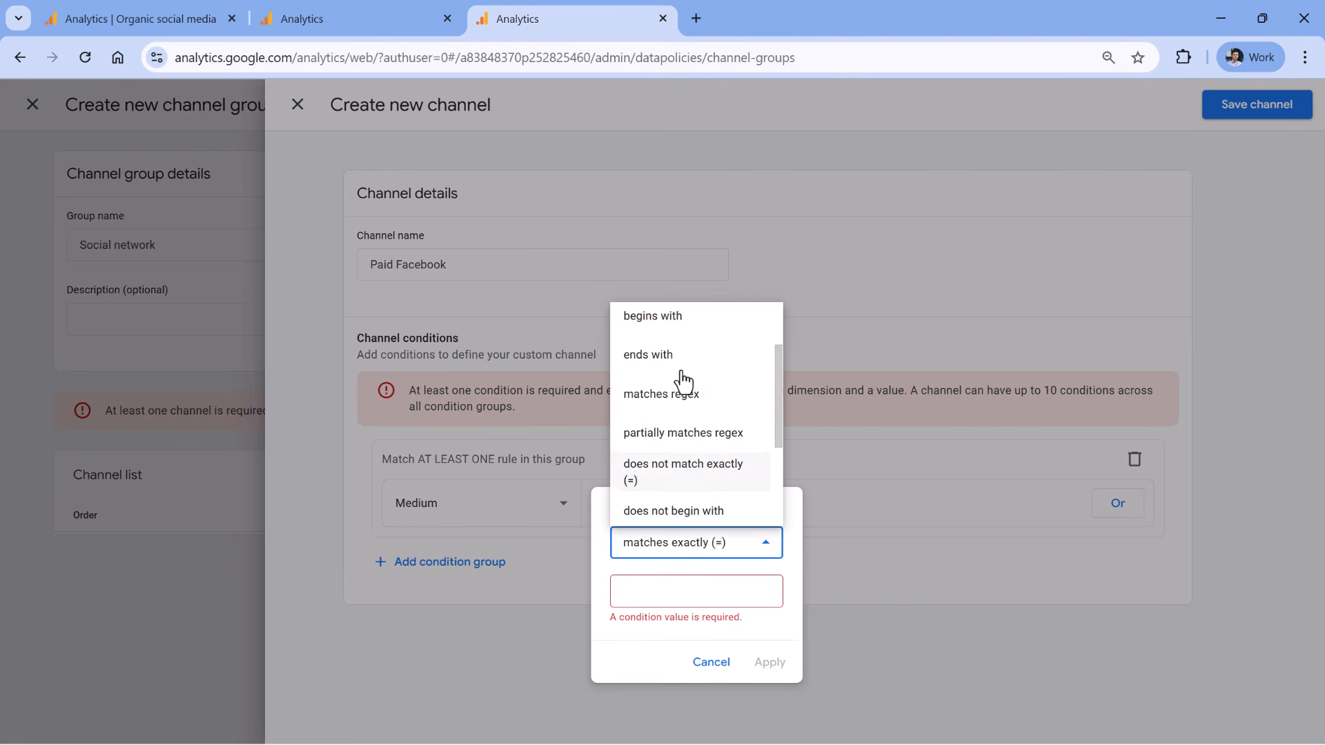
pyautogui.click(685, 384)
pyautogui.click(660, 594)
pyautogui.write('cpc')
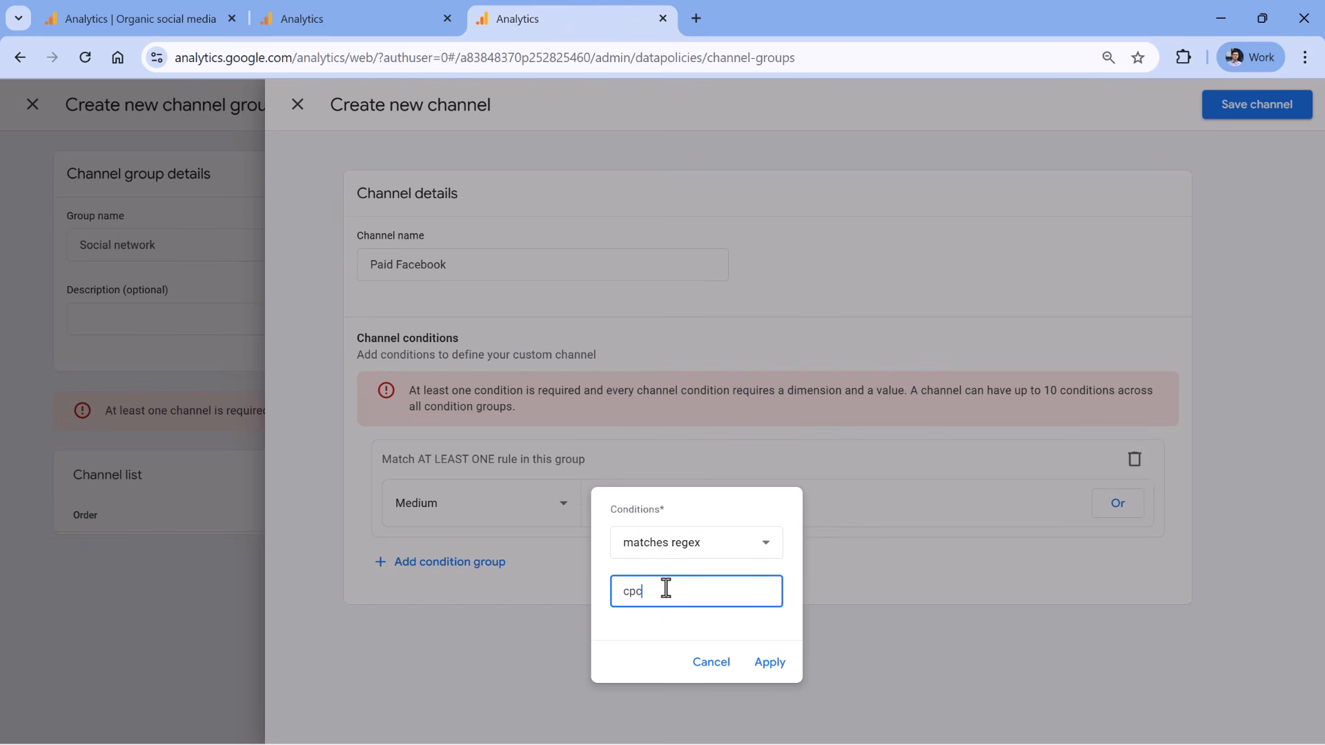
pyautogui.write('|paid')
pyautogui.click(767, 660)
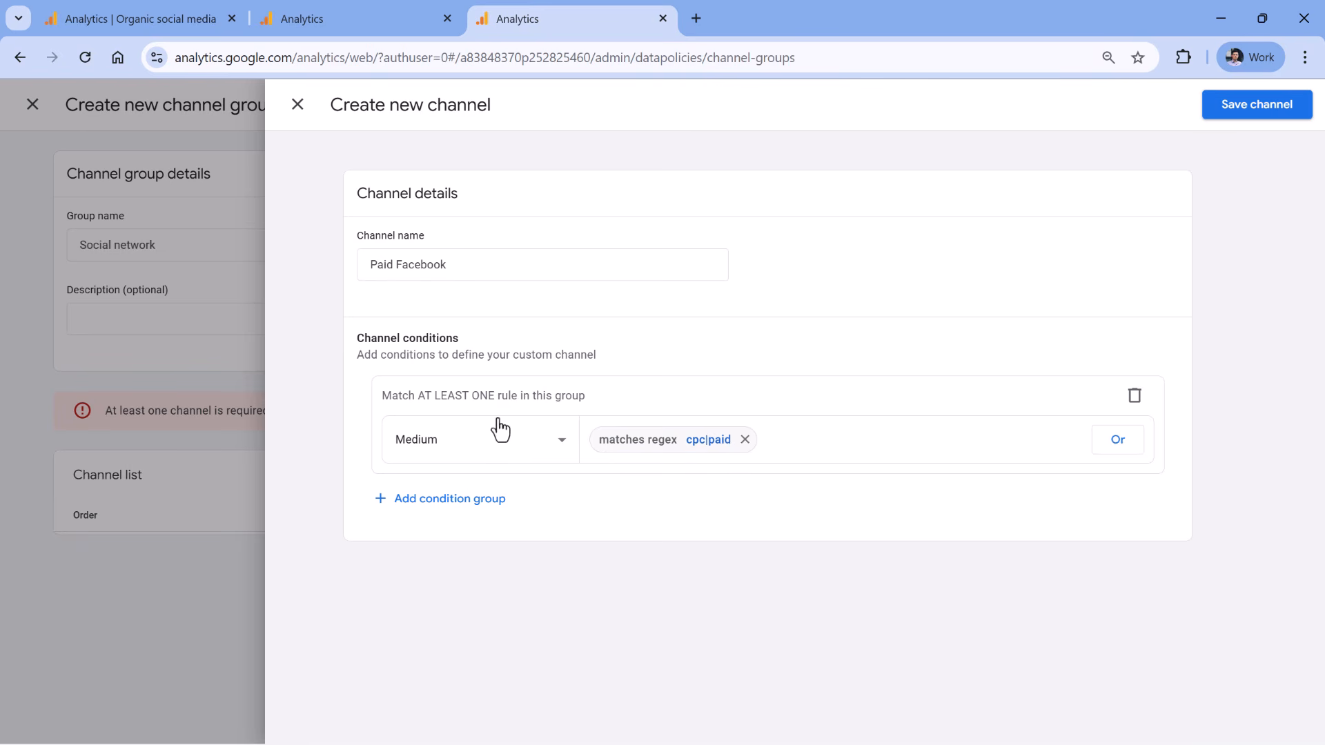
# Add a second condition group to the Paid Facebook channel where Source contains facebook.com
pyautogui.click(438, 498)
pyautogui.click(465, 639)
pyautogui.click(441, 503)
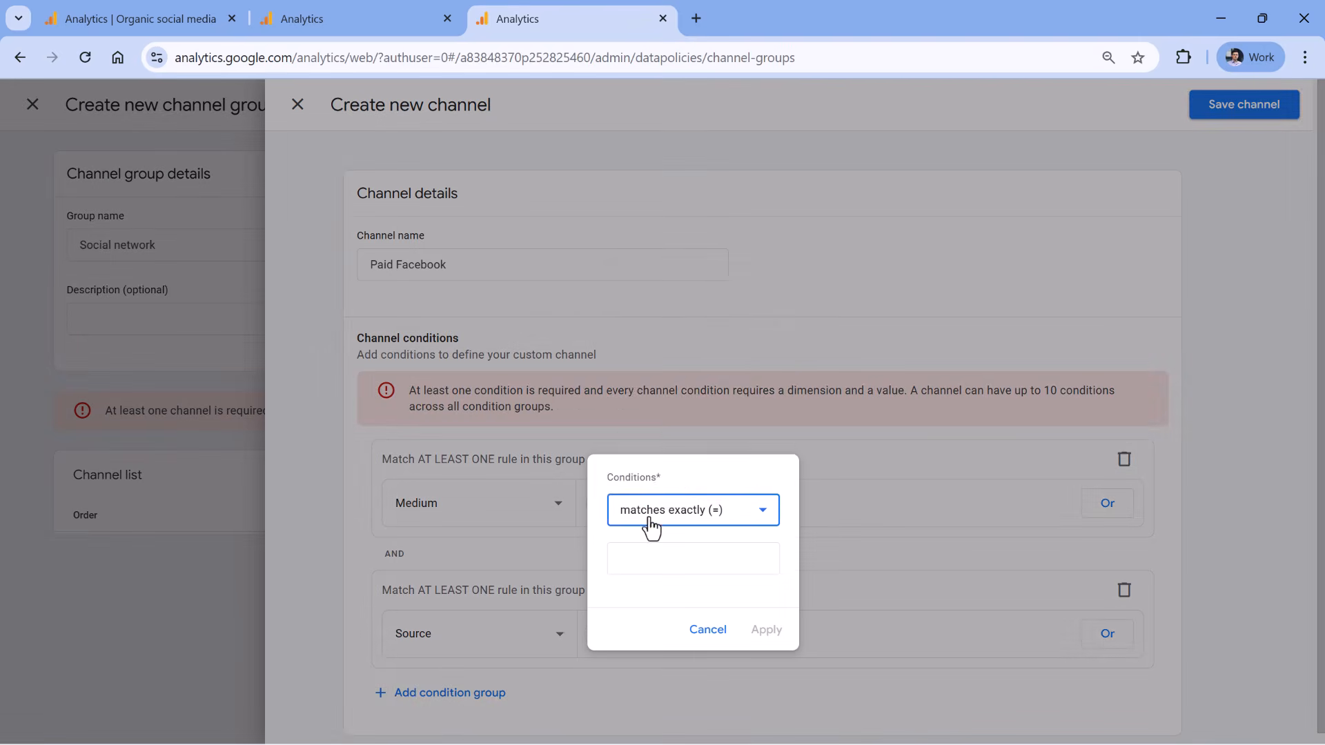
pyautogui.click(655, 510)
pyautogui.click(642, 335)
pyautogui.write('facebook.com')
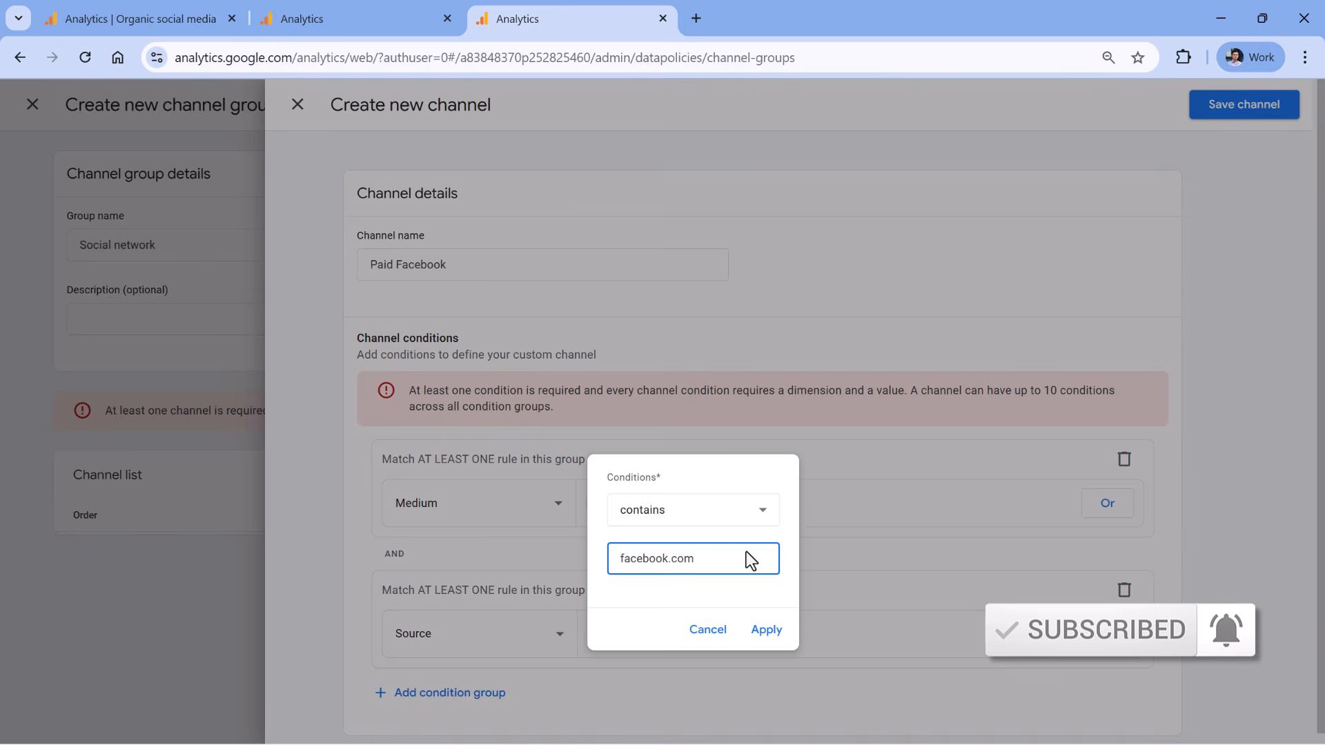
pyautogui.click(759, 632)
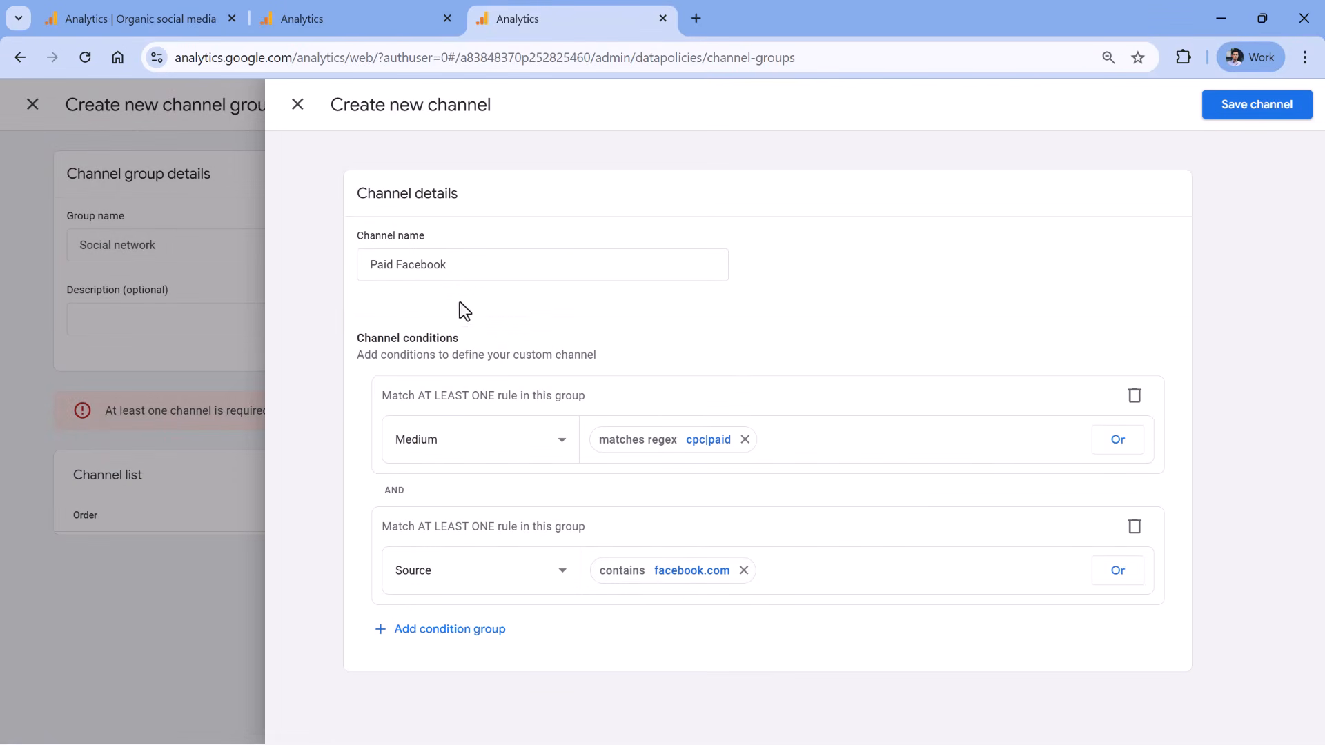
pyautogui.moveTo(448, 265); pyautogui.dragTo(399, 265)
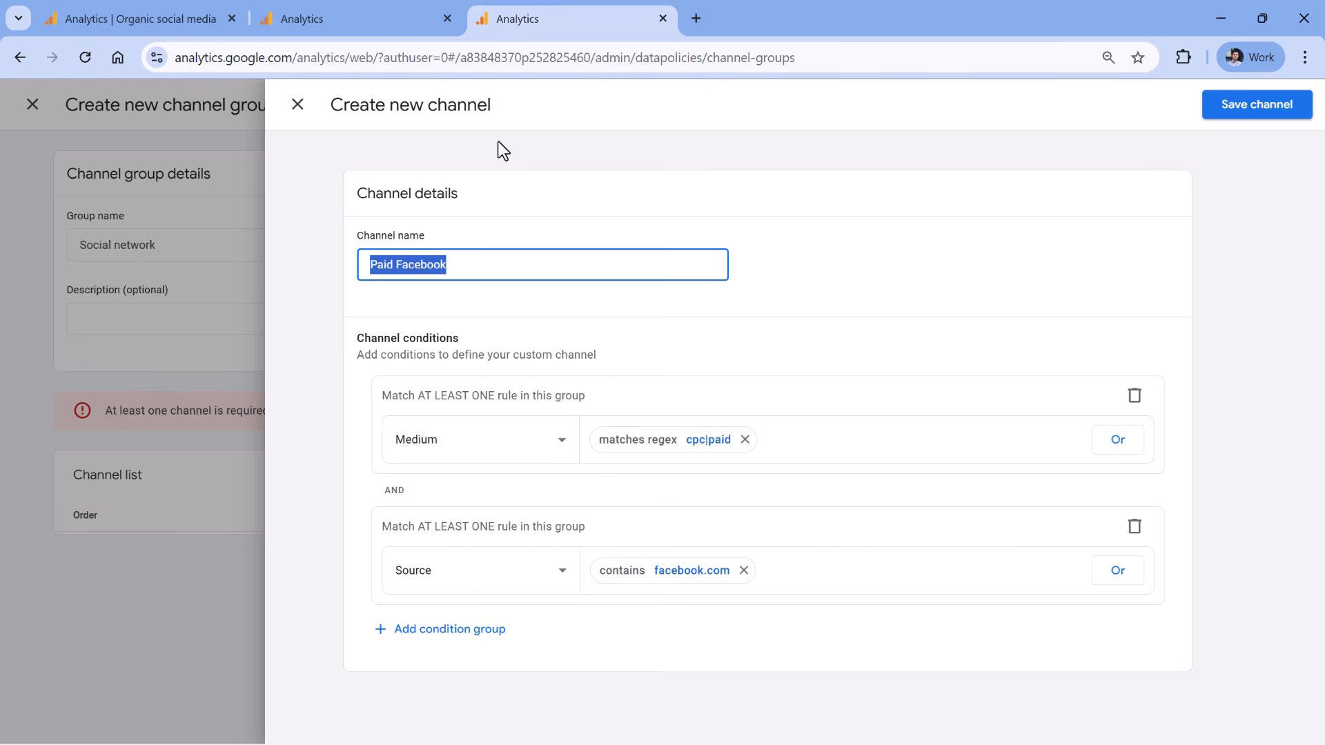
# Open the Traffic acquisition report and filter it to Session default channel group exactly matches Paid Social
pyautogui.click(141, 28)
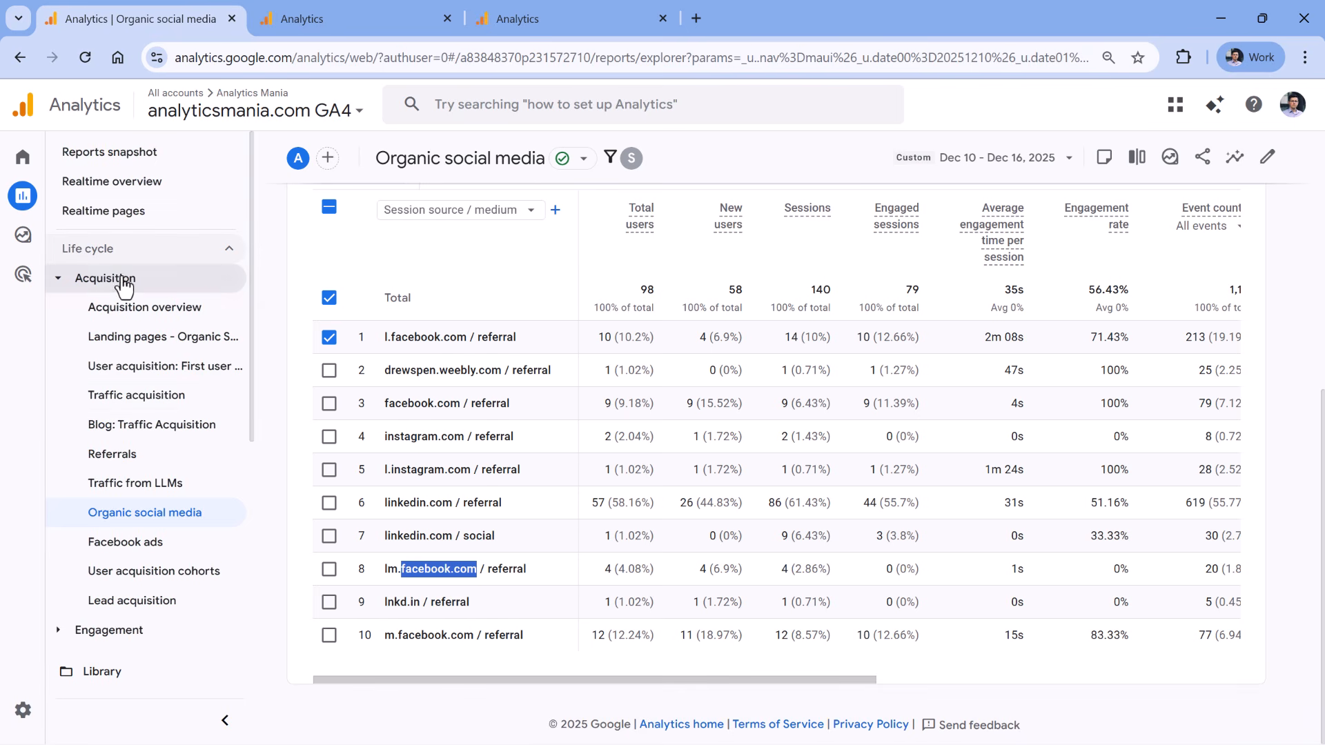
pyautogui.click(149, 401)
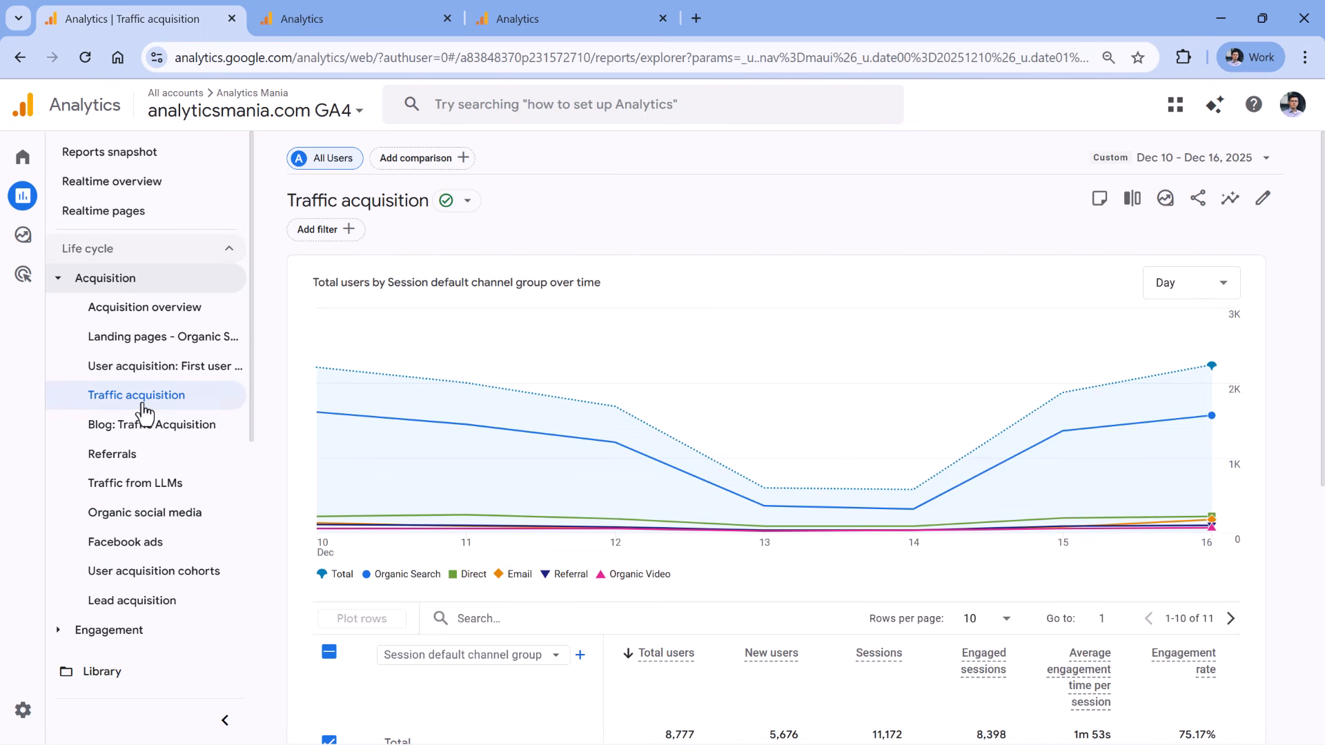
pyautogui.click(347, 230)
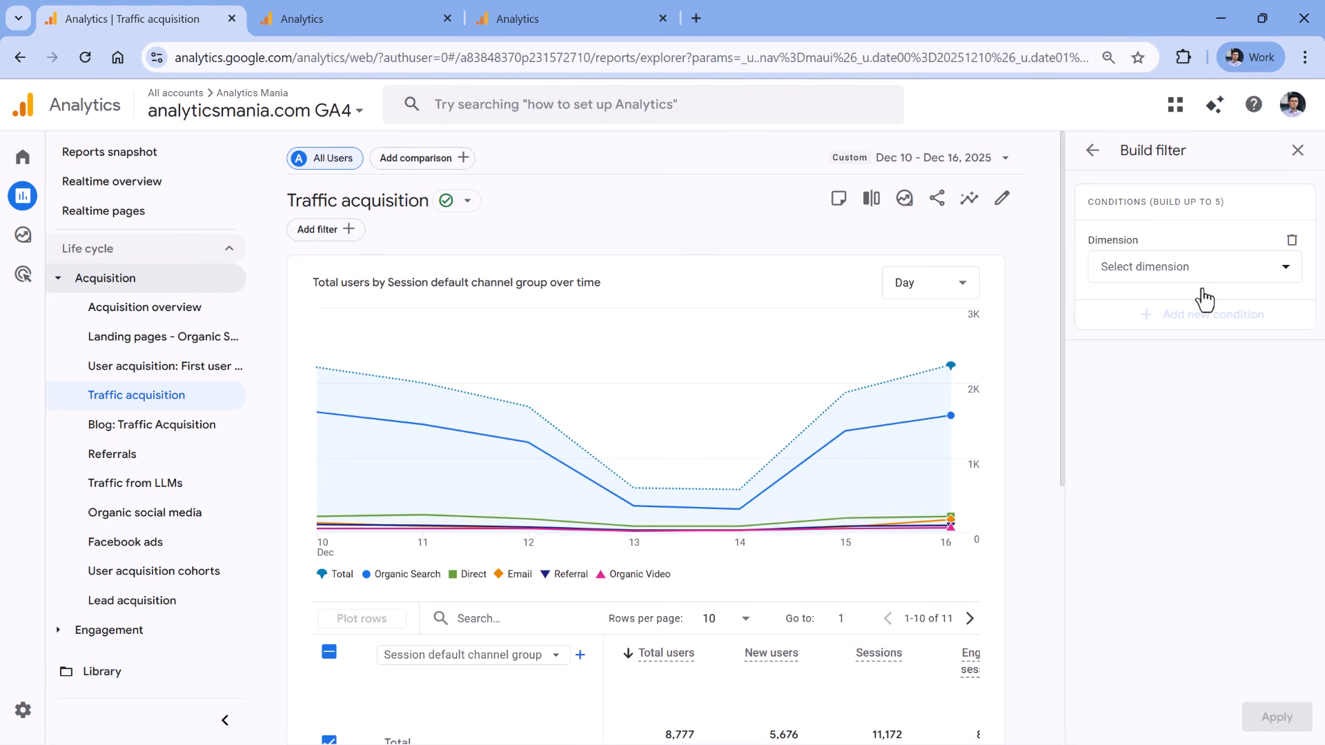
pyautogui.click(1242, 267)
pyautogui.write('session de')
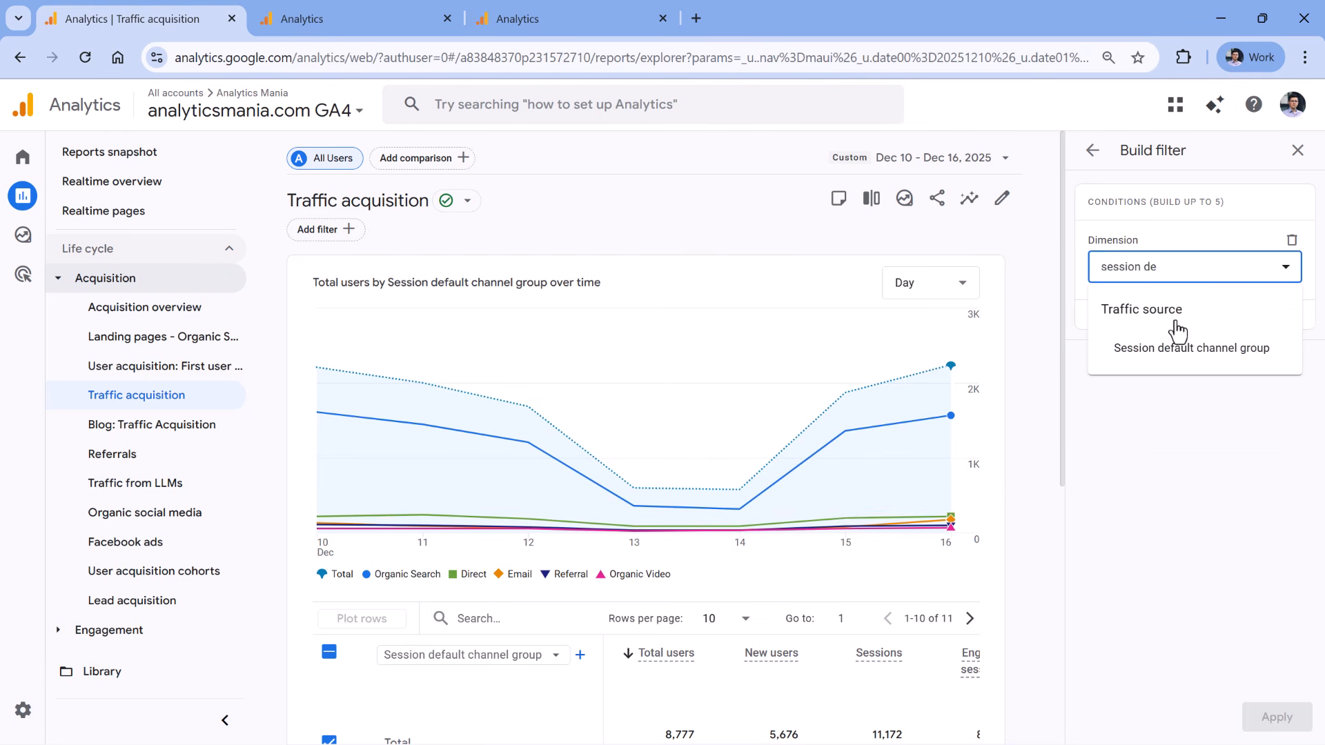
pyautogui.click(1180, 347)
pyautogui.click(1166, 326)
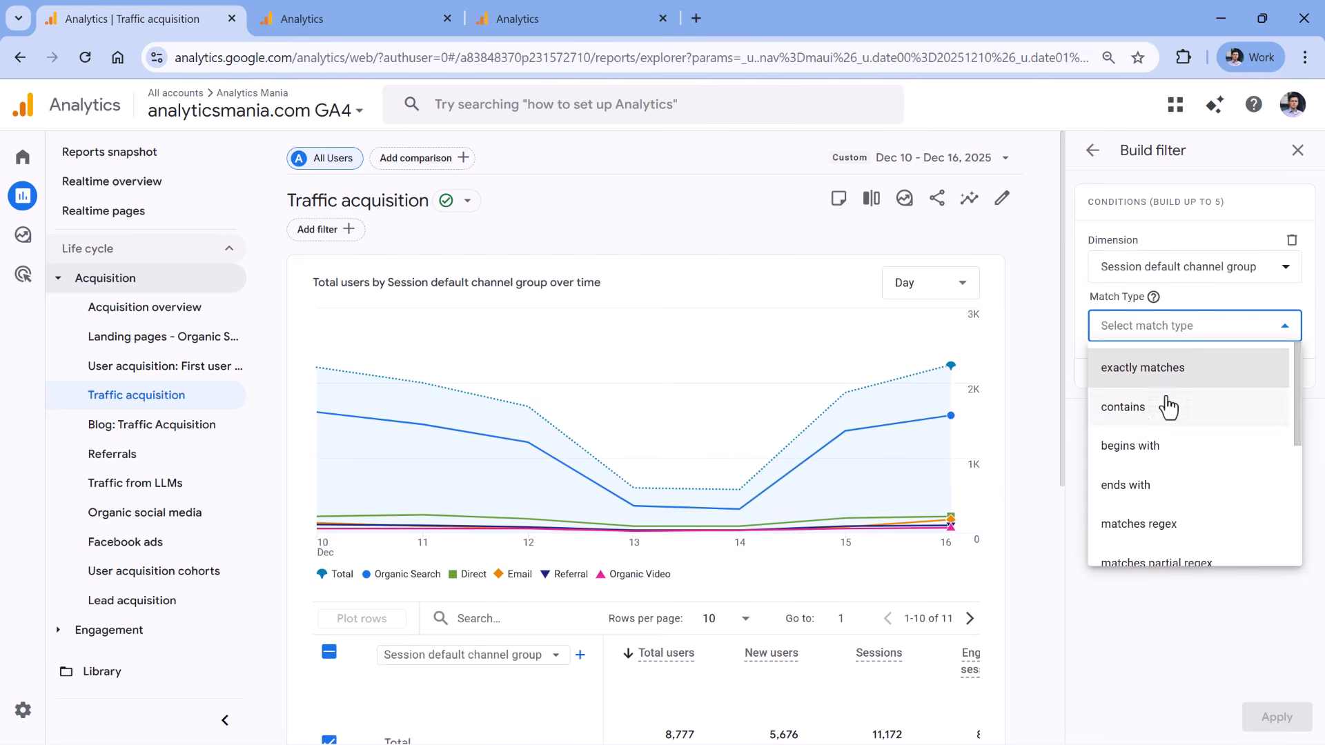
pyautogui.click(1168, 368)
pyautogui.click(1188, 391)
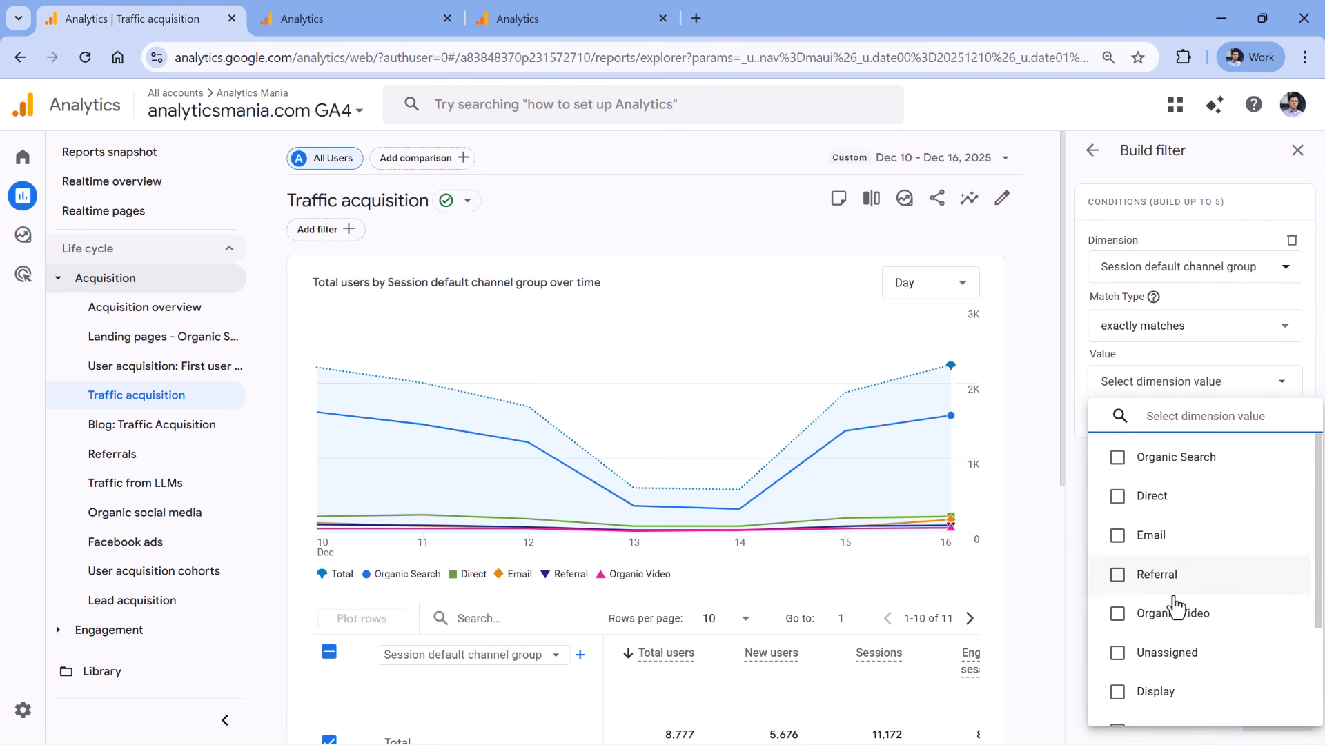
pyautogui.scroll(-2, 1166, 621)
pyautogui.click(1118, 663)
pyautogui.click(1079, 442)
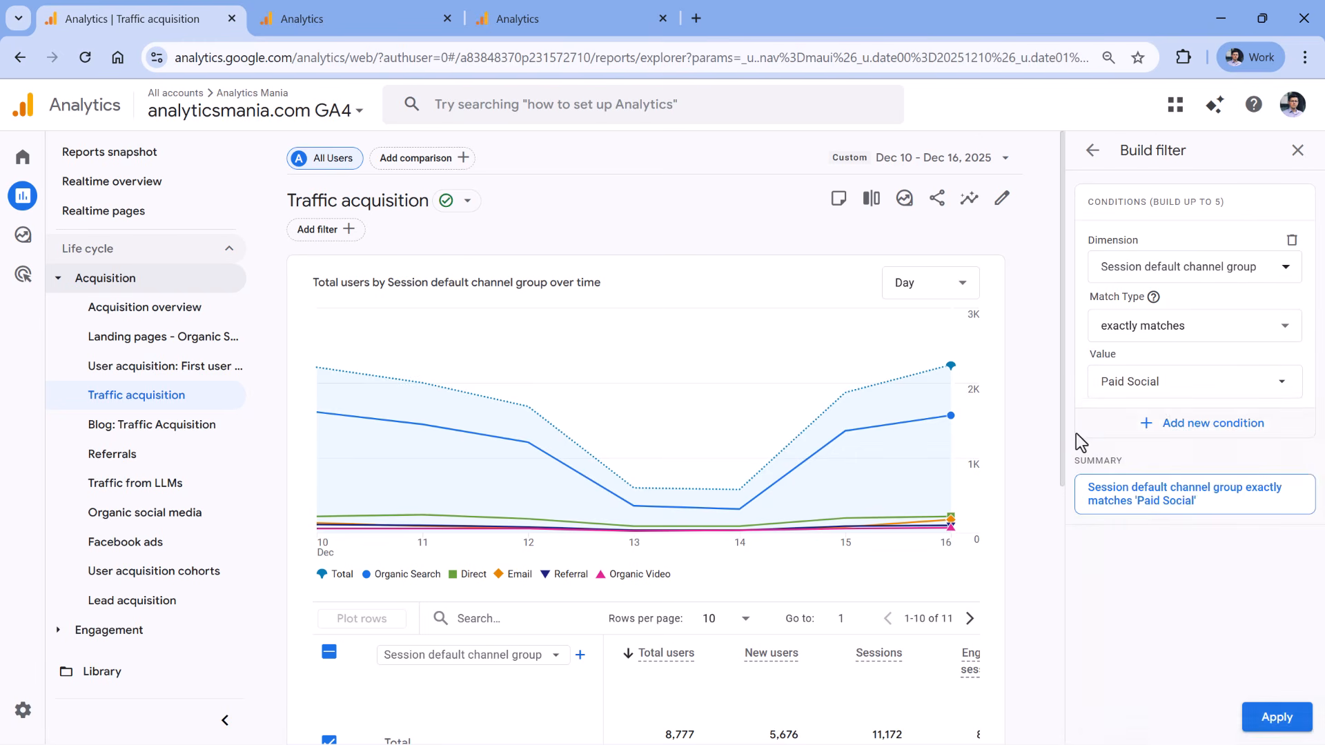
pyautogui.click(1276, 718)
# Change the primary dimension of the Traffic acquisition table to Session source / medium
pyautogui.scroll(-2, 494, 296)
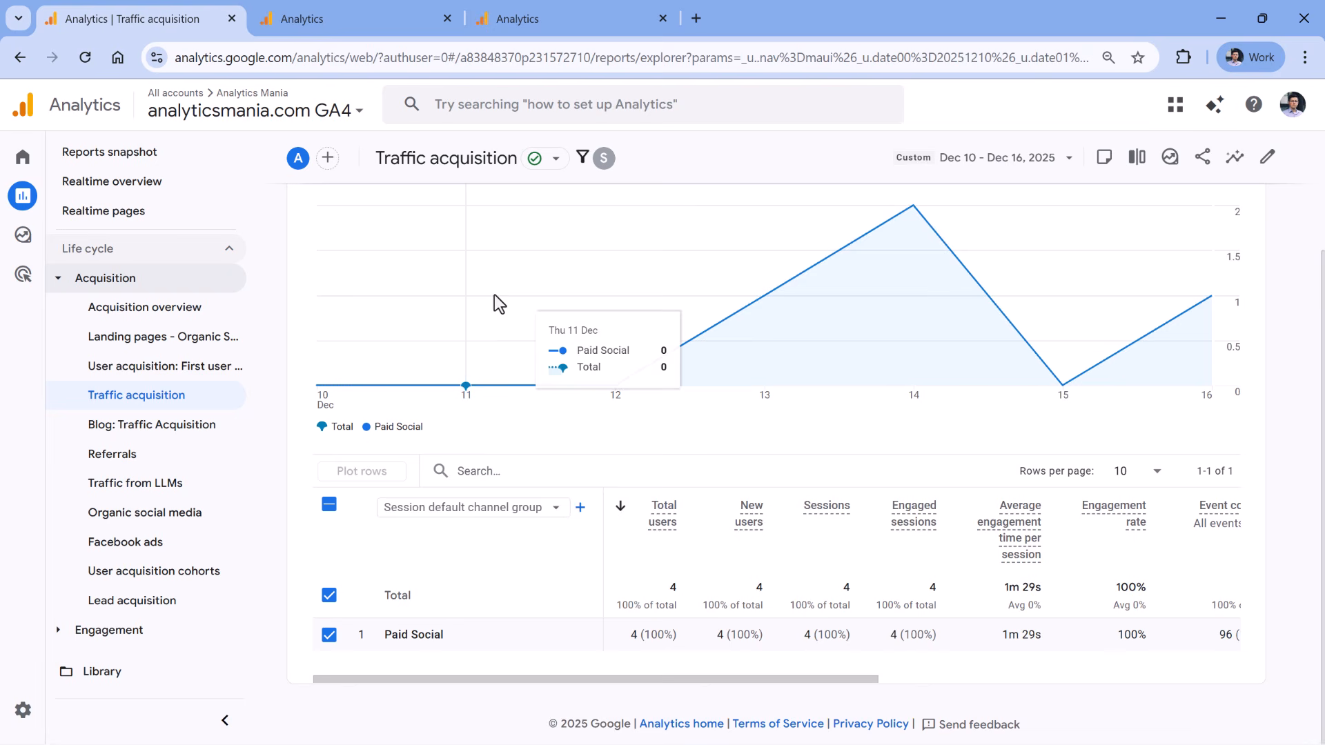
pyautogui.click(491, 502)
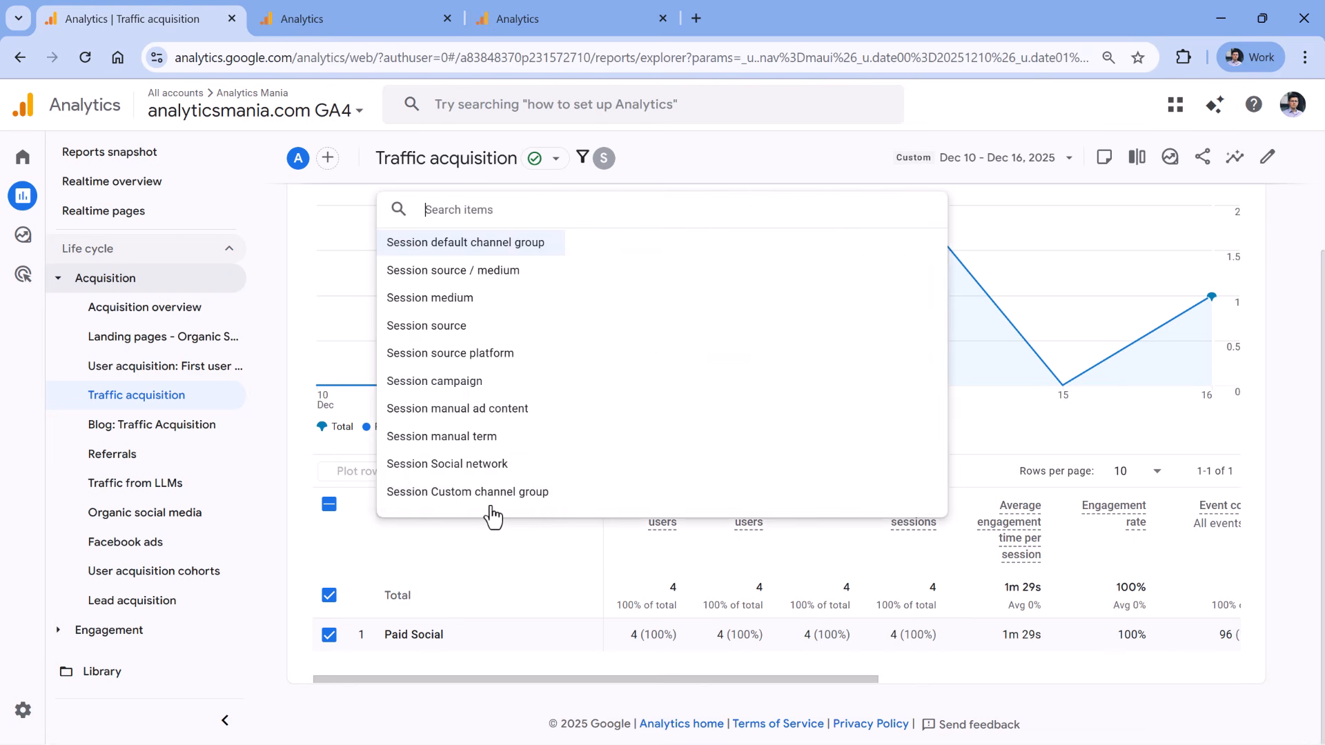
pyautogui.click(464, 273)
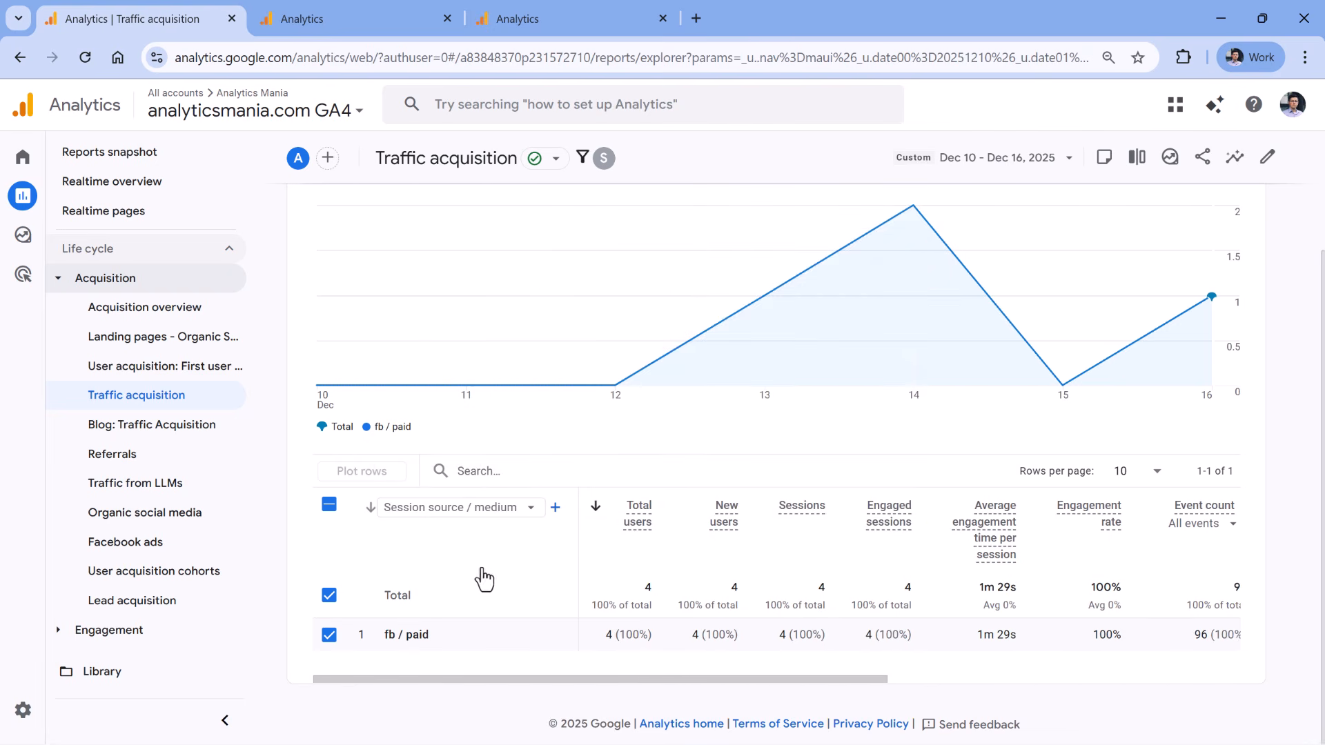
# Compare the paid medium in the Traffic acquisition report with the conditions of the new Paid Facebook channel
pyautogui.doubleClick(418, 635)
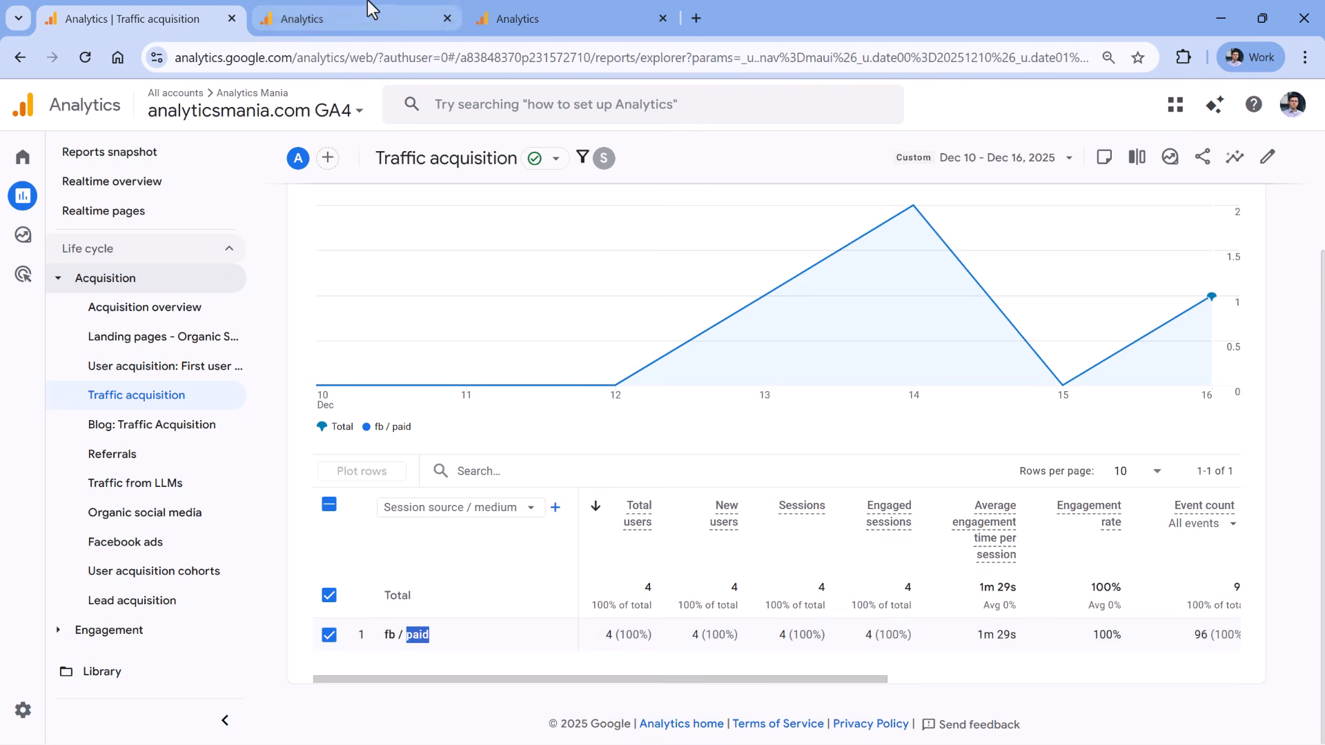
pyautogui.click(380, 26)
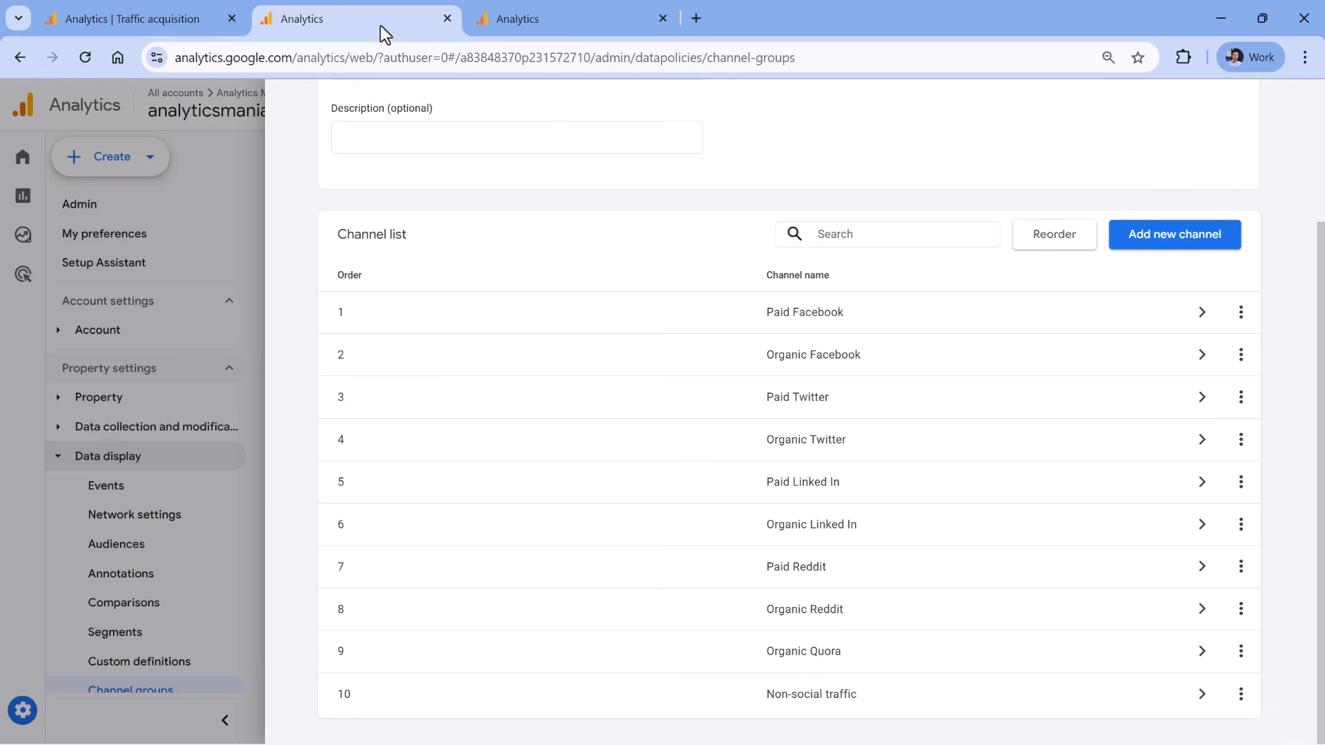
pyautogui.click(541, 14)
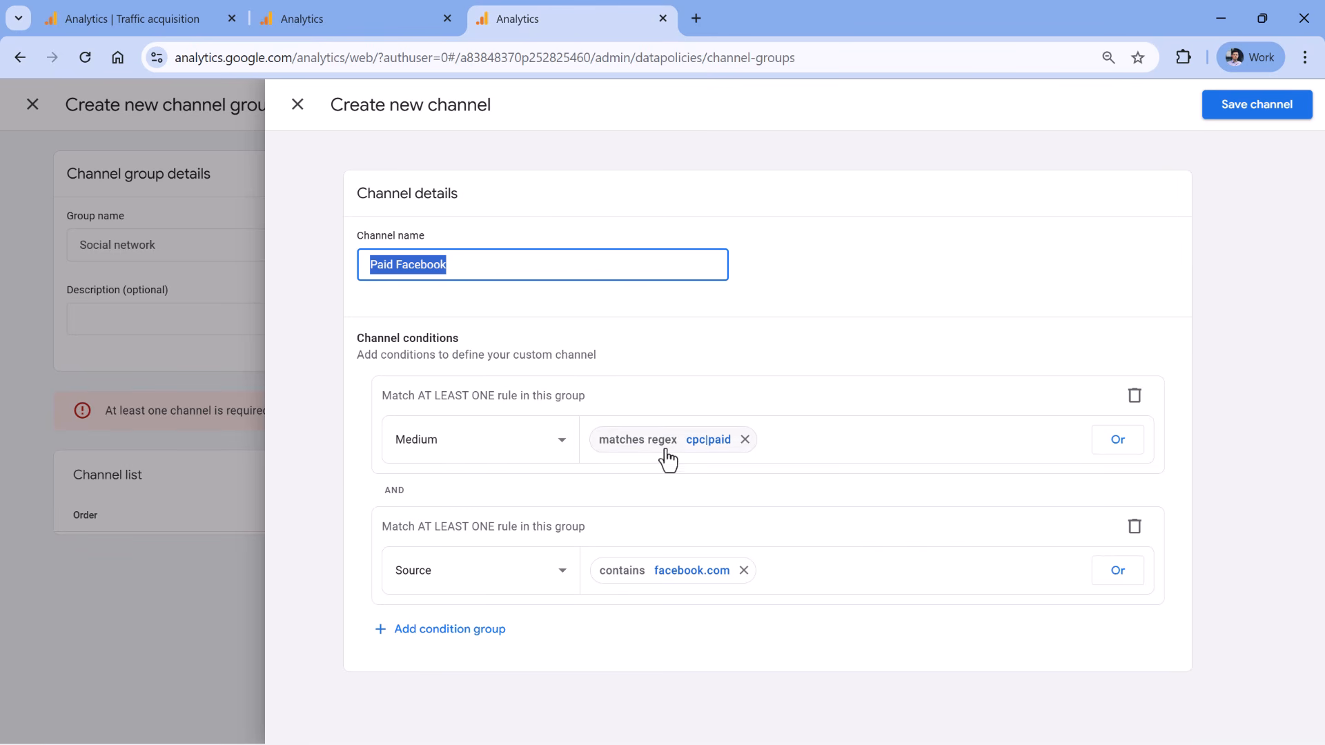
pyautogui.click(182, 20)
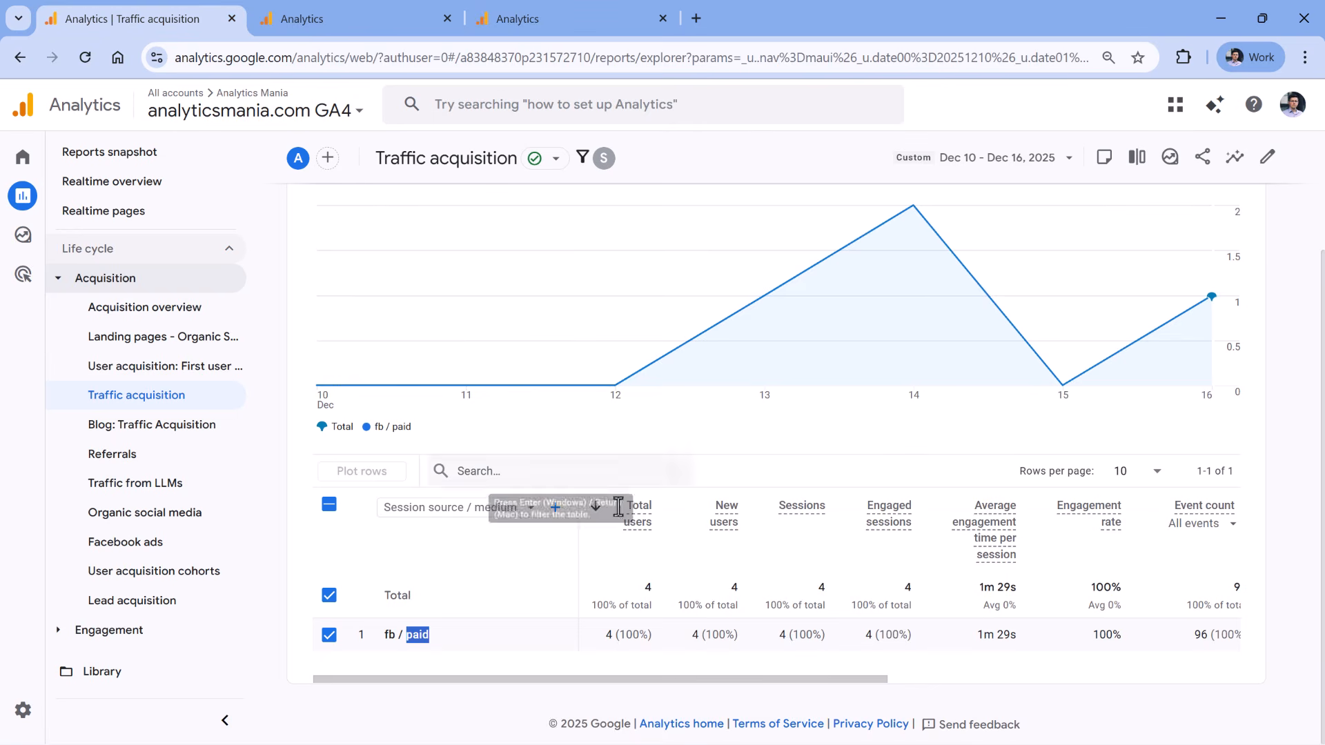
pyautogui.click(560, 10)
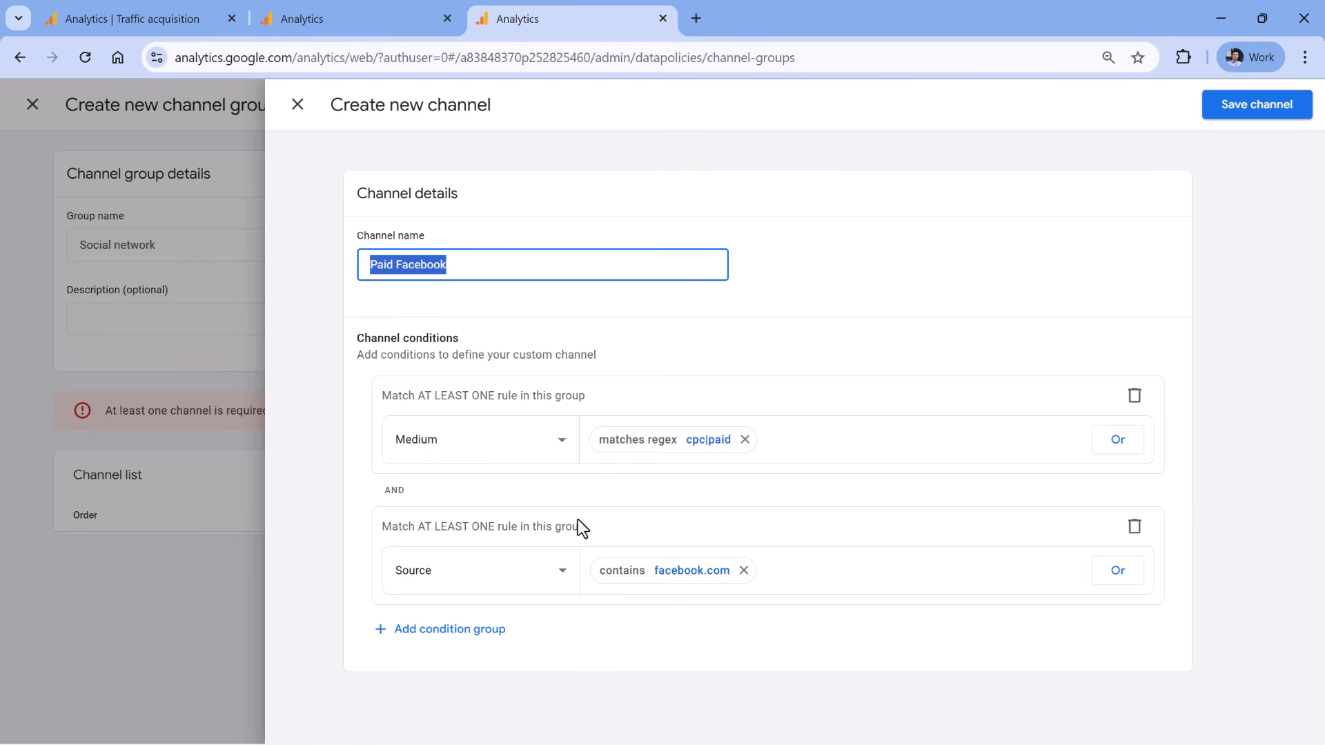
# Change the Paid Facebook channel's Source condition to partially matches regex facebook.com|fb and save the channel
pyautogui.click(659, 578)
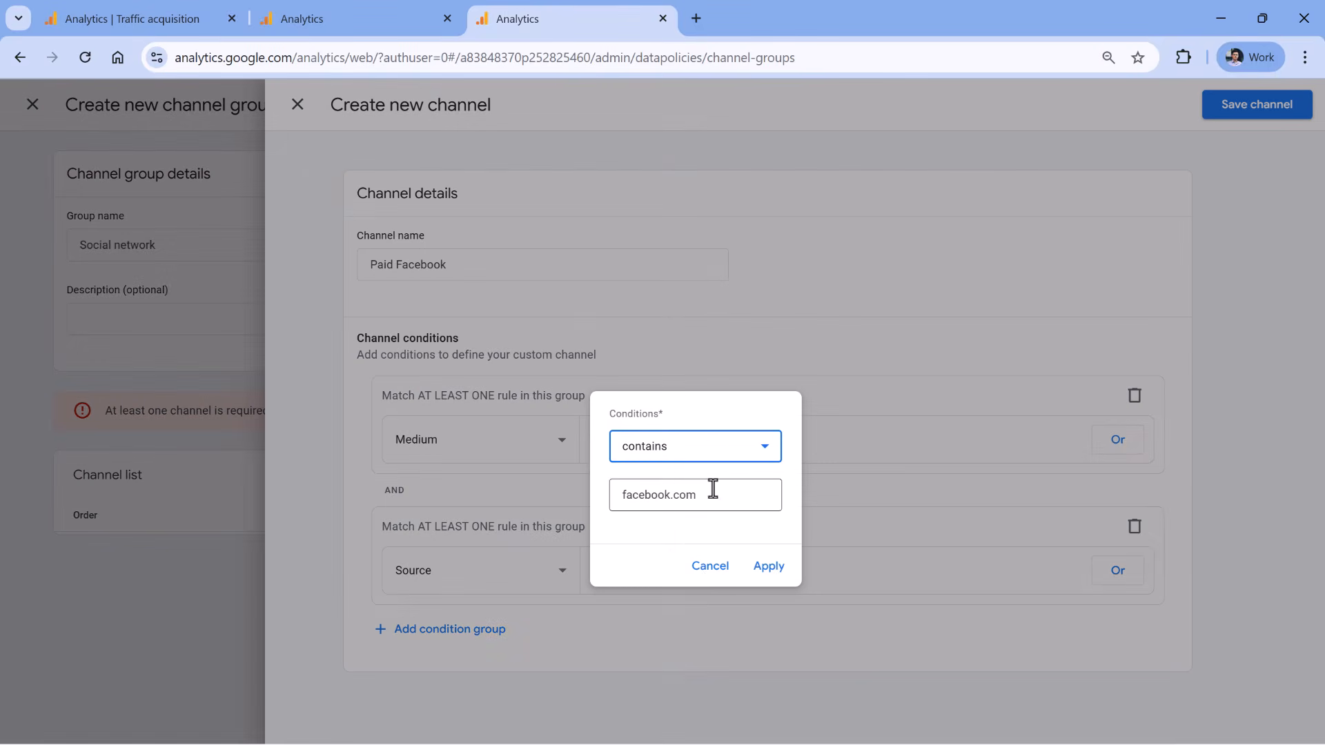
pyautogui.click(695, 452)
pyautogui.scroll(-1, 690, 504)
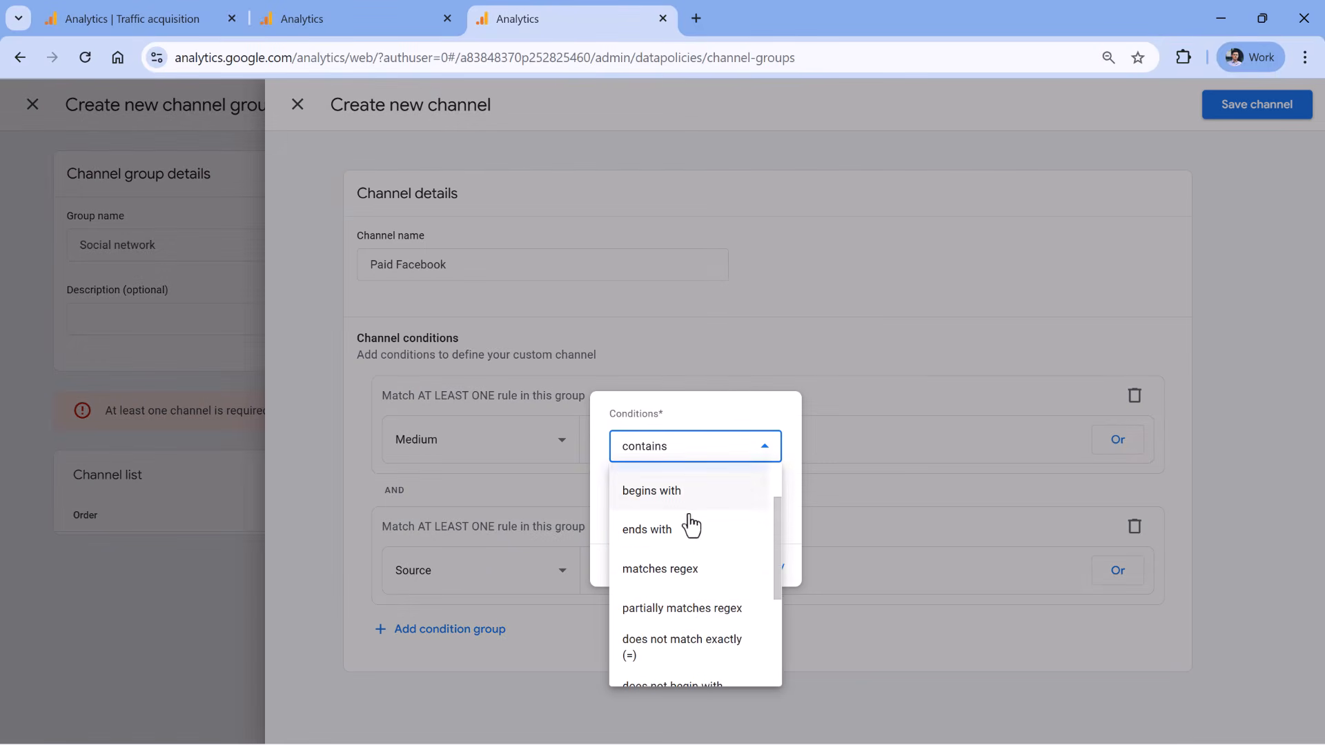
pyautogui.click(690, 607)
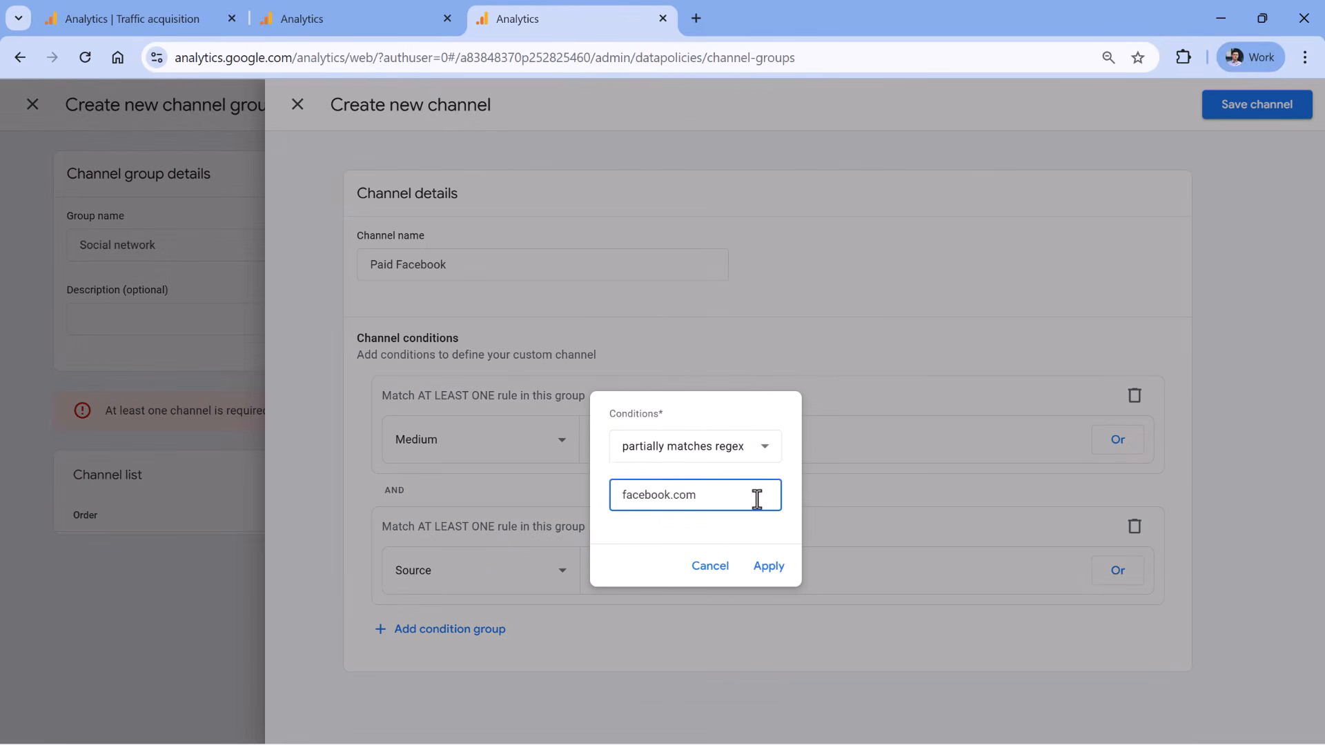
pyautogui.click(766, 569)
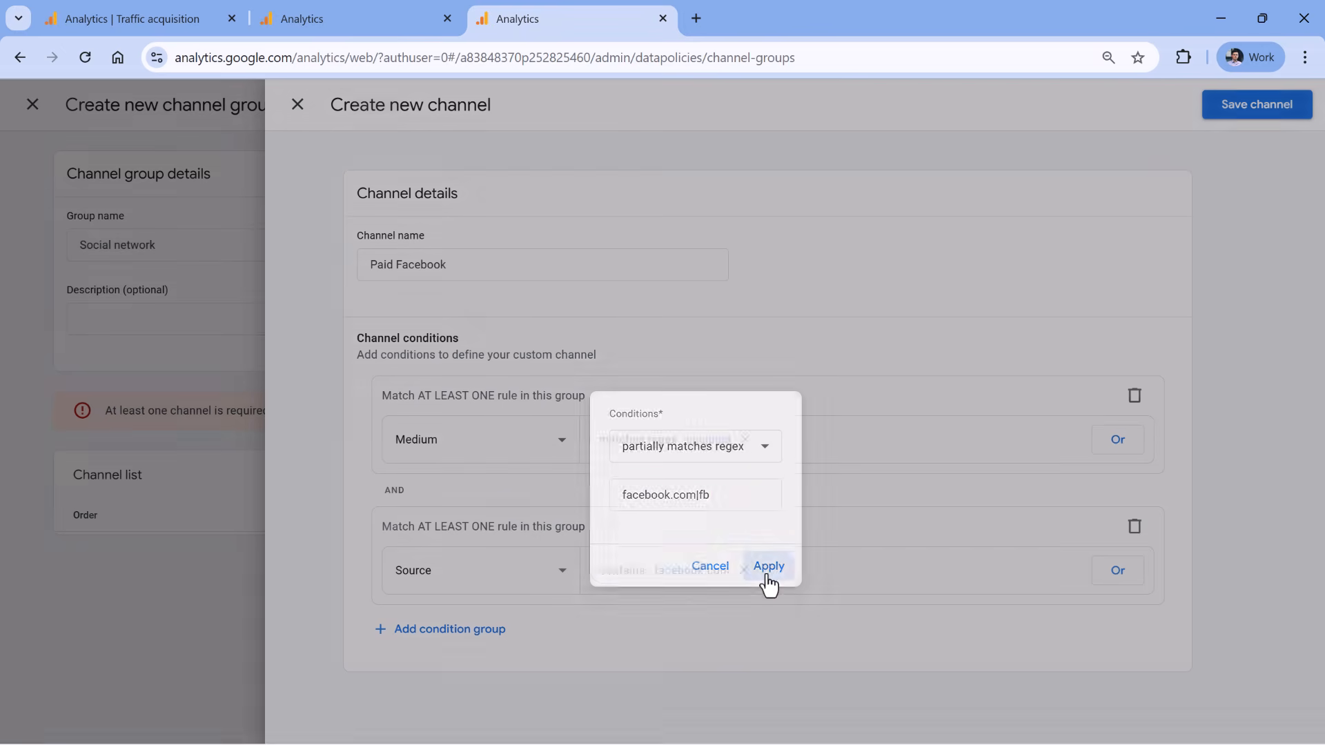
pyautogui.click(1257, 105)
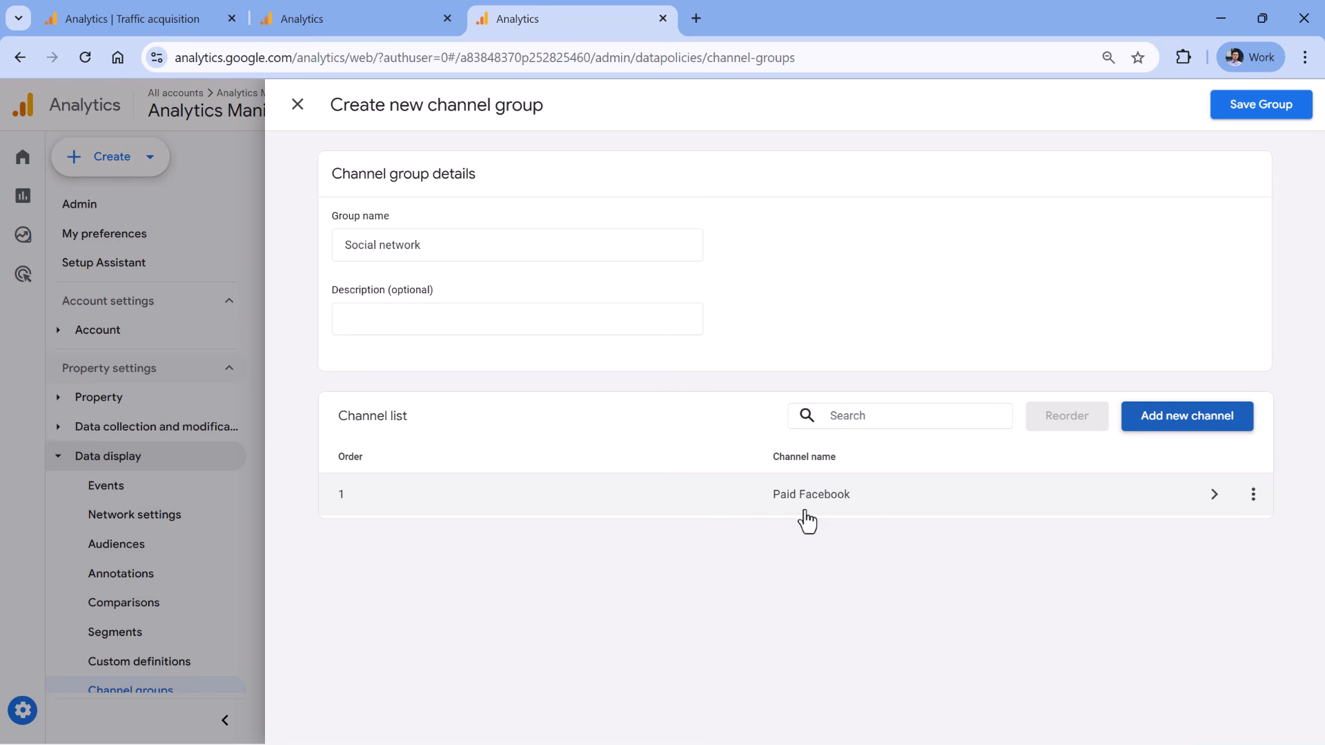
# Duplicate the Paid Facebook channel and name the copy Organic Facebook
pyautogui.click(1254, 502)
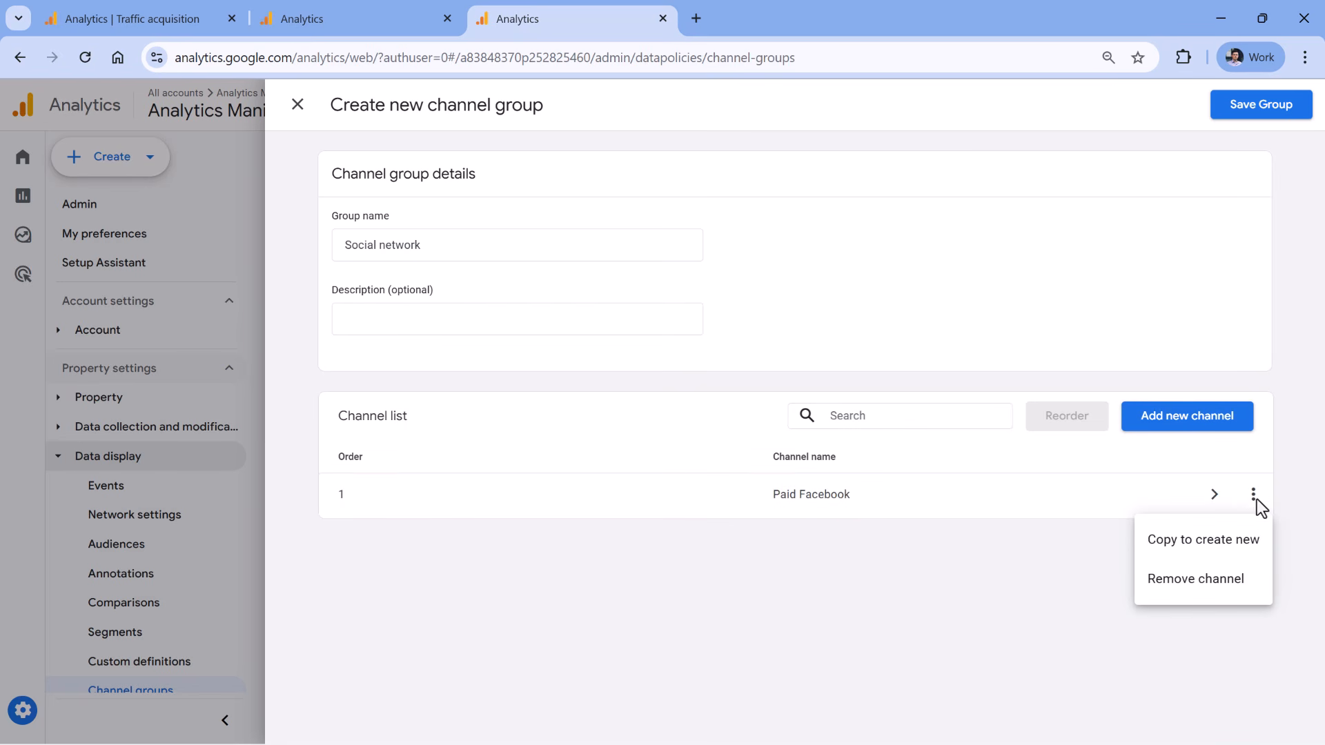
pyautogui.click(1224, 541)
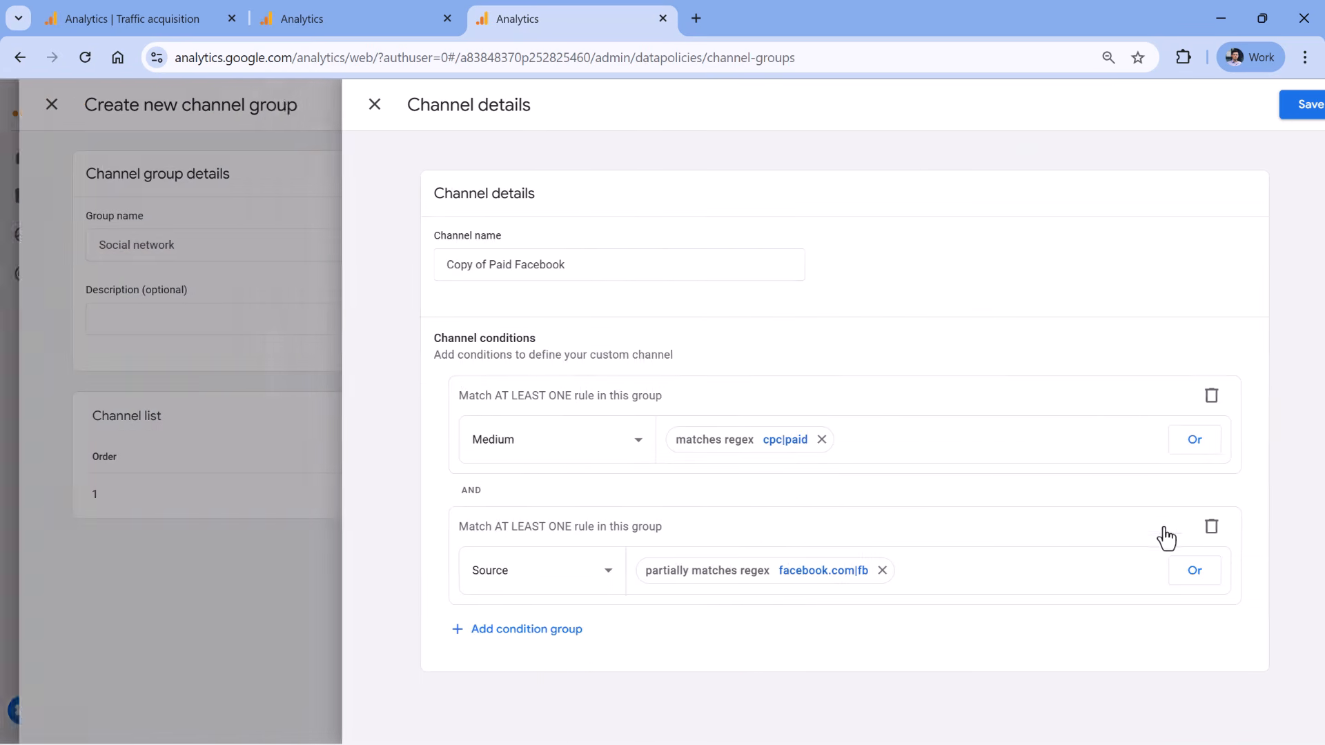
pyautogui.moveTo(436, 265); pyautogui.dragTo(367, 263)
pyautogui.write('Organic')
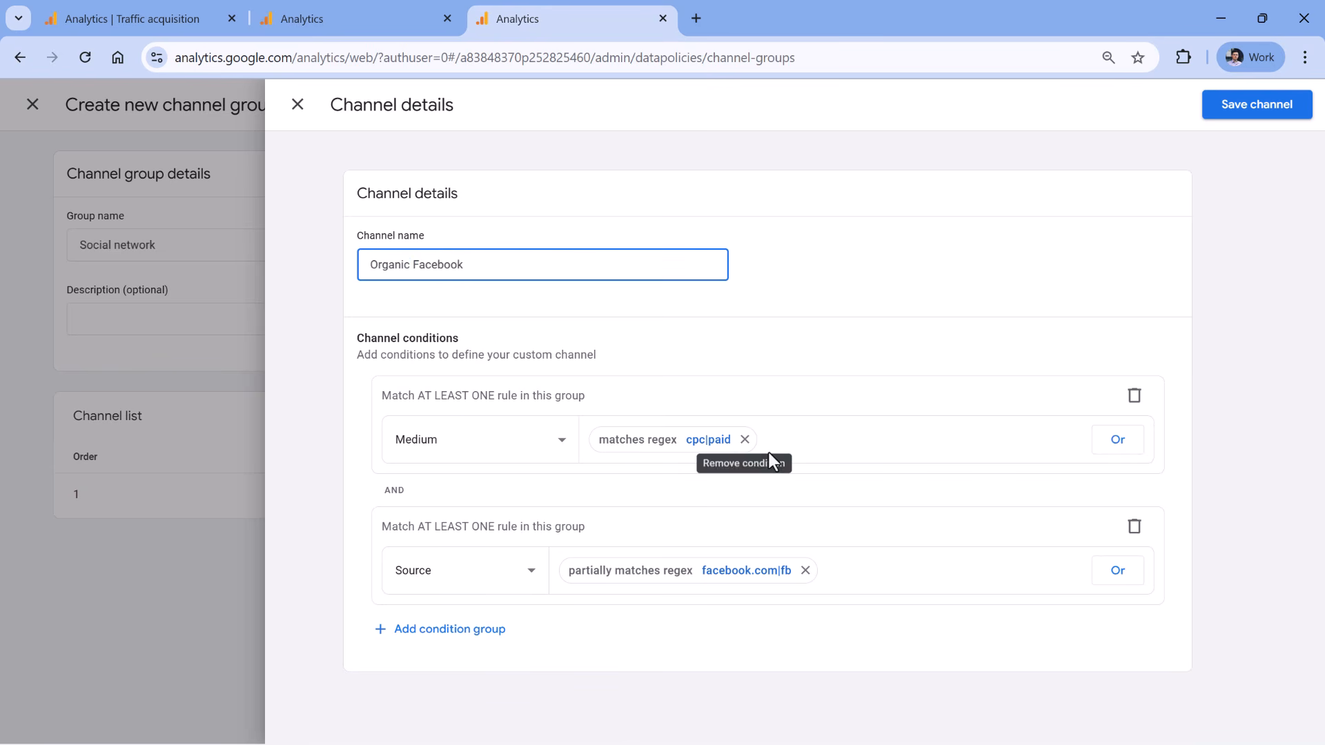
# Remove the Medium condition group from Organic Facebook, reduce its Source regex to facebook.com, and save the channel
pyautogui.click(1134, 397)
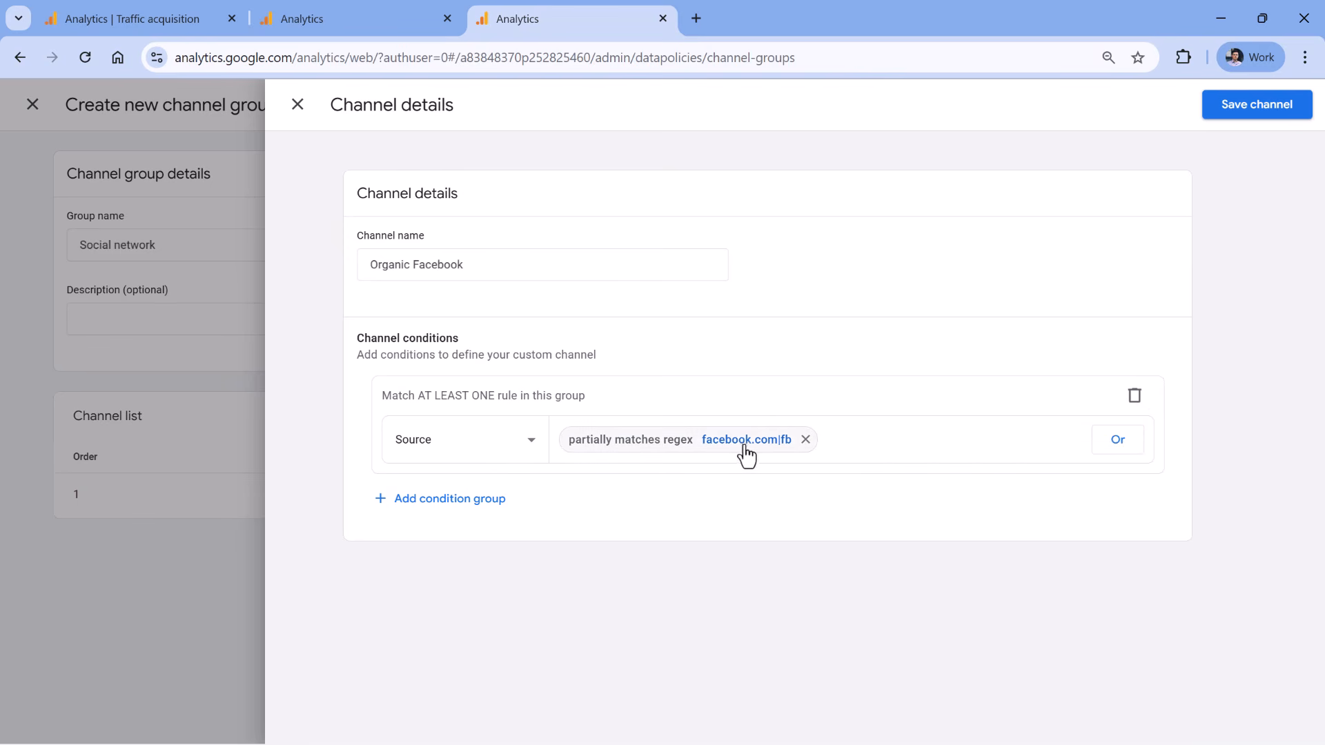
pyautogui.click(783, 449)
pyautogui.moveTo(667, 527); pyautogui.dragTo(710, 526)
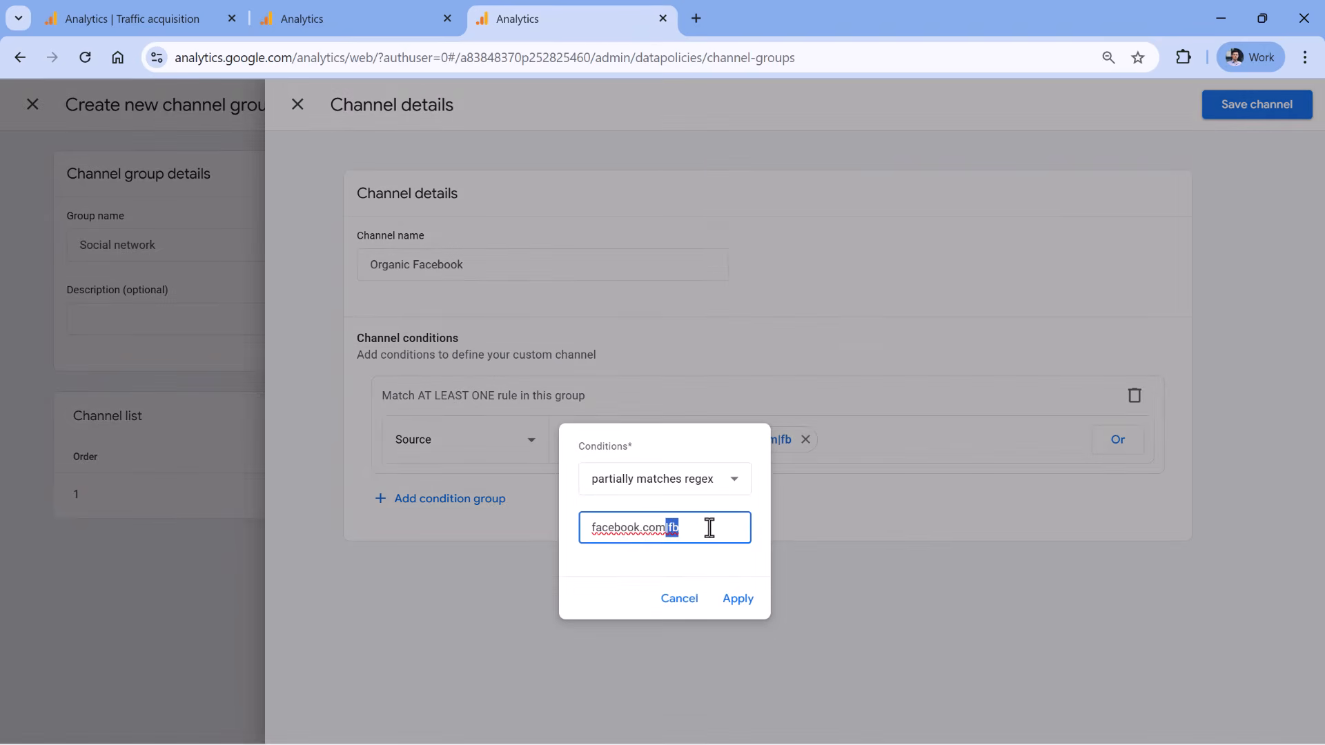
pyautogui.press('BackSpace')
pyautogui.click(734, 599)
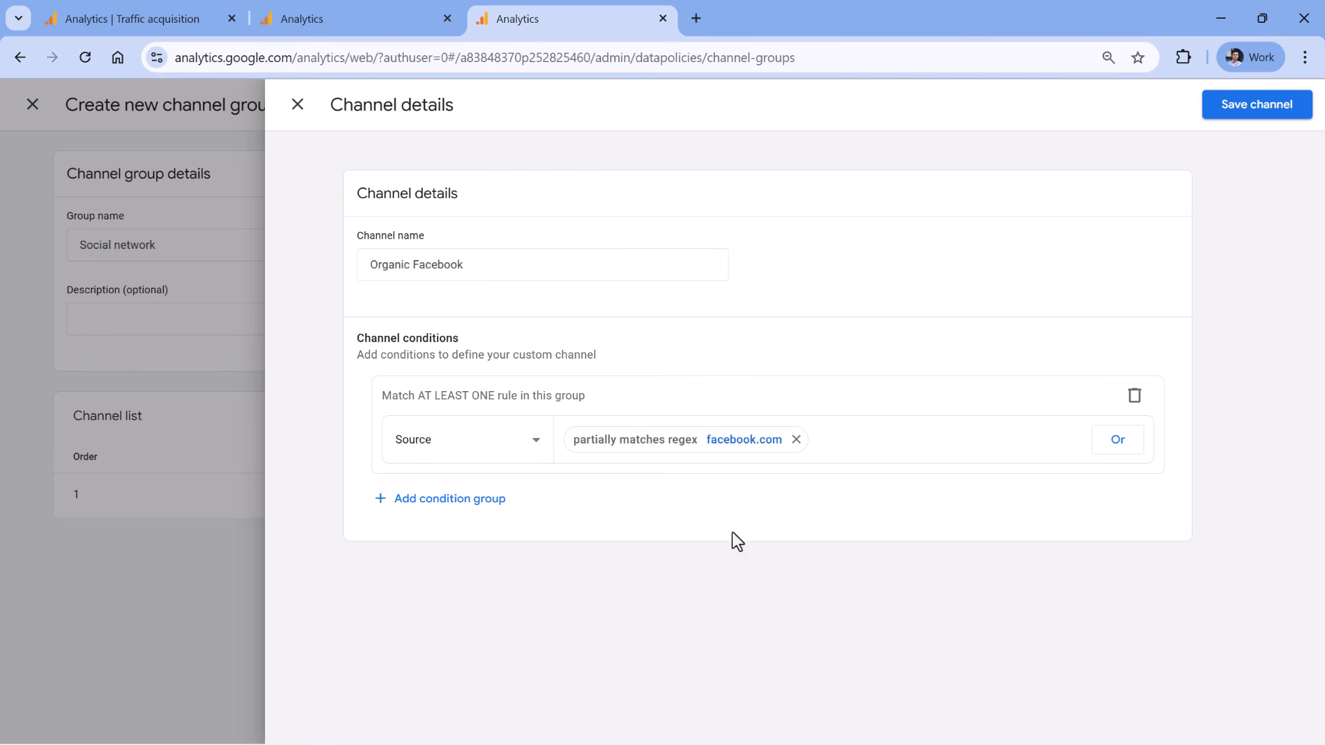
pyautogui.click(1244, 112)
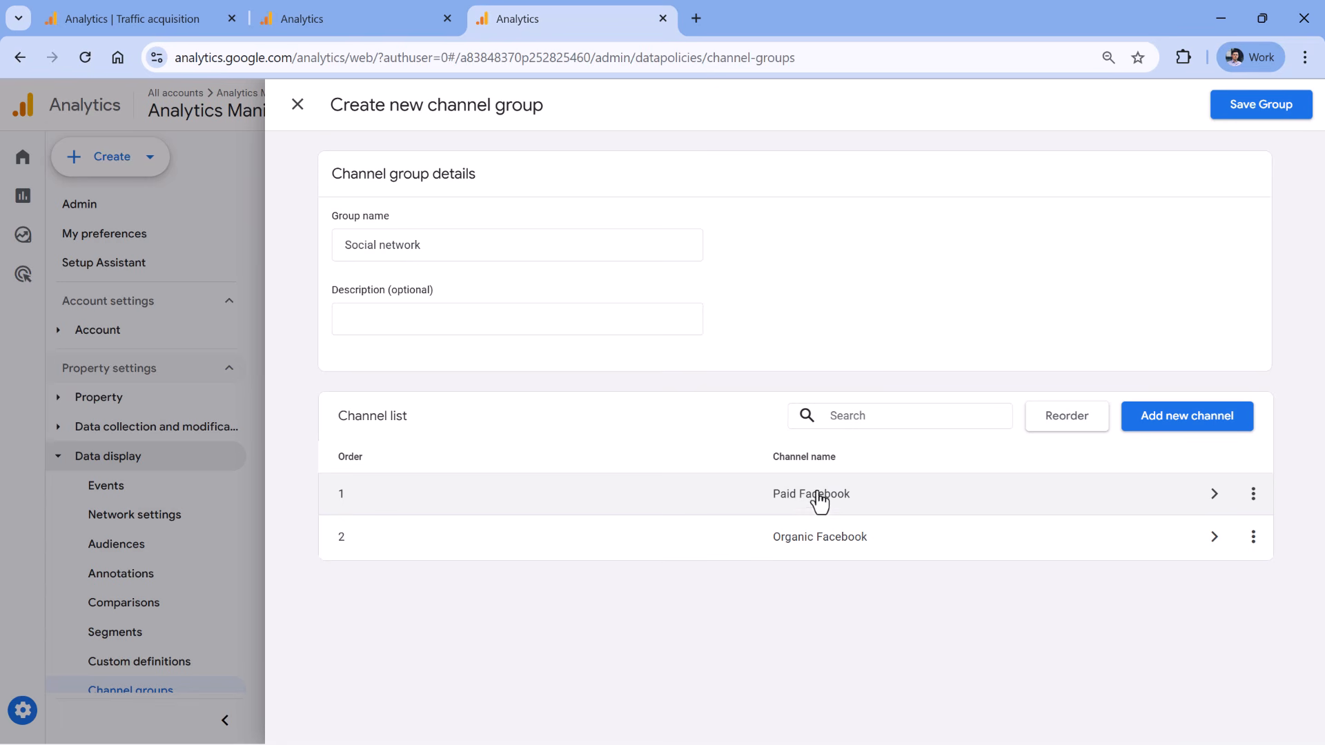
# Review the Organic Facebook channel's condition and examine the source / medium rows in the Organic social media report
pyautogui.click(821, 549)
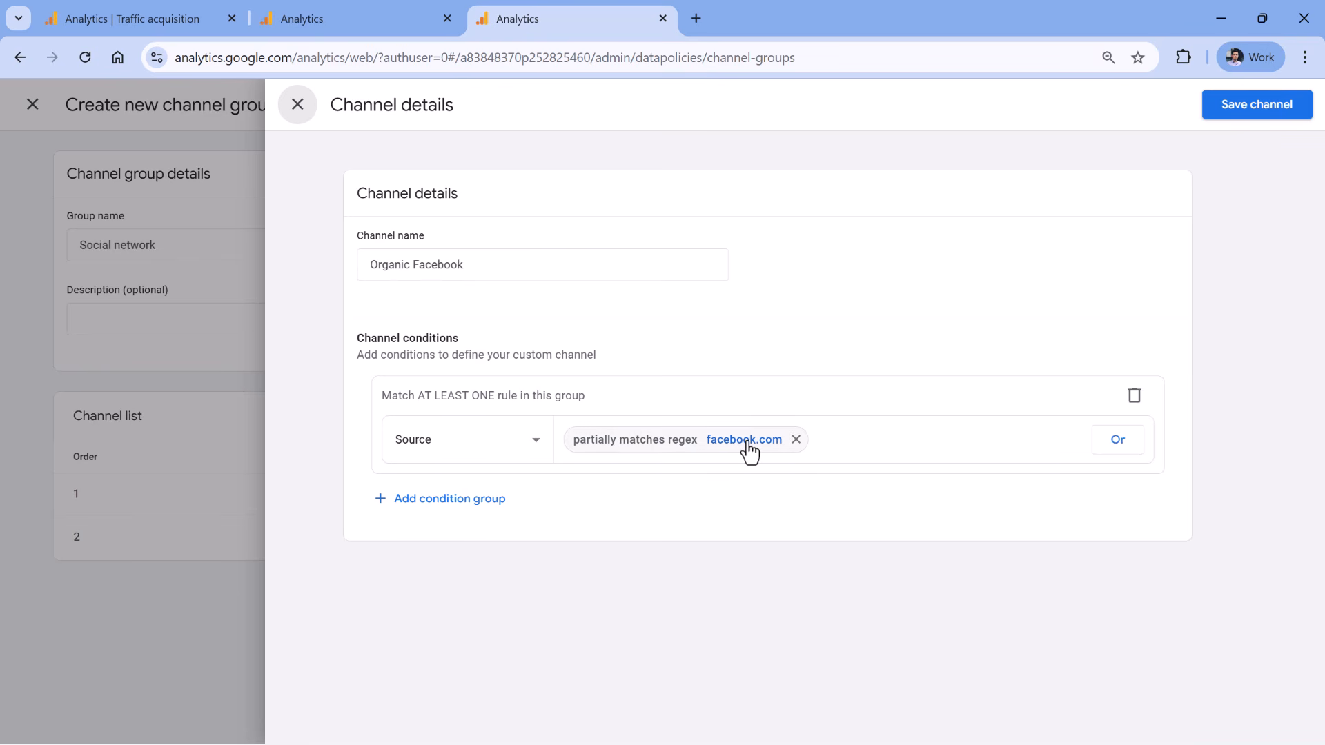
pyautogui.click(297, 104)
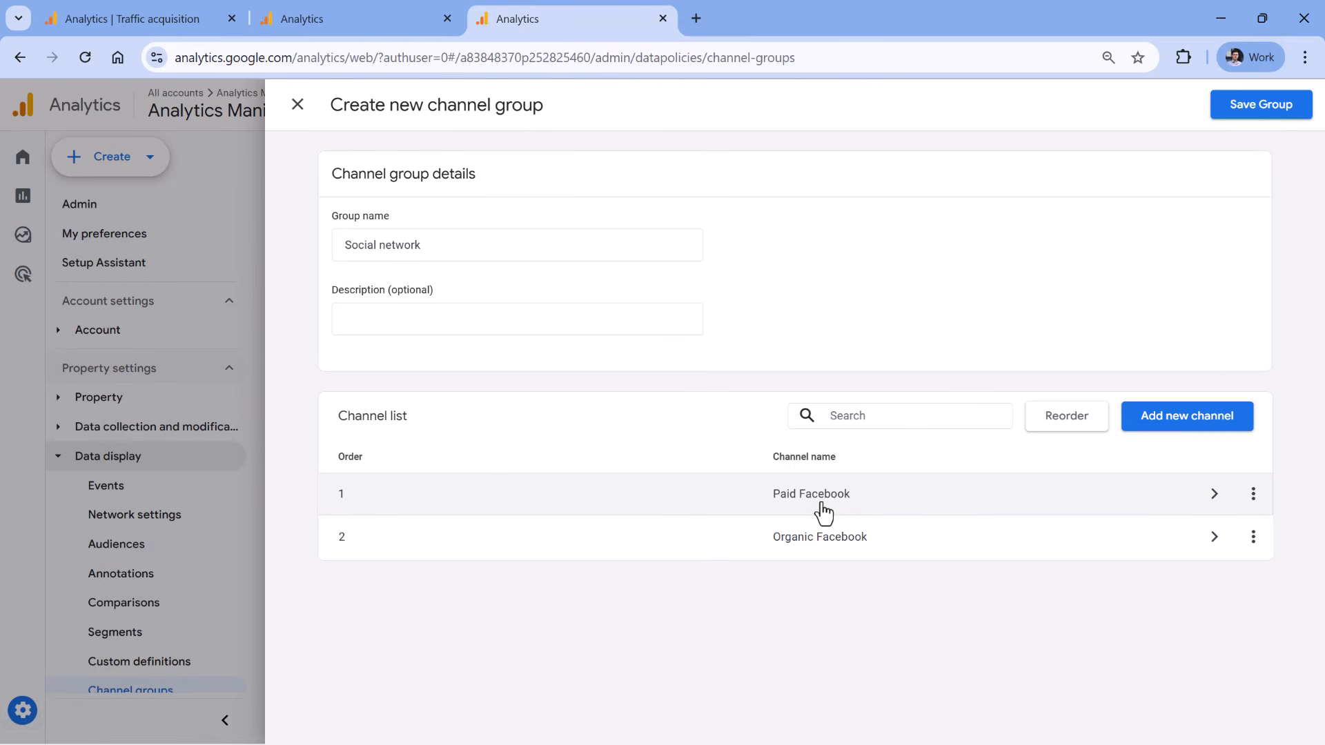
pyautogui.click(137, 25)
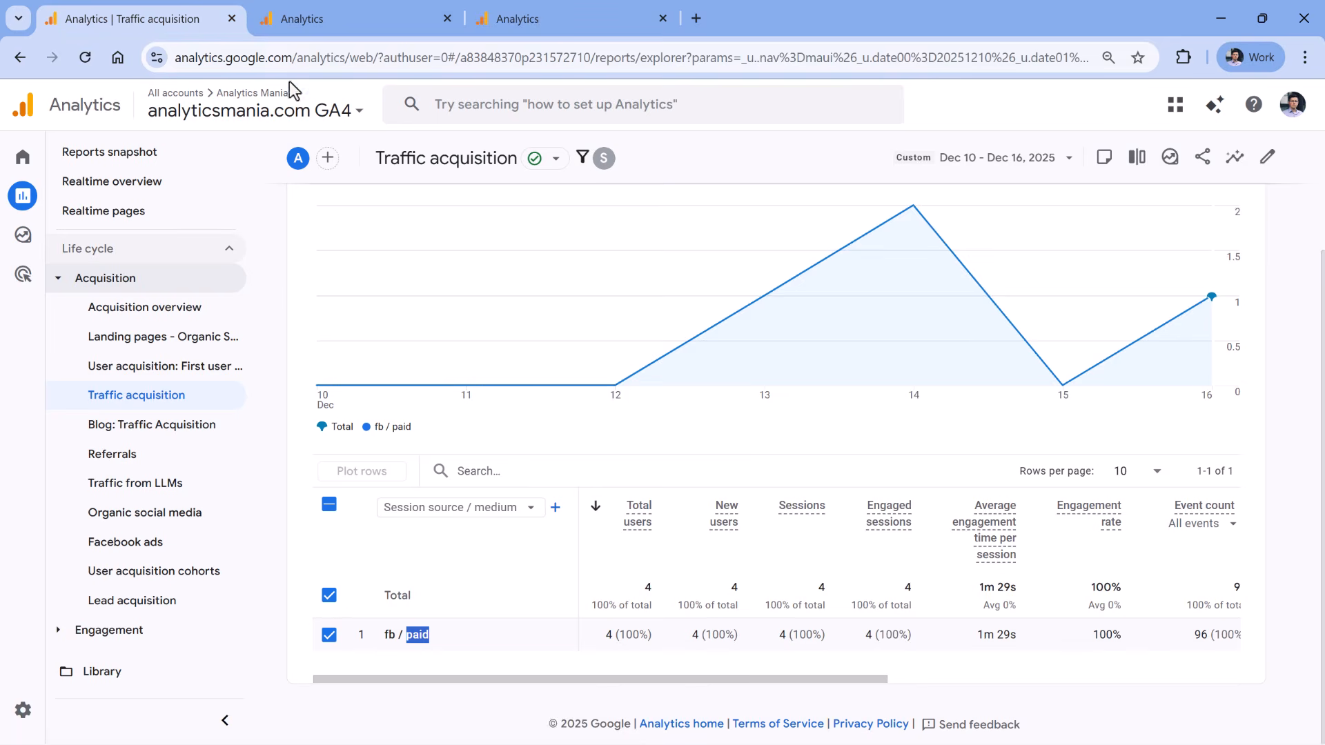
pyautogui.click(334, 19)
pyautogui.click(138, 20)
pyautogui.click(173, 512)
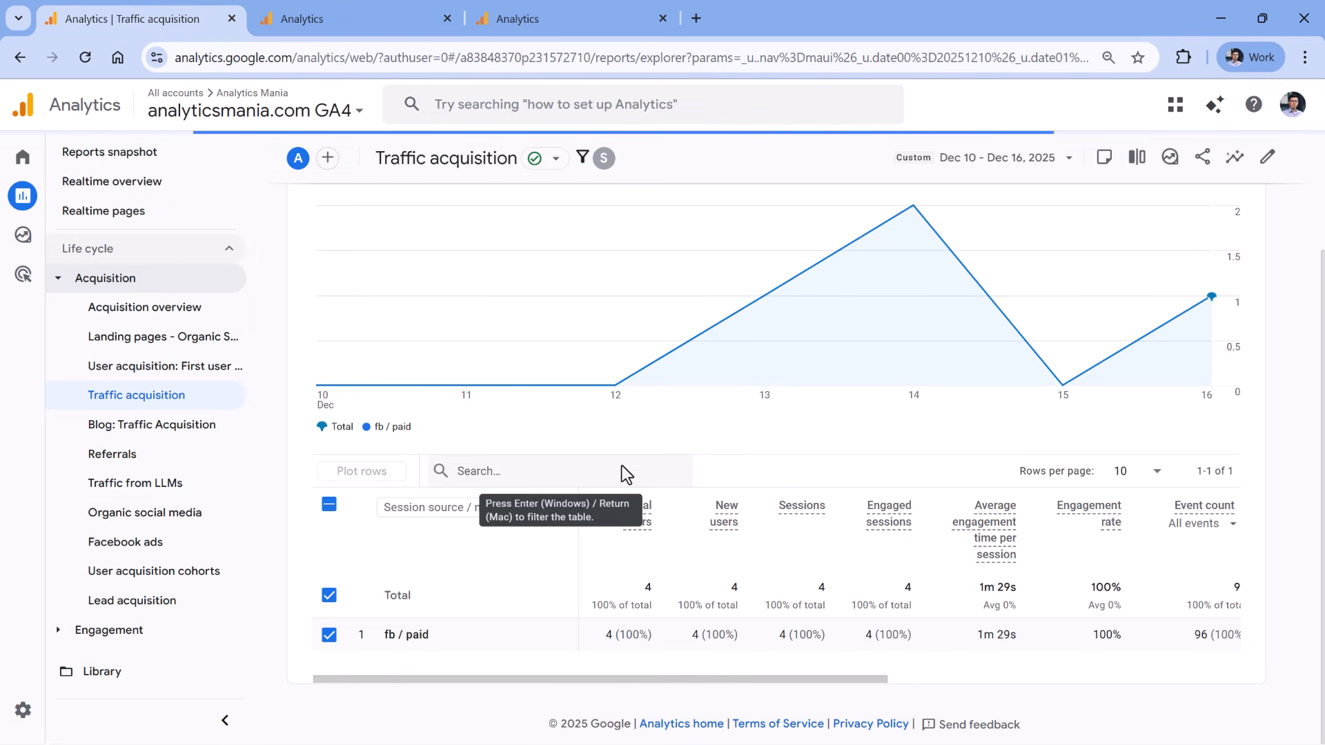
pyautogui.scroll(-5, 528, 317)
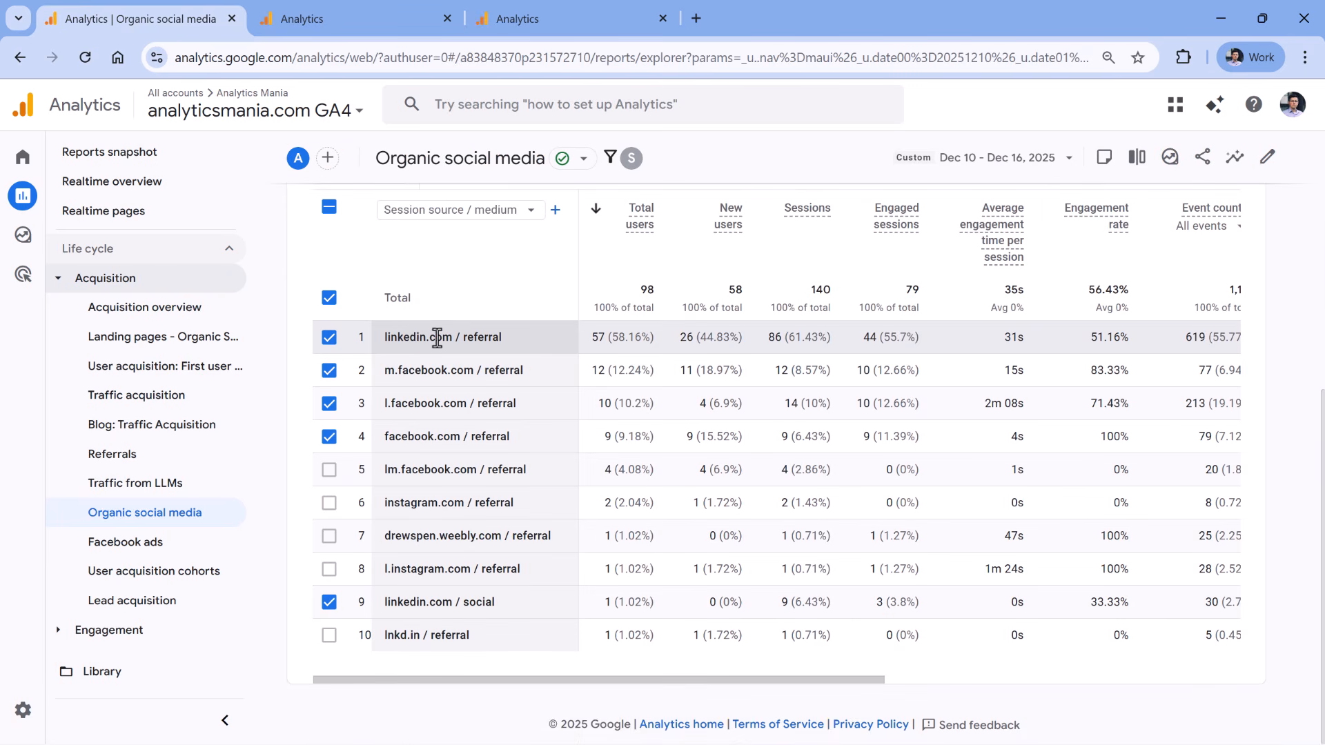
# Return to the new Social network channel group, duplicate the Paid Facebook channel, and name the copy Paid Linkedin
pyautogui.click(376, 29)
pyautogui.click(562, 25)
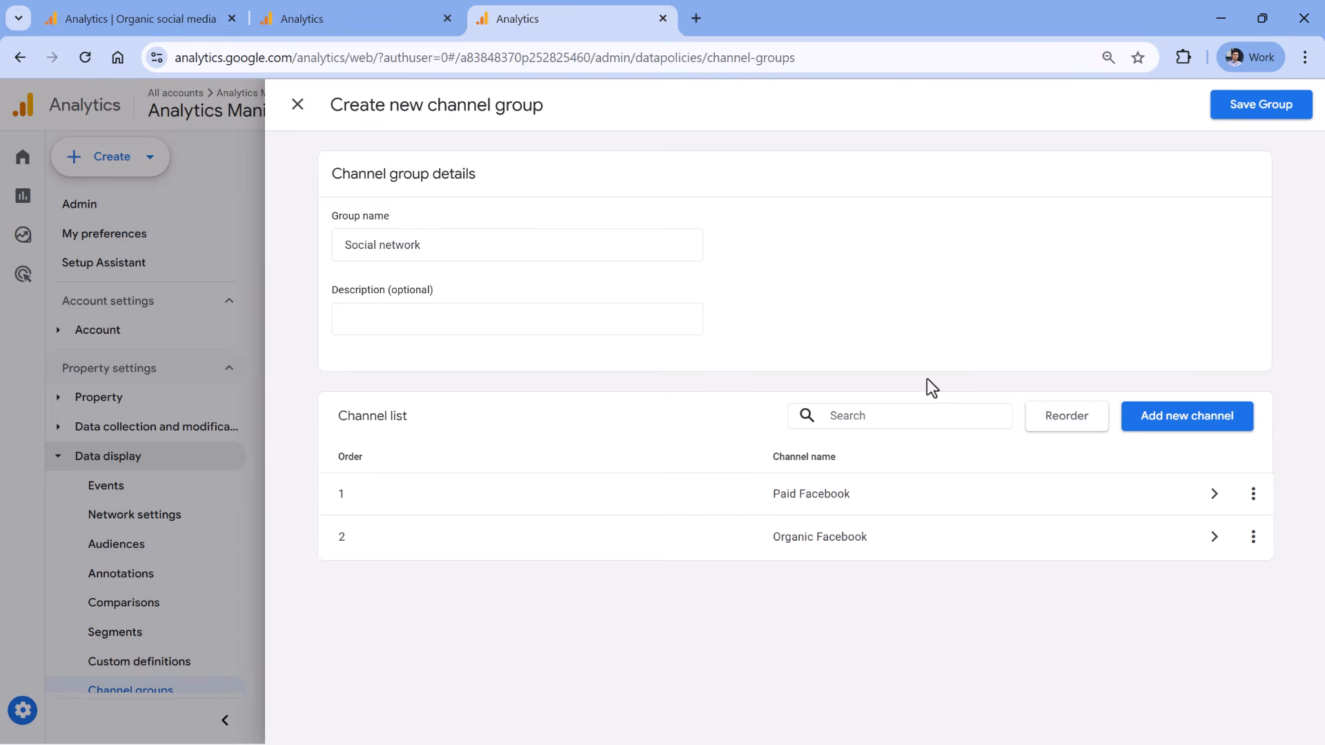
pyautogui.click(1263, 503)
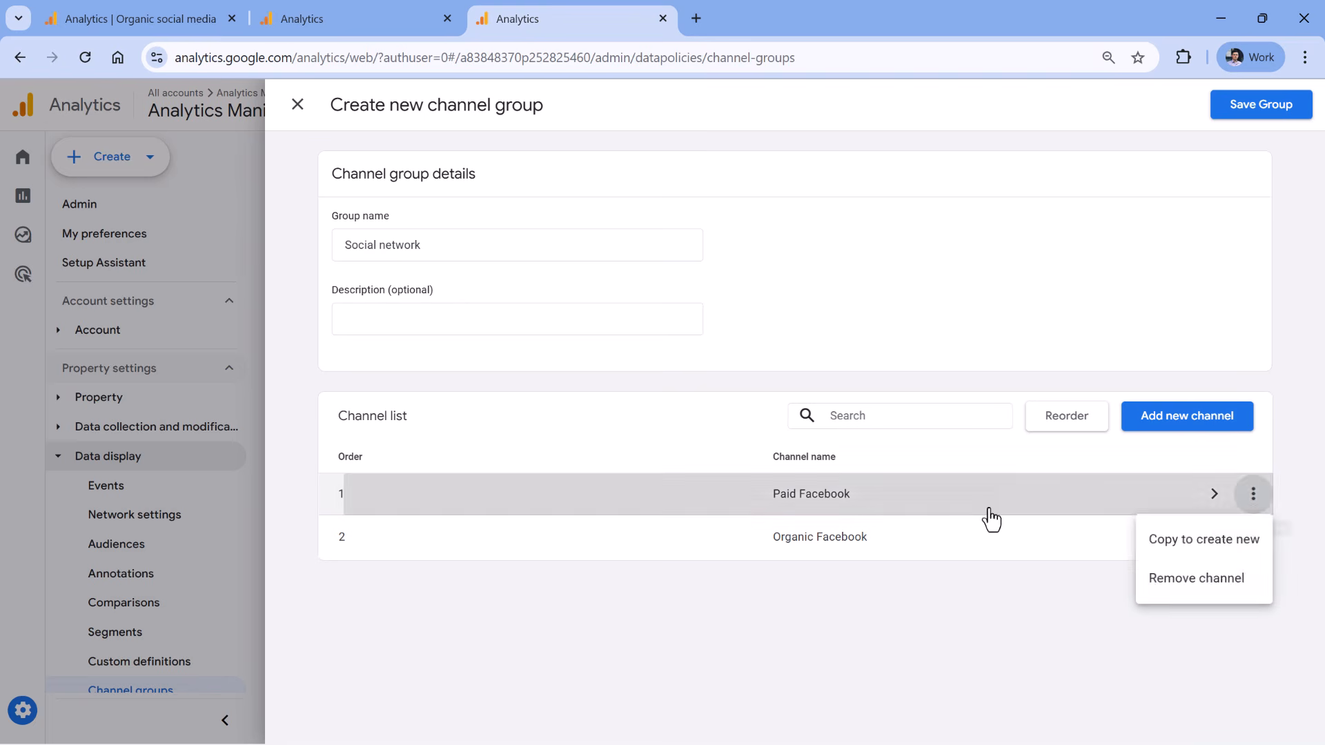
pyautogui.click(1213, 545)
pyautogui.moveTo(372, 265); pyautogui.dragTo(482, 268)
pyautogui.press('BackSpace')
pyautogui.write('Linkedin')
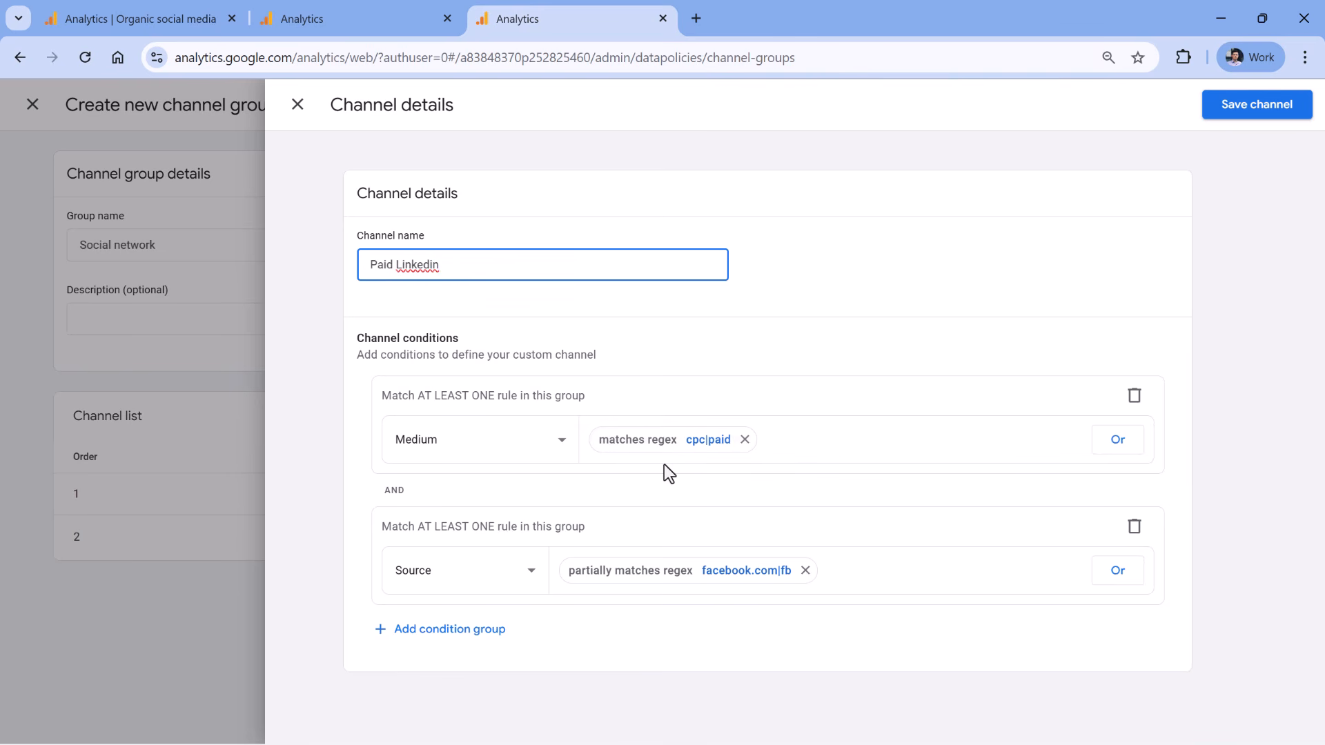
# Set Paid Linkedin's Source regex to linkedin.com, checking the source name in the Organic social media report, and save the channel
pyautogui.click(675, 576)
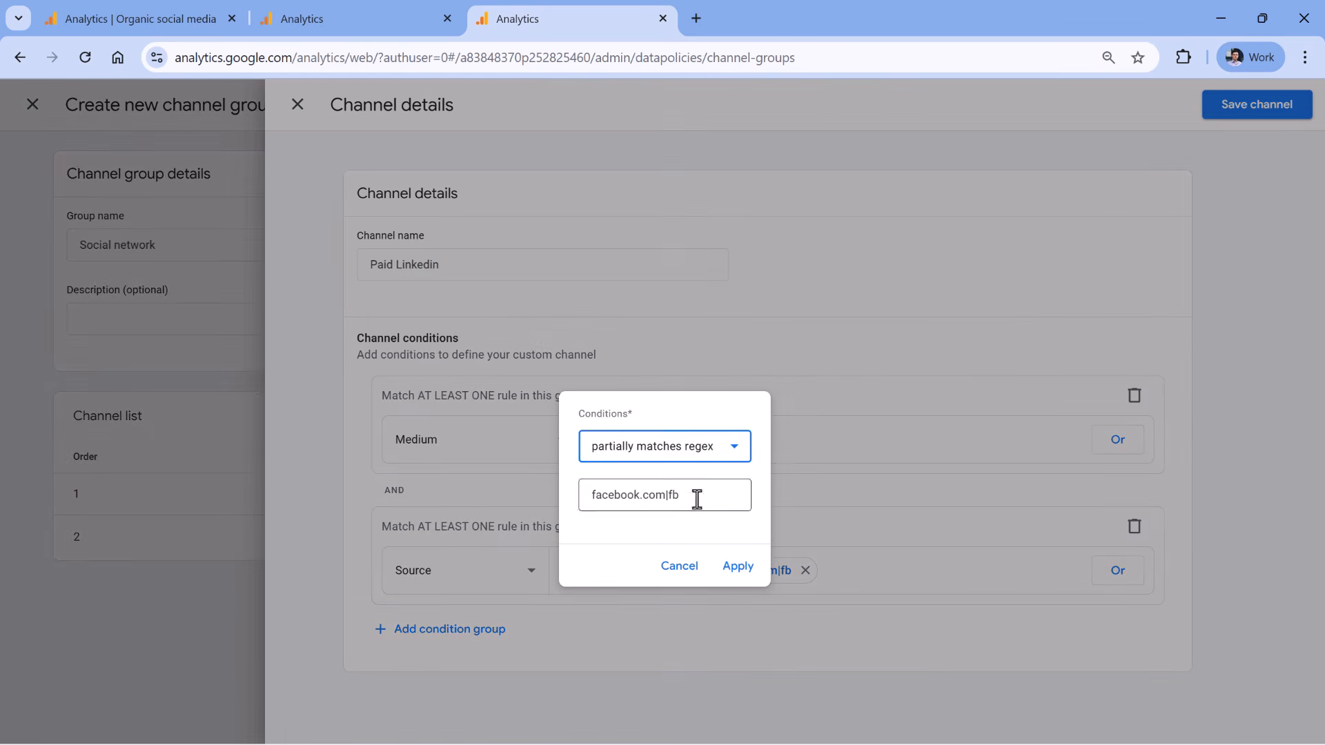
pyautogui.moveTo(697, 499); pyautogui.dragTo(593, 483)
pyautogui.press('BackSpace')
pyautogui.write('linkedin.co')
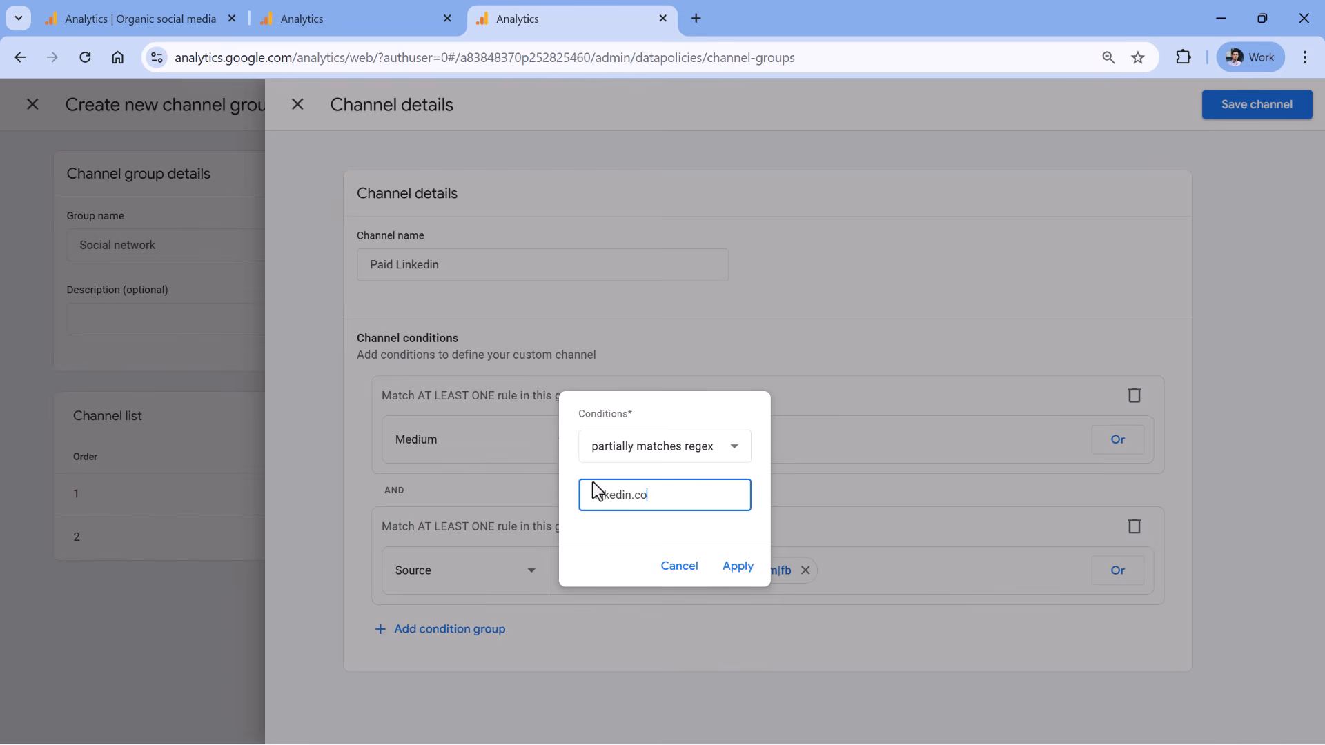
pyautogui.write('m')
pyautogui.click(153, 10)
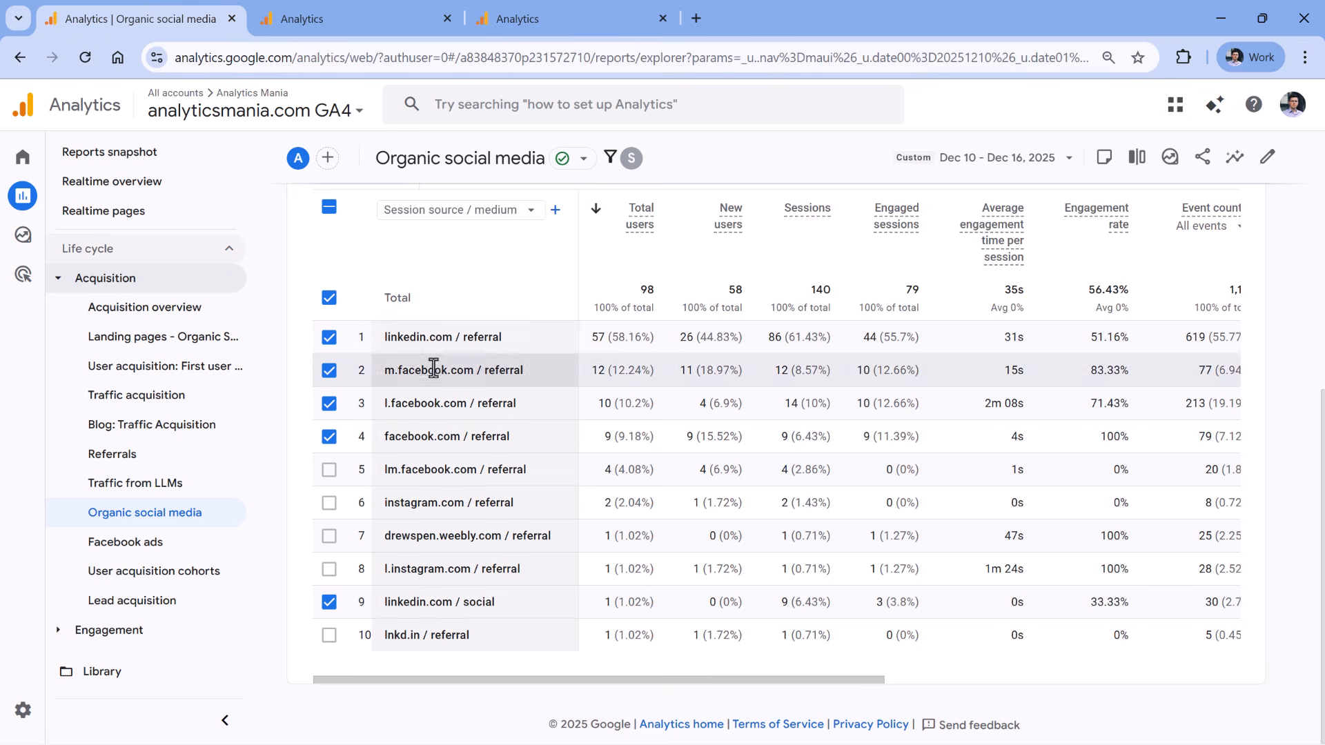
pyautogui.moveTo(384, 338); pyautogui.dragTo(452, 339)
pyautogui.click(572, 19)
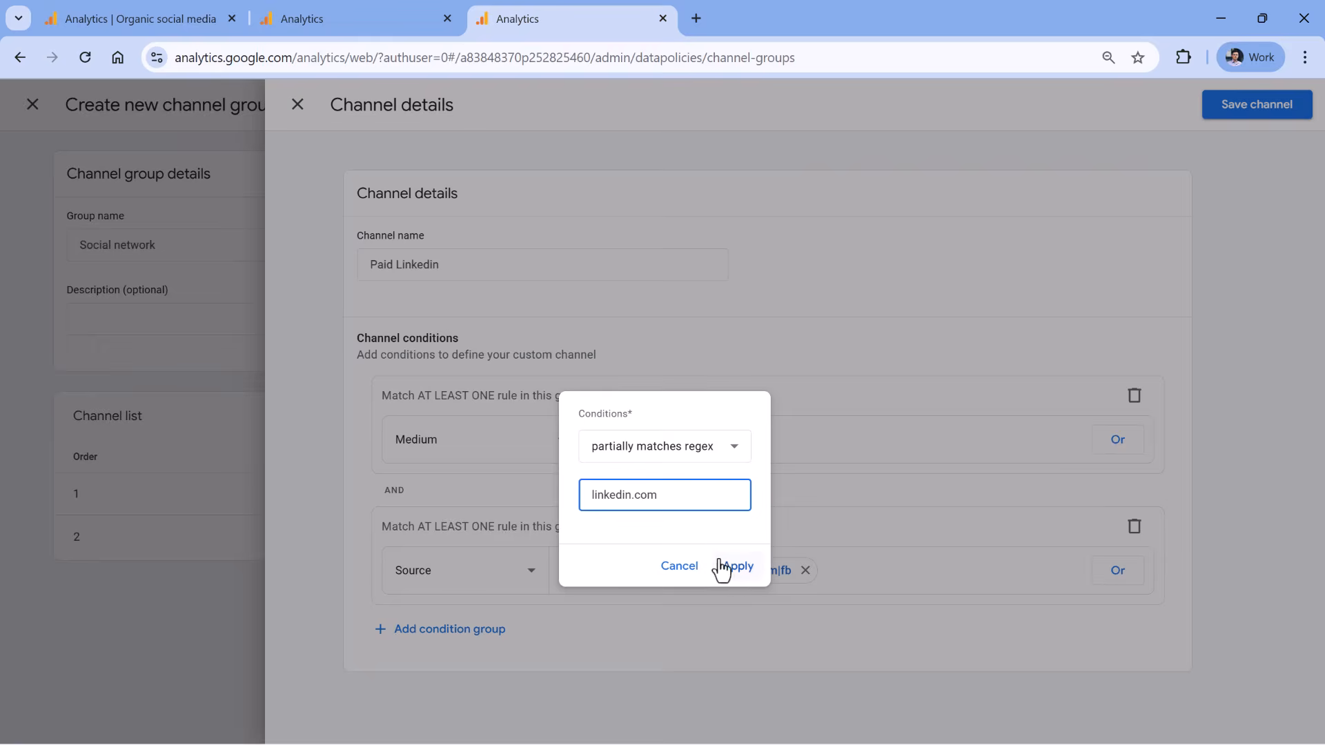
pyautogui.click(738, 570)
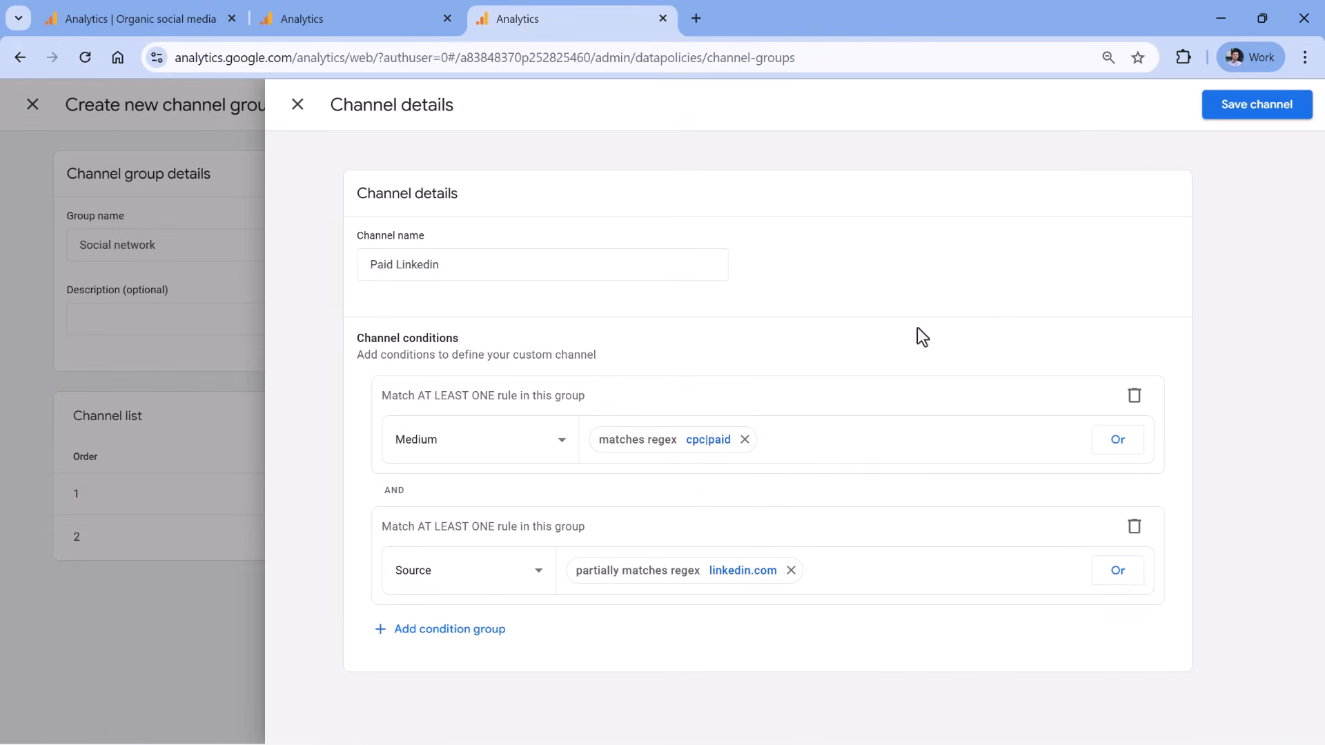
pyautogui.click(1257, 115)
# Duplicate the Paid Linkedin channel, remove its Medium condition group, name the copy Organic Linkedin, and save it
pyautogui.click(1259, 587)
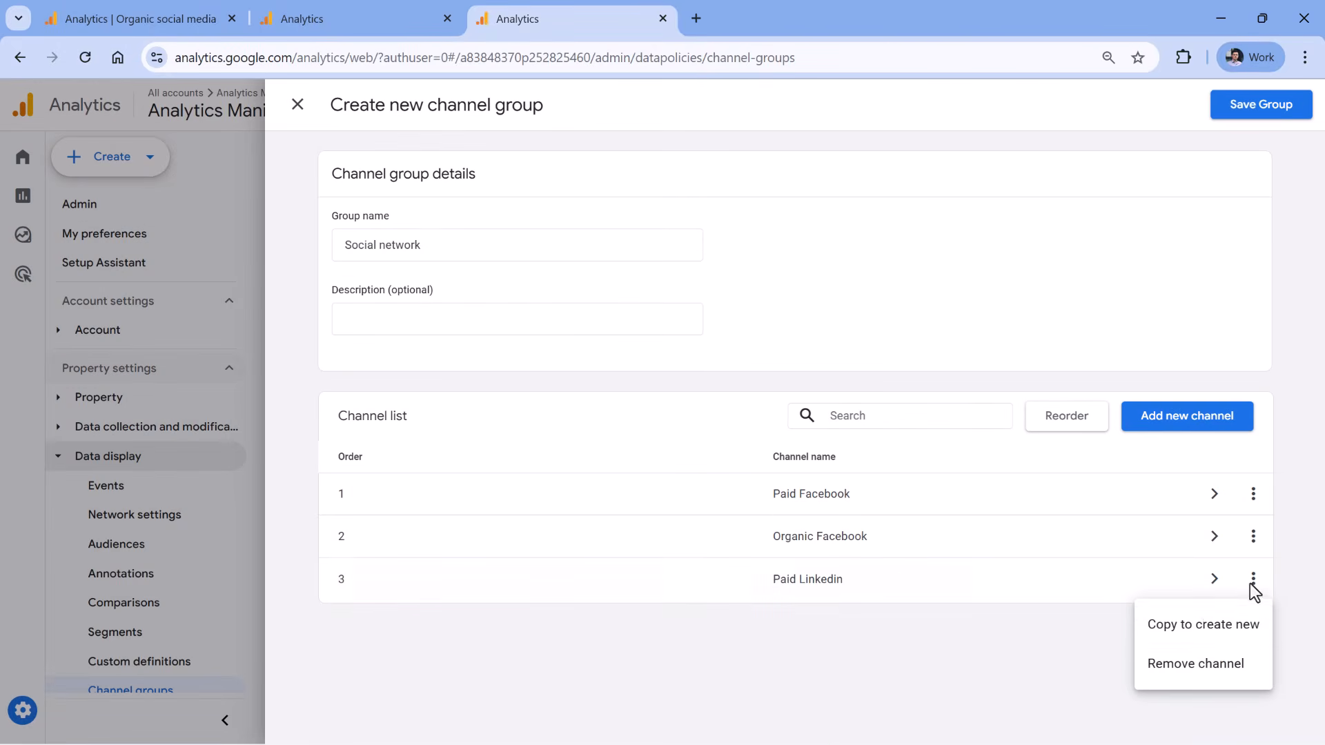
pyautogui.click(1207, 628)
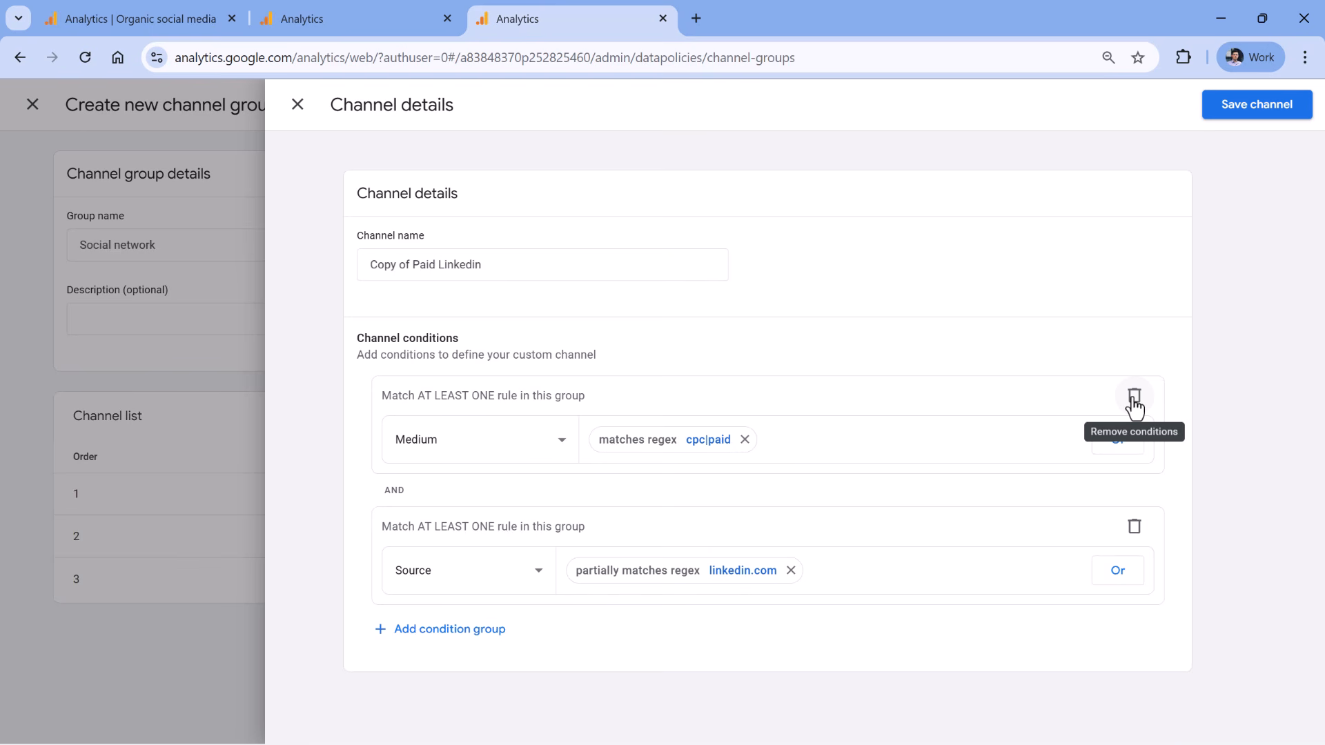
pyautogui.click(1134, 397)
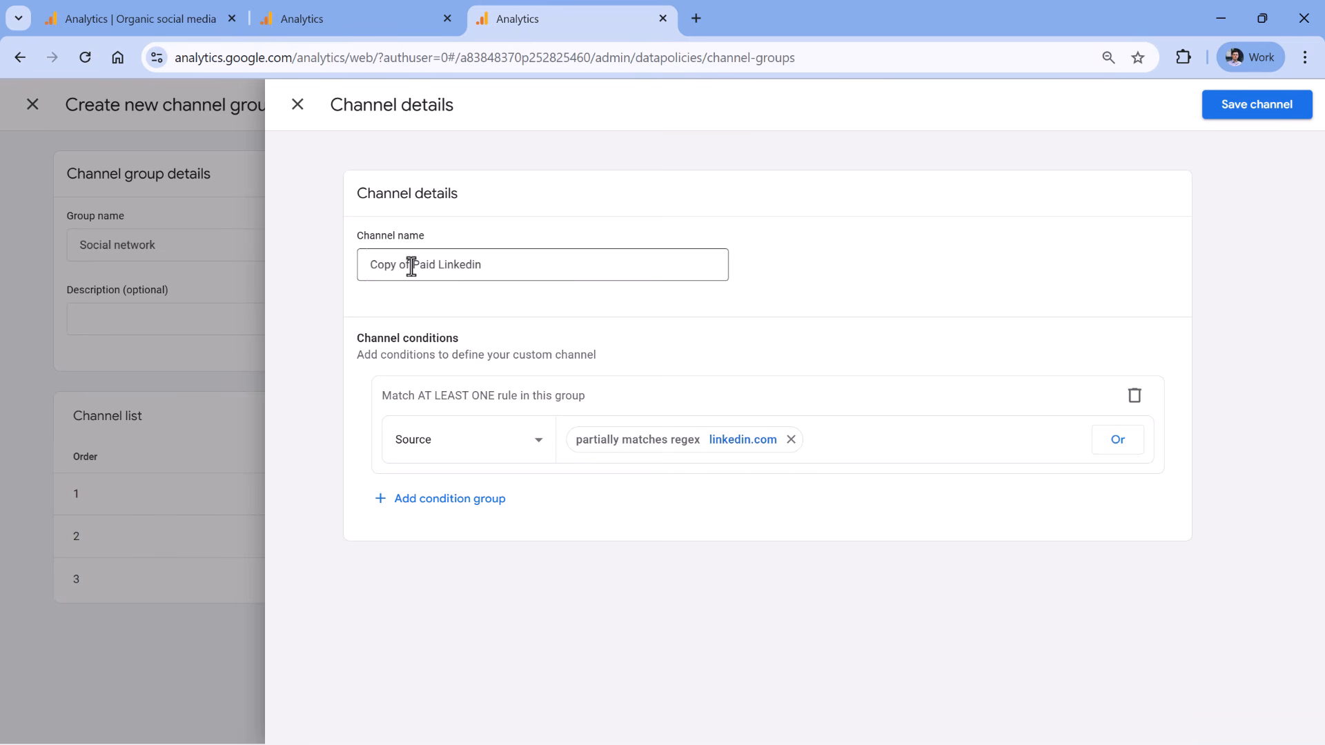
pyautogui.moveTo(428, 266); pyautogui.dragTo(370, 266)
pyautogui.write('Organic')
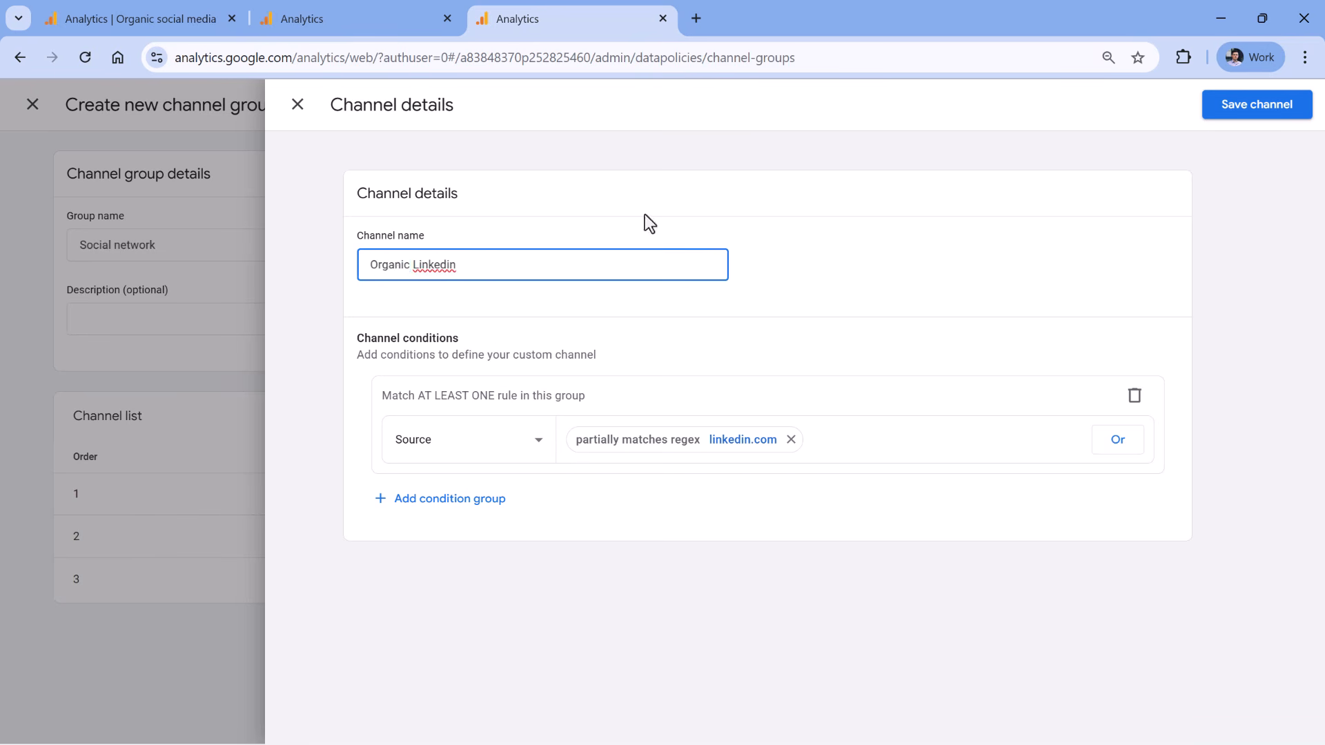
pyautogui.click(1245, 107)
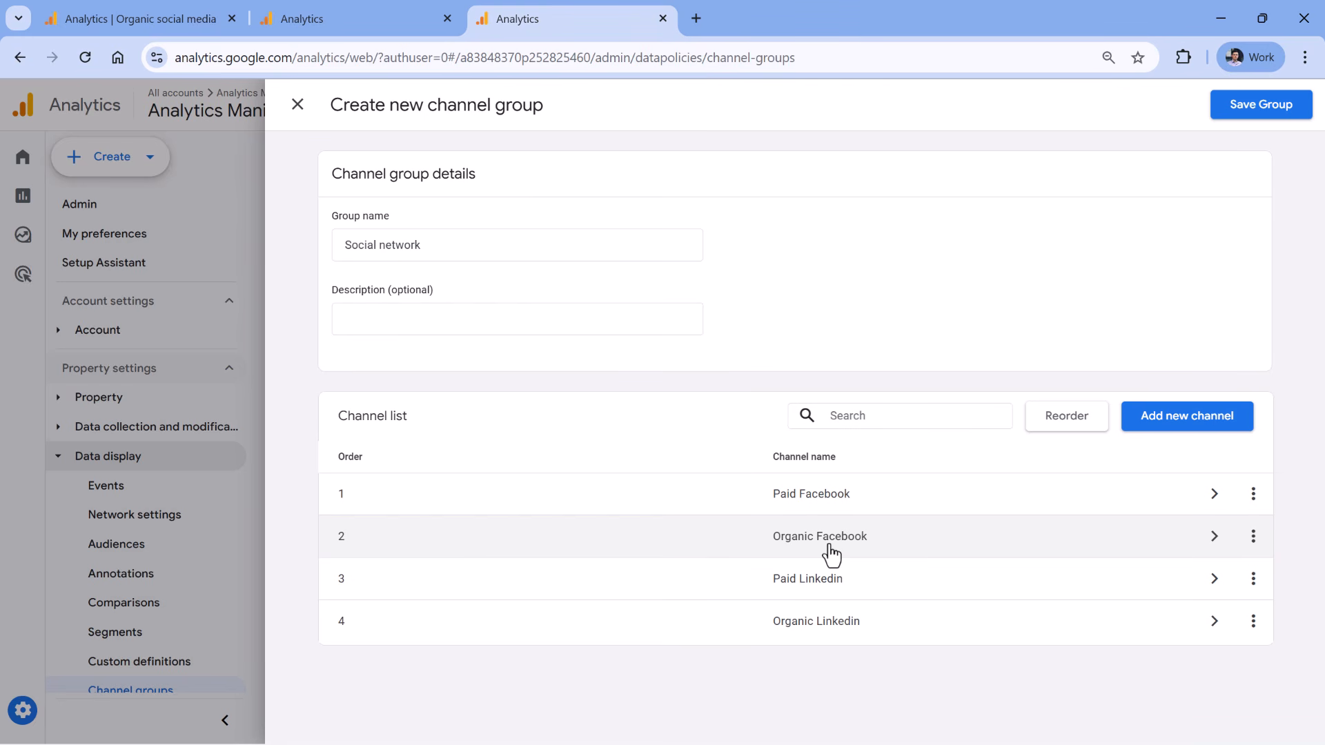
# Review the remaining sources in the Organic social media report and copy the source name lnkd.in
pyautogui.click(144, 21)
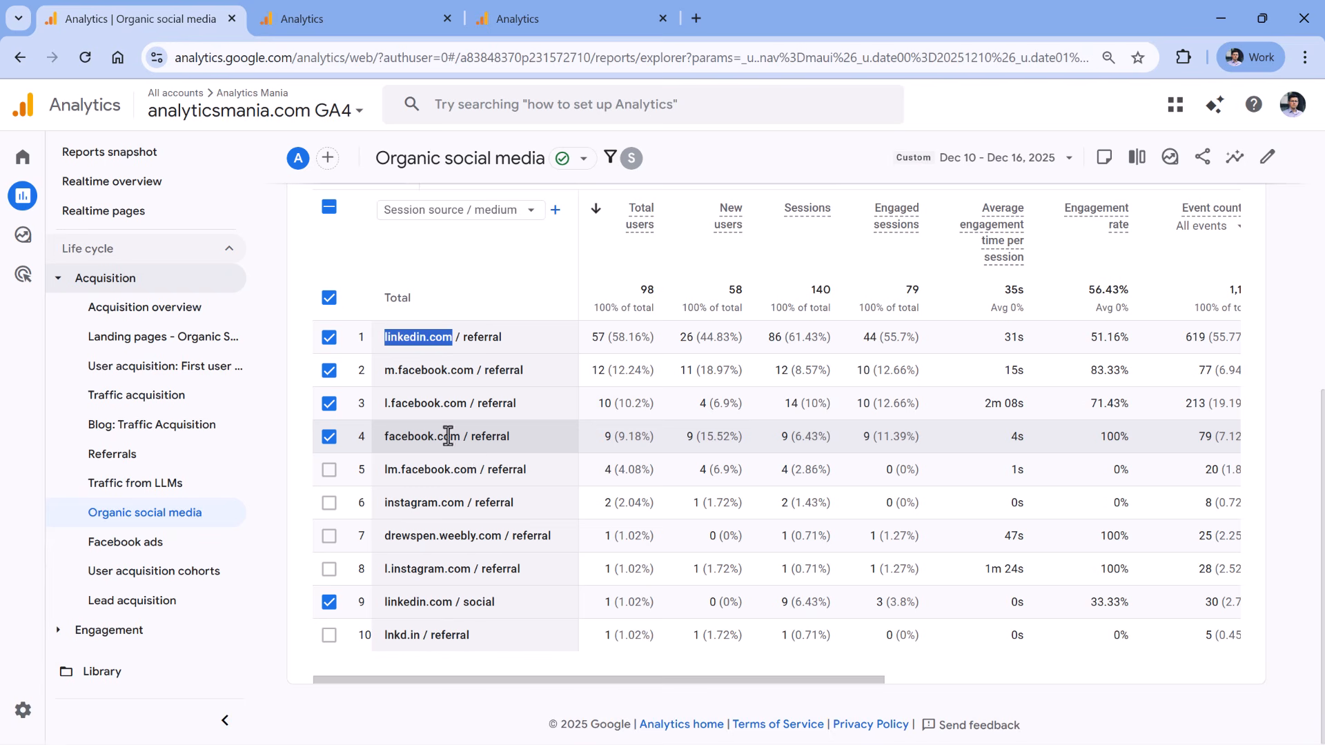
pyautogui.moveTo(385, 503); pyautogui.dragTo(532, 506)
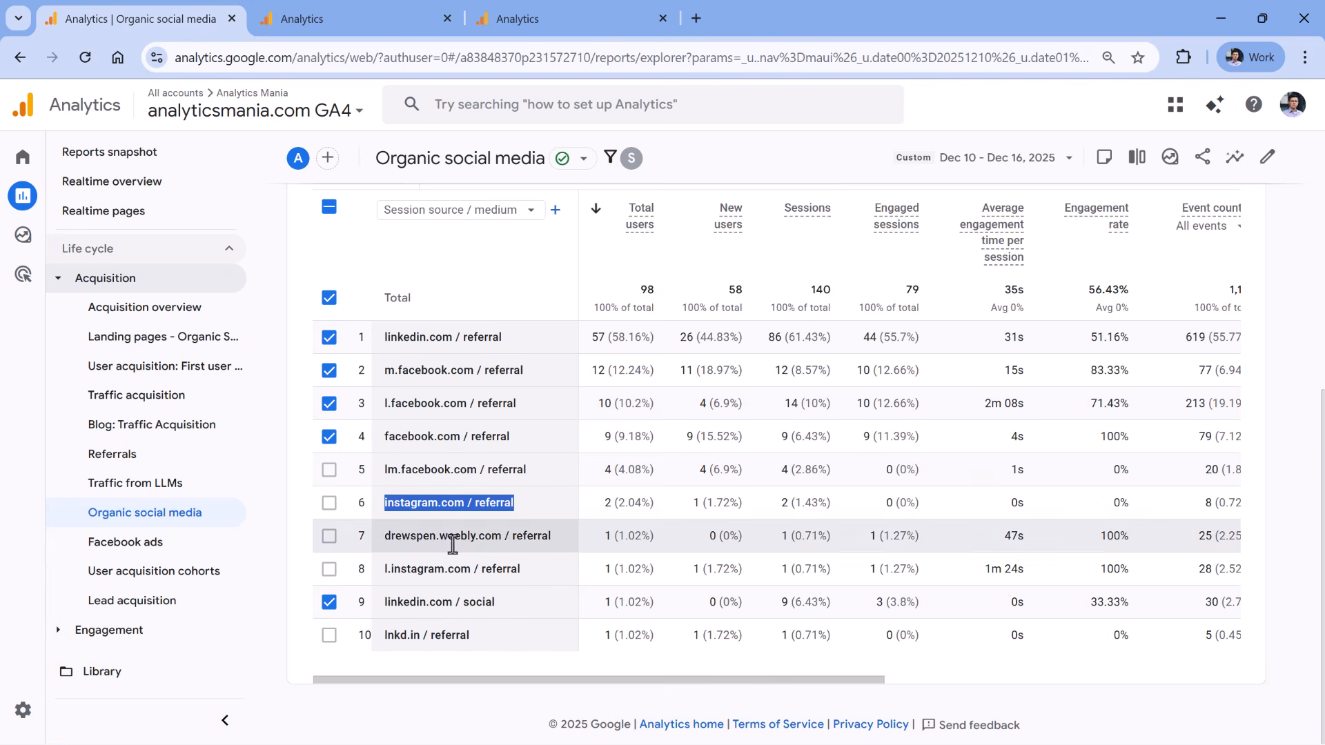
pyautogui.moveTo(454, 538); pyautogui.dragTo(528, 538)
pyautogui.moveTo(417, 635); pyautogui.dragTo(388, 636)
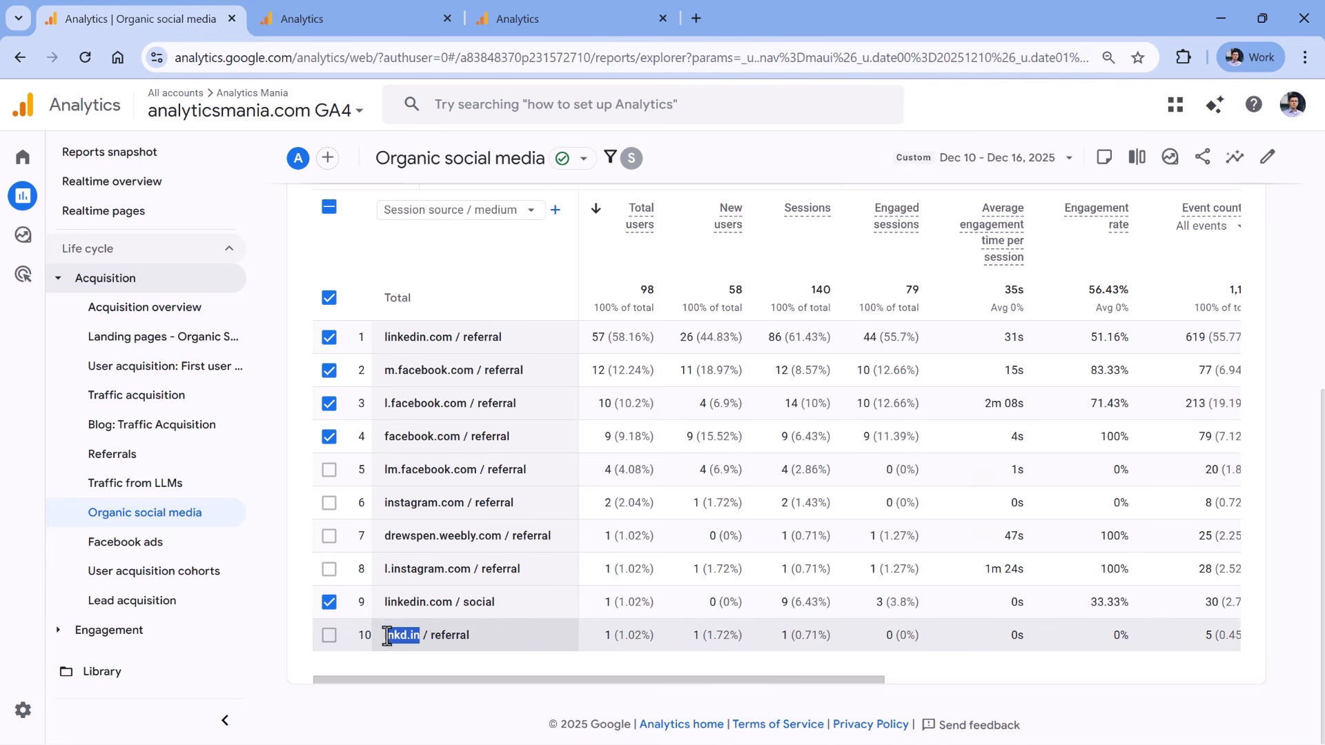
pyautogui.rightClick(394, 636)
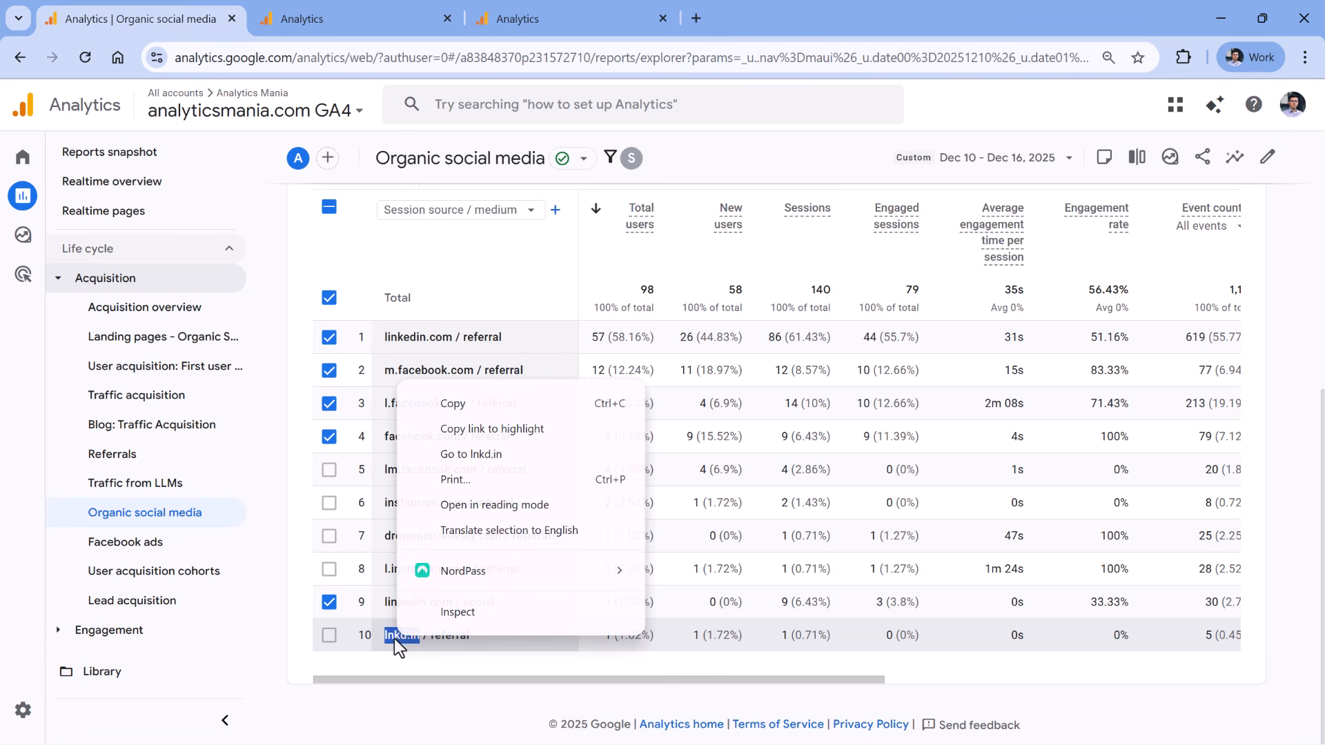
pyautogui.click(452, 407)
# Extend the Paid Linkedin channel's Source regex to linkedin.com|lnkd.in and save the channel
pyautogui.click(550, 20)
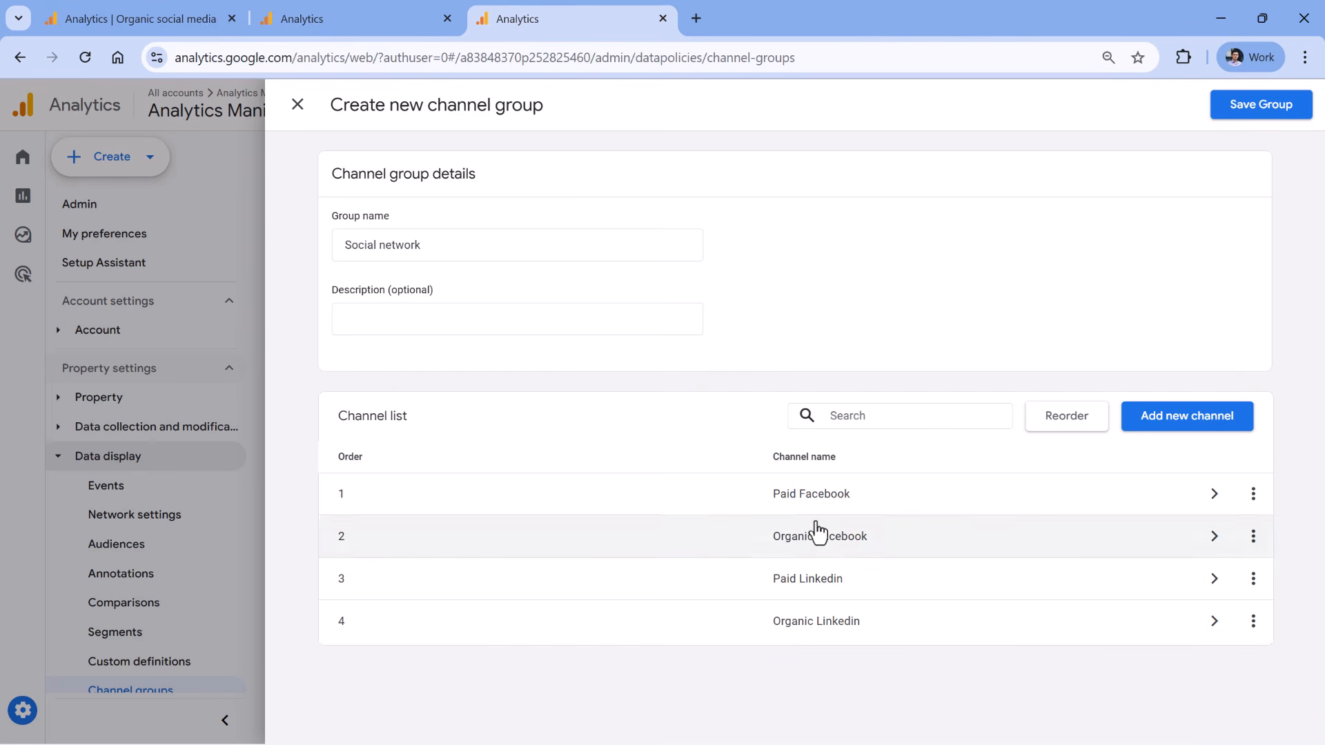
pyautogui.click(803, 579)
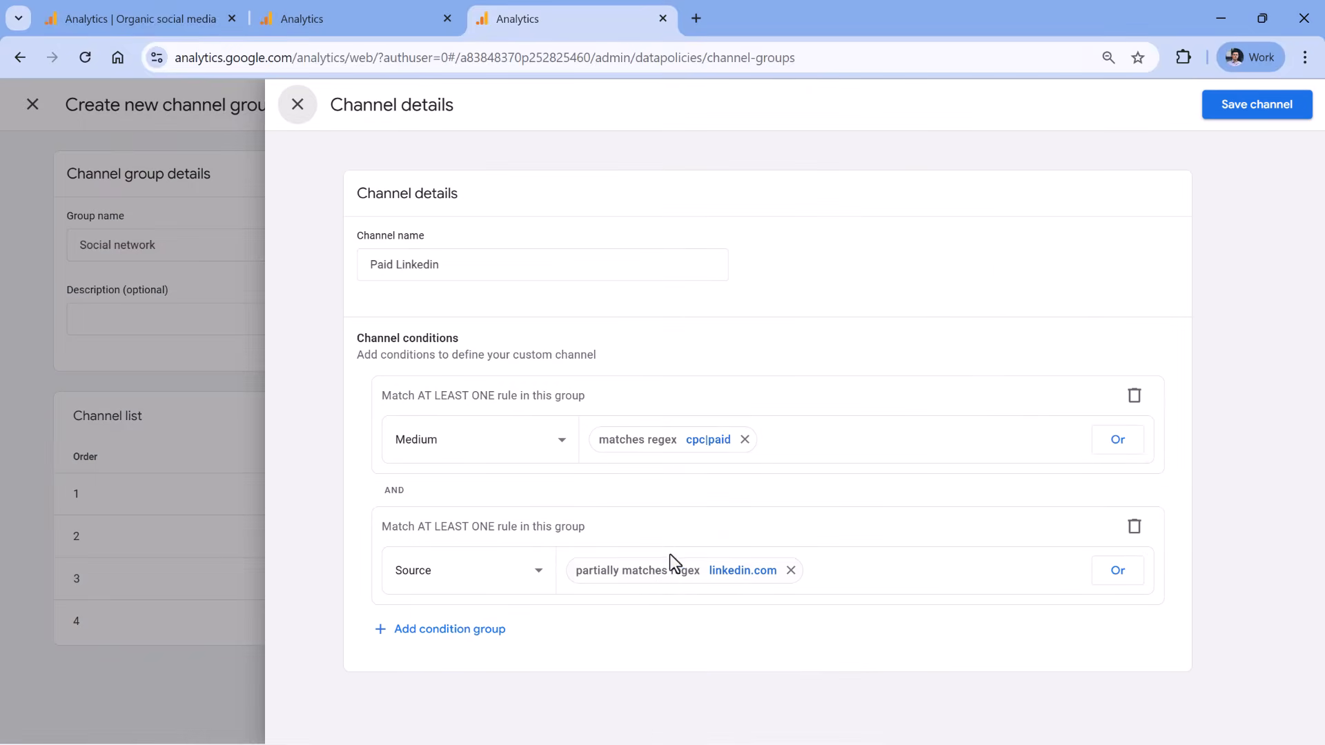
pyautogui.click(673, 572)
pyautogui.click(715, 495)
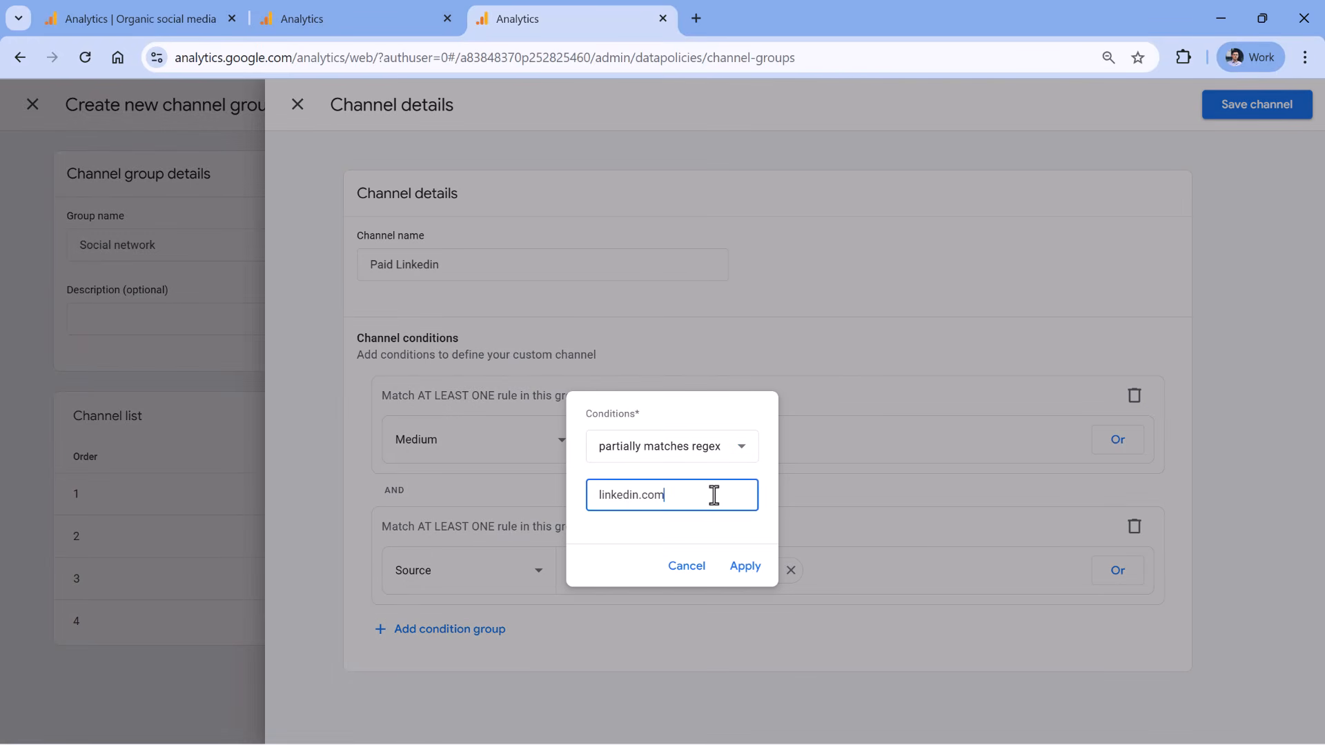
pyautogui.click(746, 566)
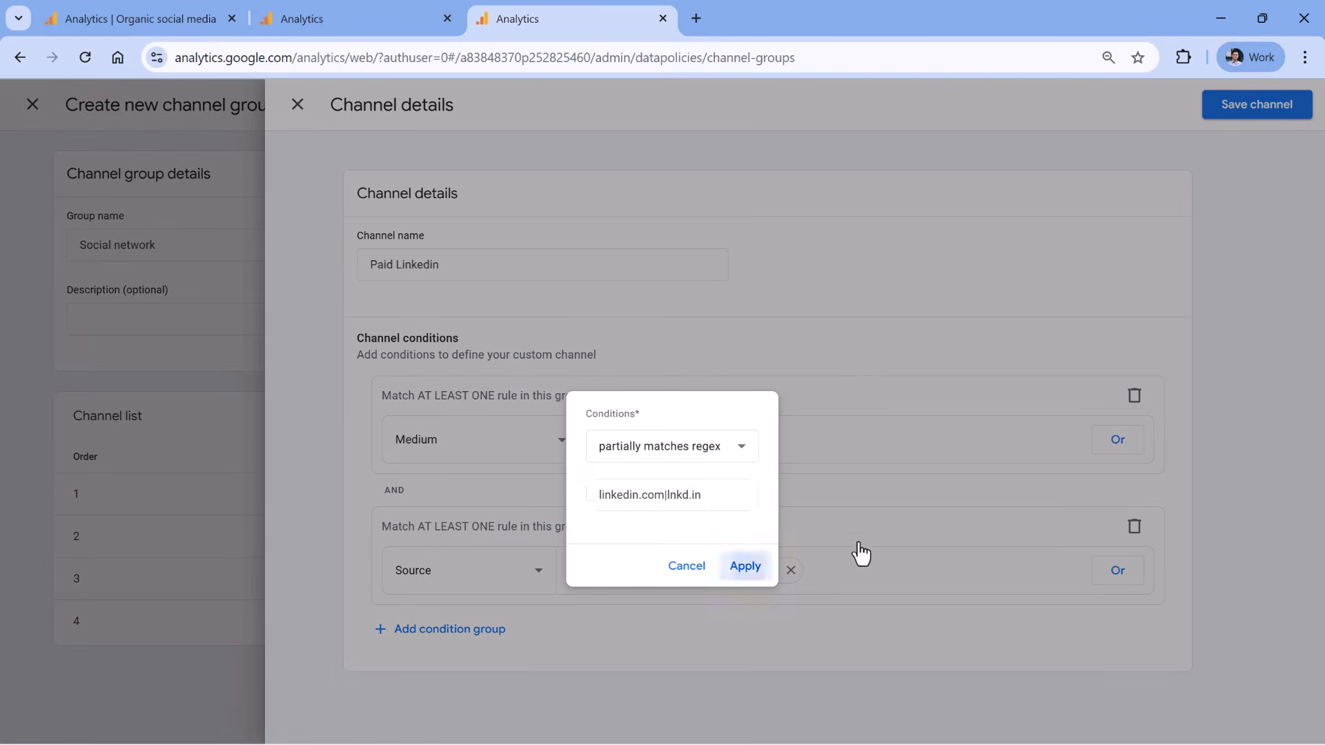
pyautogui.click(1235, 107)
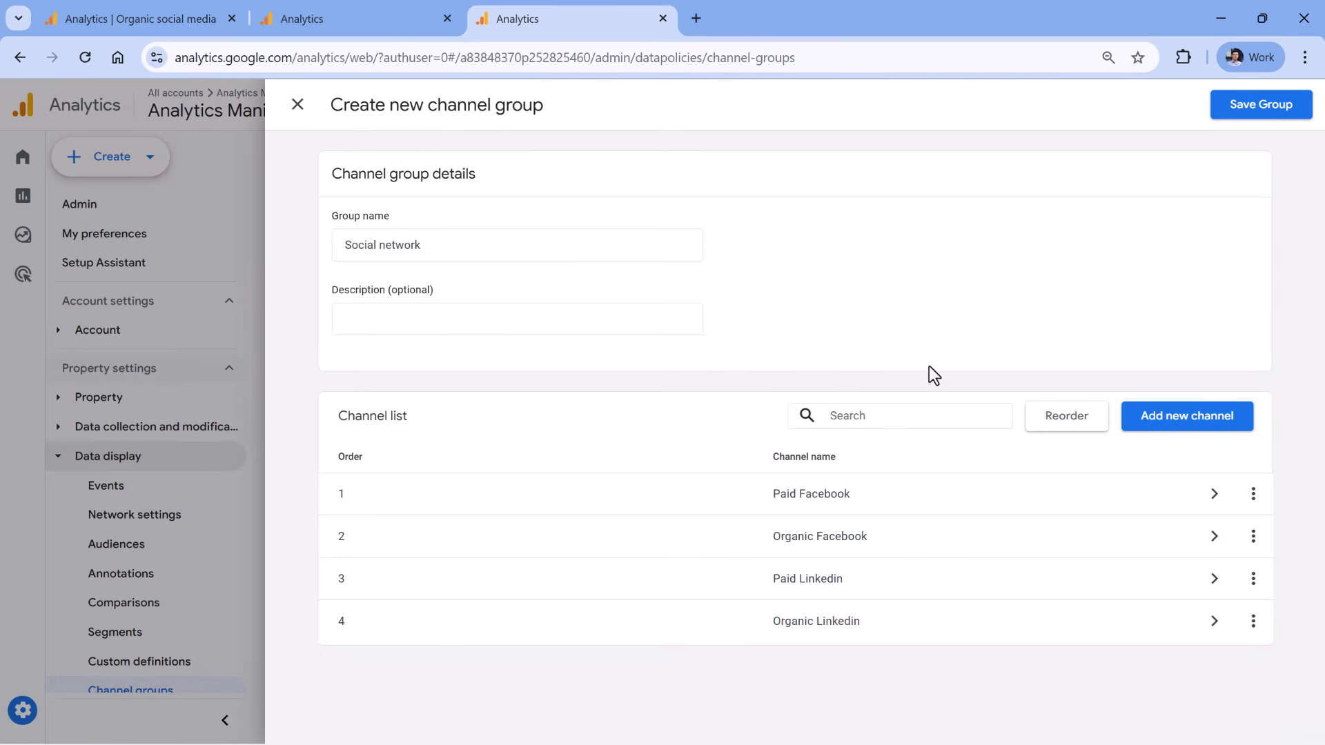
# Extend the Organic Linkedin channel's Source regex to linkedin.com|lnkd.in and save the channel
pyautogui.click(1055, 636)
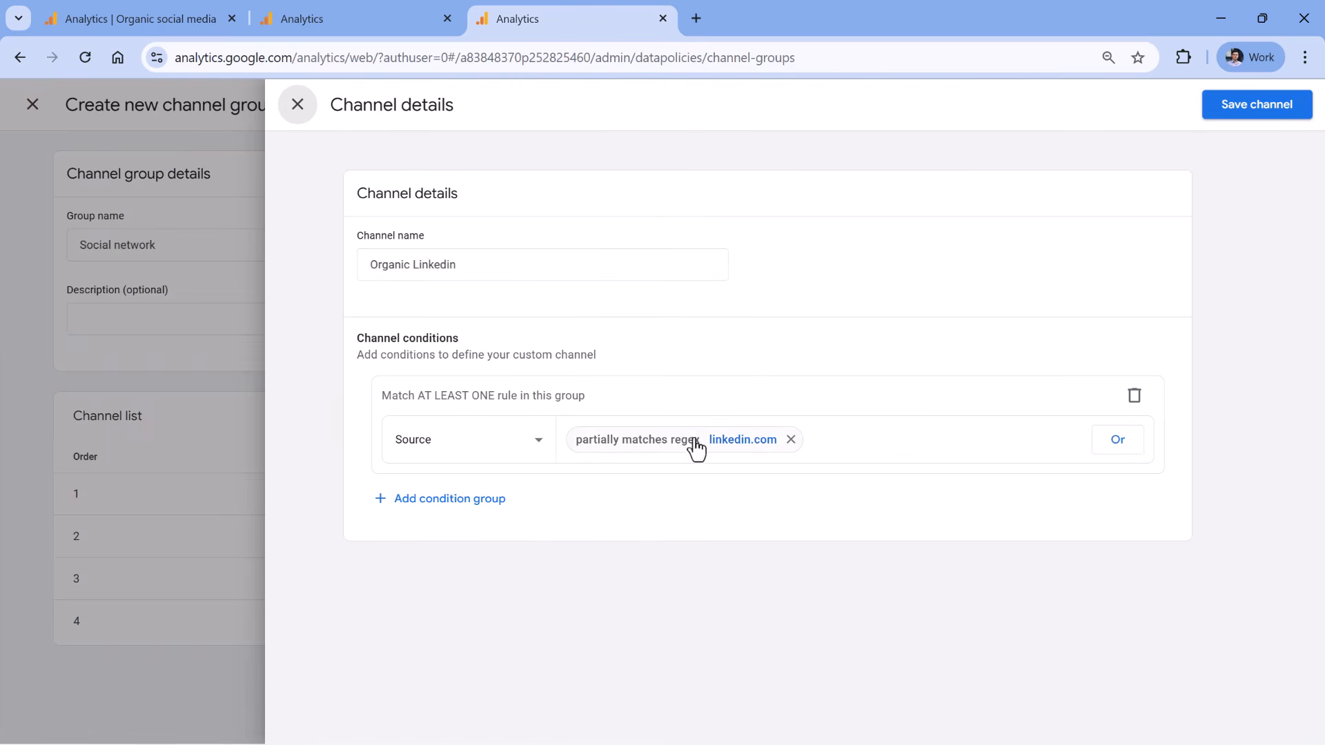
pyautogui.click(677, 450)
pyautogui.click(721, 530)
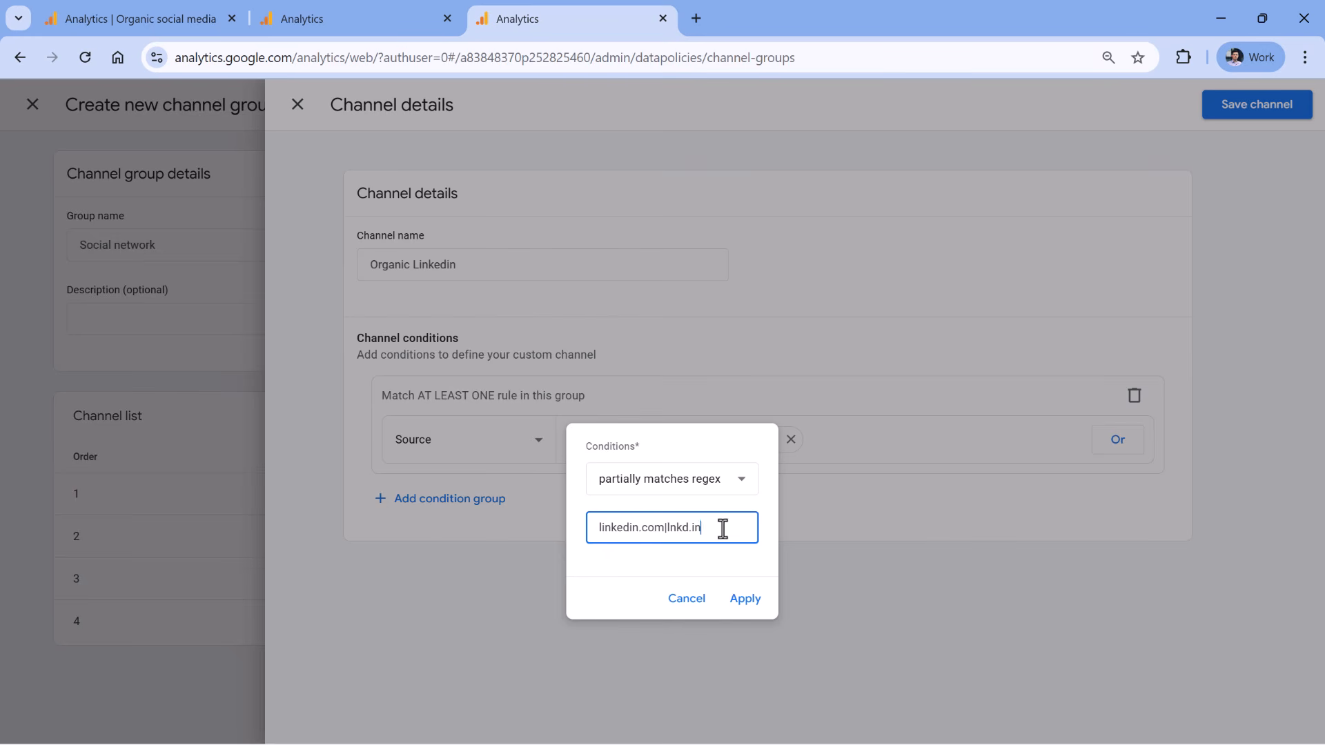
pyautogui.click(745, 599)
pyautogui.click(1250, 106)
# Show 50 rows per page in the Organic social media report, examine the t.me source, and return to the channel group
pyautogui.click(132, 18)
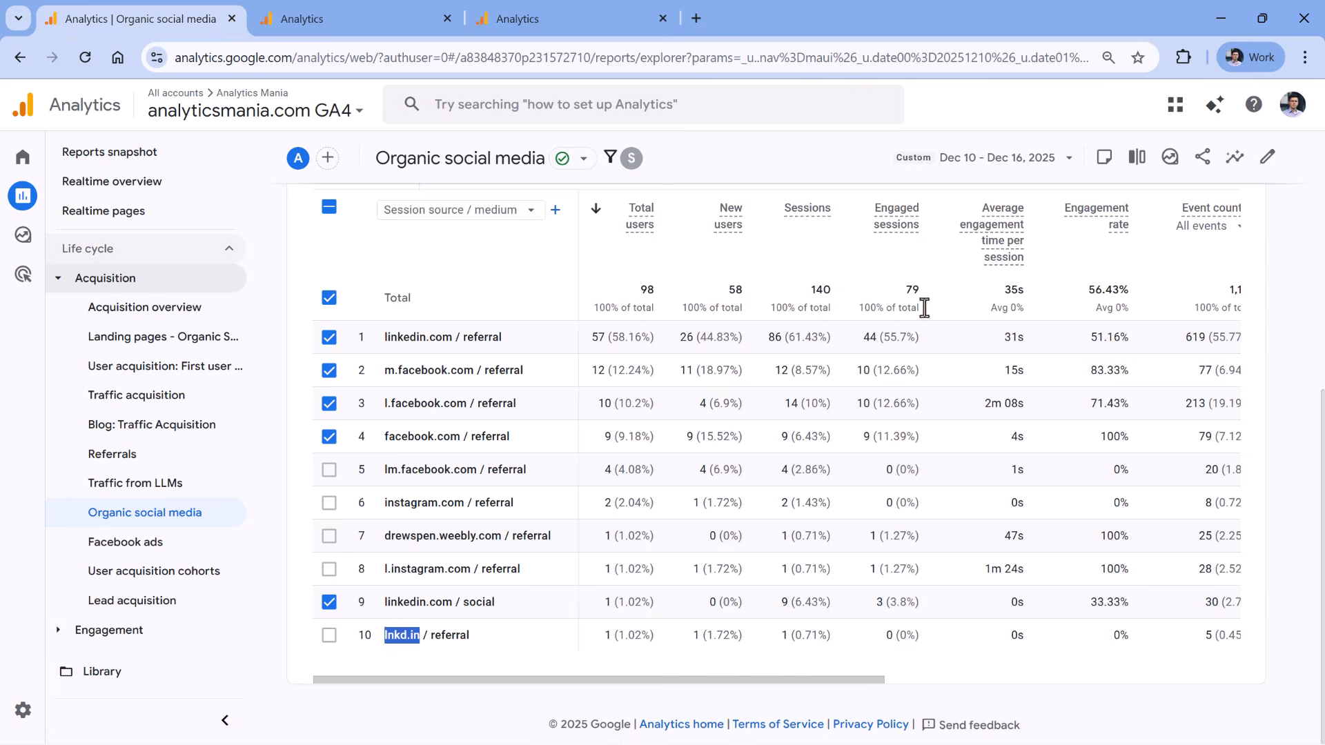
pyautogui.scroll(3, 1055, 266)
pyautogui.click(985, 354)
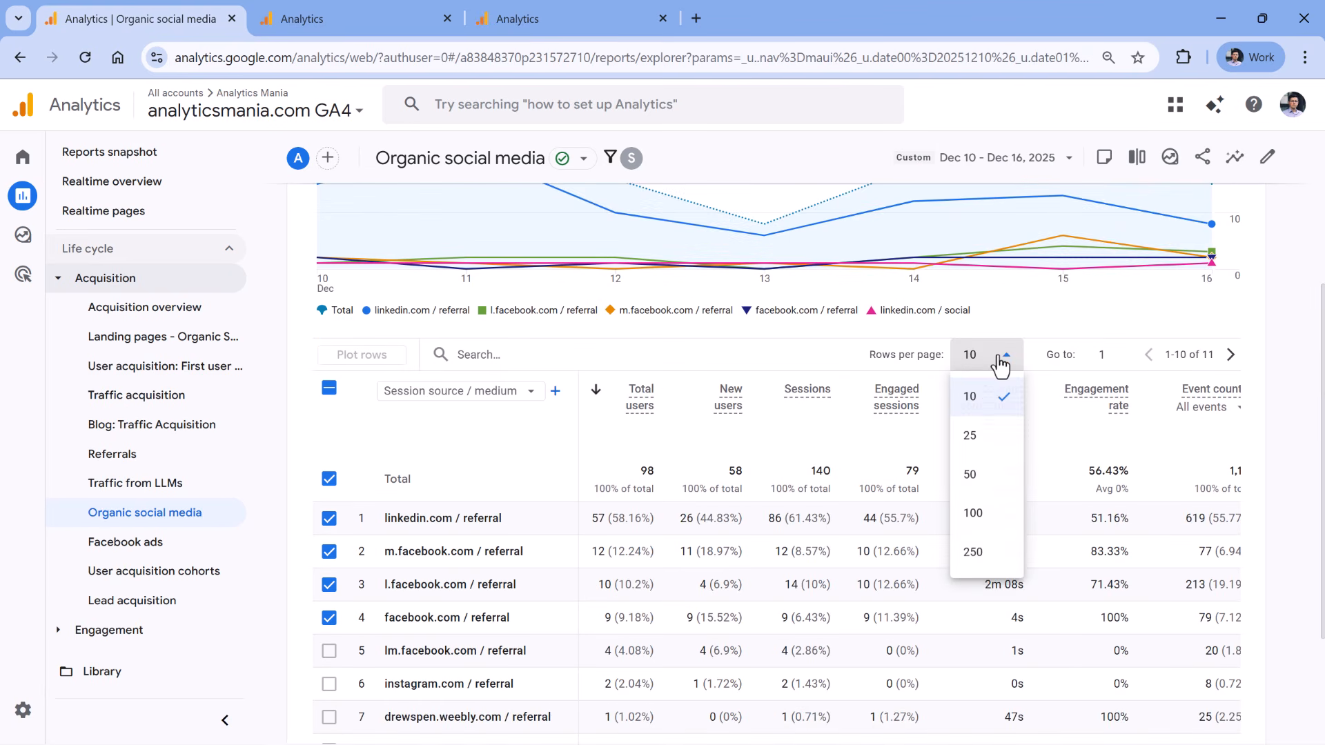
pyautogui.click(995, 491)
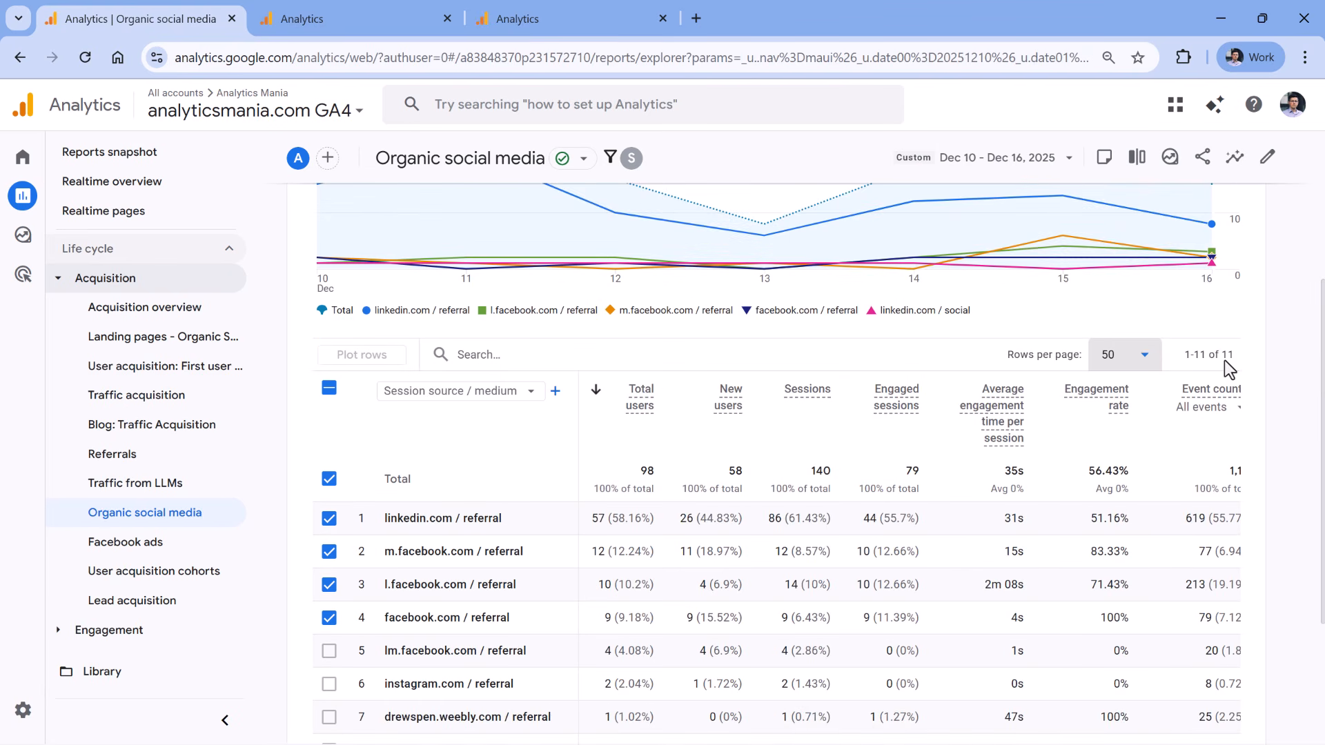
pyautogui.scroll(-3, 1123, 371)
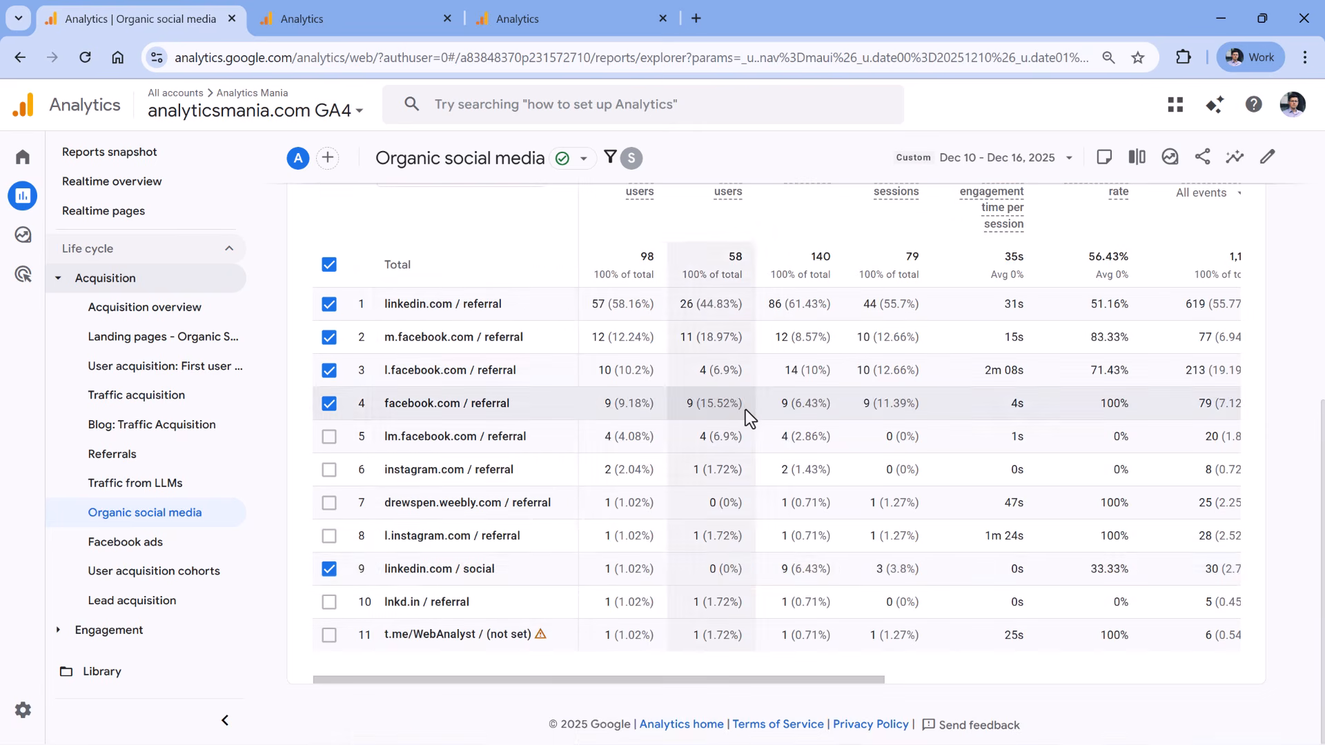
pyautogui.moveTo(411, 634); pyautogui.dragTo(400, 634)
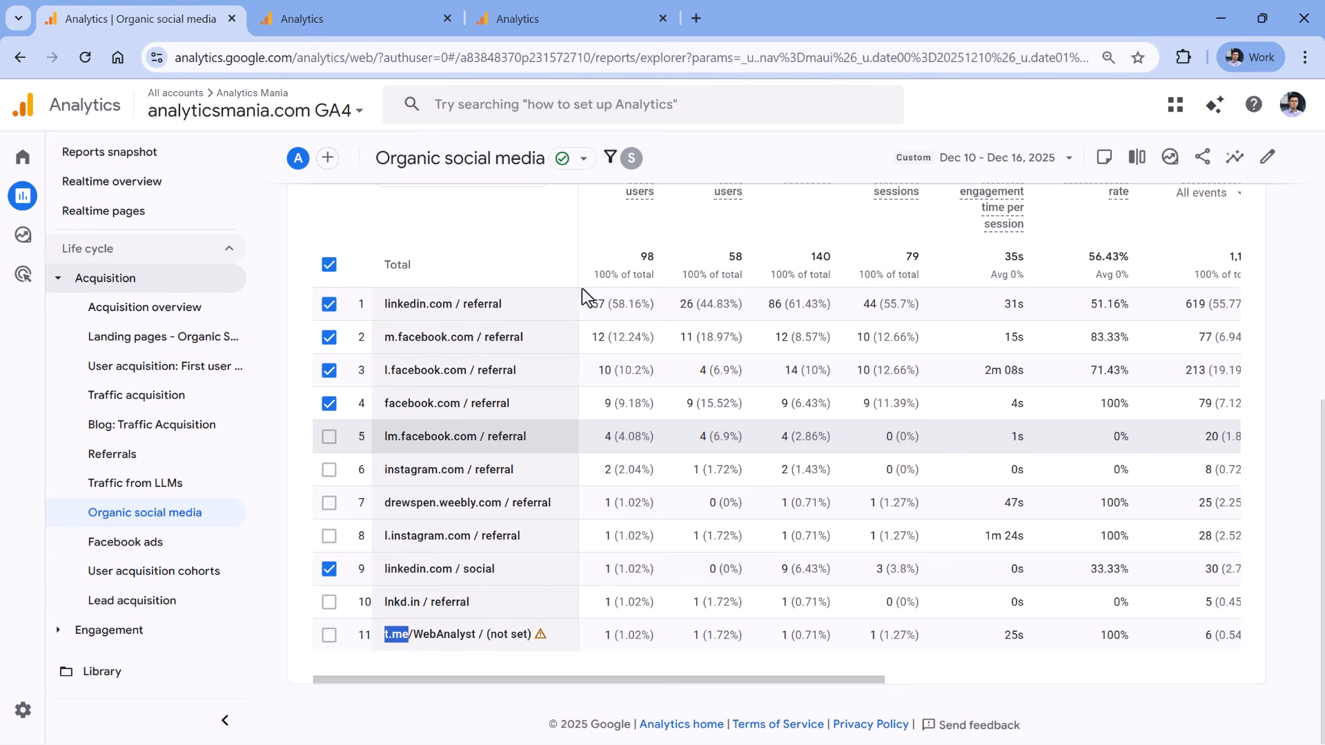
pyautogui.click(577, 21)
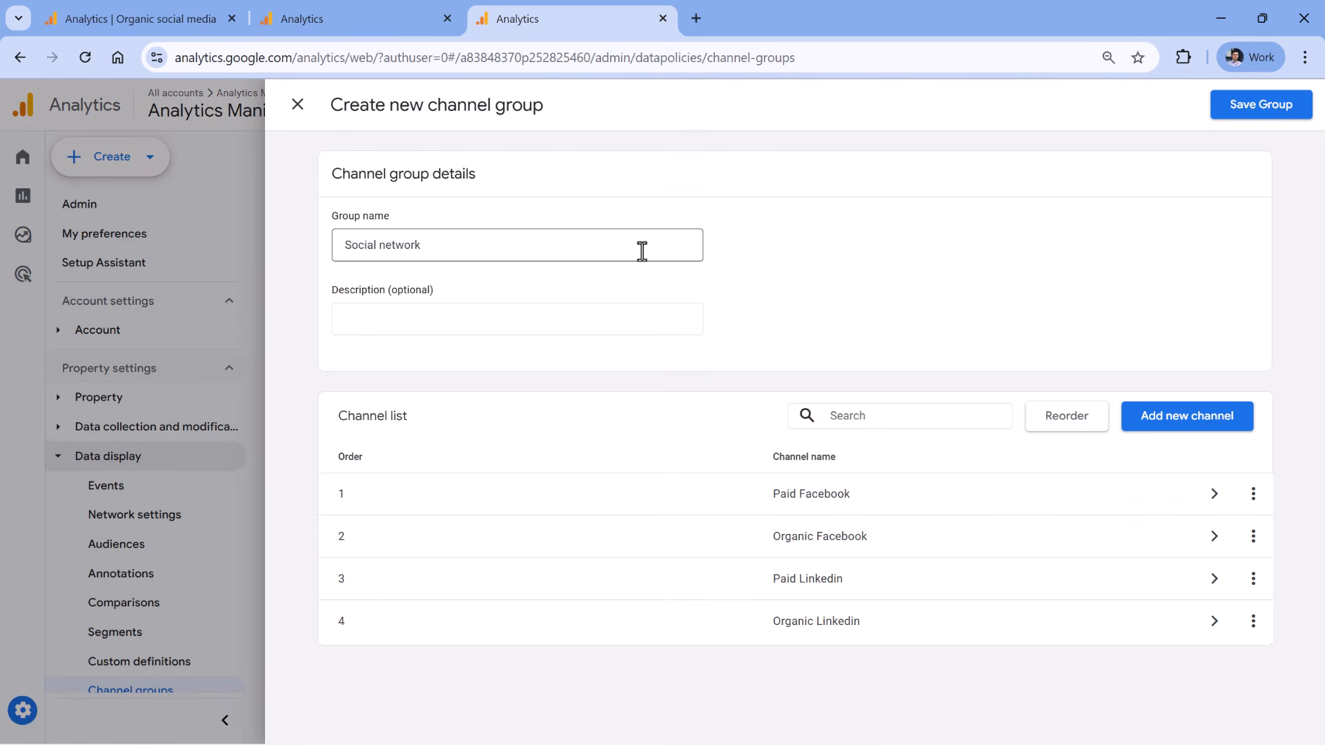
# In the Traffic acquisition report, start a filter on Session default channel group with the match type exactly matches
pyautogui.click(152, 20)
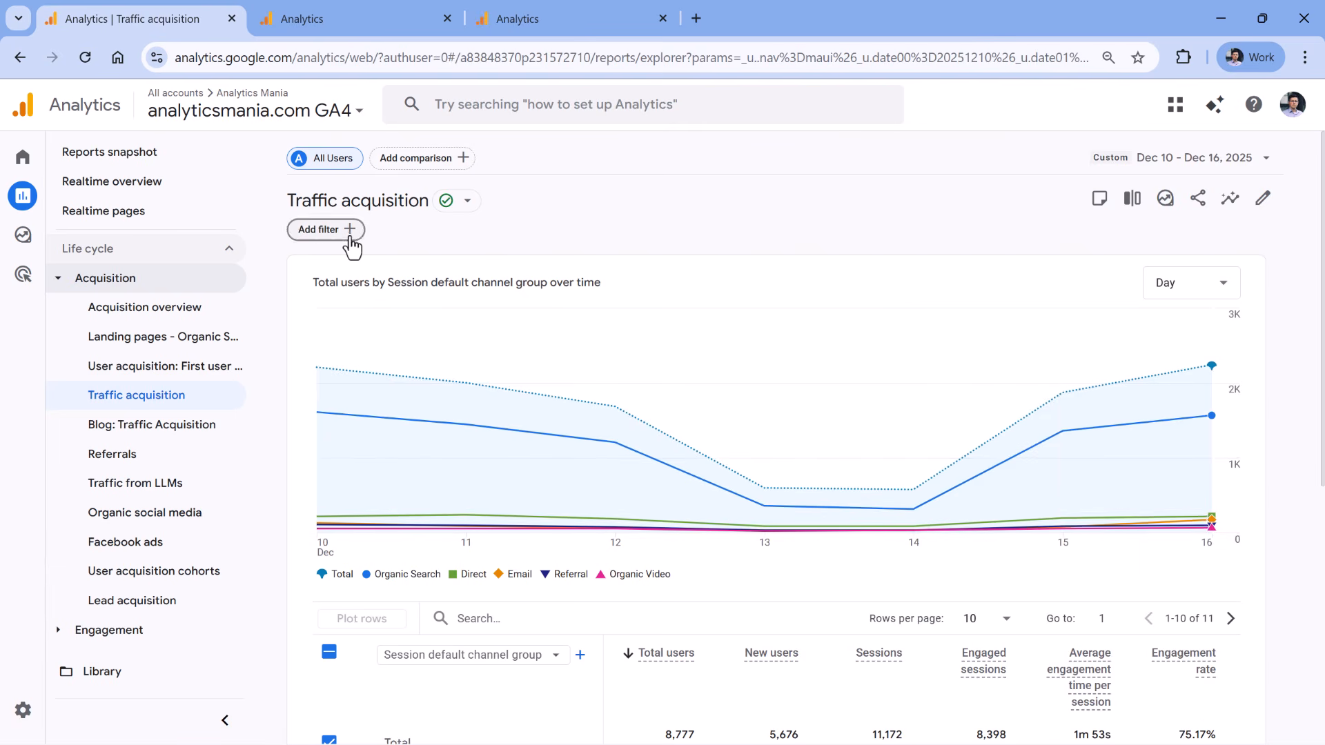
pyautogui.click(347, 229)
pyautogui.click(1190, 267)
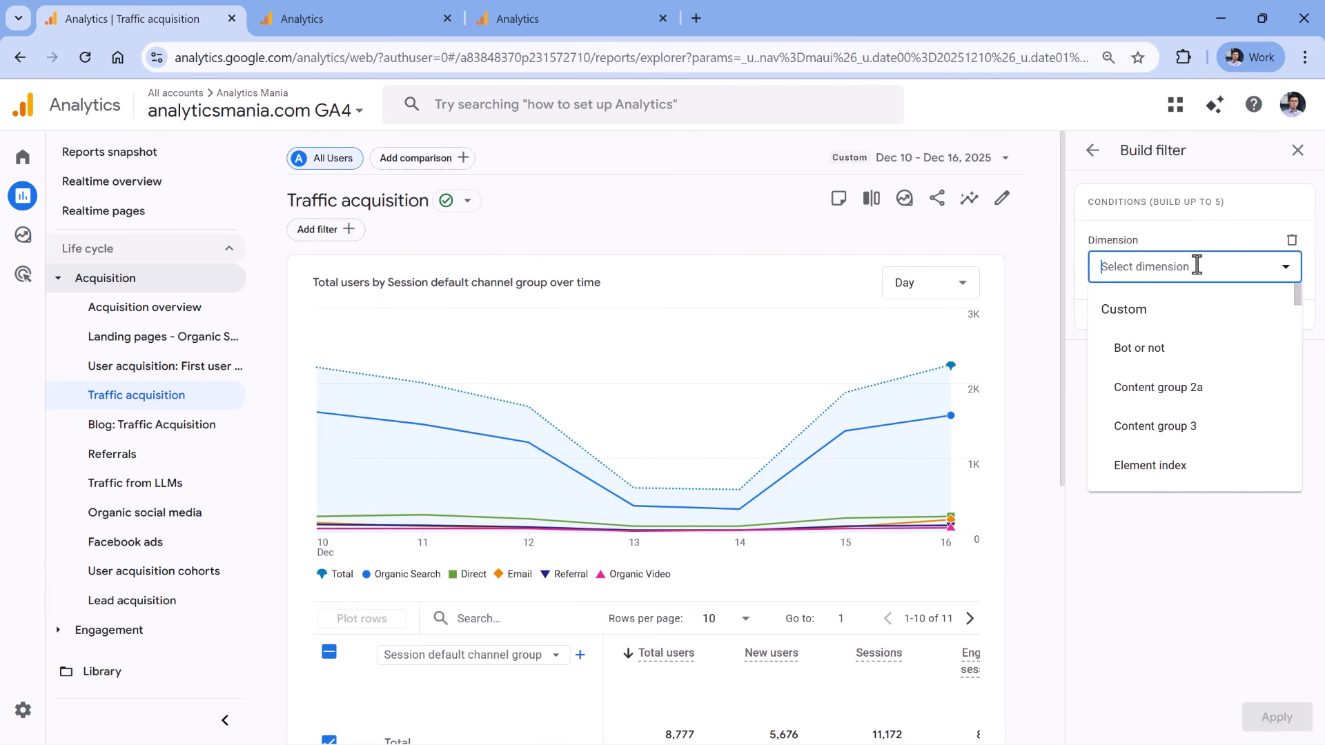
pyautogui.write('session d')
pyautogui.click(1207, 346)
pyautogui.click(1194, 327)
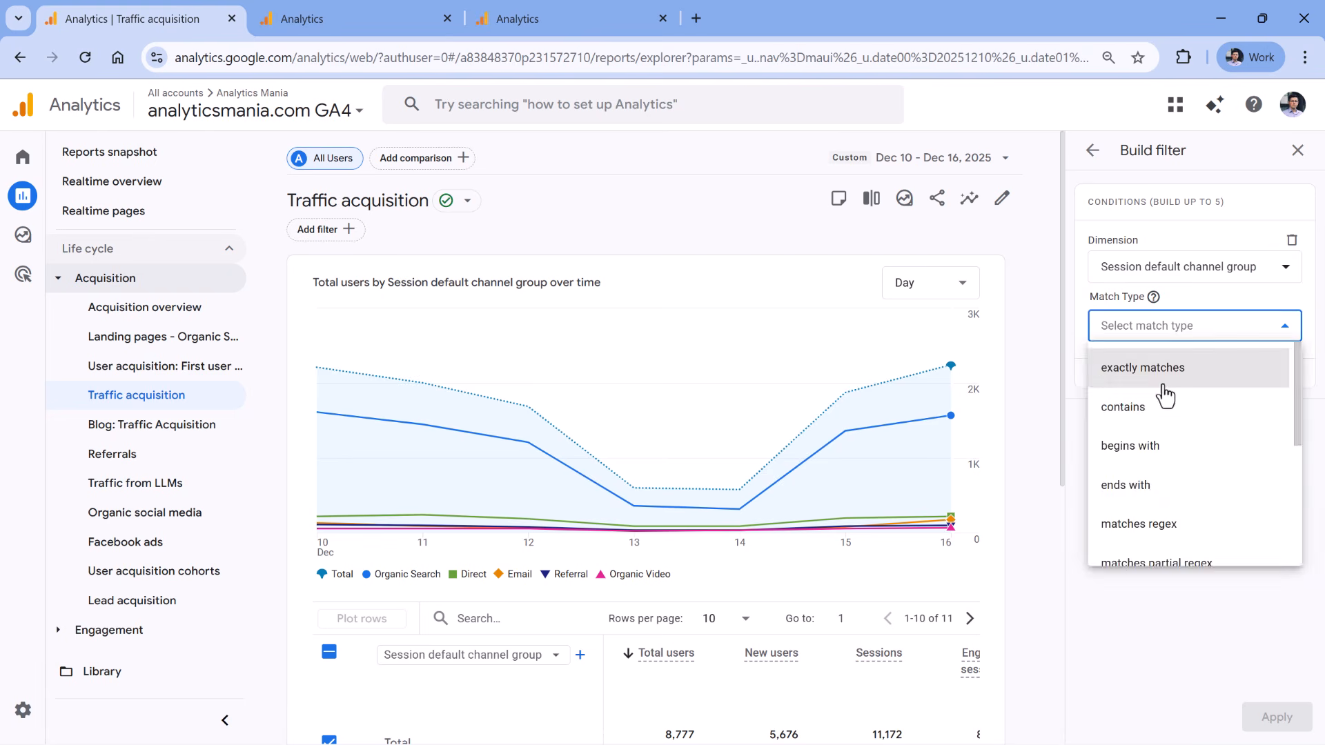
pyautogui.click(1164, 376)
# Choose Referral as the filter value and apply the filter to the Traffic acquisition report
pyautogui.click(1166, 384)
pyautogui.scroll(-2, 1183, 521)
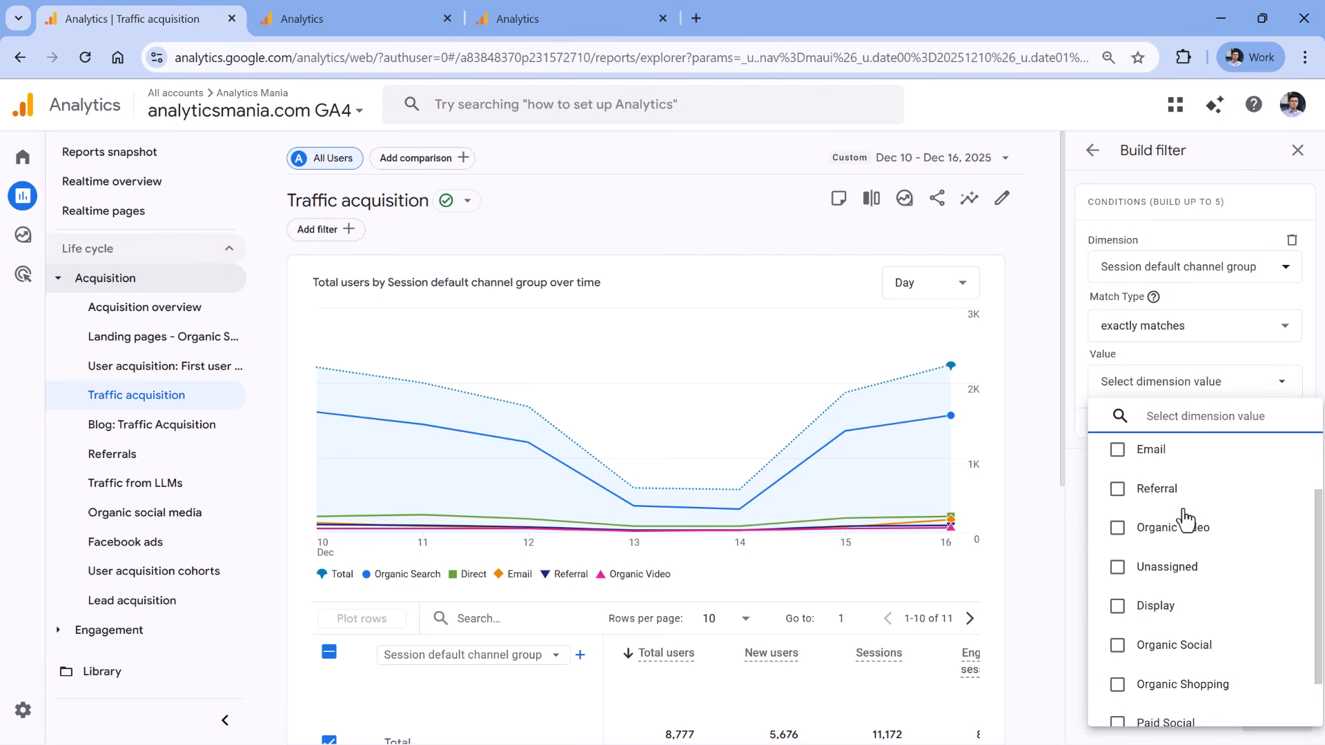
pyautogui.scroll(-1, 1148, 582)
pyautogui.scroll(1, 1196, 569)
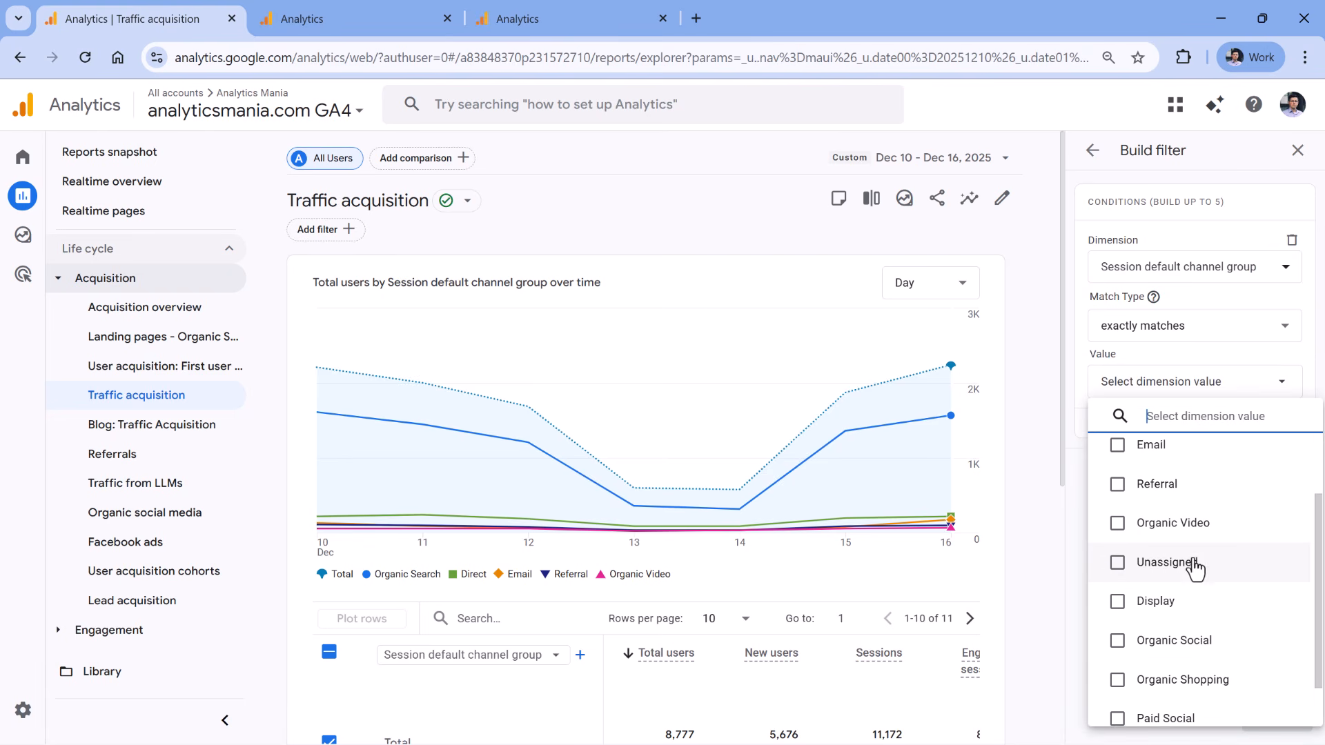
pyautogui.click(1118, 484)
pyautogui.click(1273, 721)
pyautogui.click(1275, 719)
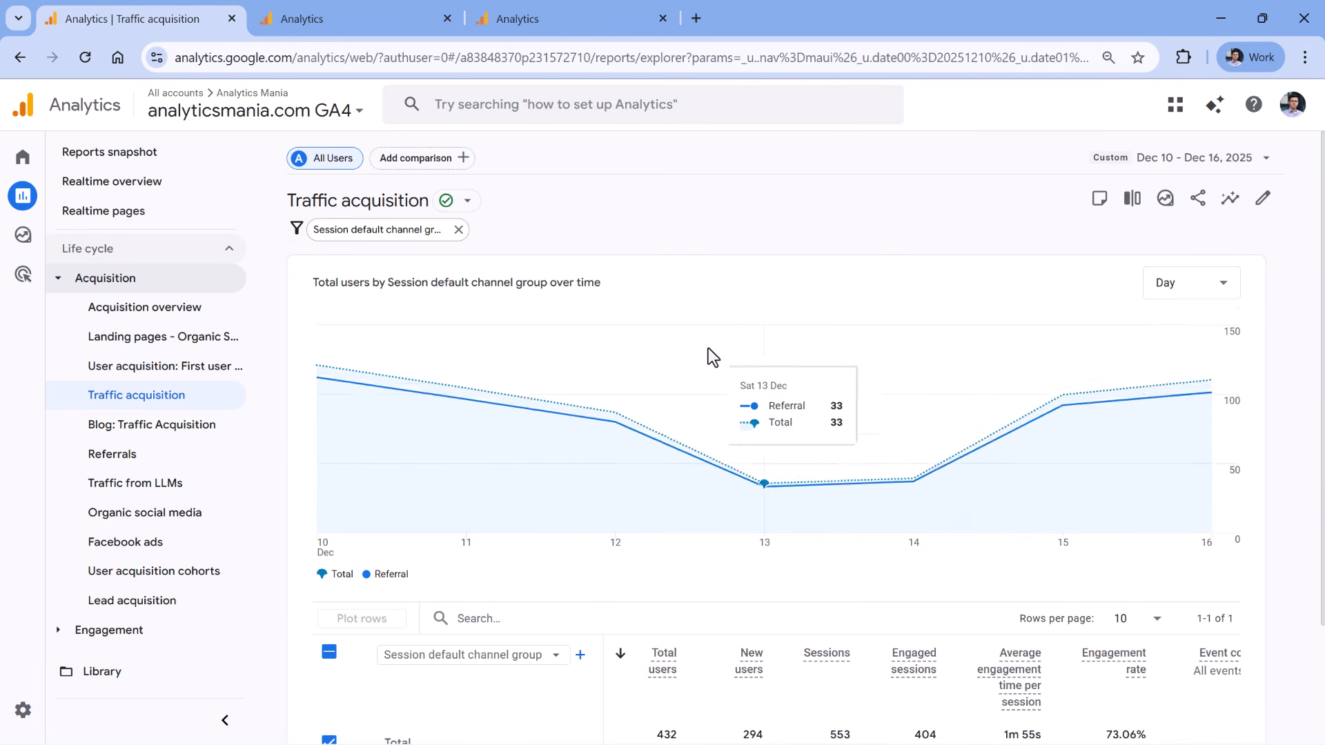
# Break down the Referral-filtered Traffic acquisition report by Session source / medium and examine the referral sources
pyautogui.scroll(-2, 728, 426)
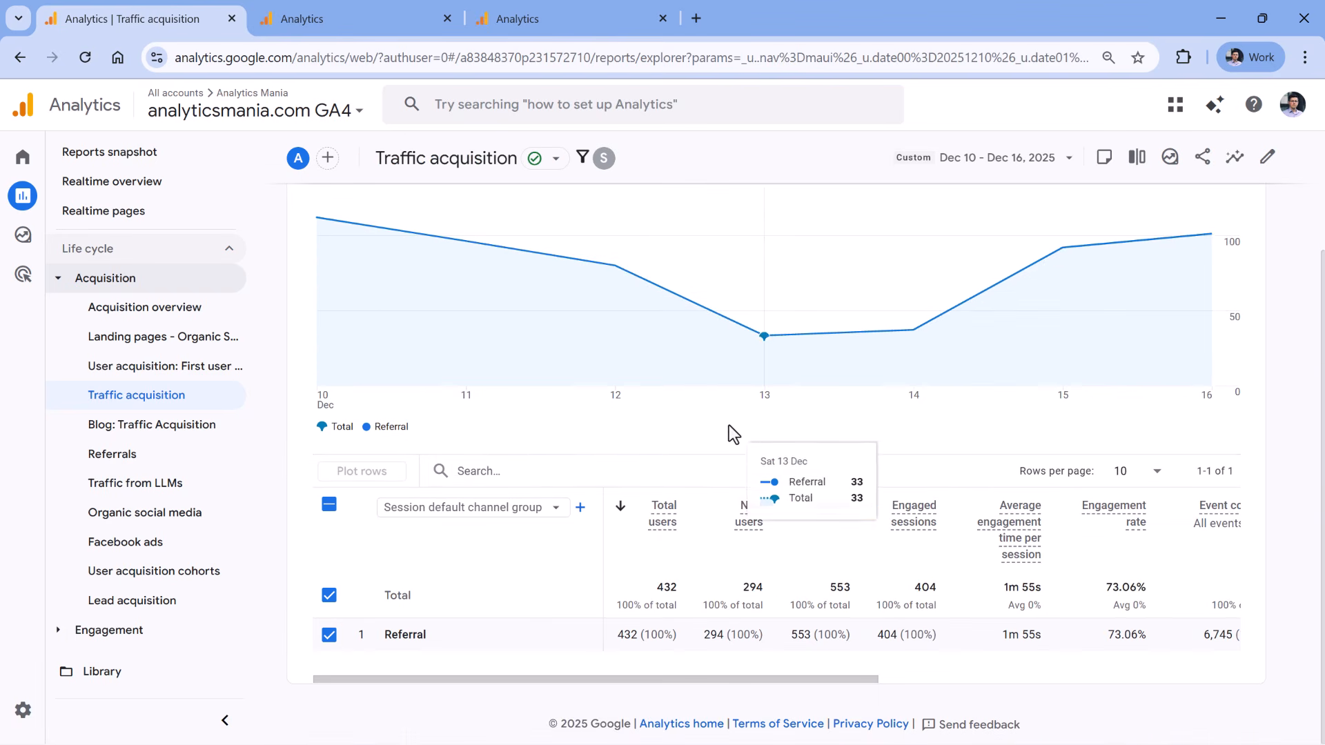
pyautogui.click(493, 509)
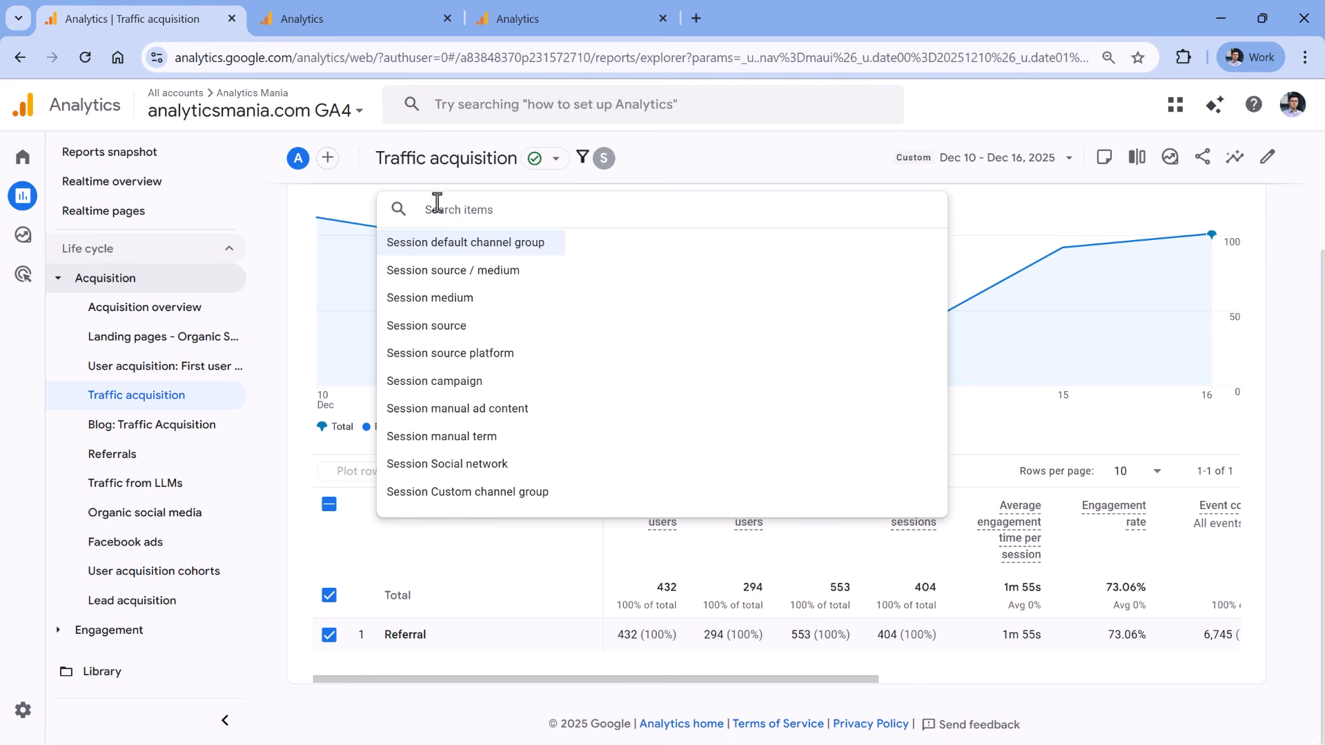
pyautogui.click(472, 271)
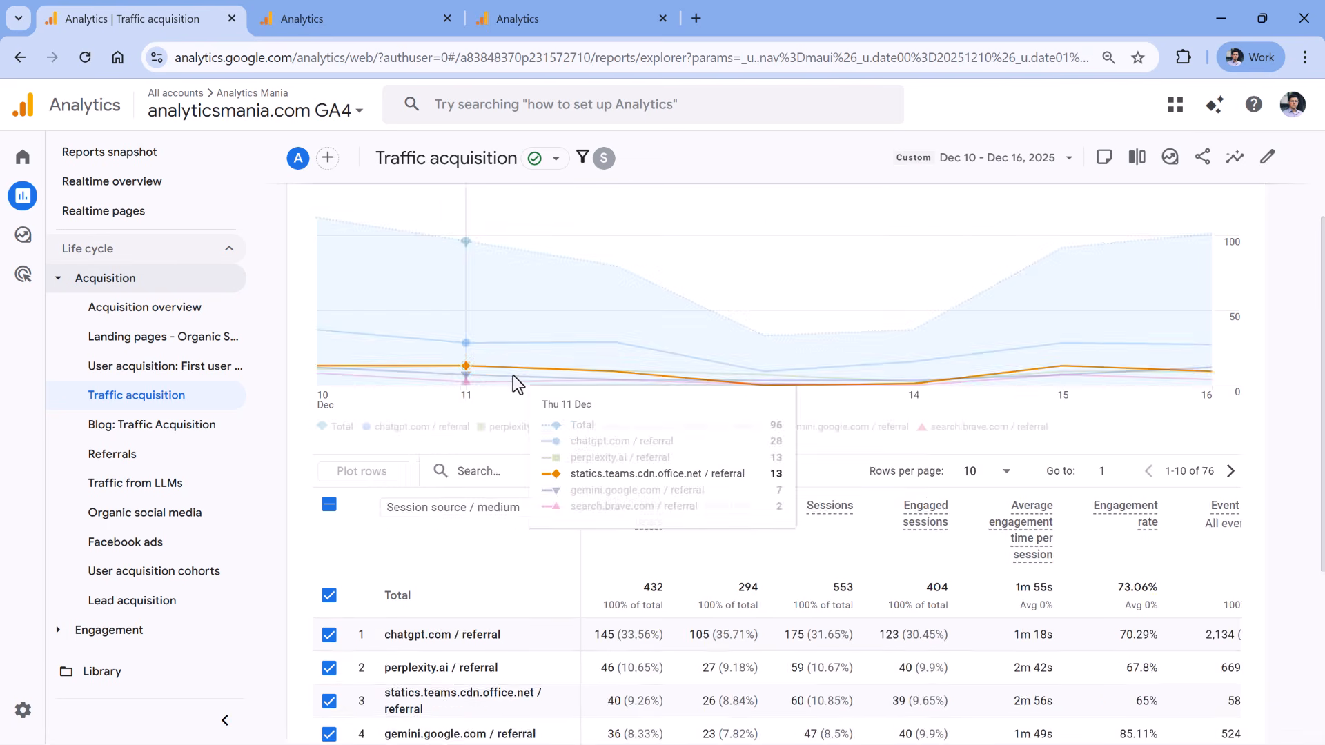
pyautogui.scroll(-3, 512, 379)
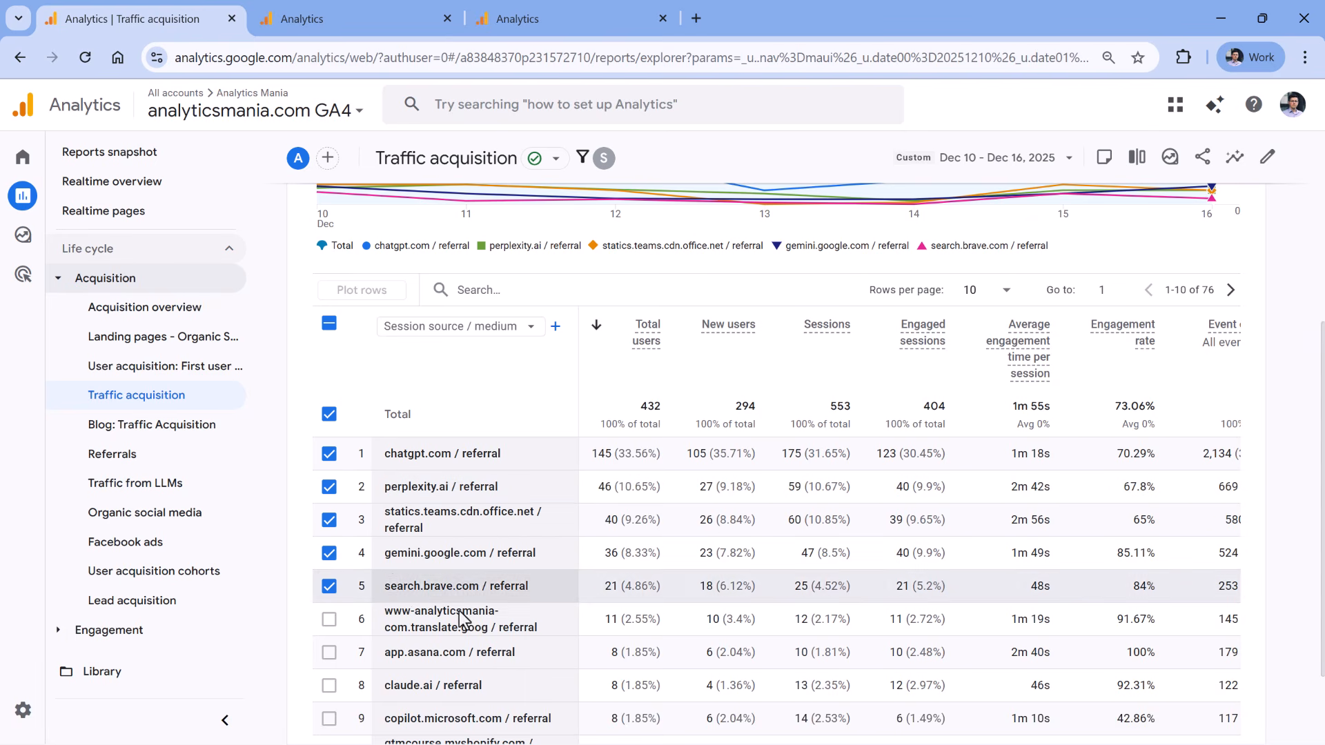
# Return to the new Social network channel group and add a channel named Non-social media
pyautogui.click(577, 10)
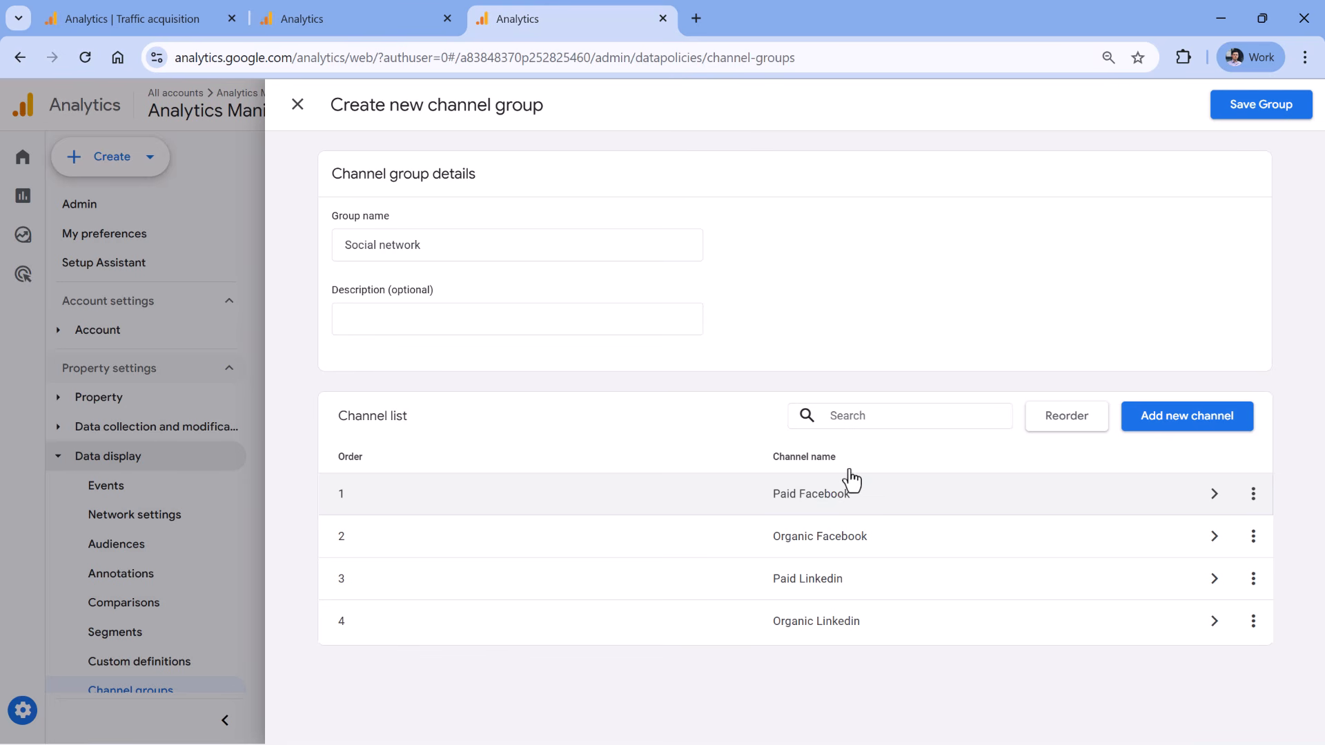
pyautogui.click(1187, 419)
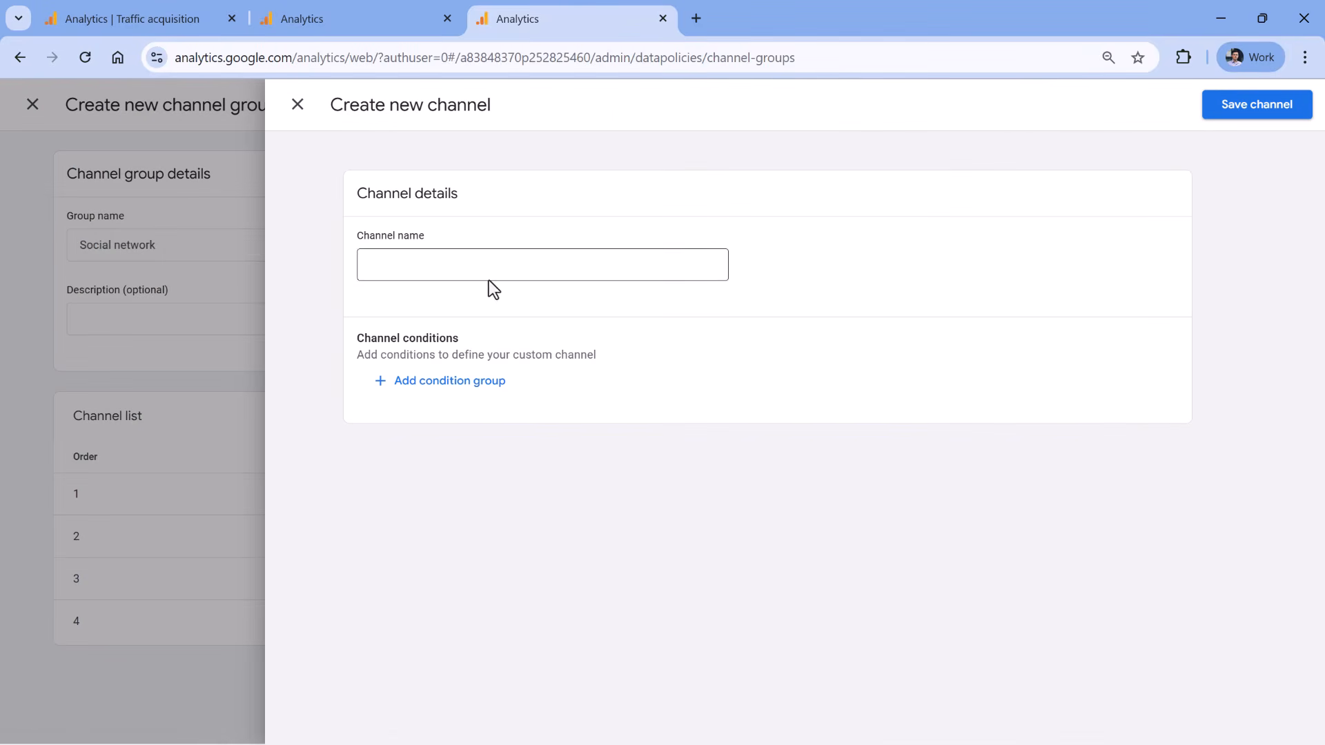
pyautogui.click(497, 270)
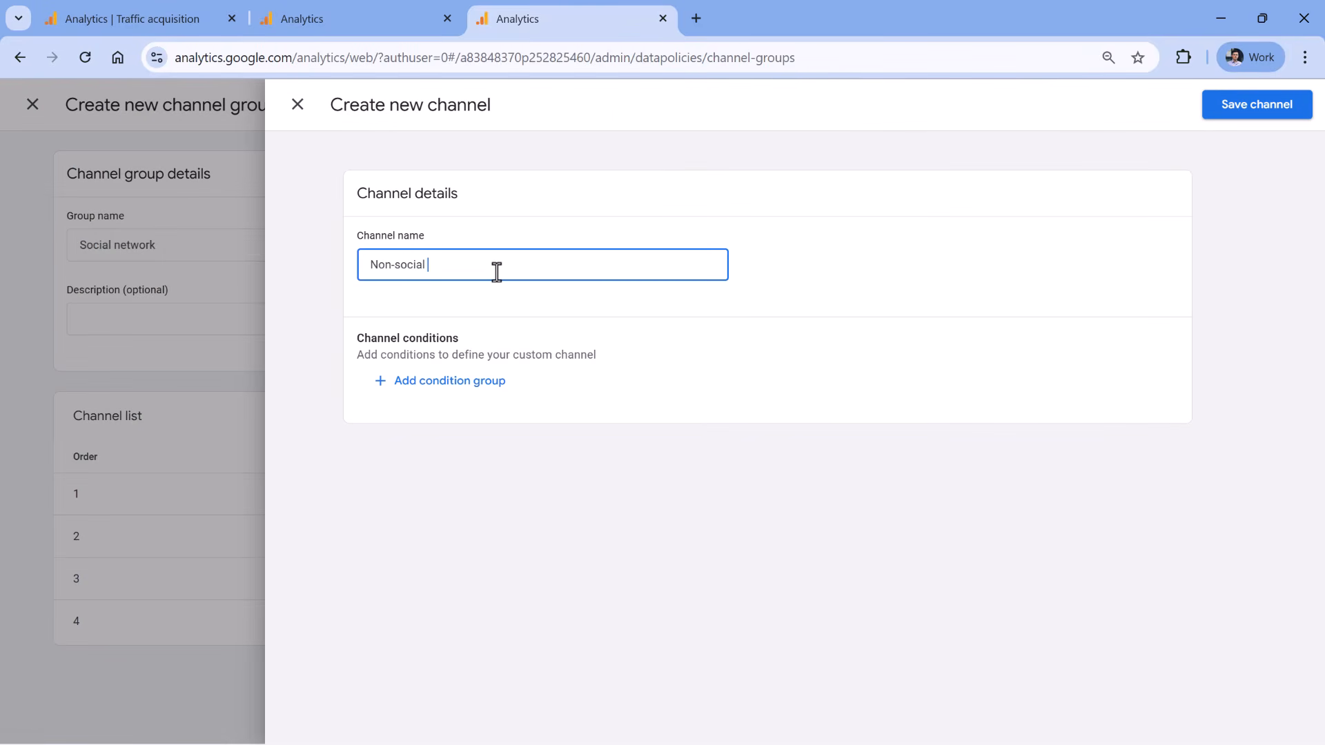
# Give the Non-social media channel a condition where Medium matches regex .* and save the channel
pyautogui.click(428, 384)
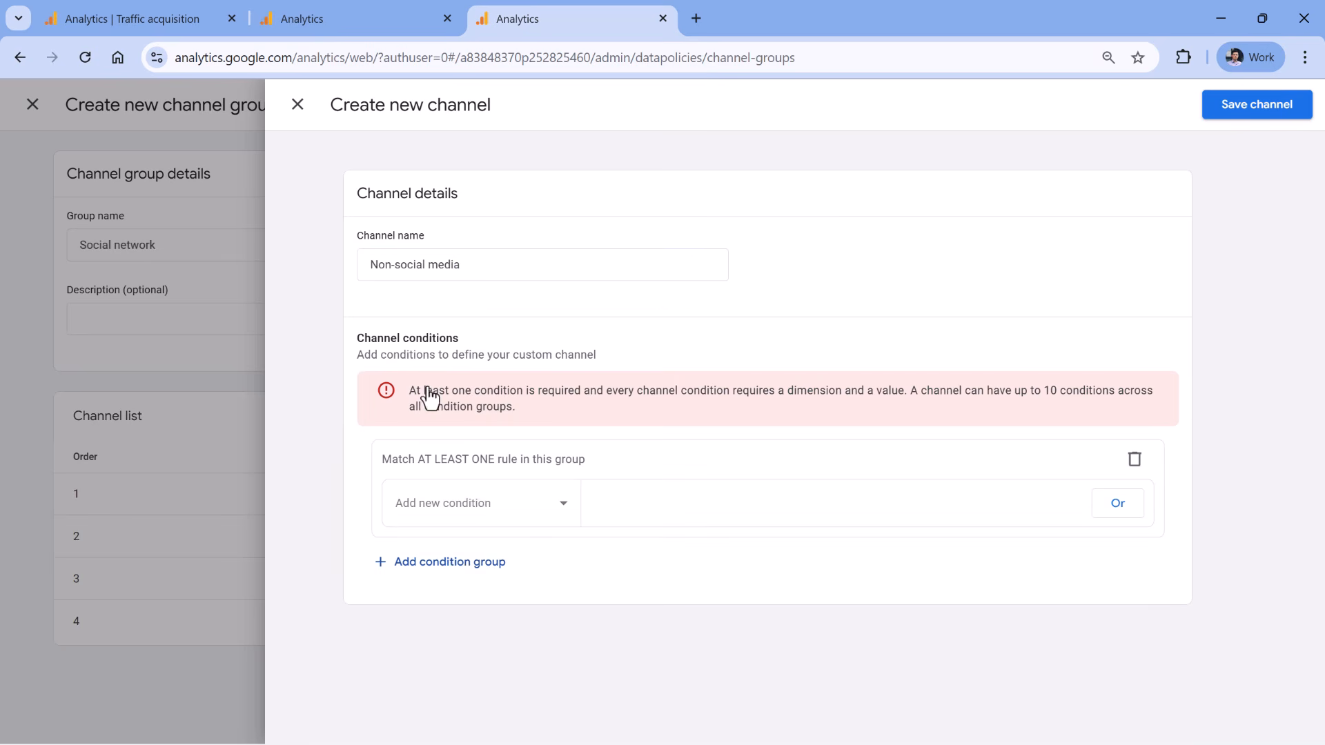
pyautogui.click(499, 509)
pyautogui.click(488, 584)
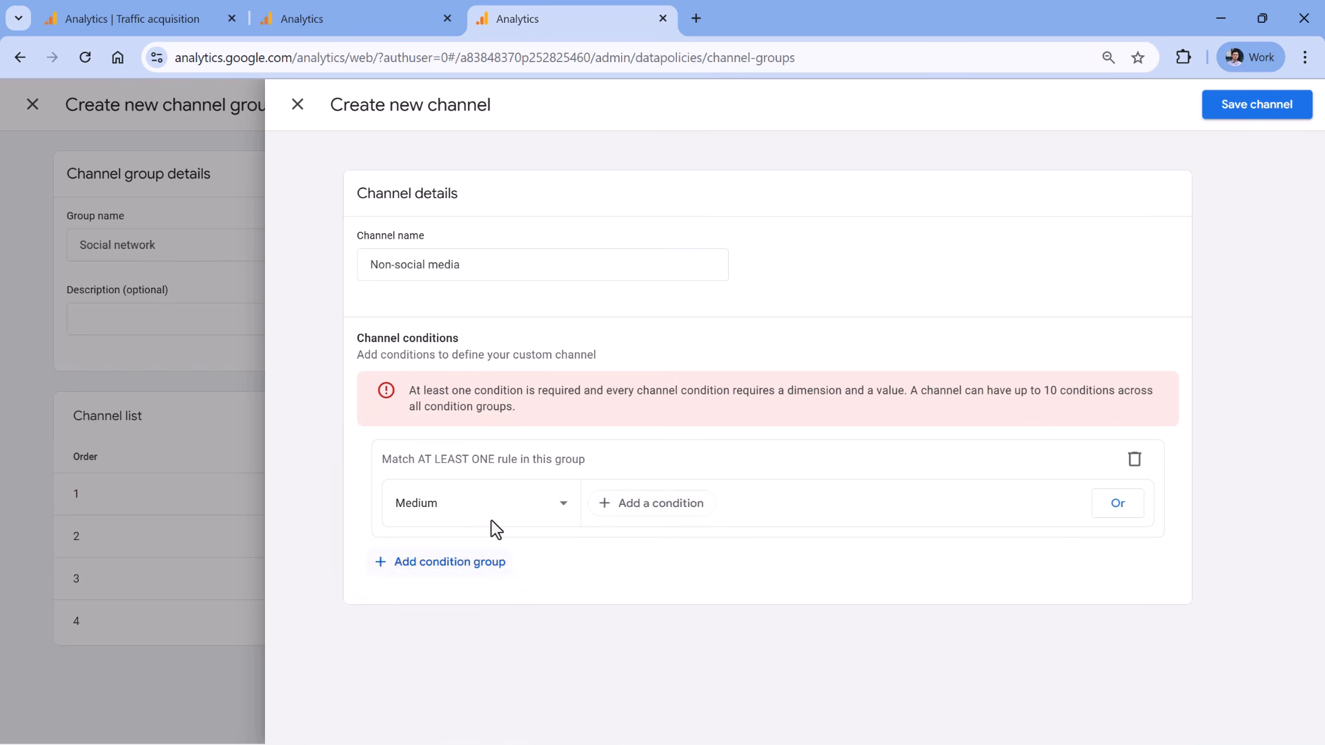
pyautogui.click(640, 508)
pyautogui.click(676, 552)
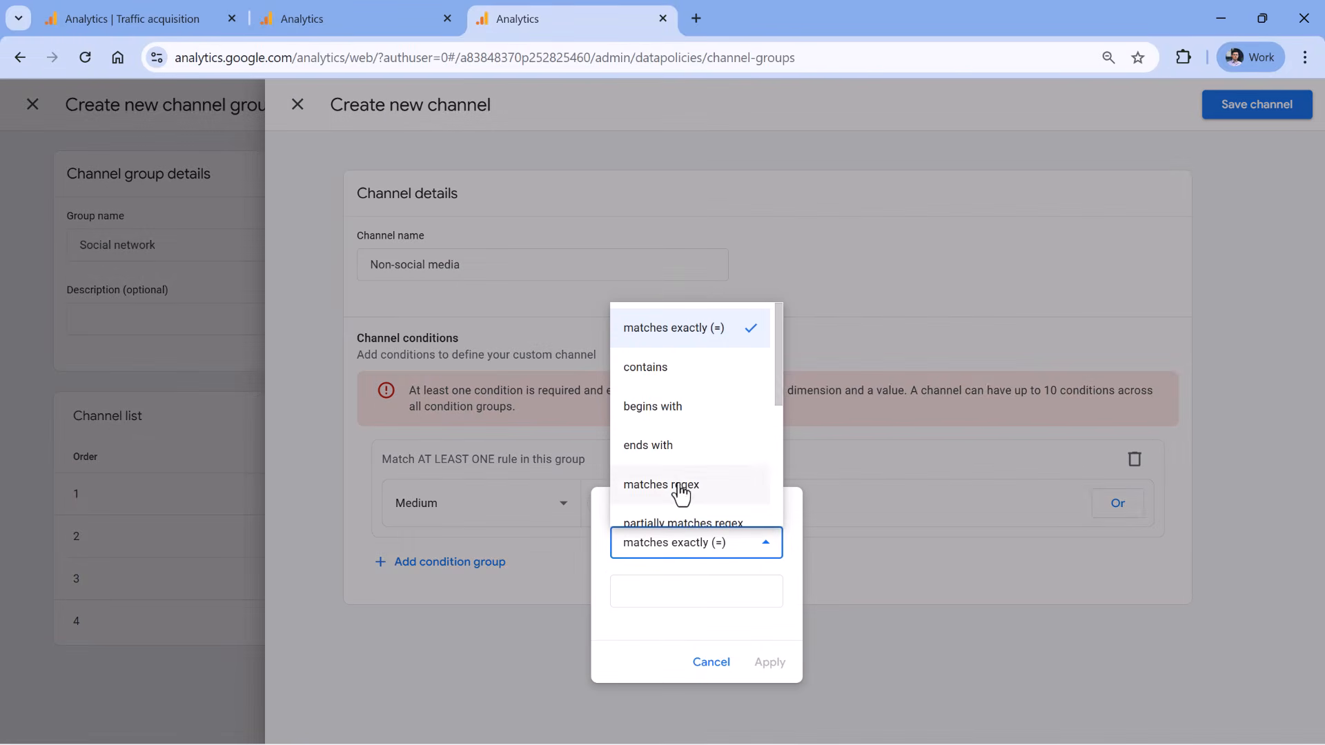
pyautogui.click(680, 486)
pyautogui.click(684, 591)
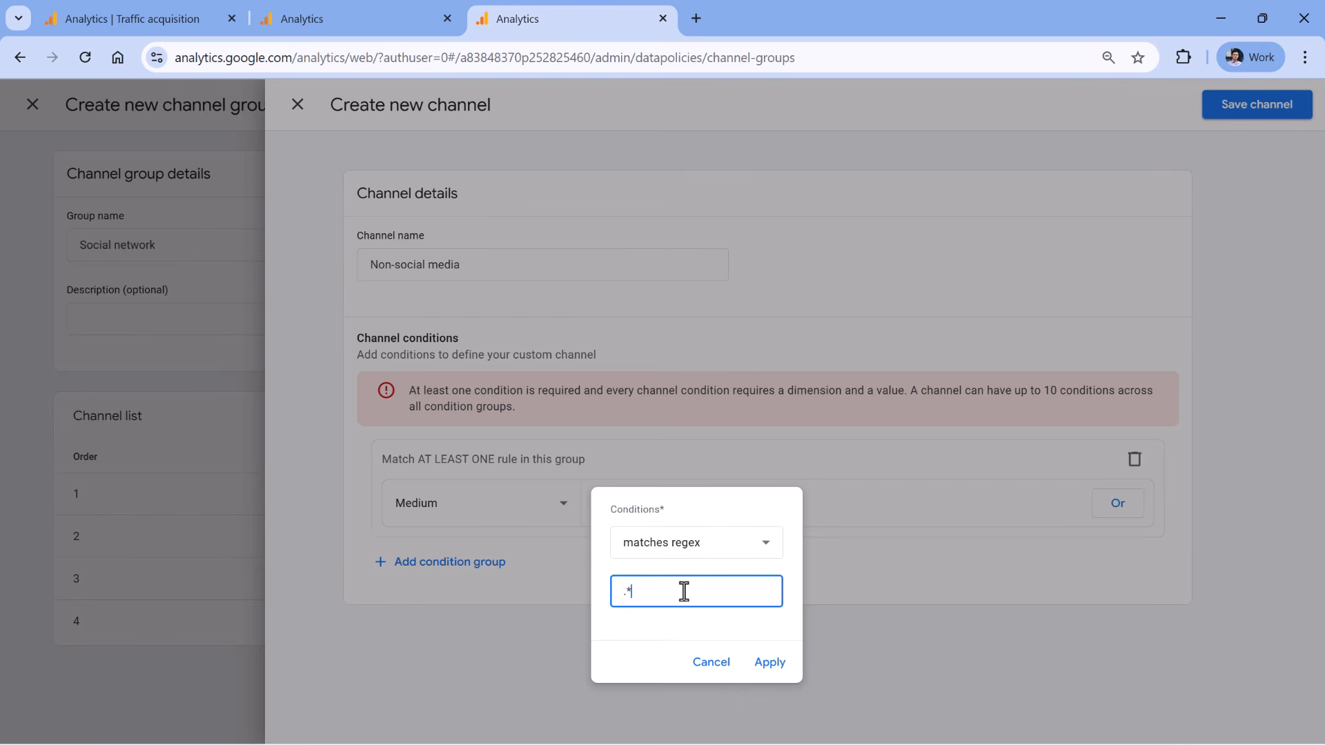
pyautogui.click(771, 664)
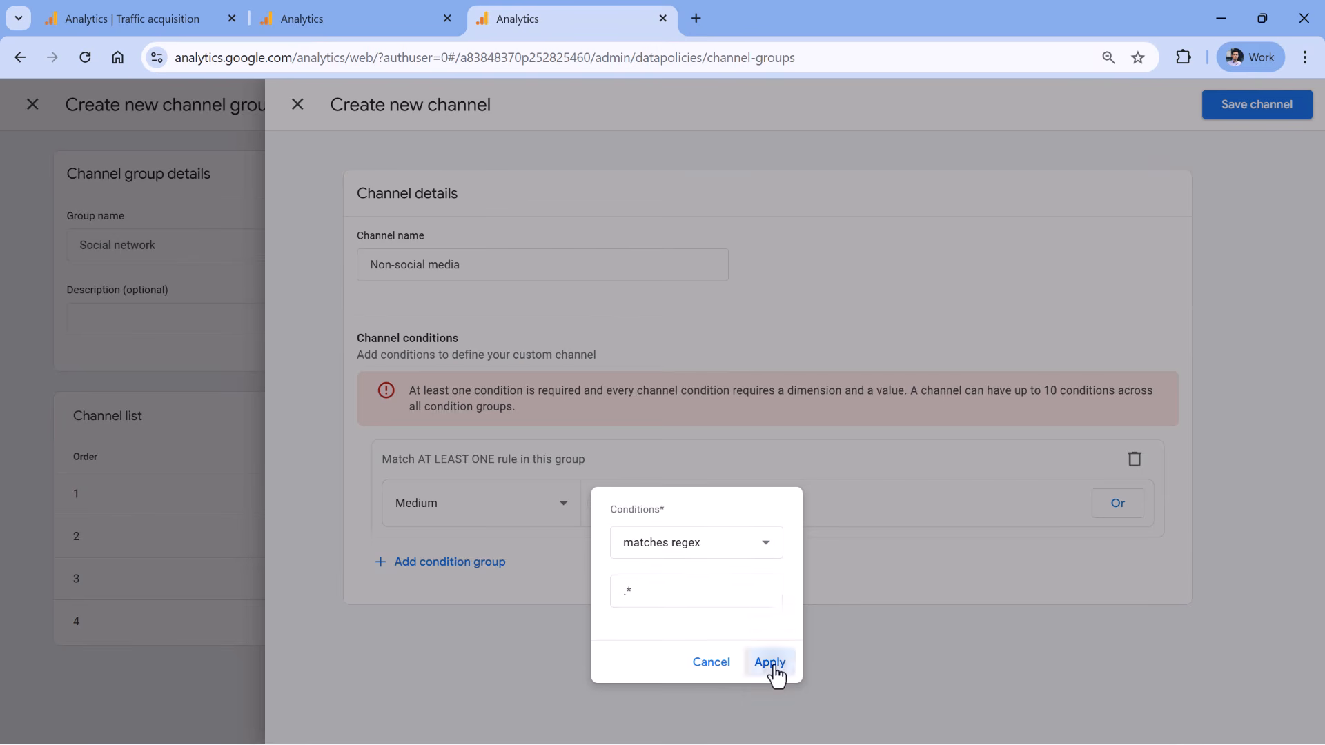
pyautogui.click(1235, 104)
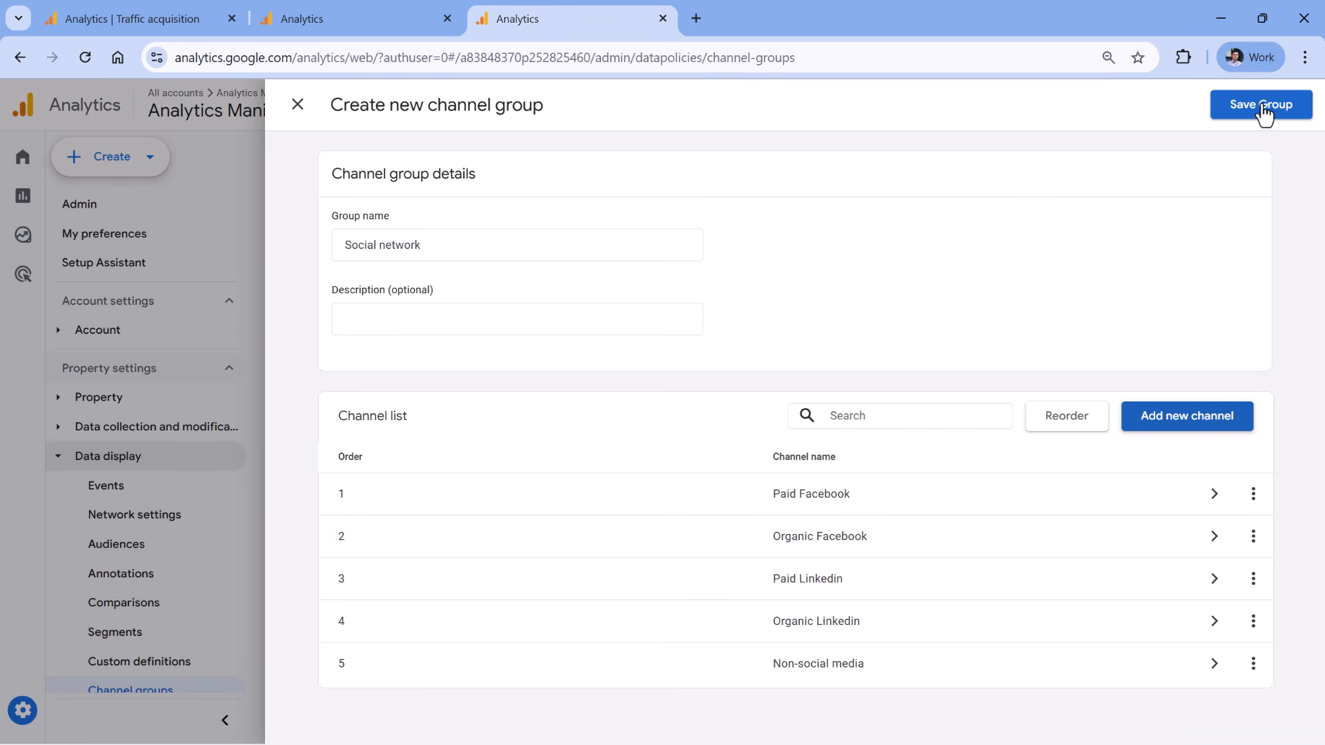
# Reload the Traffic acquisition report without the filter, set its dimension to Session Social network, and examine the Organic Facebook and Organic Linked In rows
pyautogui.click(124, 22)
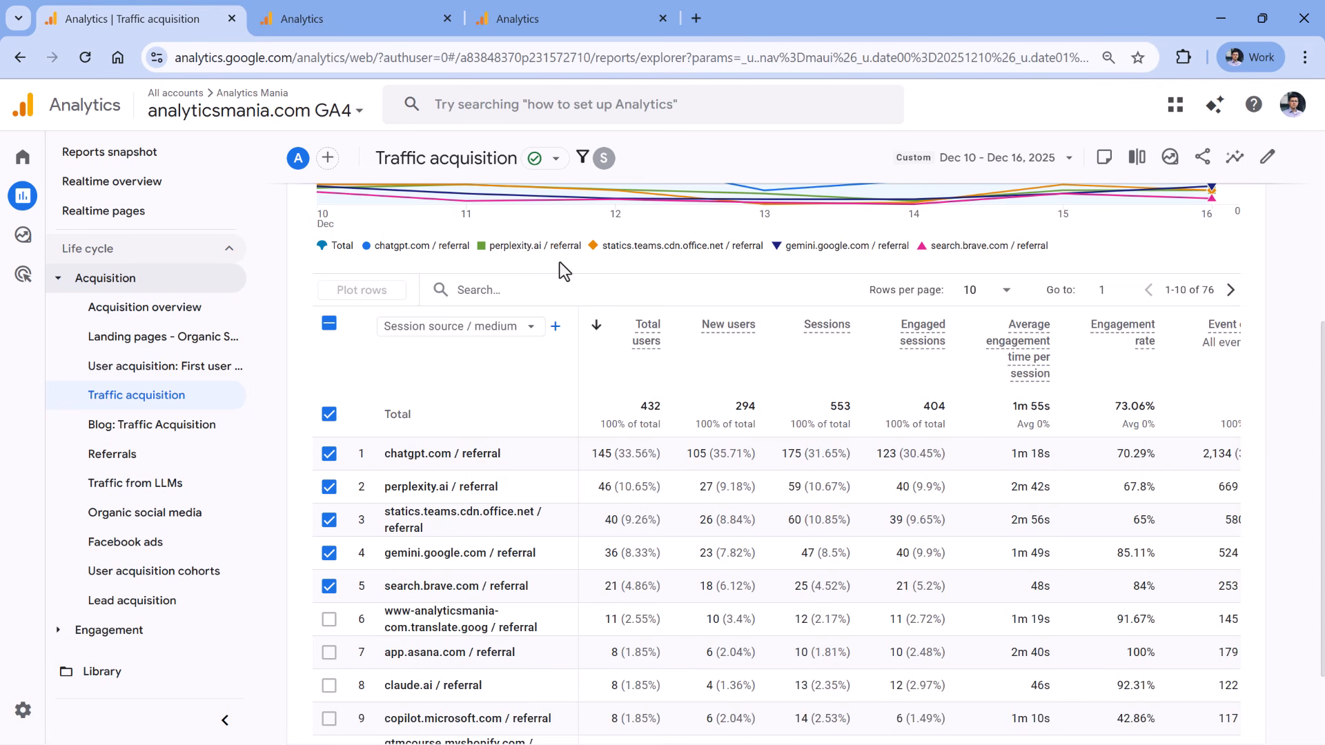
pyautogui.click(137, 398)
pyautogui.scroll(1, 433, 301)
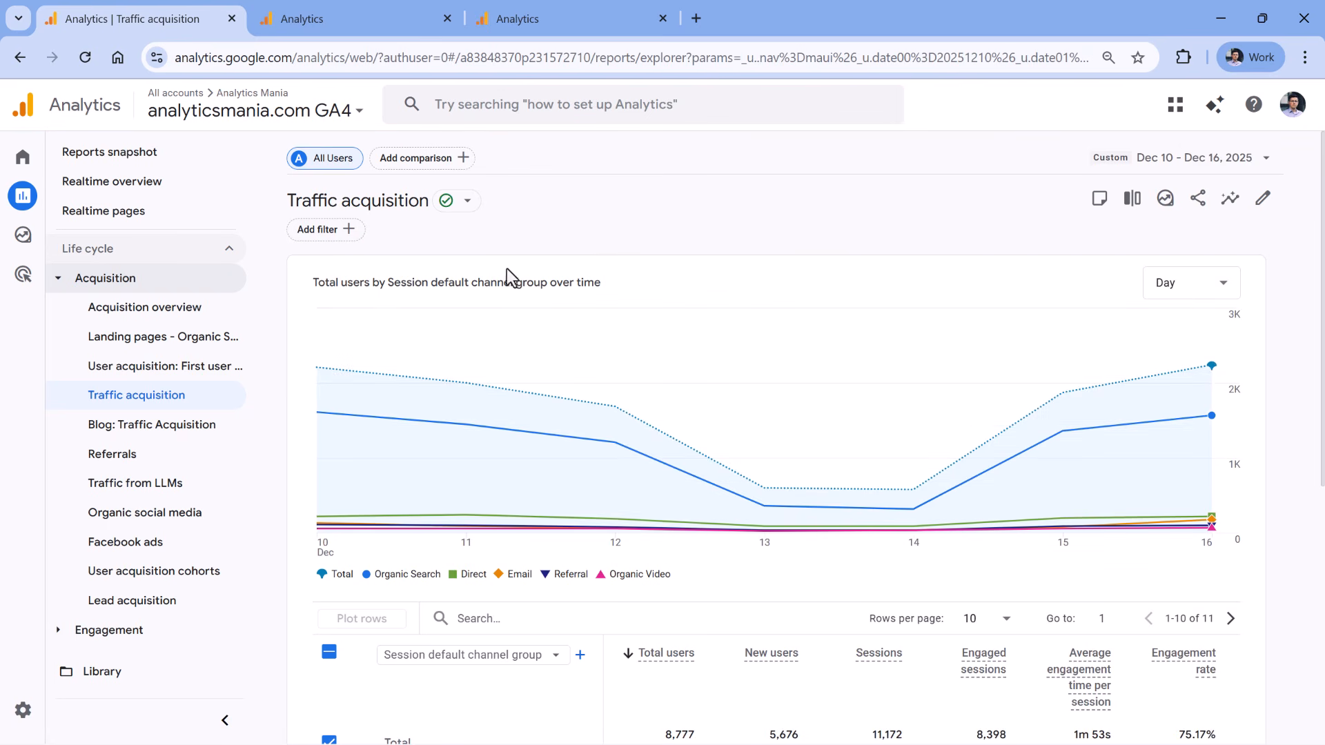
pyautogui.scroll(-4, 507, 268)
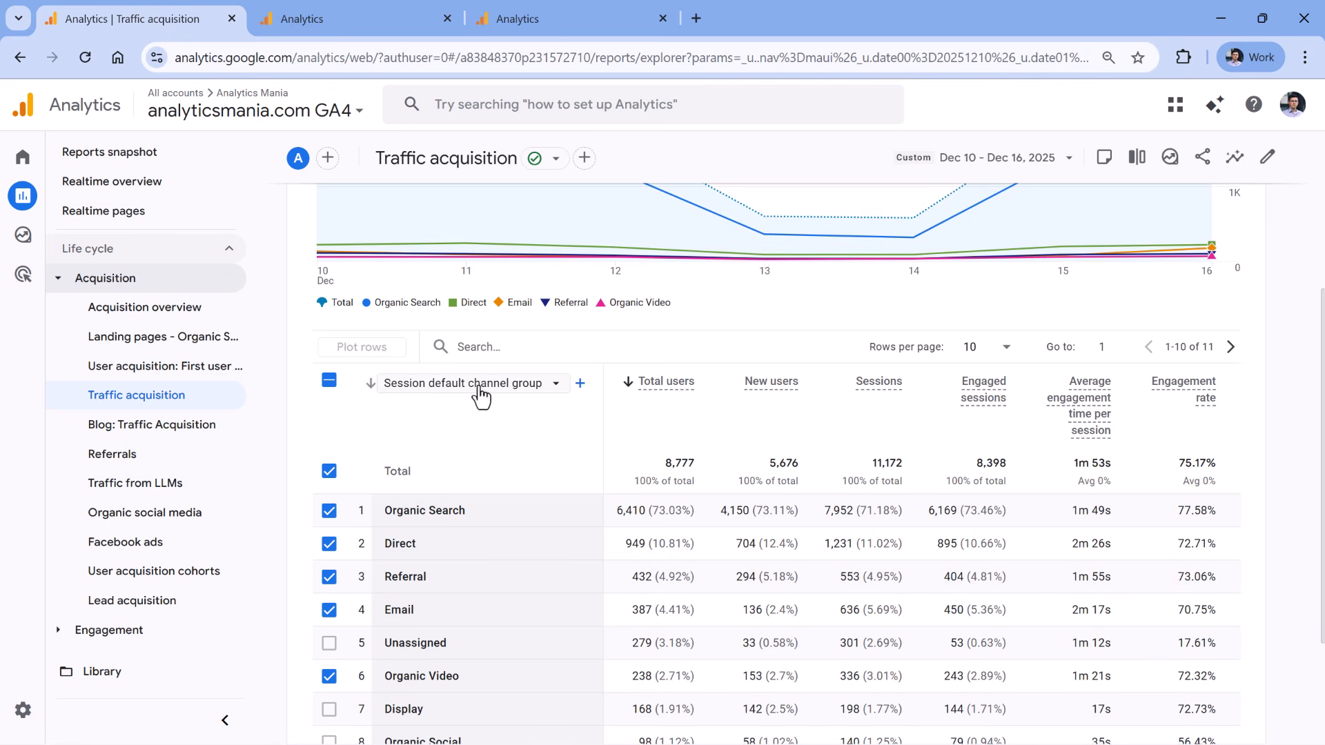
pyautogui.click(487, 390)
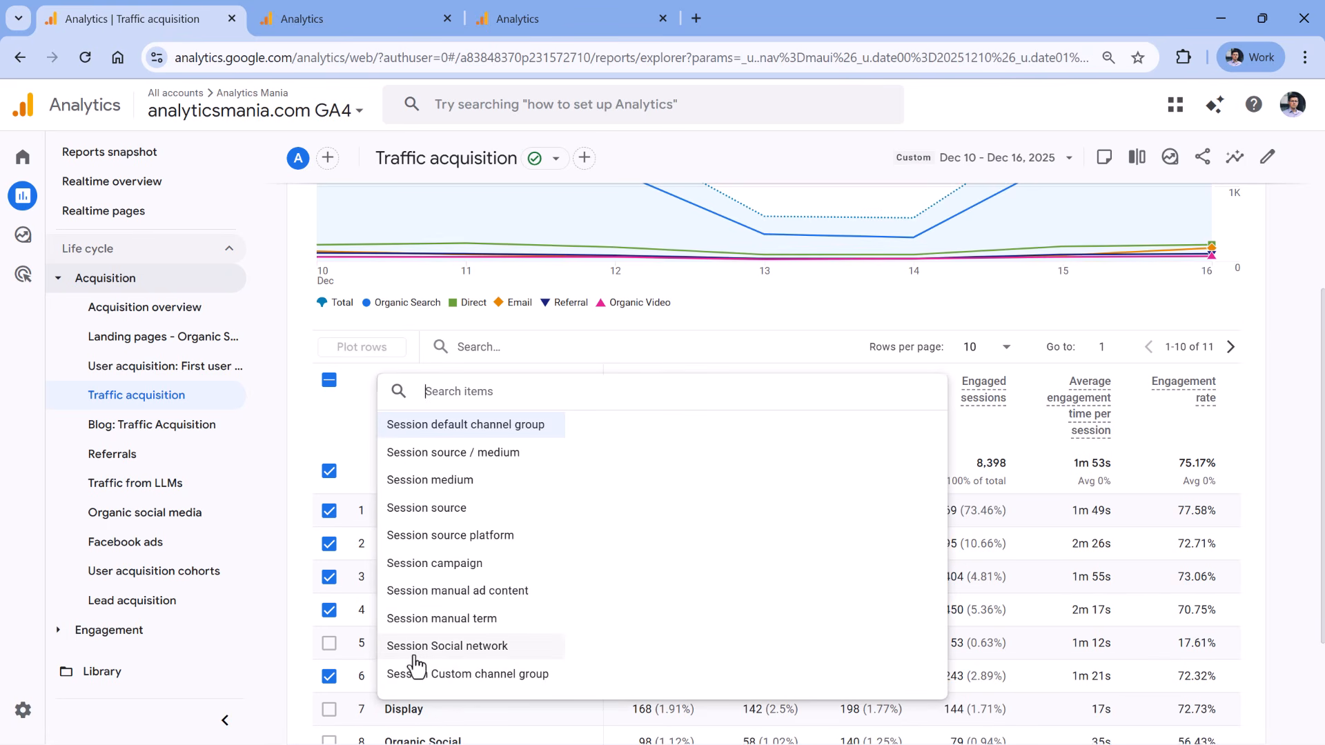
pyautogui.click(456, 649)
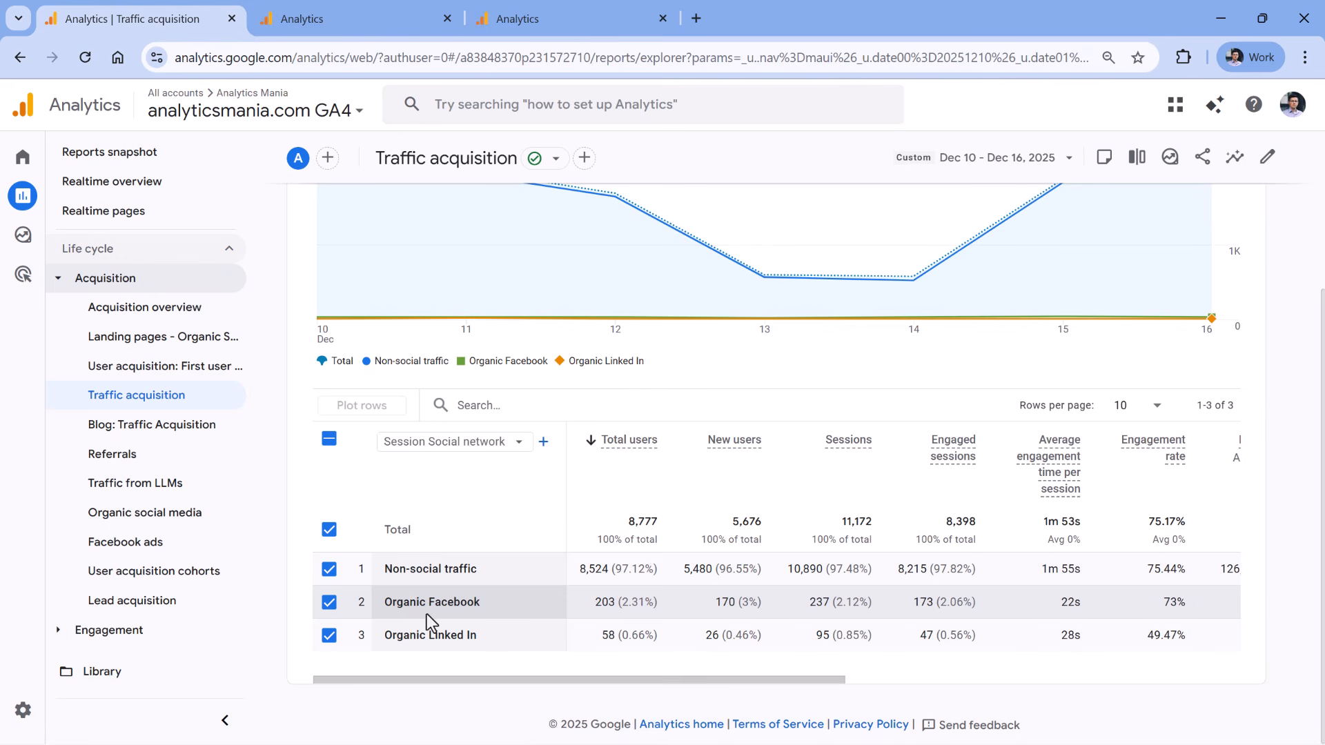
pyautogui.moveTo(411, 608); pyautogui.dragTo(459, 607)
pyautogui.click(459, 608)
pyautogui.moveTo(394, 640); pyautogui.dragTo(410, 606)
# In the analyticsmania.com GA4 property's channel groups, open the Paid Facebook channel of the existing Social network group
pyautogui.moveTo(36, 686)
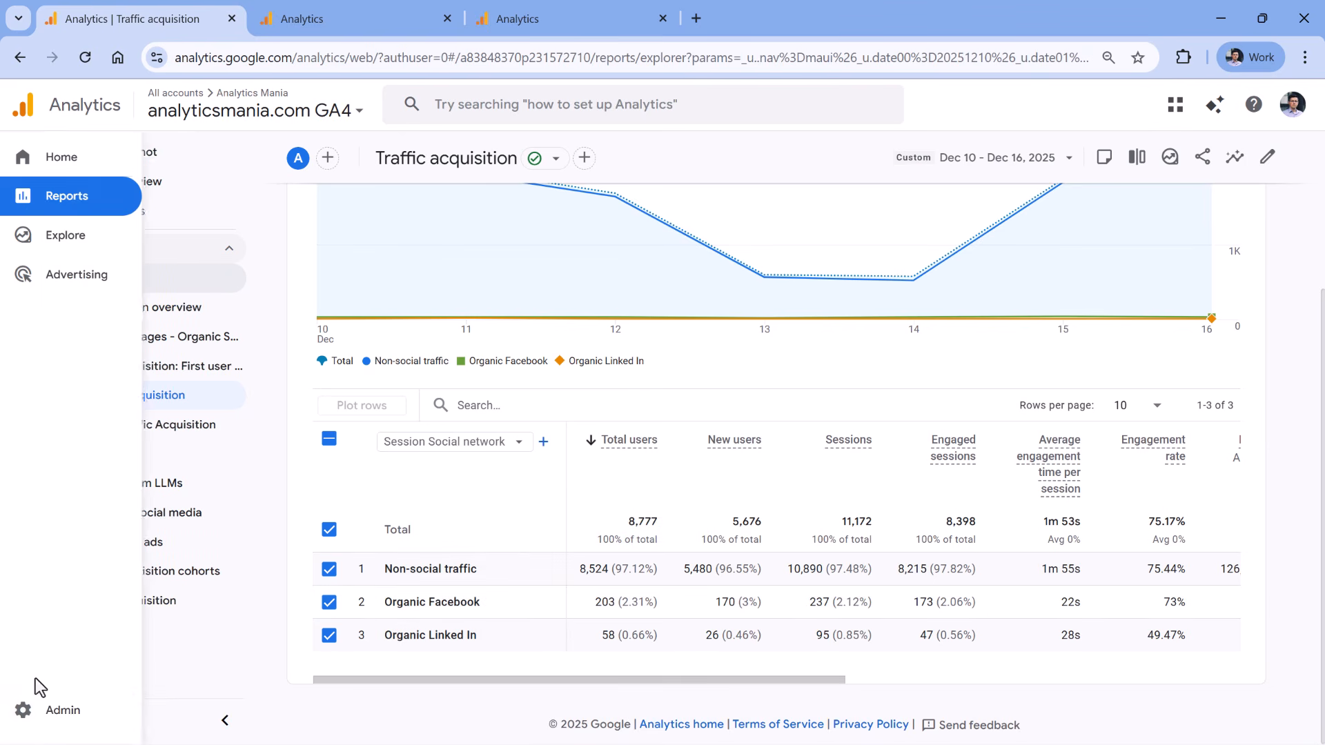
pyautogui.click(67, 717)
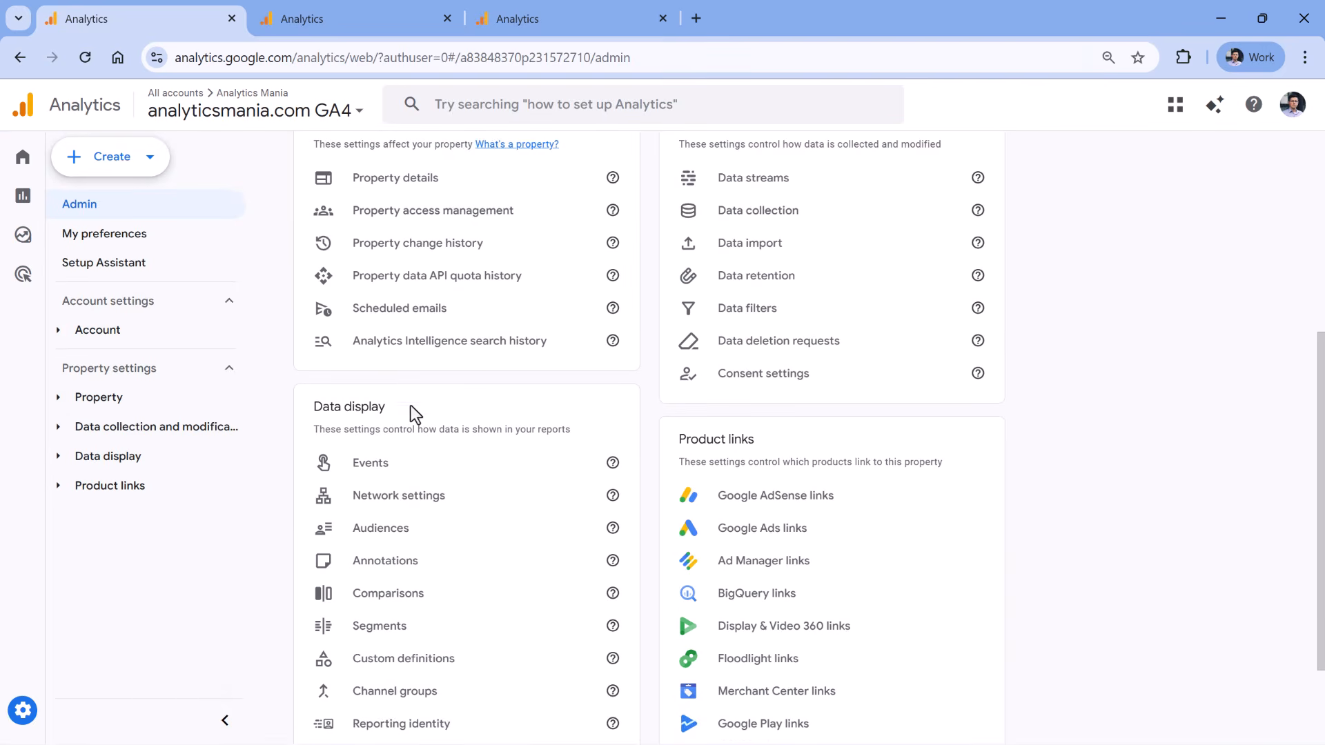
pyautogui.click(406, 561)
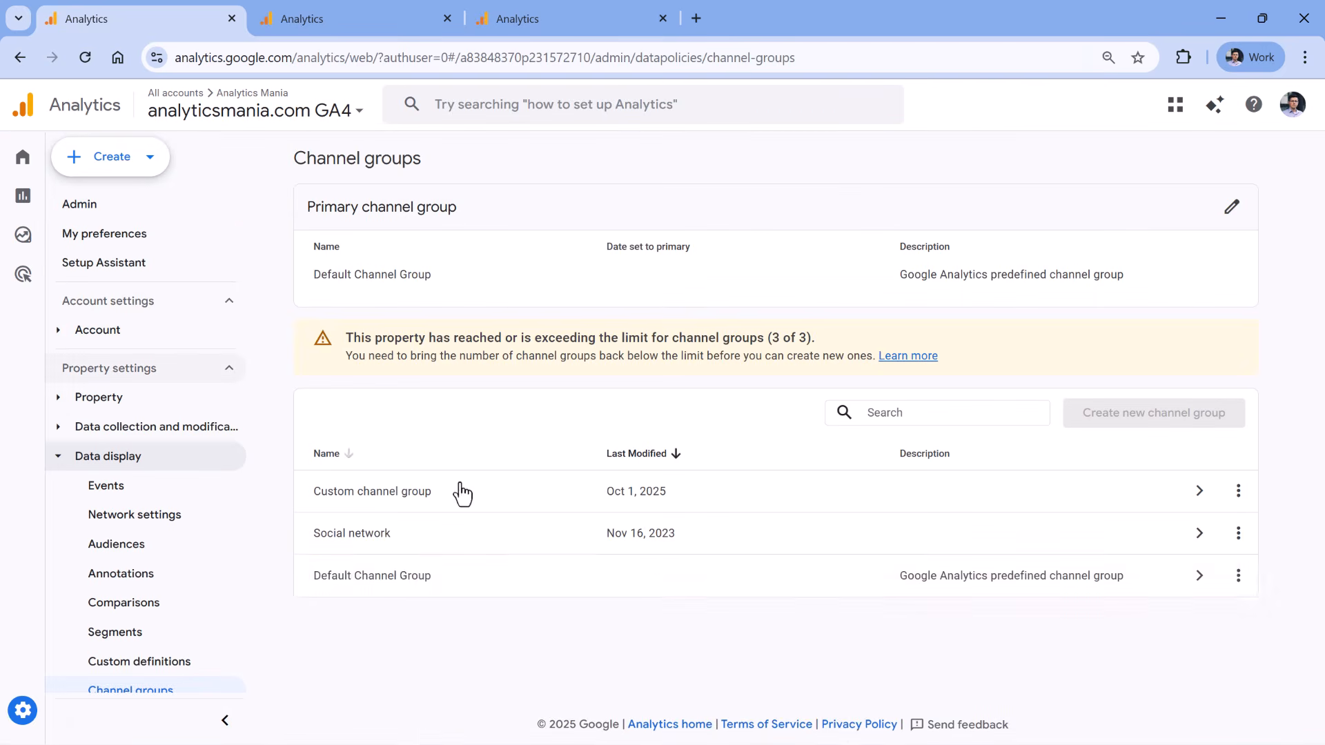
pyautogui.click(381, 545)
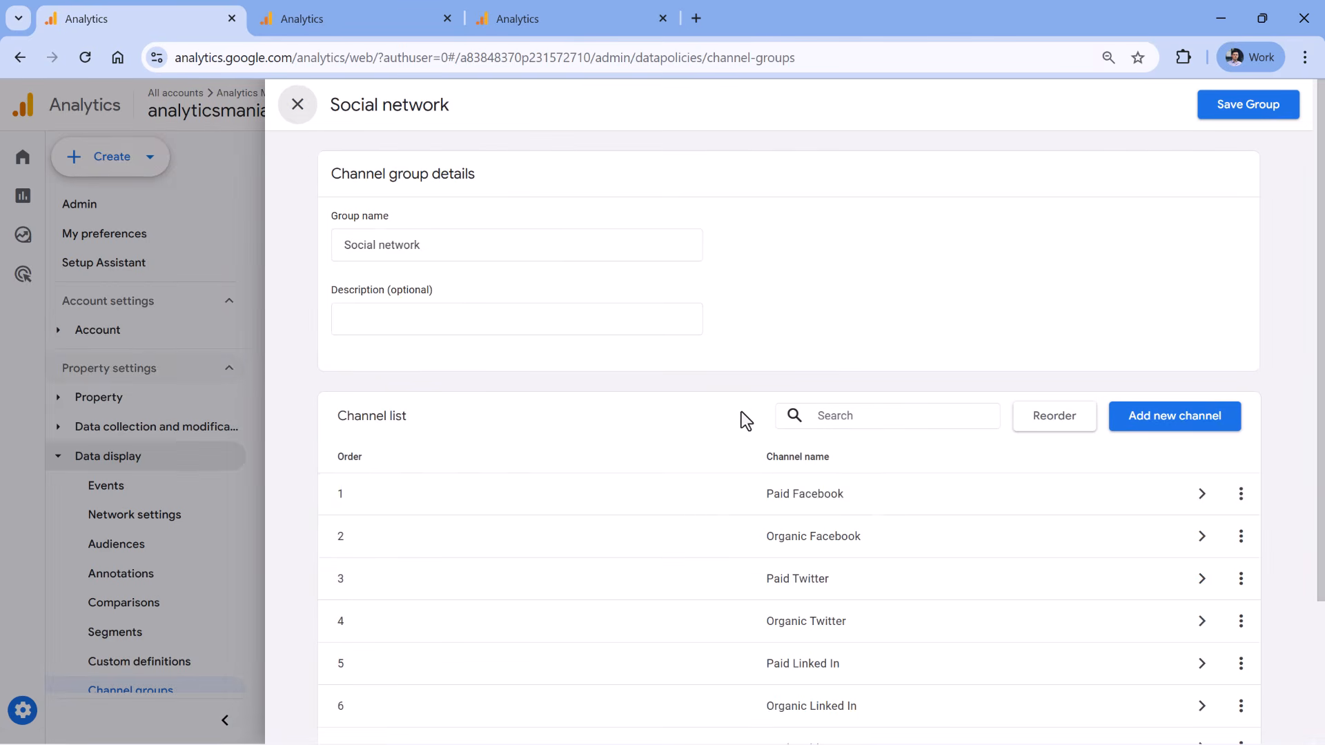
pyautogui.click(792, 508)
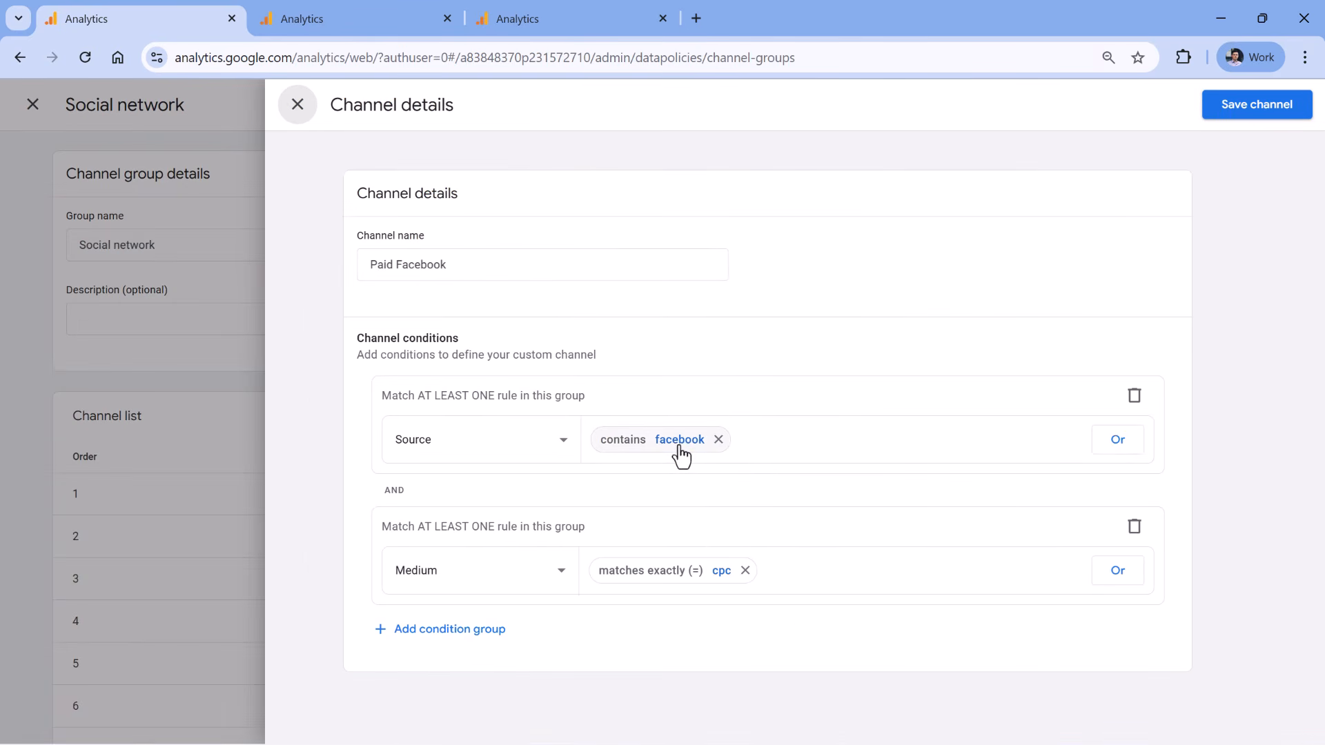
# Change the Paid Facebook channel's Source condition to partially matches regex facebook|fb and save the channel
pyautogui.click(681, 447)
pyautogui.click(682, 529)
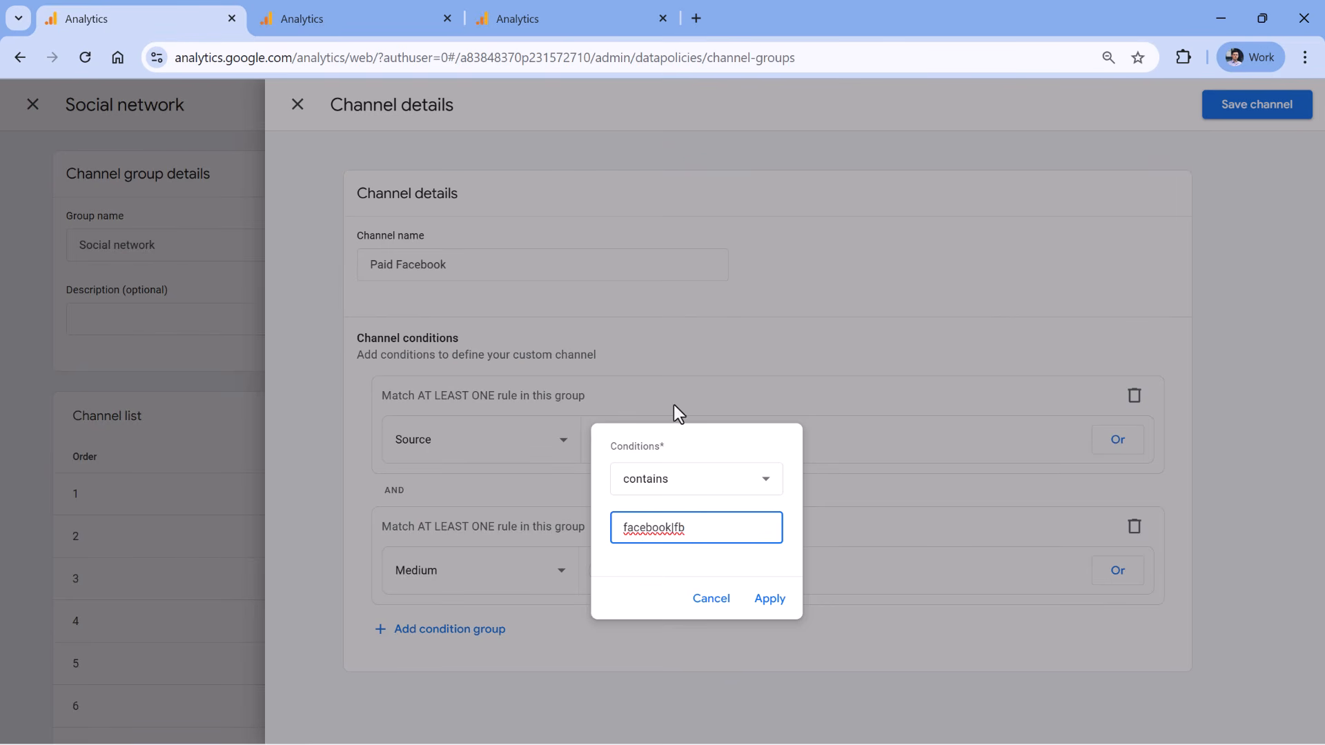
pyautogui.click(699, 491)
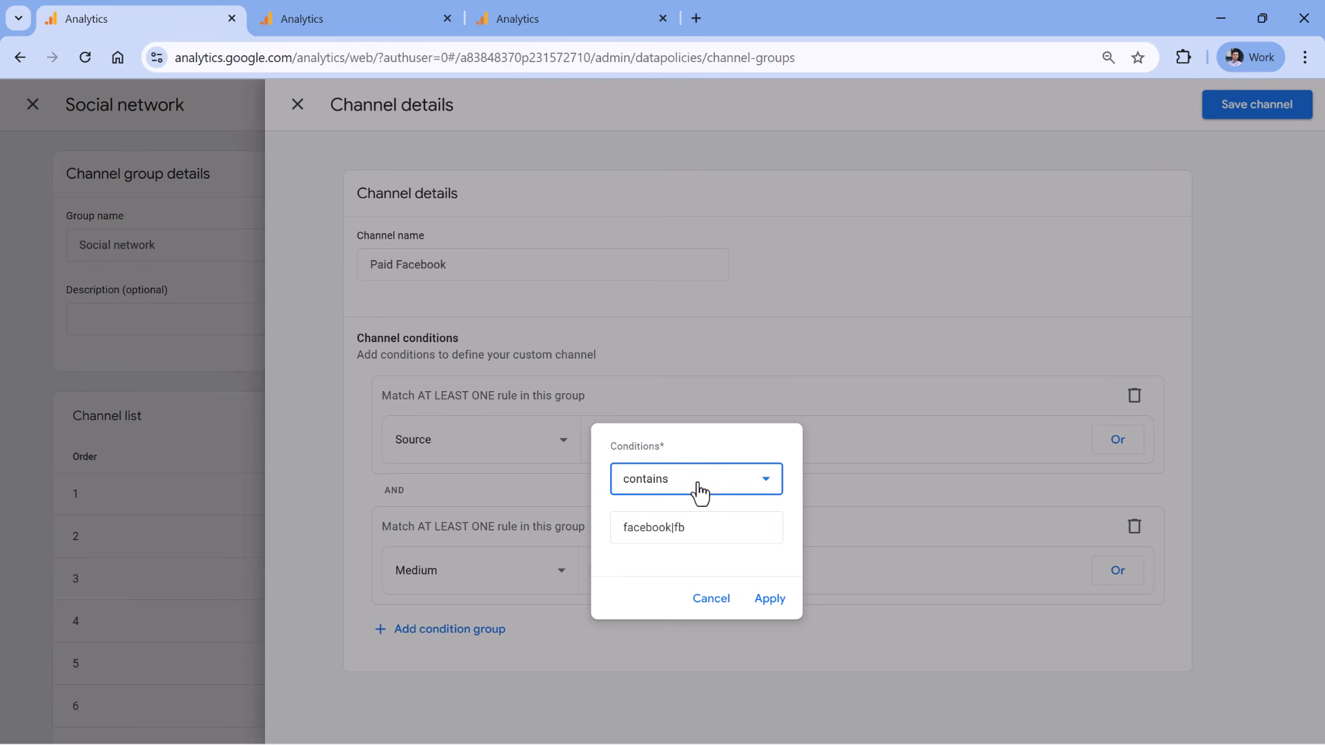
pyautogui.scroll(-1, 692, 537)
pyautogui.click(685, 635)
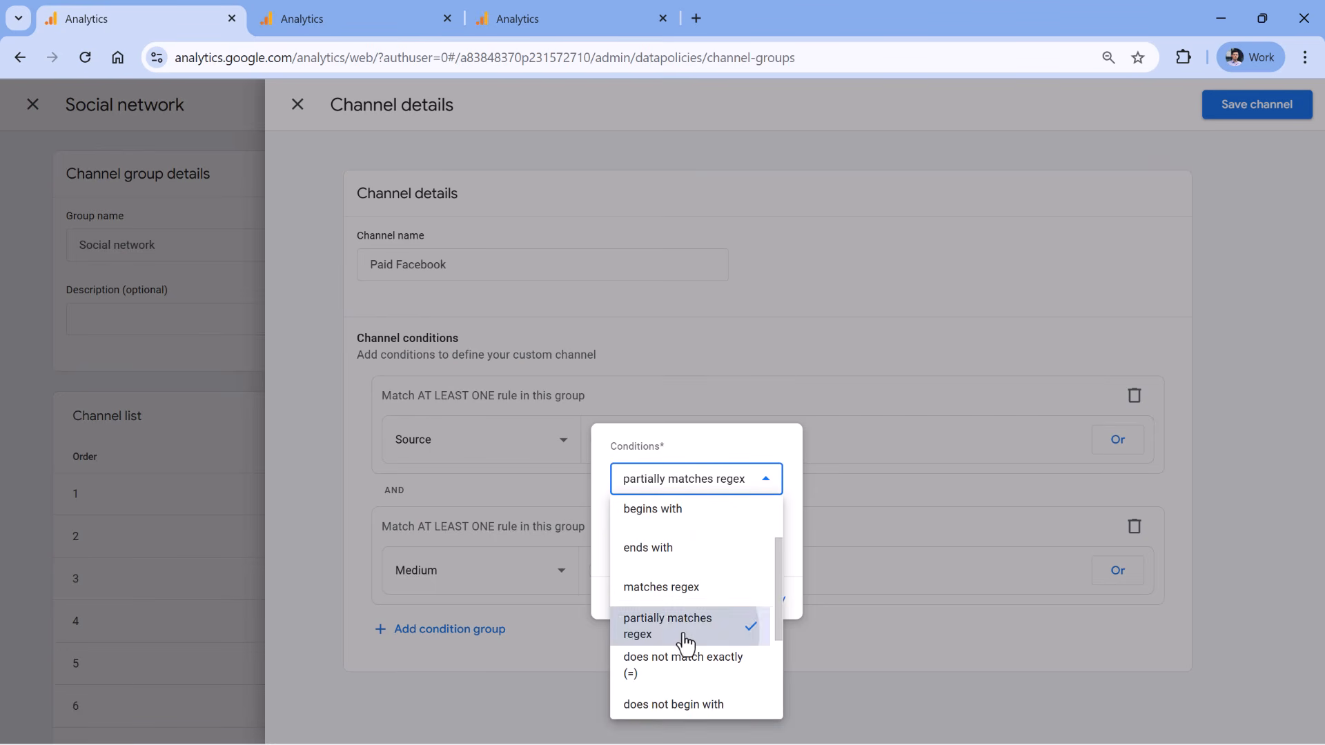
pyautogui.click(767, 607)
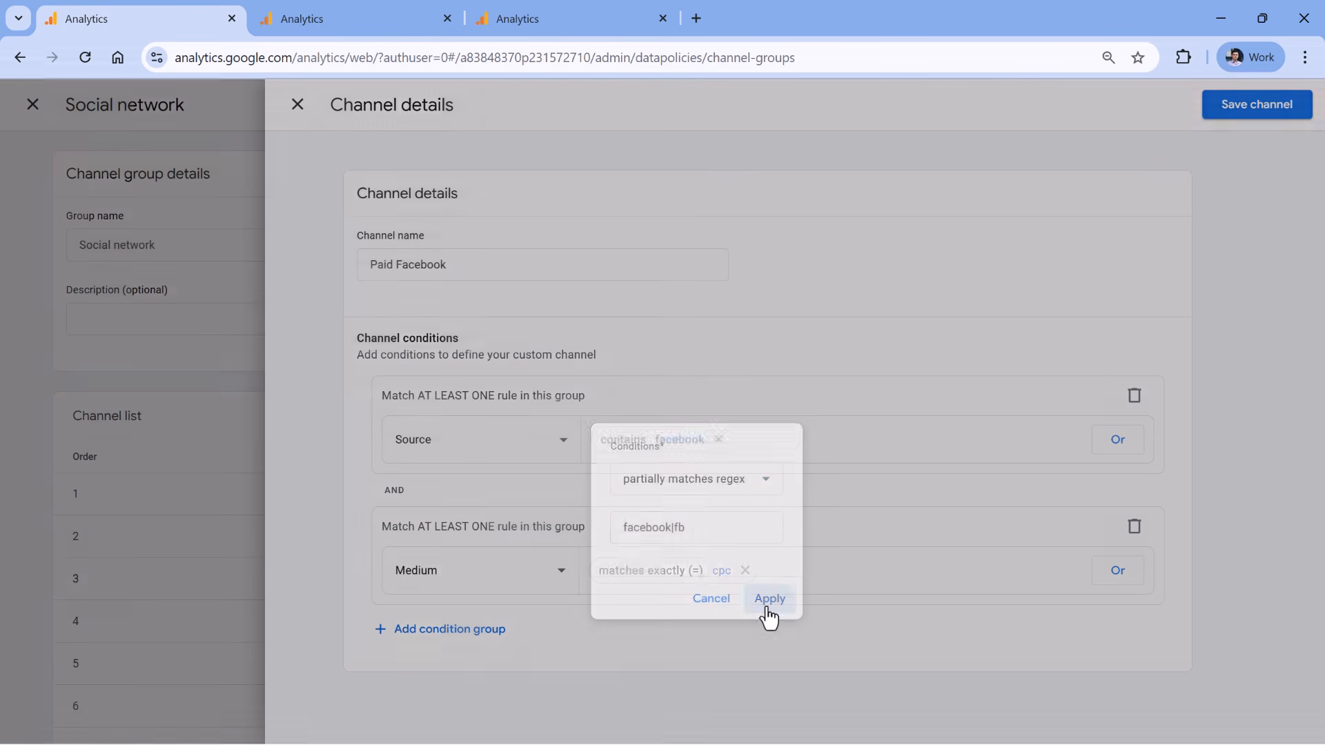
pyautogui.click(1257, 104)
# Save the changes to the existing Social network channel group
pyautogui.scroll(-3, 819, 308)
pyautogui.scroll(3, 812, 307)
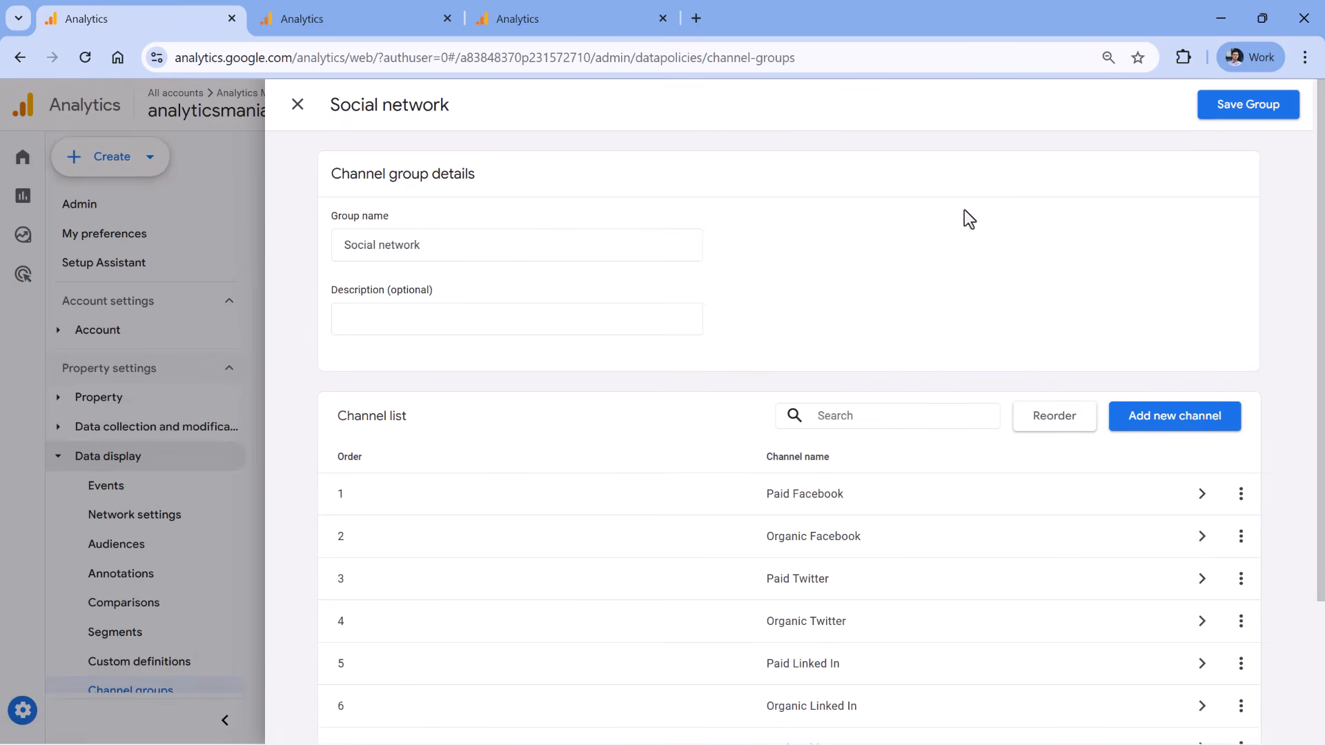
pyautogui.click(1254, 109)
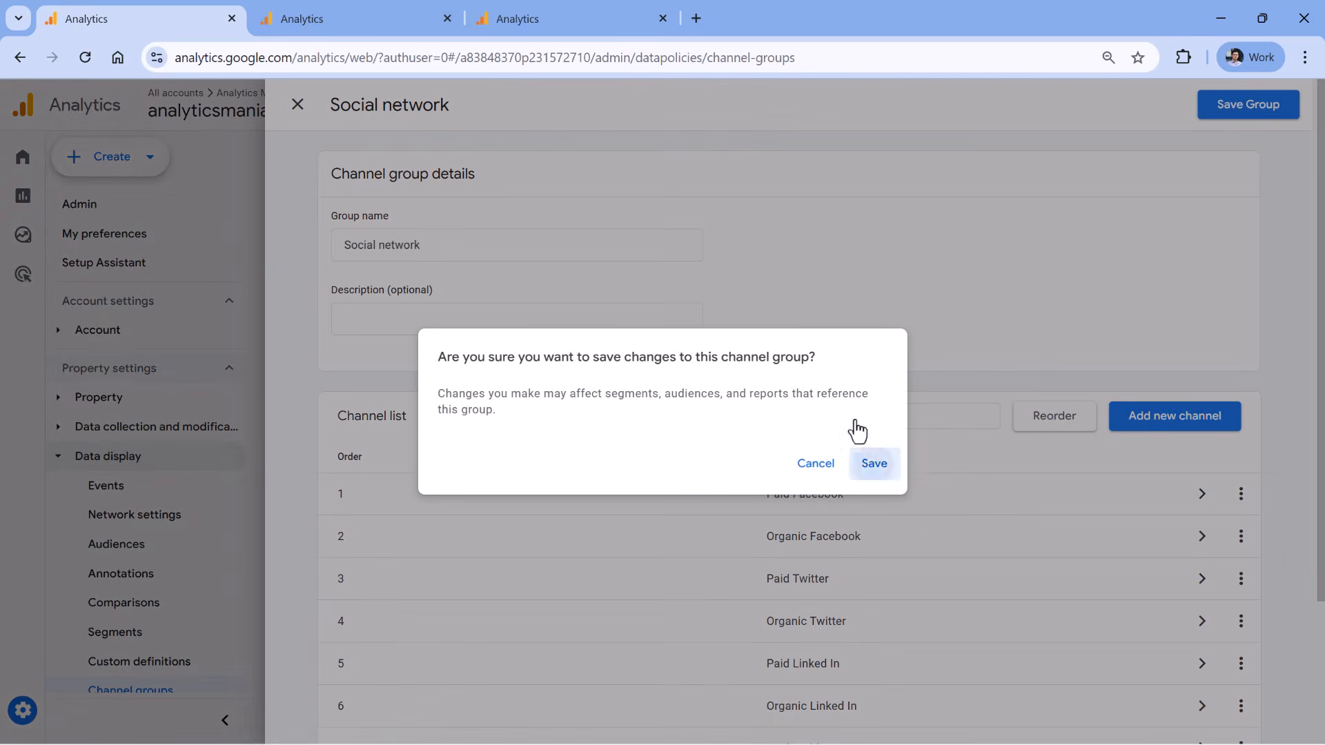
pyautogui.click(872, 462)
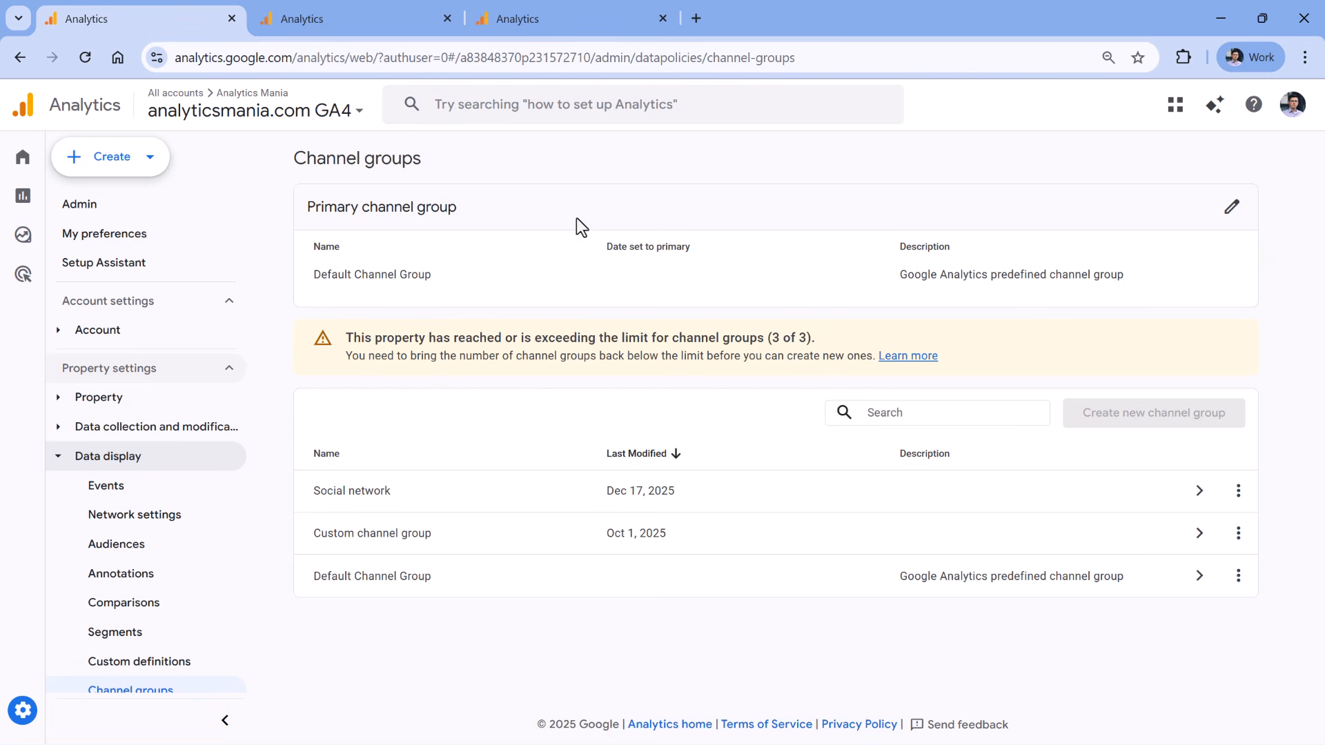
# Reopen the Traffic acquisition report by Session Social network and review its organic channel rows after the channel group edit
pyautogui.click(56, 200)
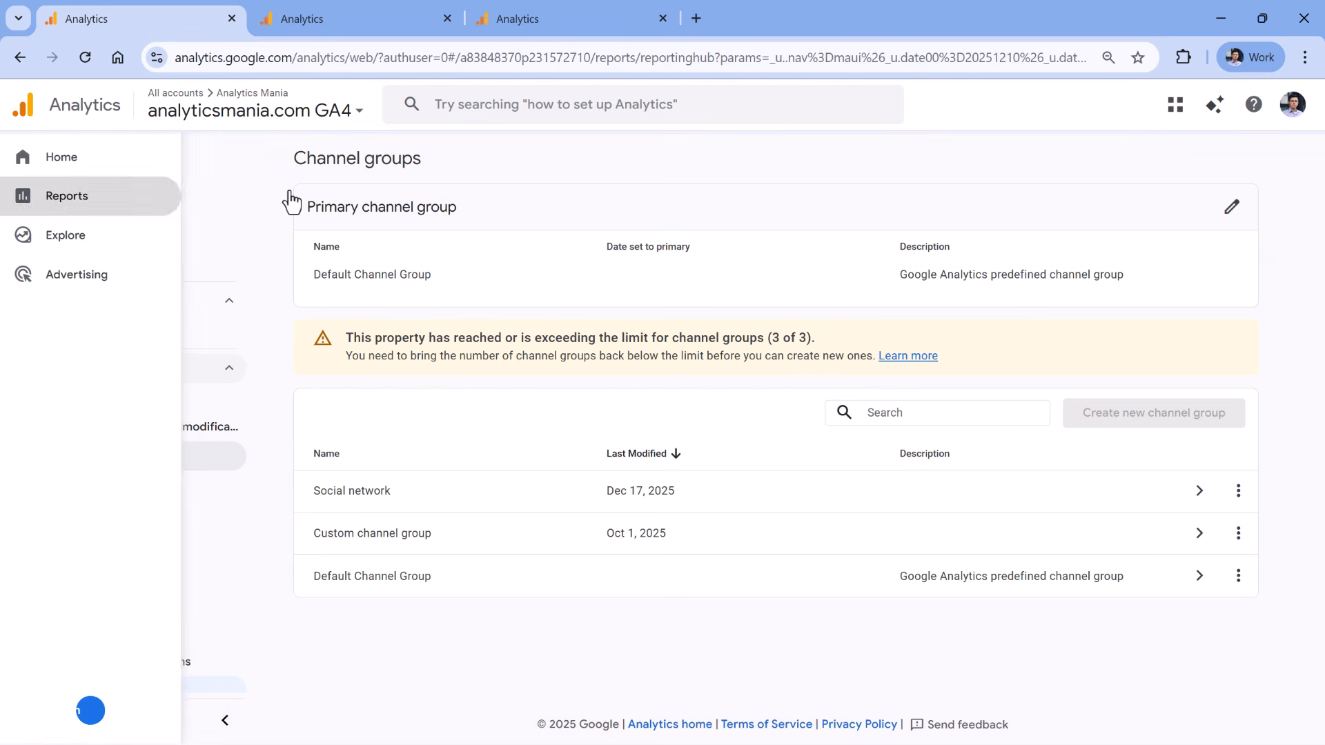
pyautogui.click(177, 396)
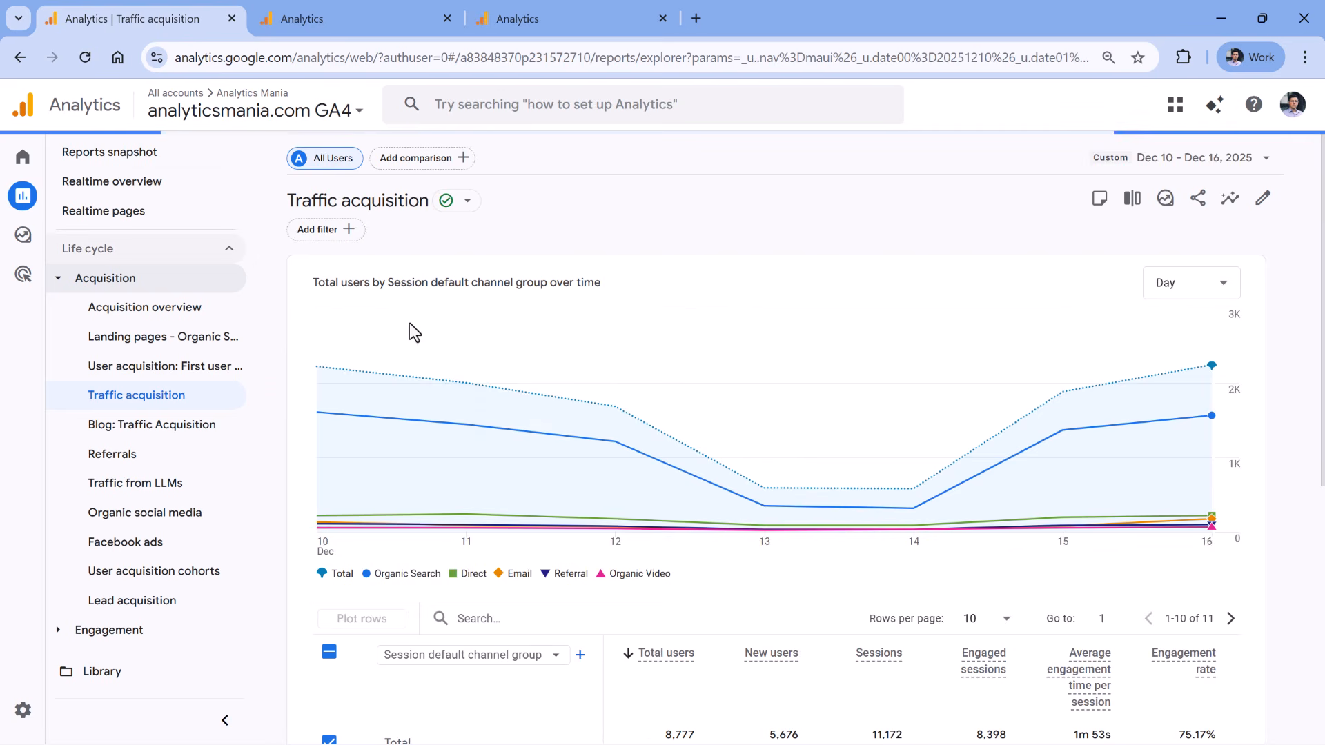
pyautogui.scroll(-4, 454, 297)
pyautogui.click(470, 383)
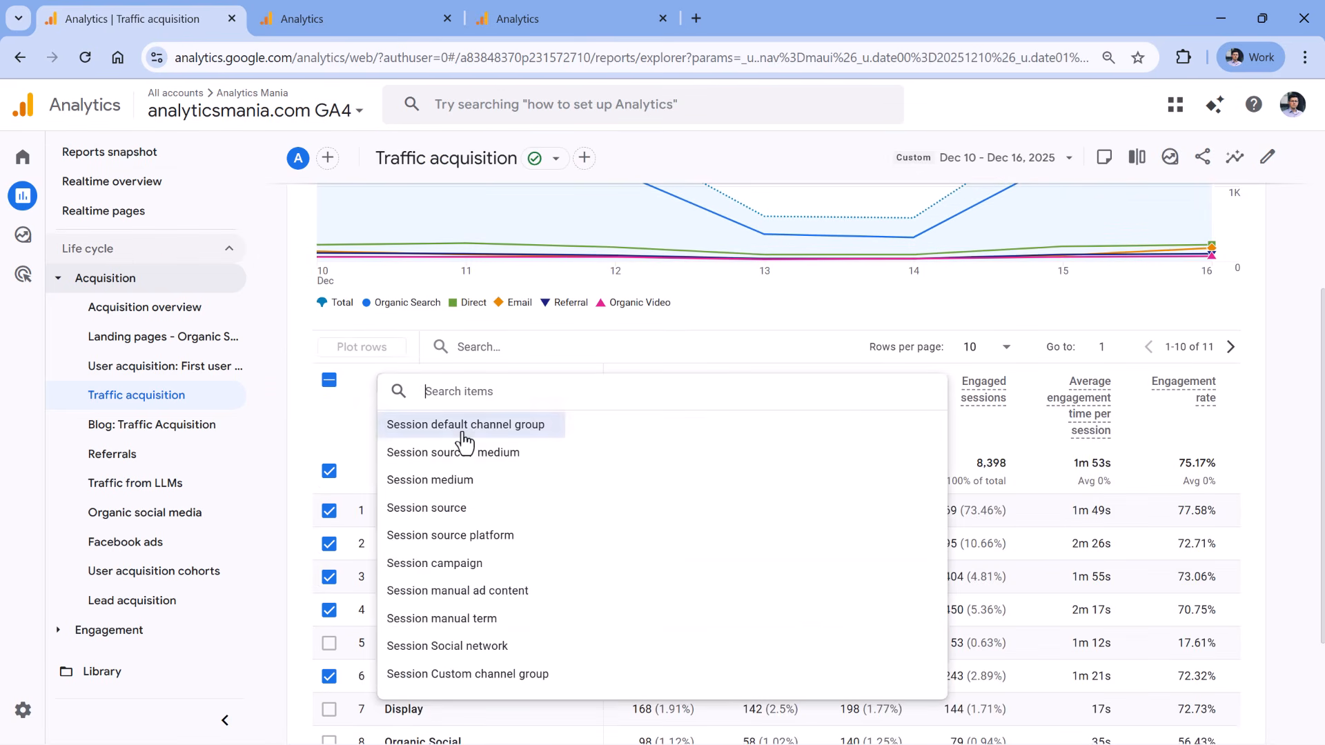
pyautogui.click(449, 646)
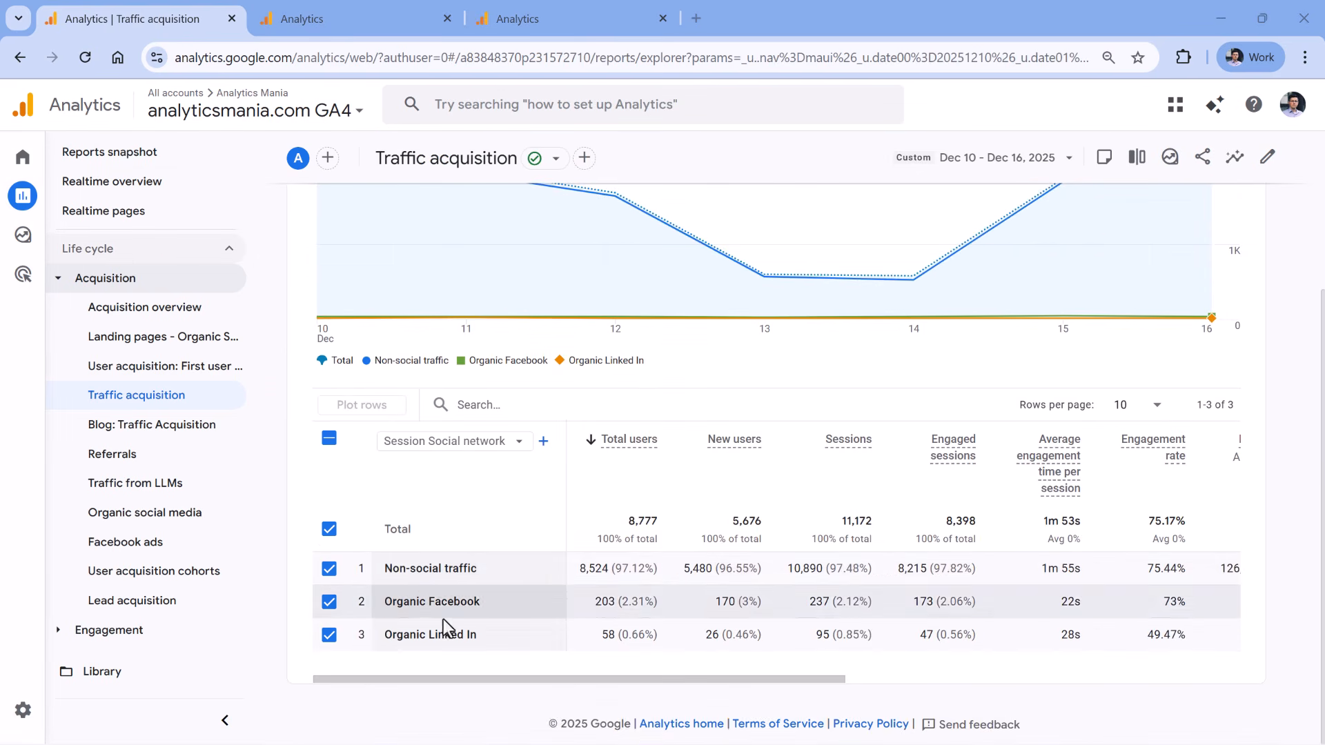
pyautogui.moveTo(412, 603); pyautogui.dragTo(455, 639)
pyautogui.click(455, 638)
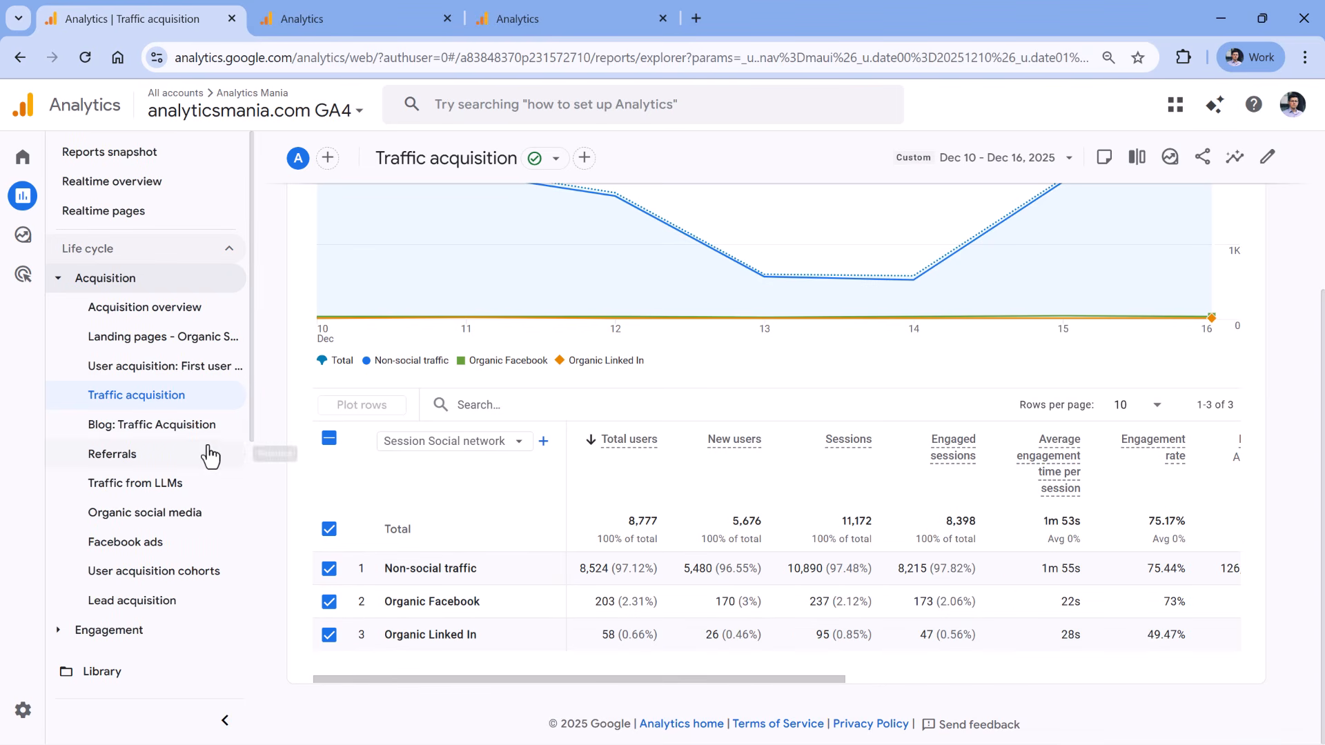
# In the property's admin channel groups, open the Paid Facebook channel of the Social network group for editing
pyautogui.moveTo(26, 560)
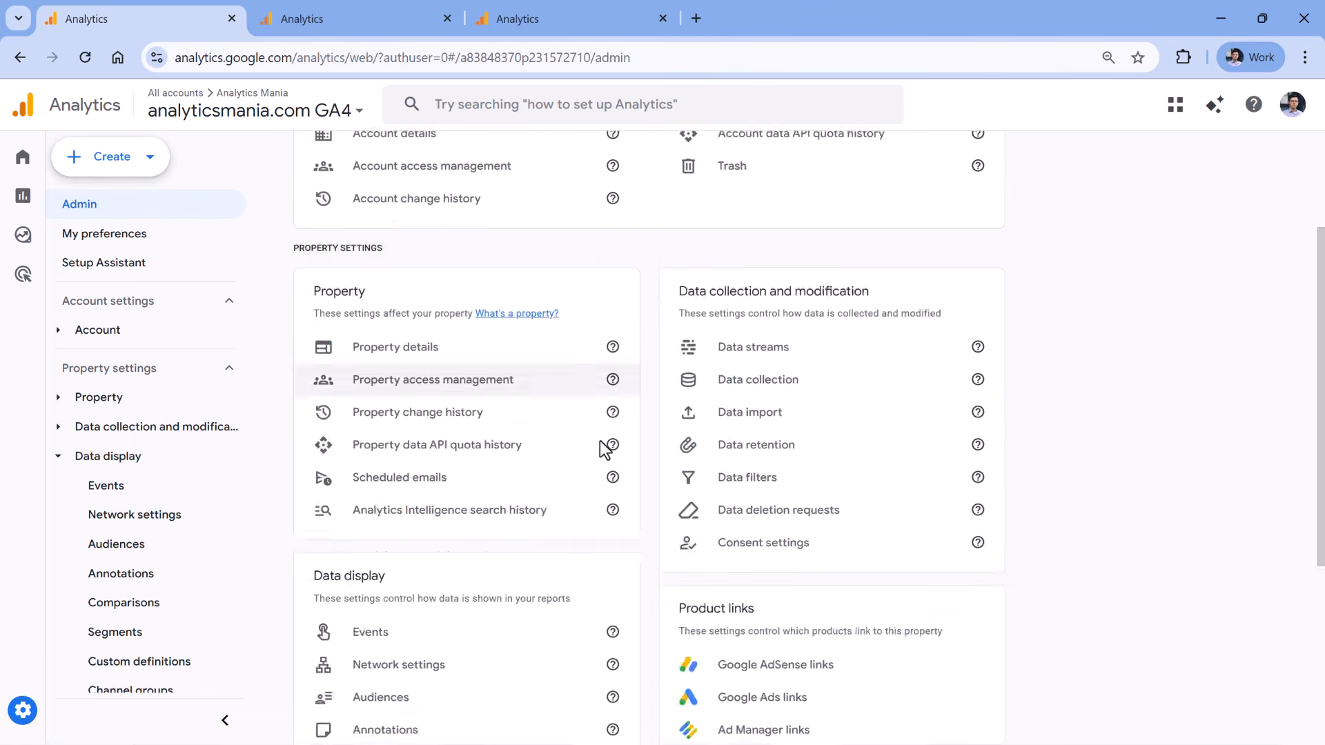
pyautogui.scroll(-5, 606, 446)
pyautogui.click(402, 570)
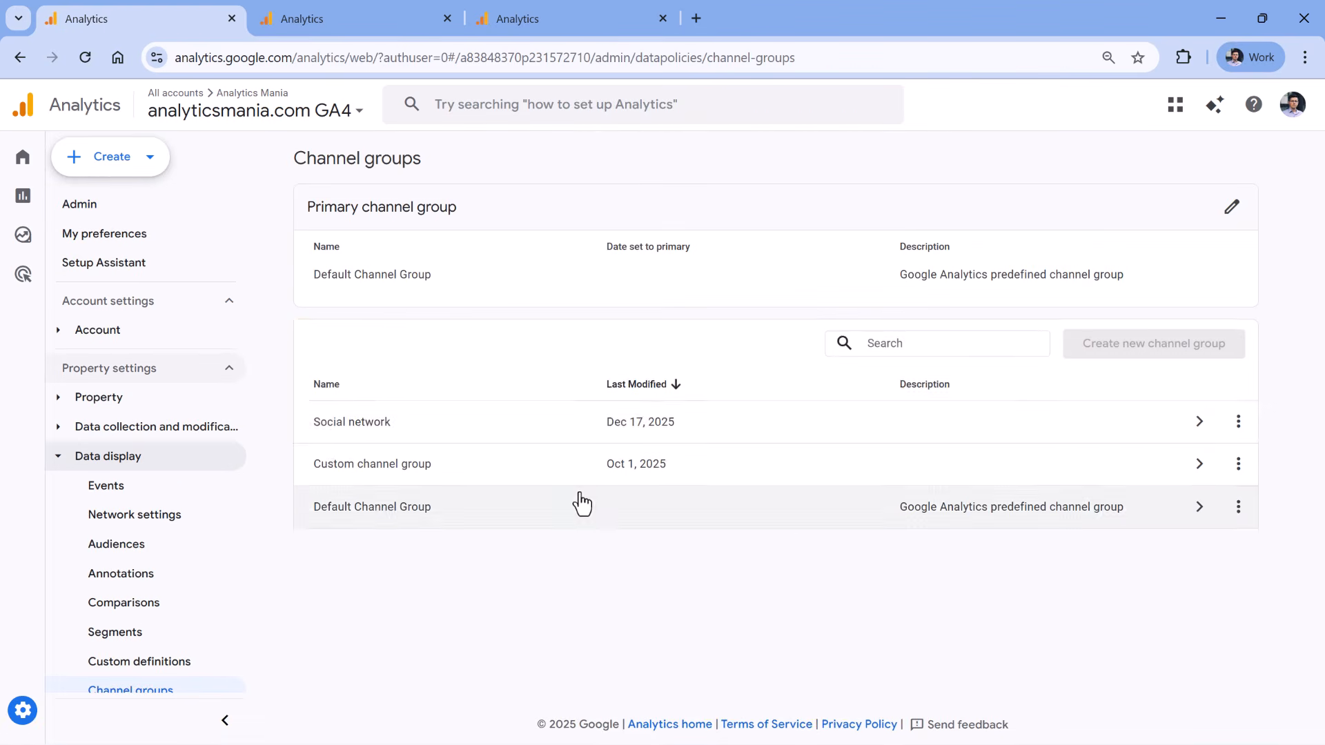
pyautogui.click(450, 502)
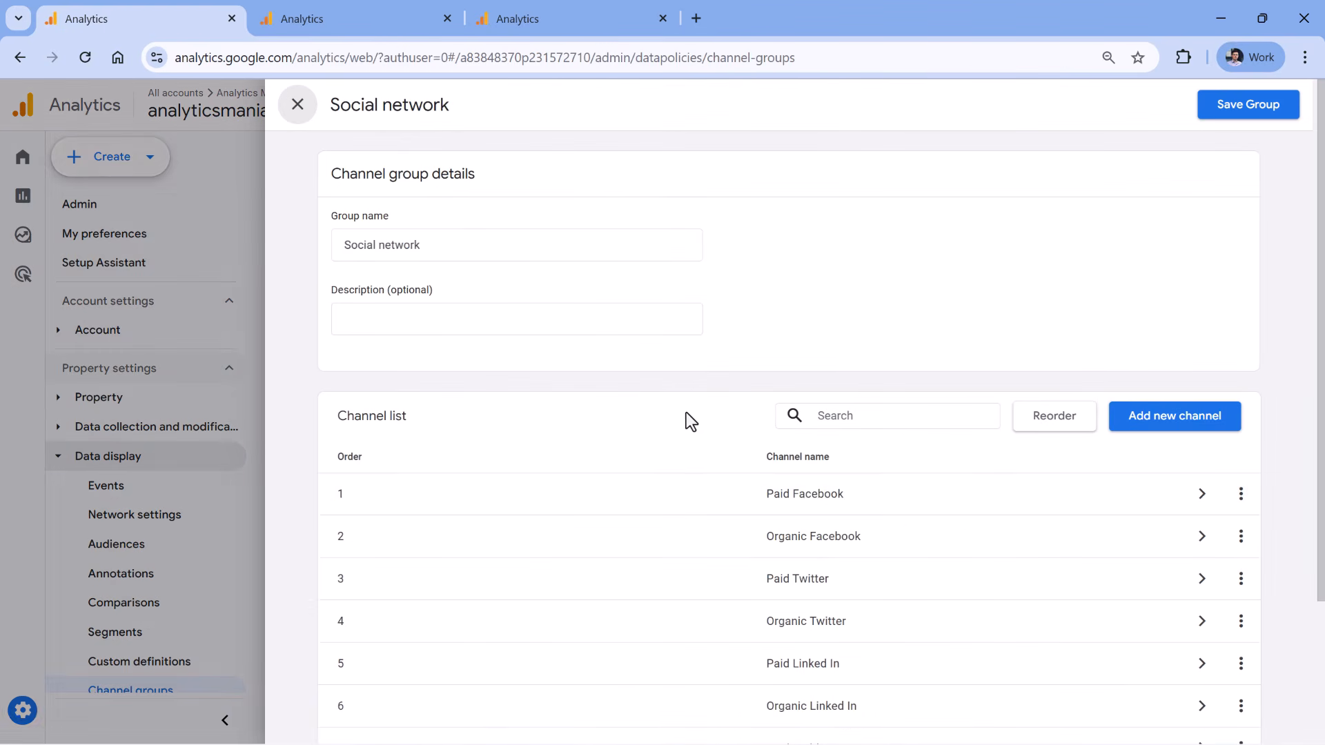
pyautogui.click(831, 504)
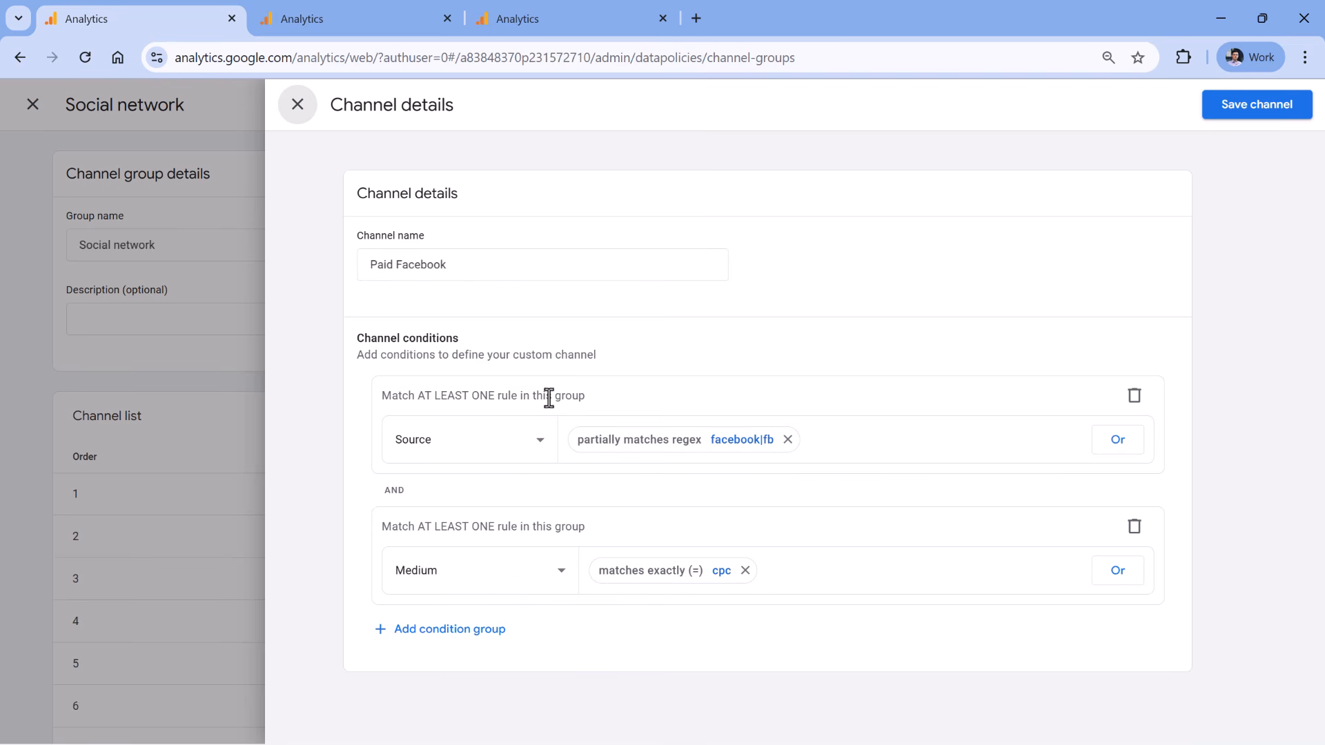
# Change the Paid Facebook channel's Medium condition to matches regex cpc|paid and apply it
pyautogui.click(682, 572)
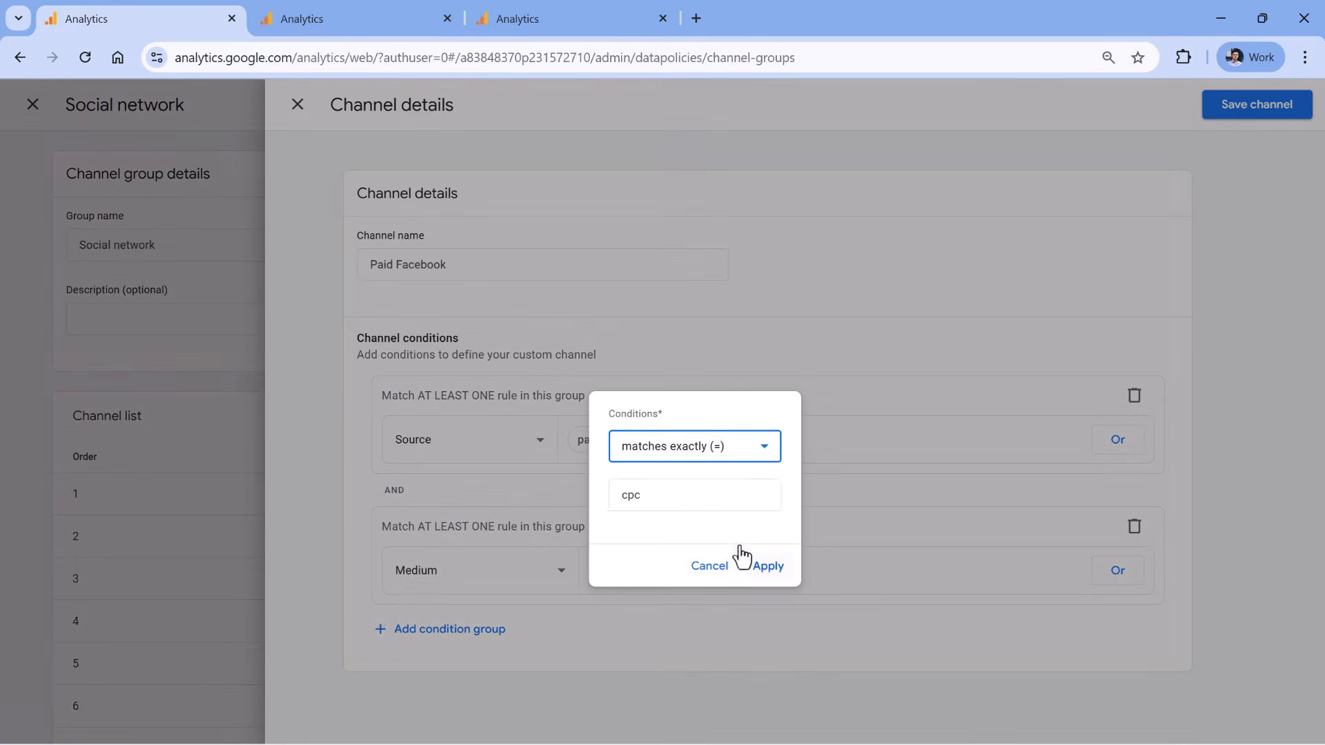
pyautogui.click(725, 498)
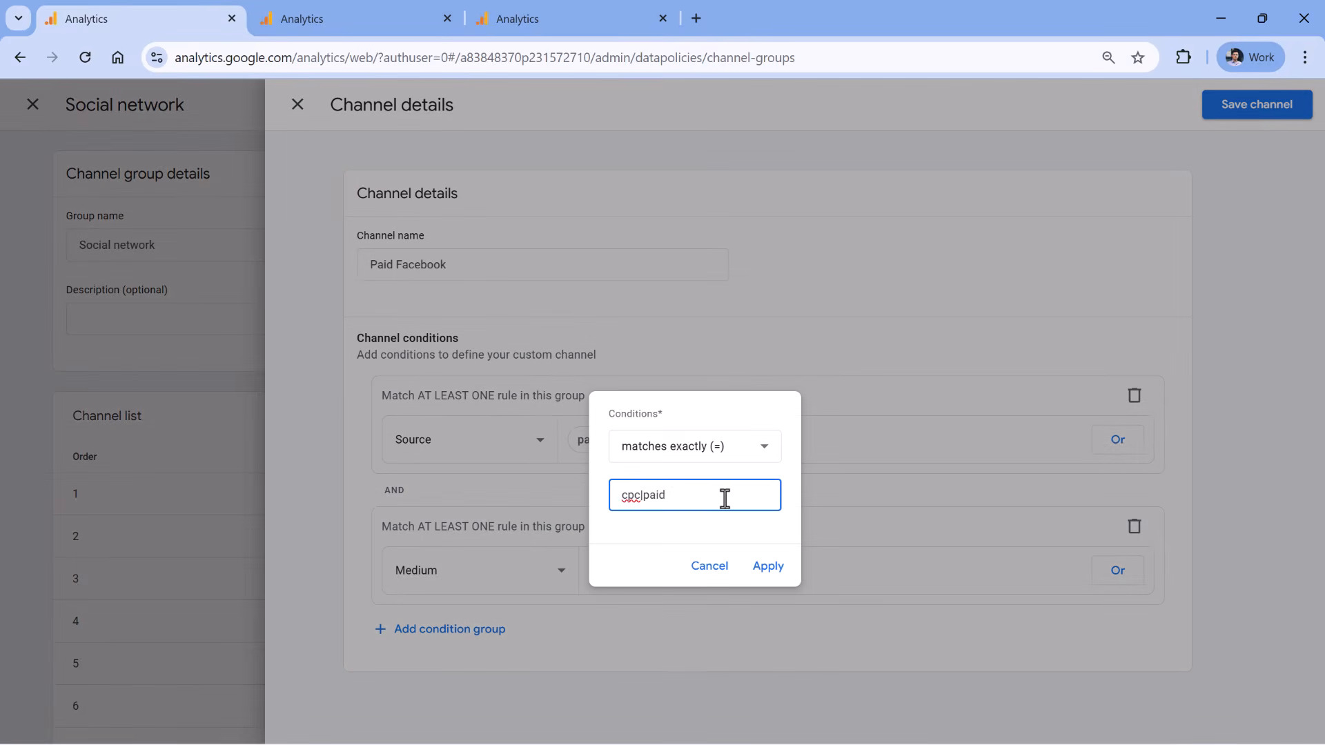
pyautogui.click(690, 450)
pyautogui.scroll(-3, 674, 601)
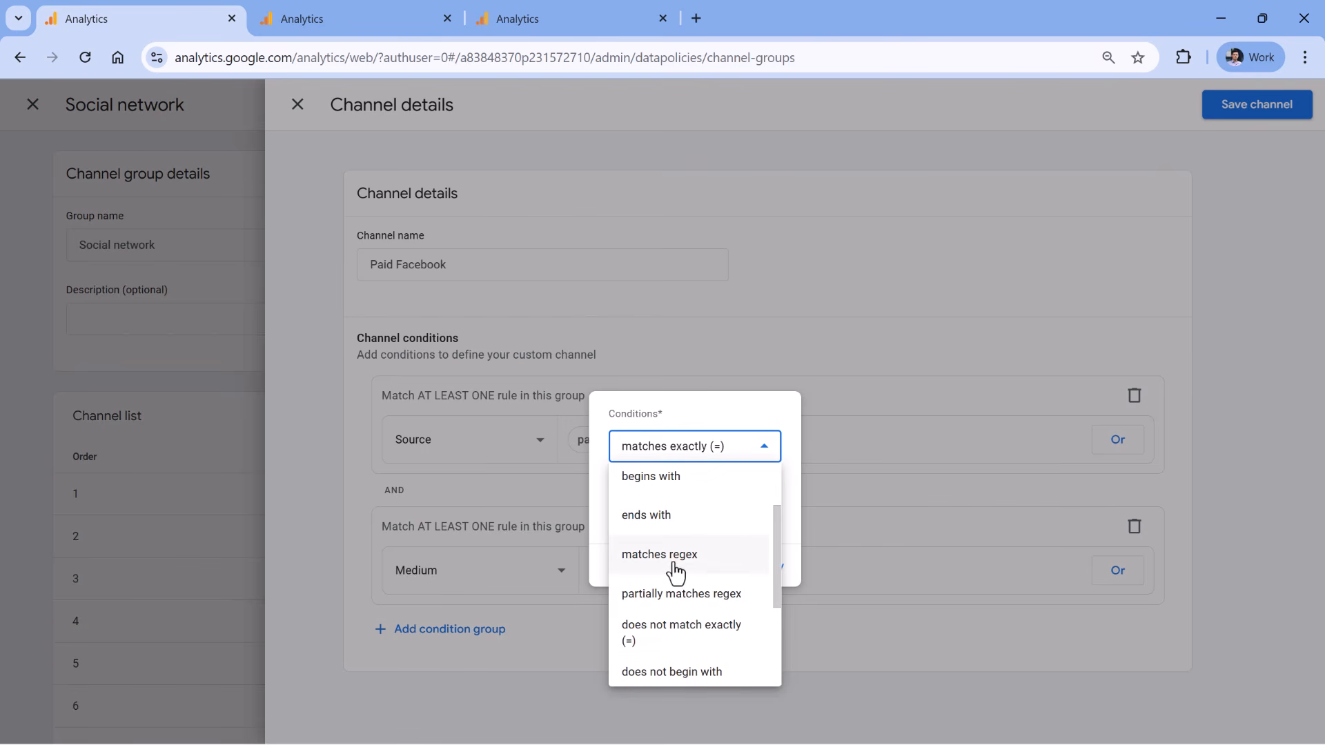
pyautogui.click(673, 561)
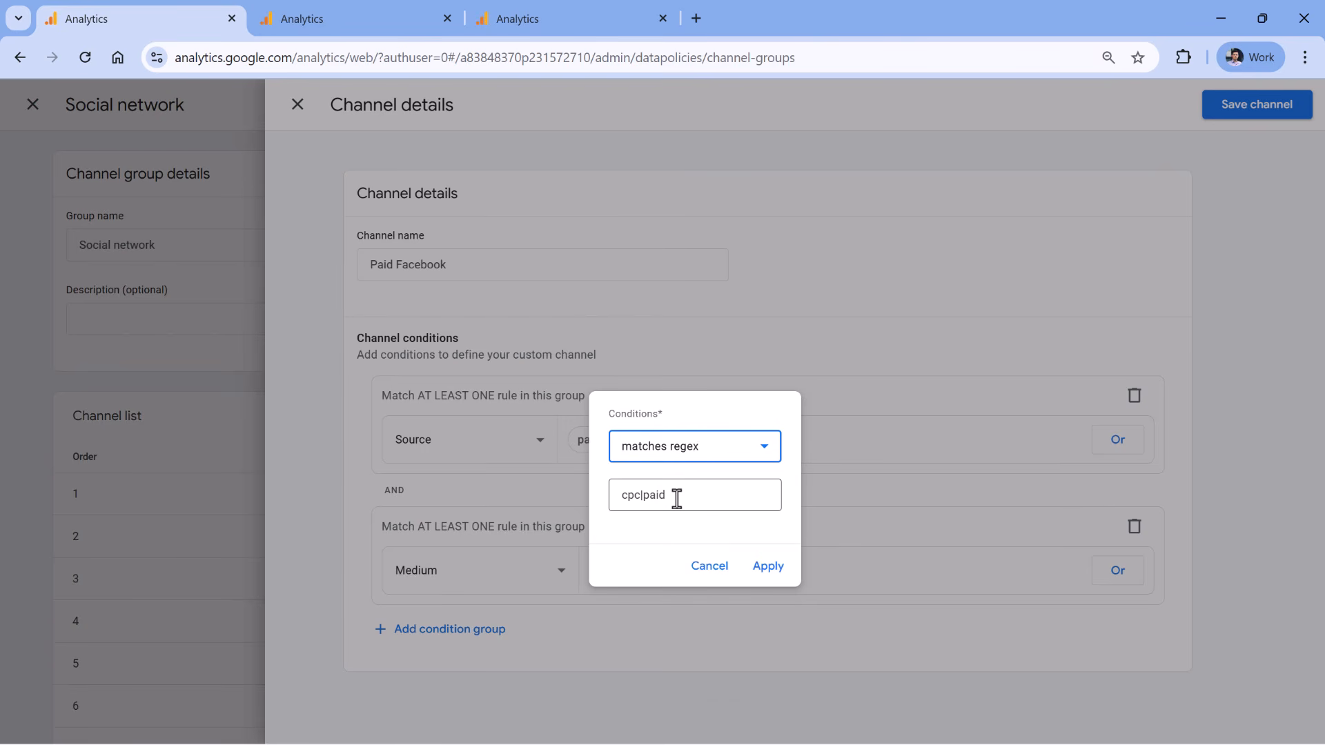
pyautogui.doubleClick(634, 496)
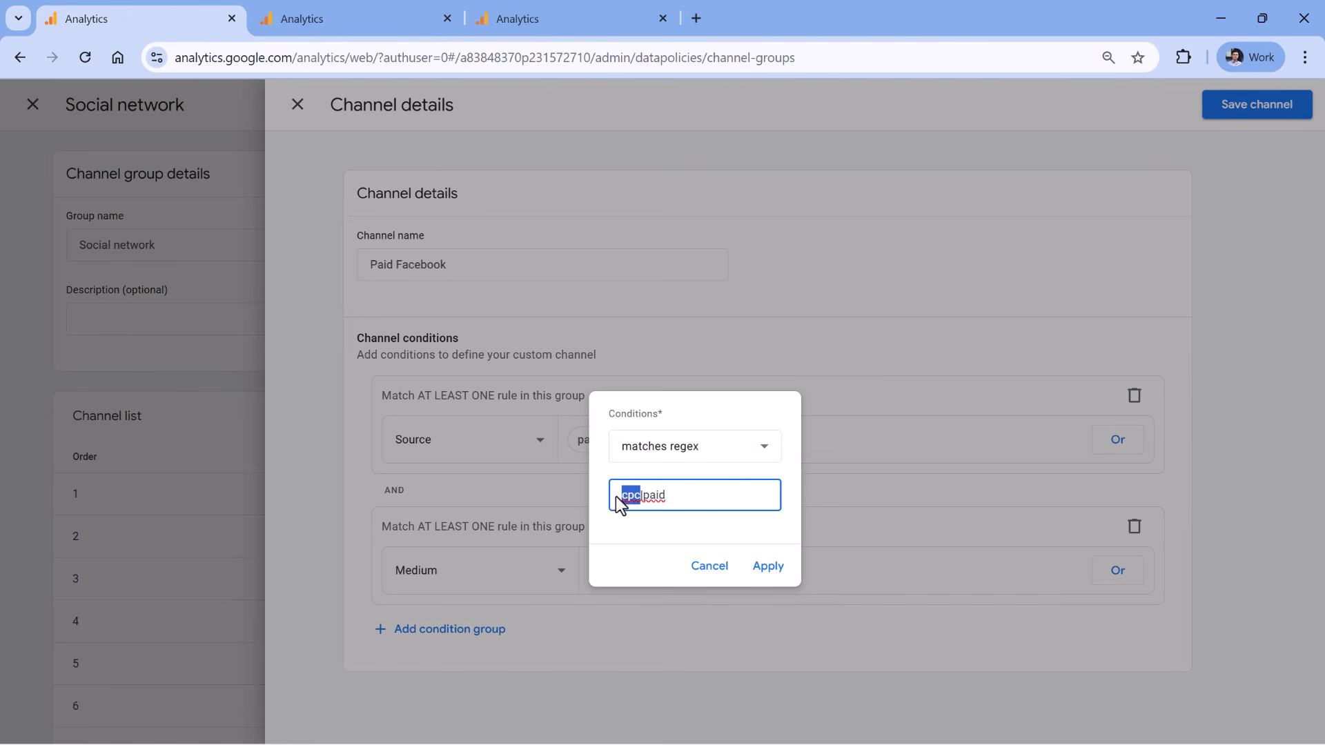
pyautogui.click(711, 503)
pyautogui.click(695, 459)
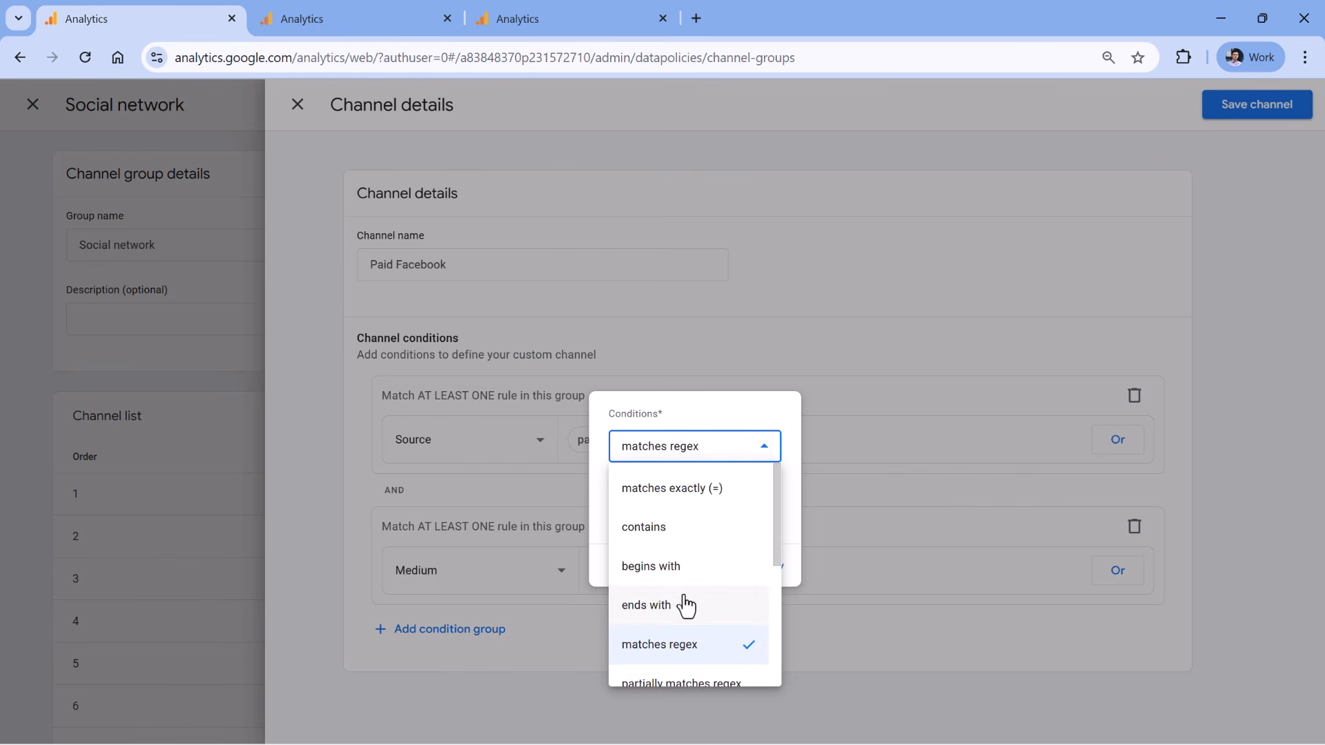
pyautogui.scroll(-1, 686, 607)
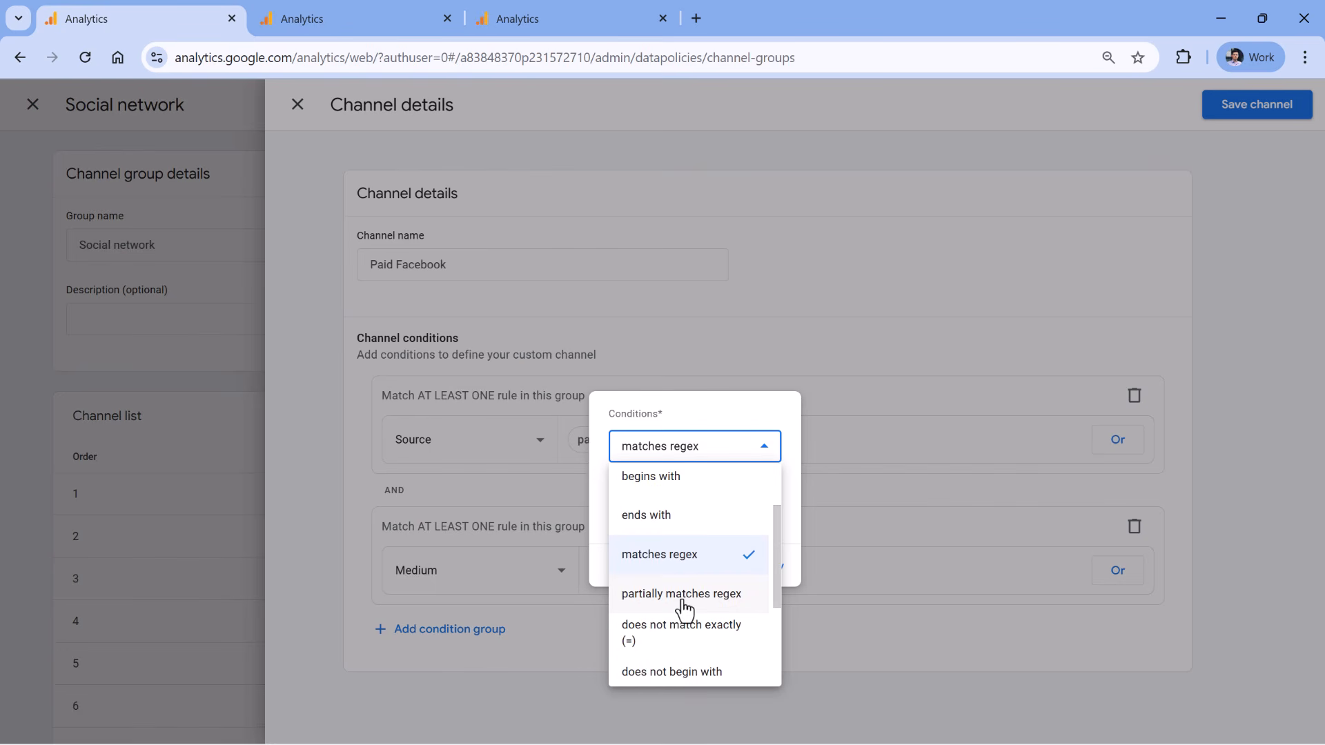
pyautogui.click(686, 418)
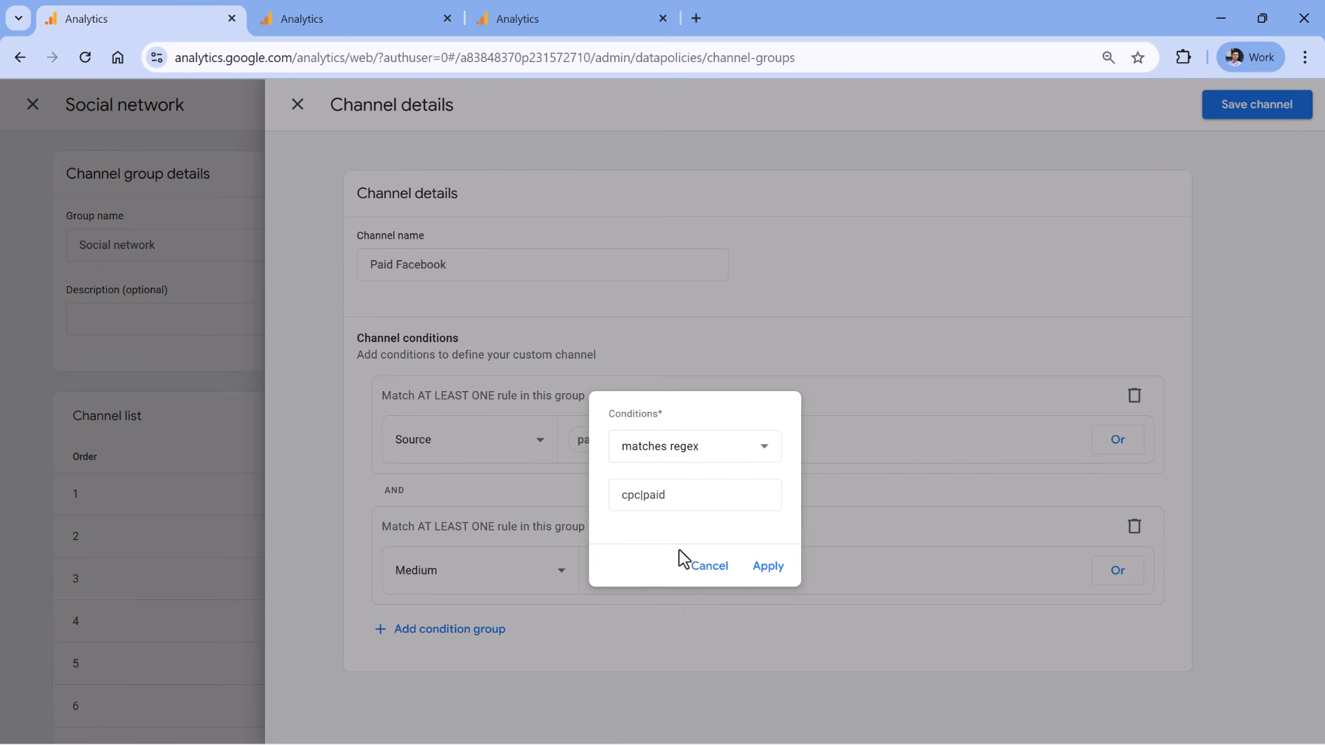
pyautogui.click(768, 567)
# Save the Paid Facebook channel and the Social network channel group
pyautogui.click(1232, 109)
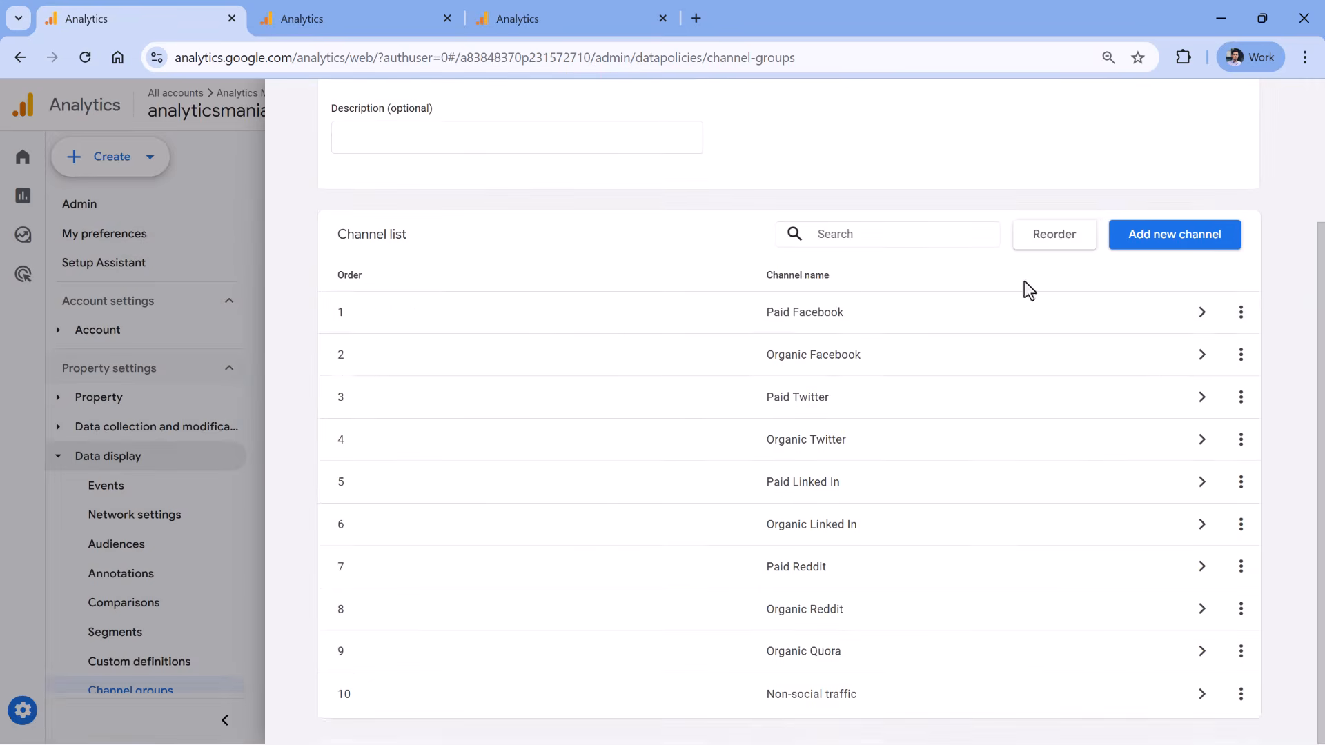
pyautogui.click(1194, 107)
pyautogui.click(874, 463)
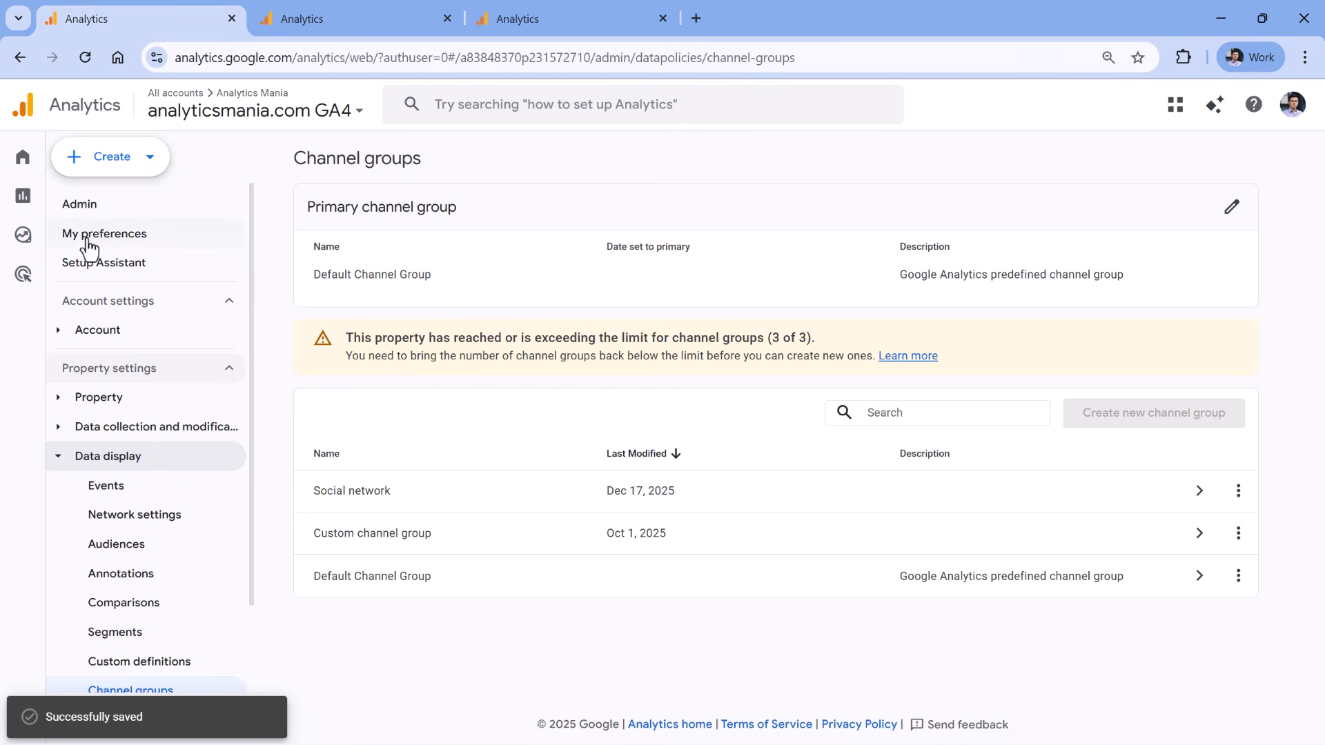
# Open the Traffic acquisition report, switch its primary dimension to Session Social network, and examine the Paid Facebook row
pyautogui.click(77, 202)
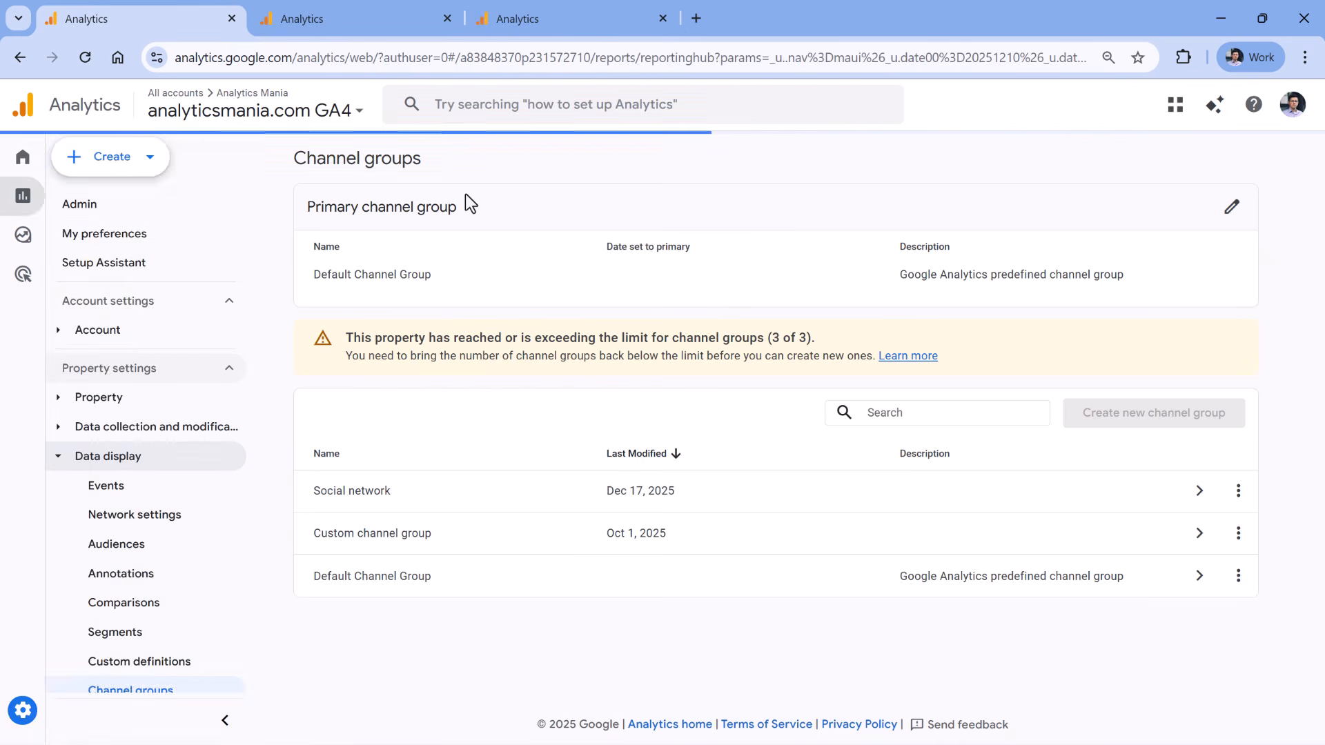
pyautogui.click(165, 401)
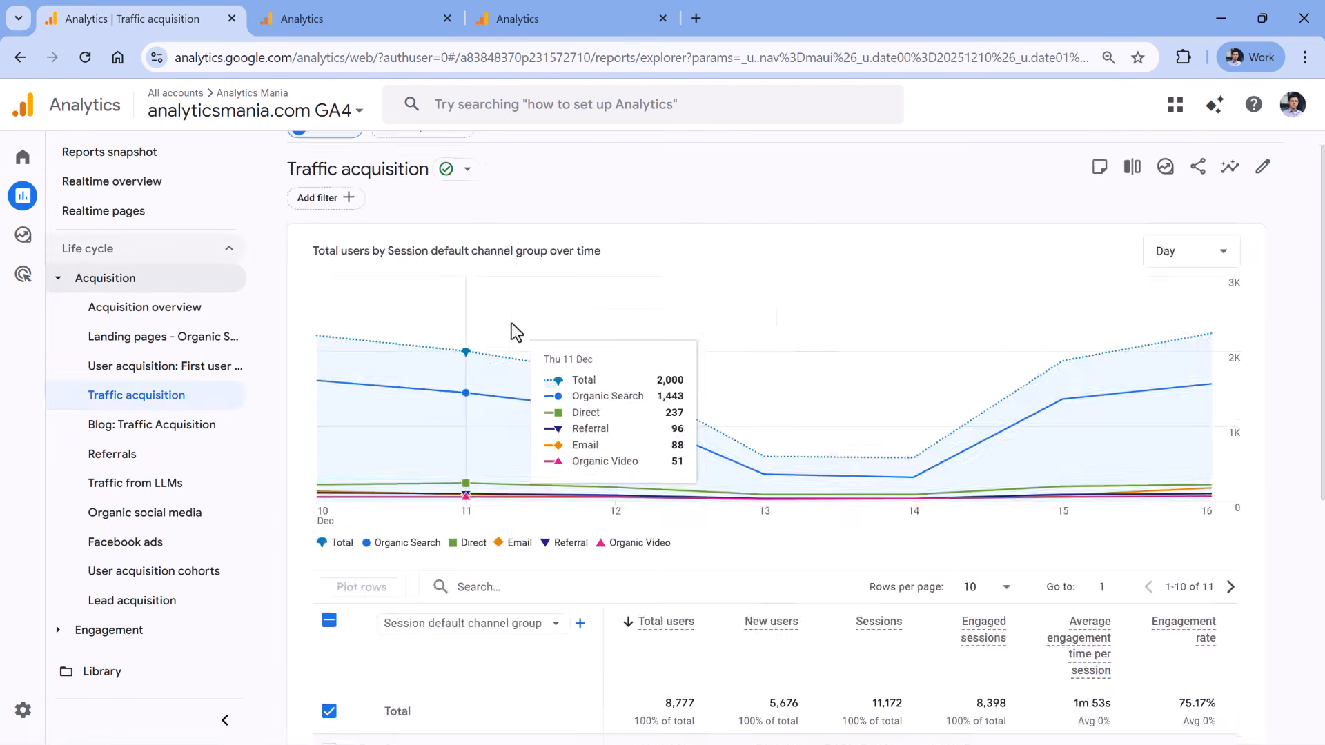
pyautogui.scroll(-4, 510, 331)
pyautogui.click(464, 387)
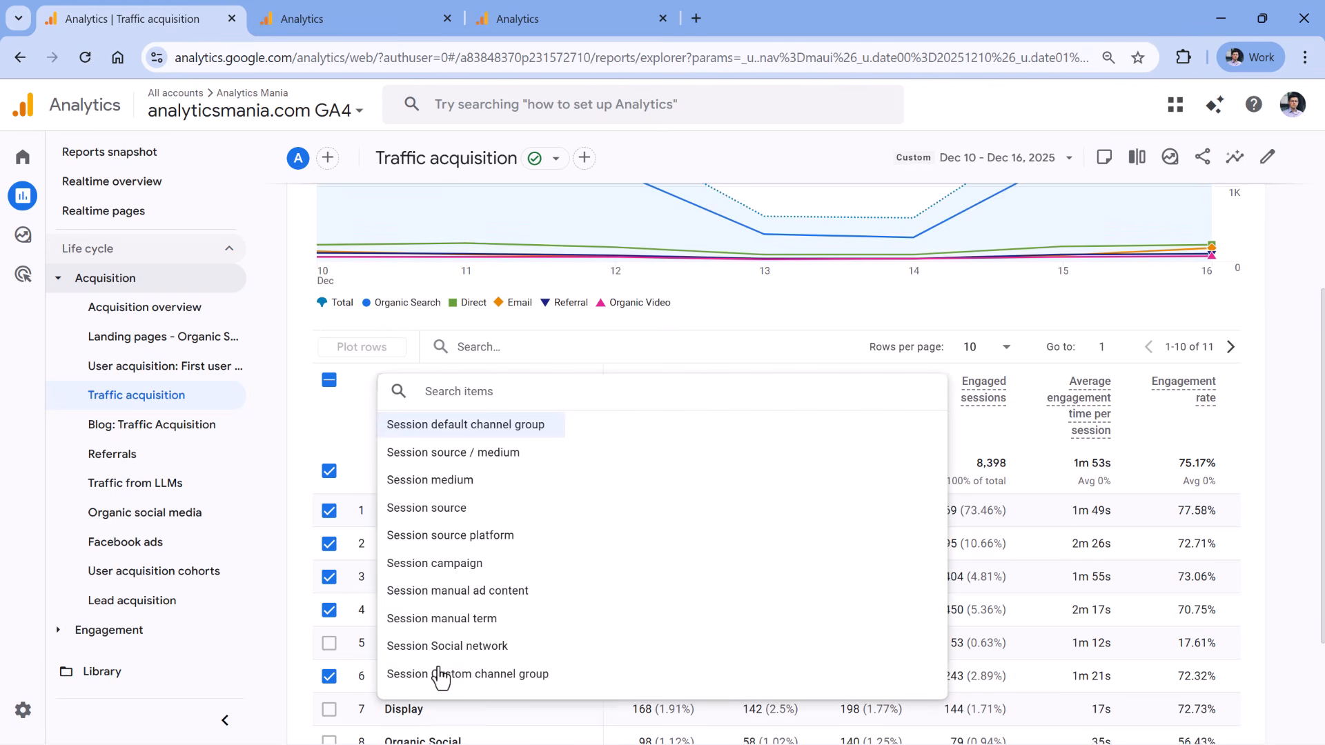
pyautogui.click(449, 646)
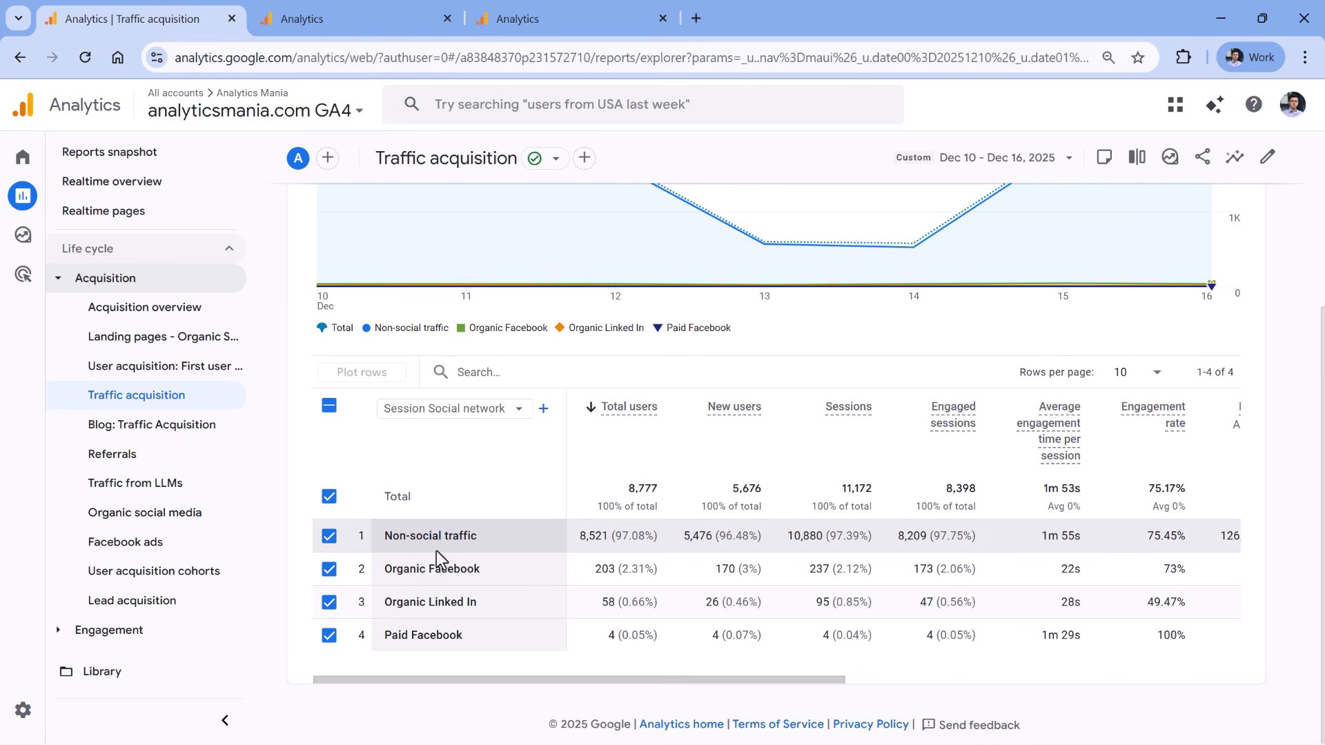
pyautogui.moveTo(401, 640)
pyautogui.mouseDown()
pyautogui.moveTo(439, 640)
pyautogui.moveTo(385, 639)
pyautogui.mouseUp()
pyautogui.click(449, 639)
pyautogui.click(465, 635)
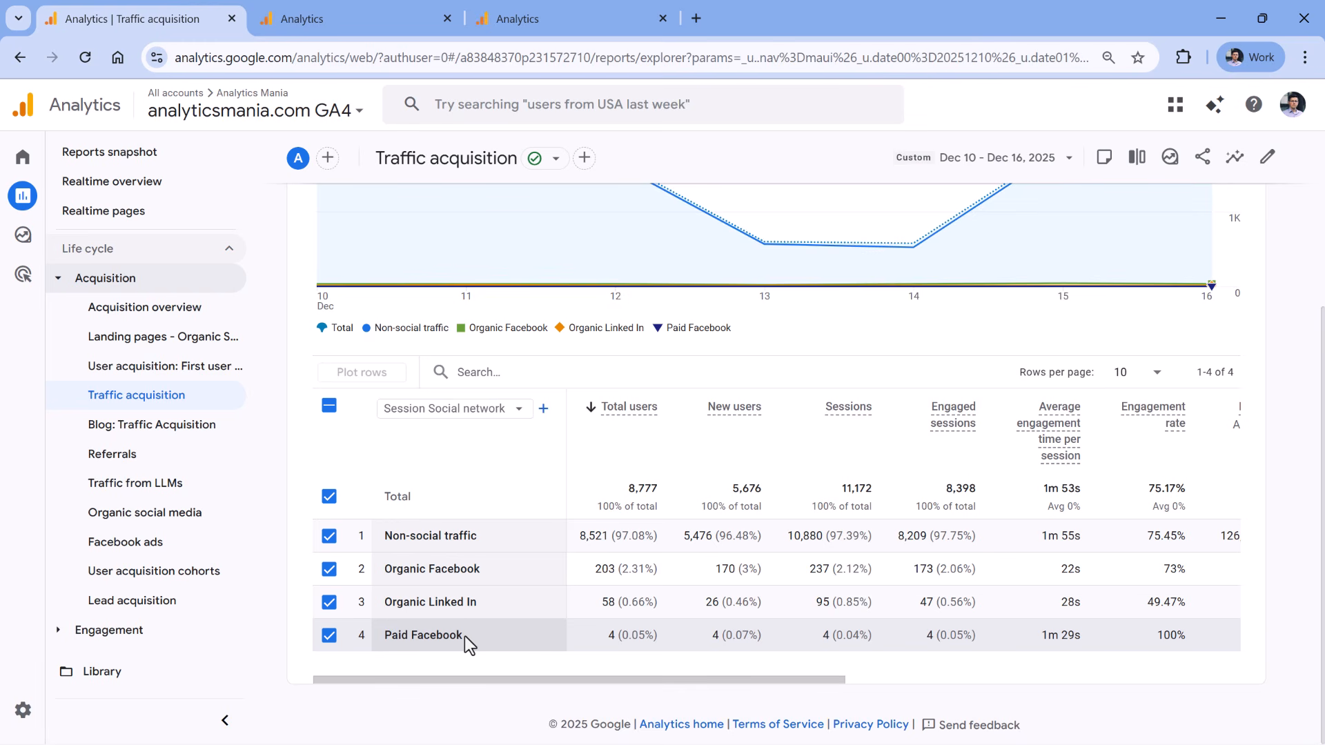
pyautogui.moveTo(465, 636); pyautogui.dragTo(380, 637)
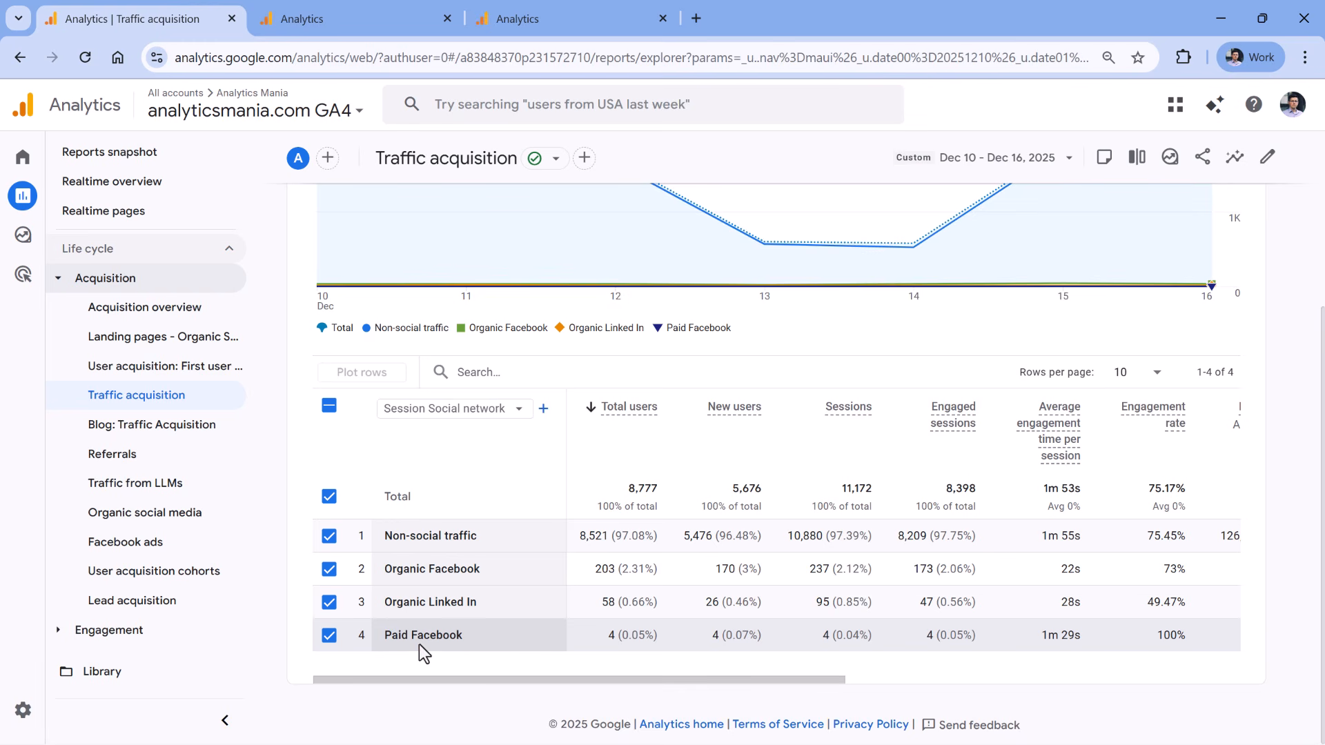